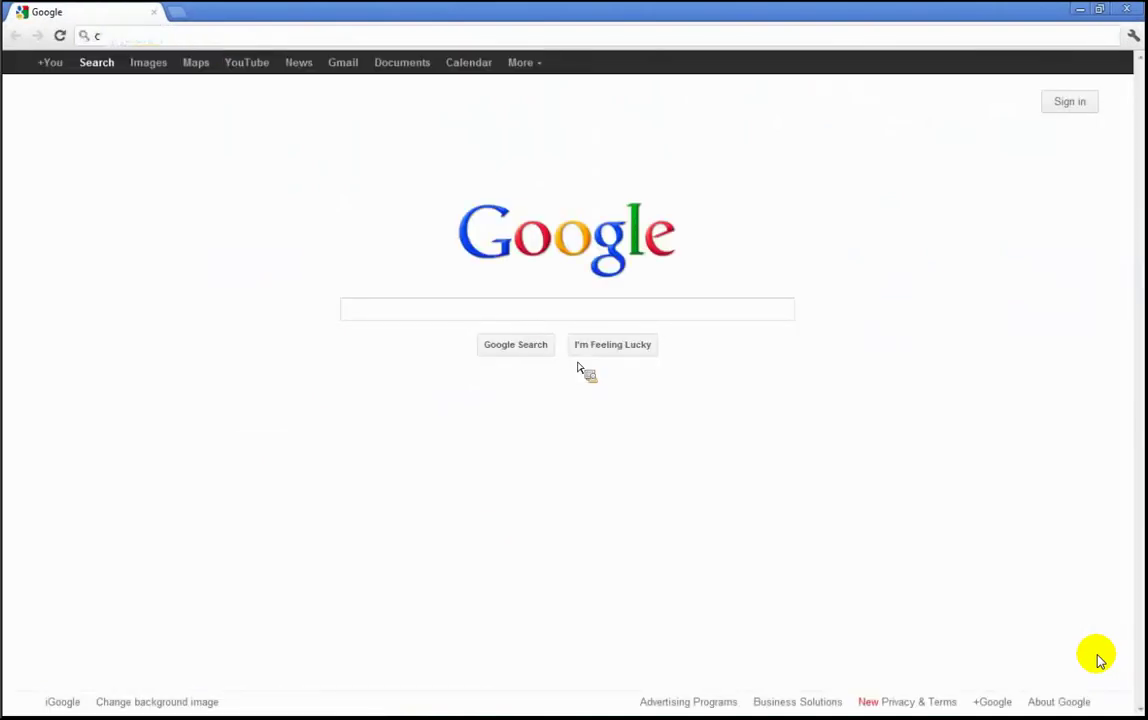
Open the website costworks.com
{"action": "type", "text": "rks.com"}
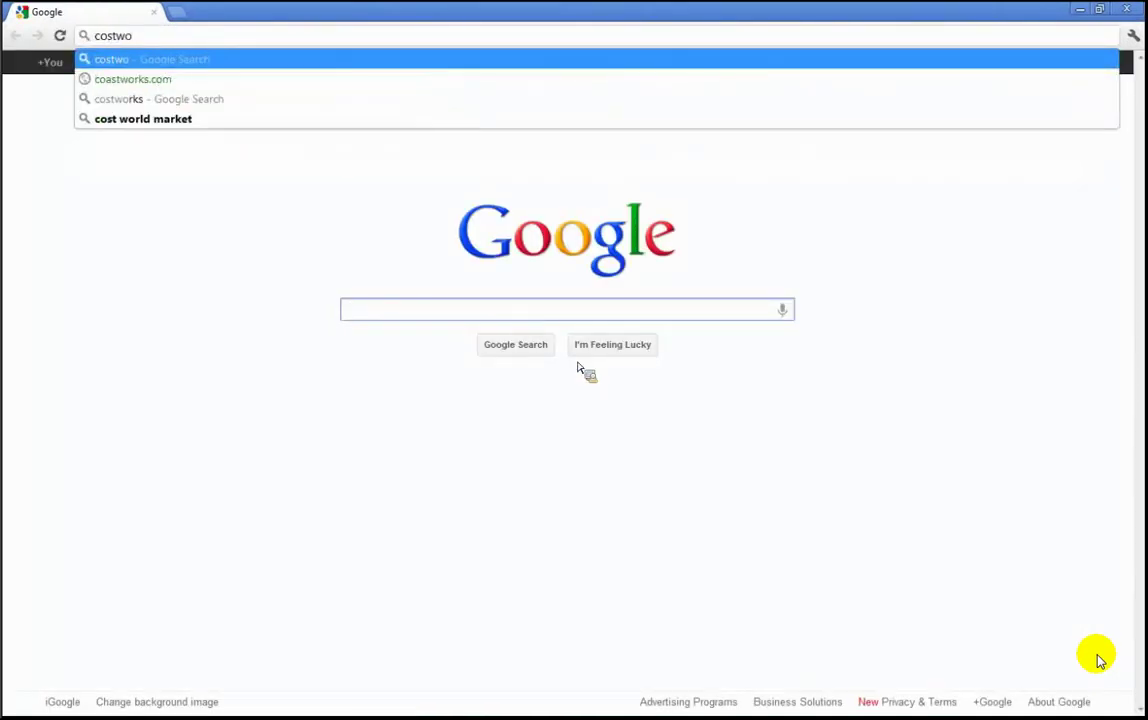
{"action": "key", "text": "Return"}
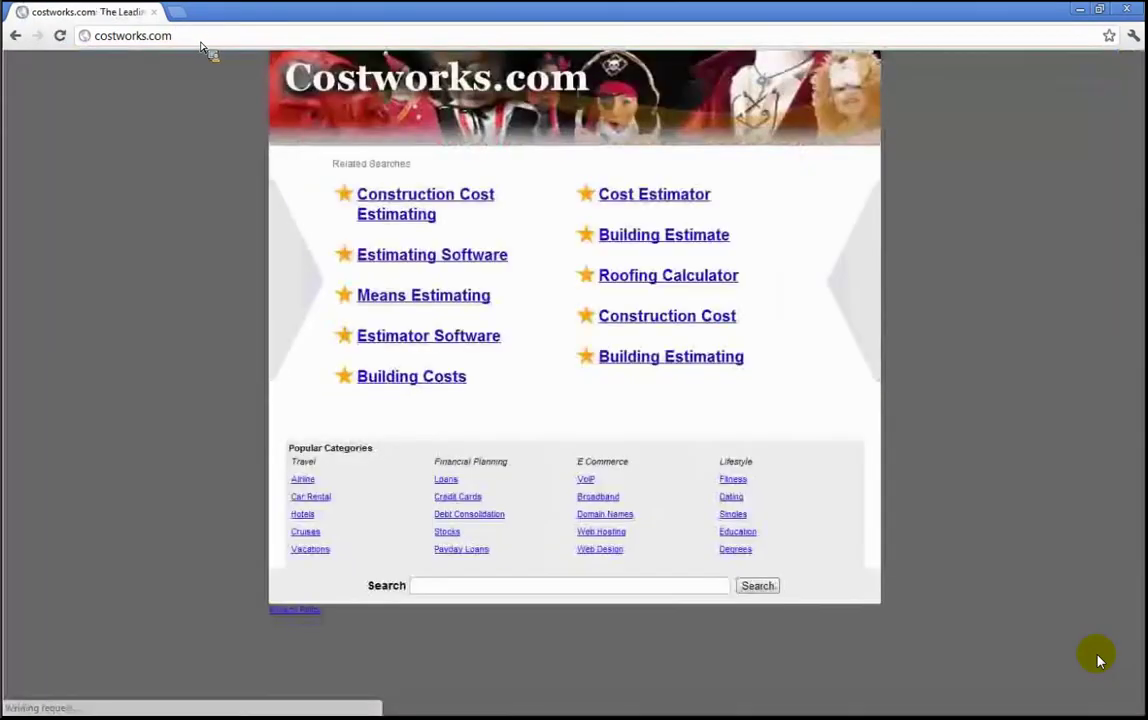
Search the web for "means costworks" and open the sponsored RS Means CostWorks construction cost data result
{"action": "left_click_drag", "start_coordinate": [185, 42], "coordinate": [85, 37]}
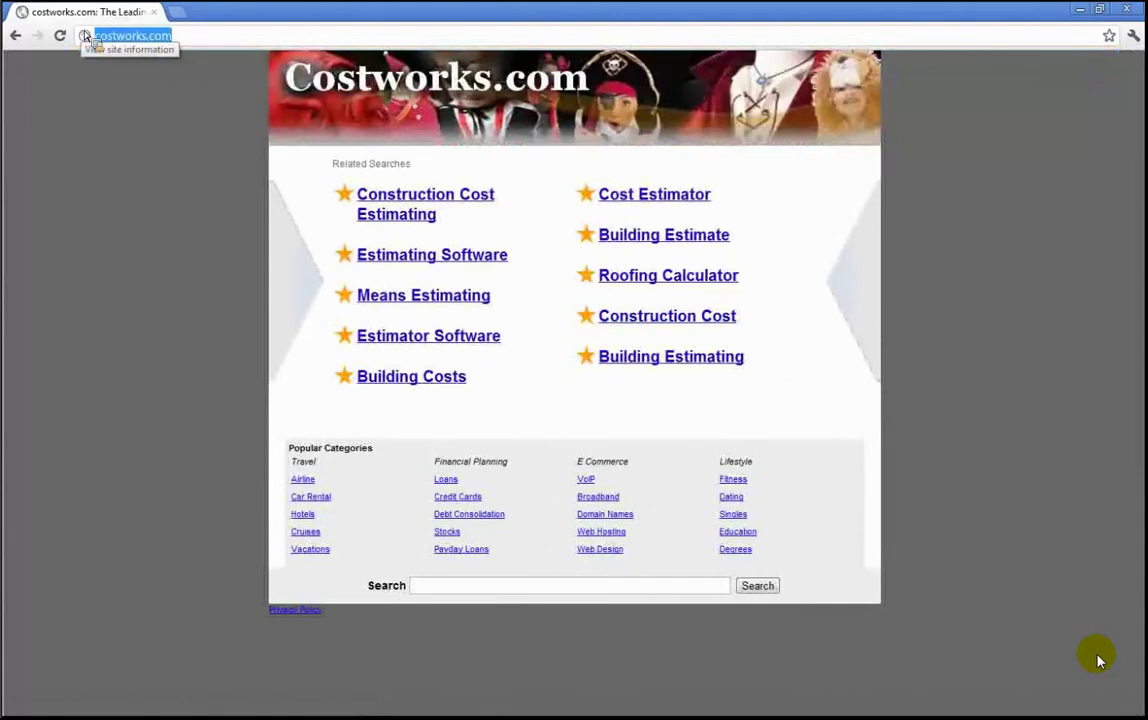
{"action": "type", "text": "means costw"}
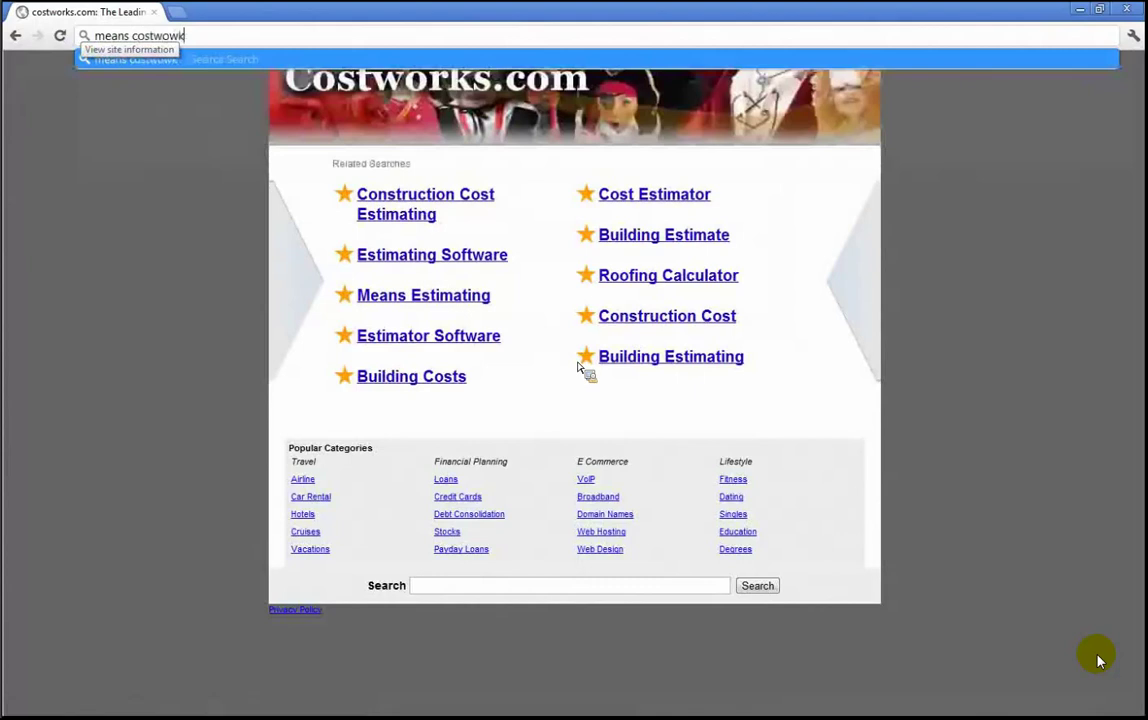
{"action": "type", "text": "orks"}
{"action": "key", "text": "Return"}
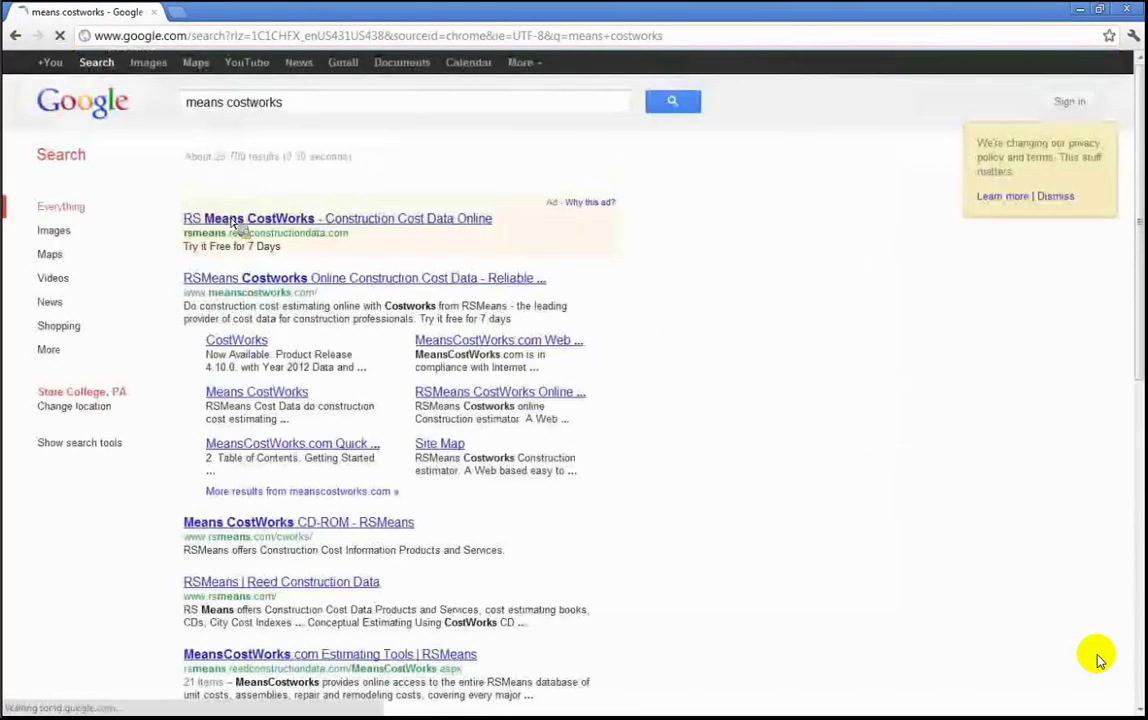
{"action": "left_click", "coordinate": [231, 228]}
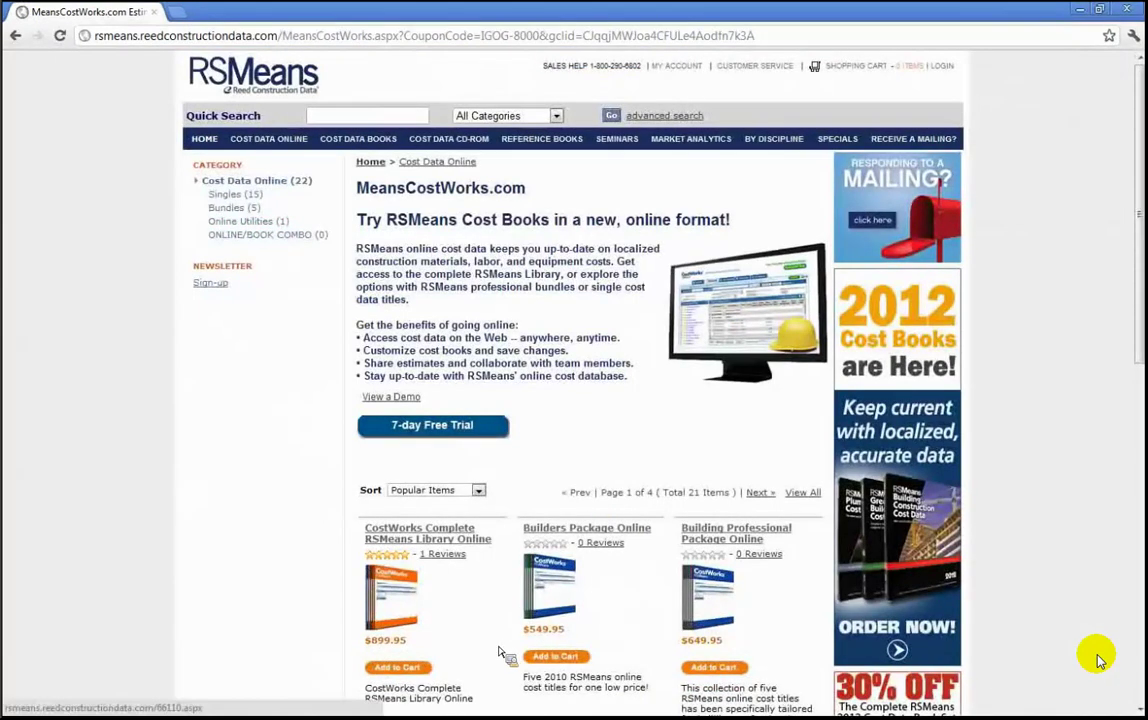
Look through the online cost data packages and prices offered on the MeansCostWorks.com page
{"action": "scroll", "coordinate": [500, 652], "scroll_direction": "down", "scroll_amount": 5}
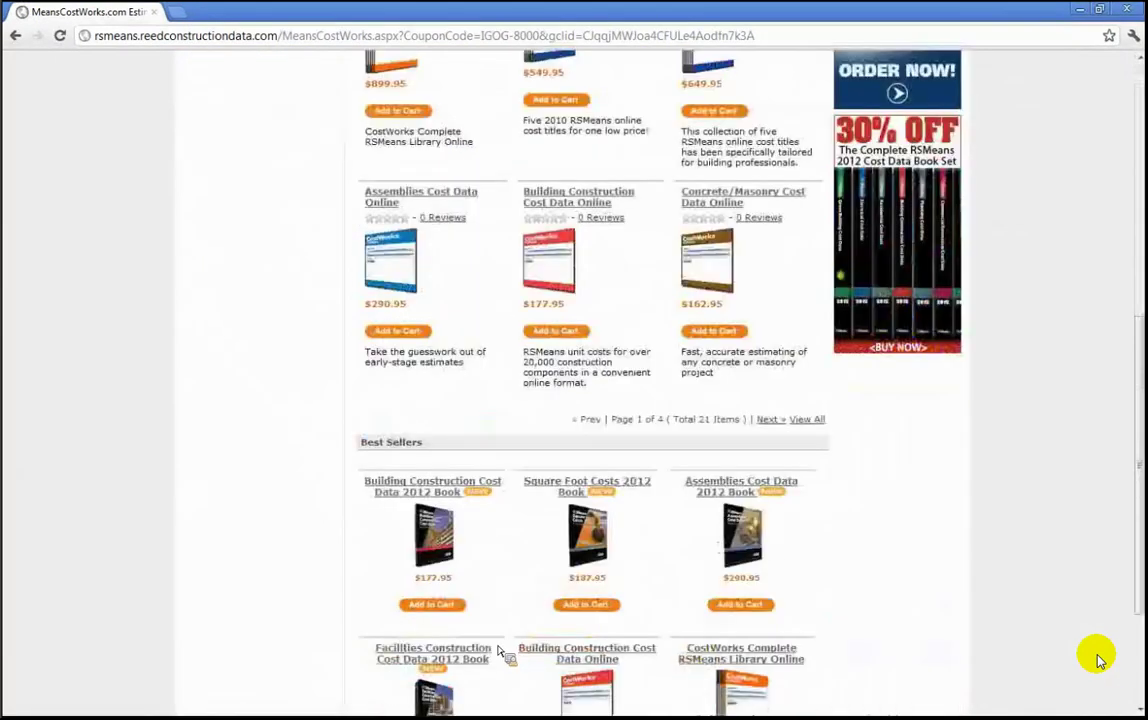
{"action": "scroll", "coordinate": [445, 565], "scroll_direction": "up", "scroll_amount": 2}
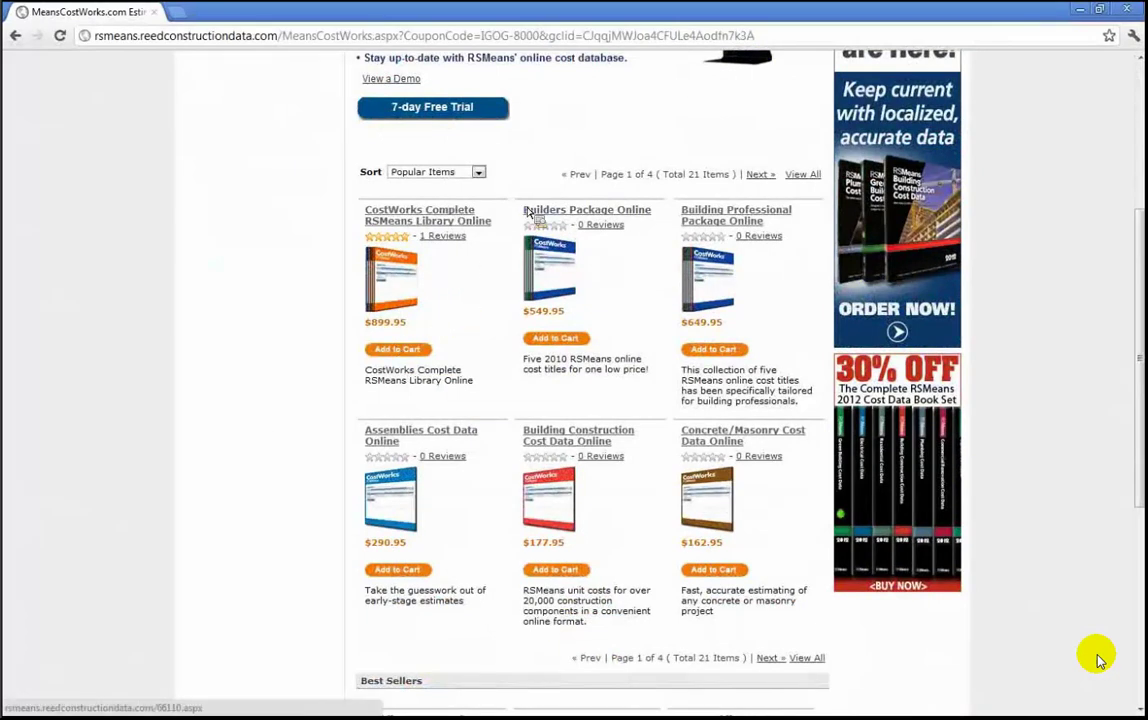
{"action": "scroll", "coordinate": [460, 388], "scroll_direction": "up", "scroll_amount": 3}
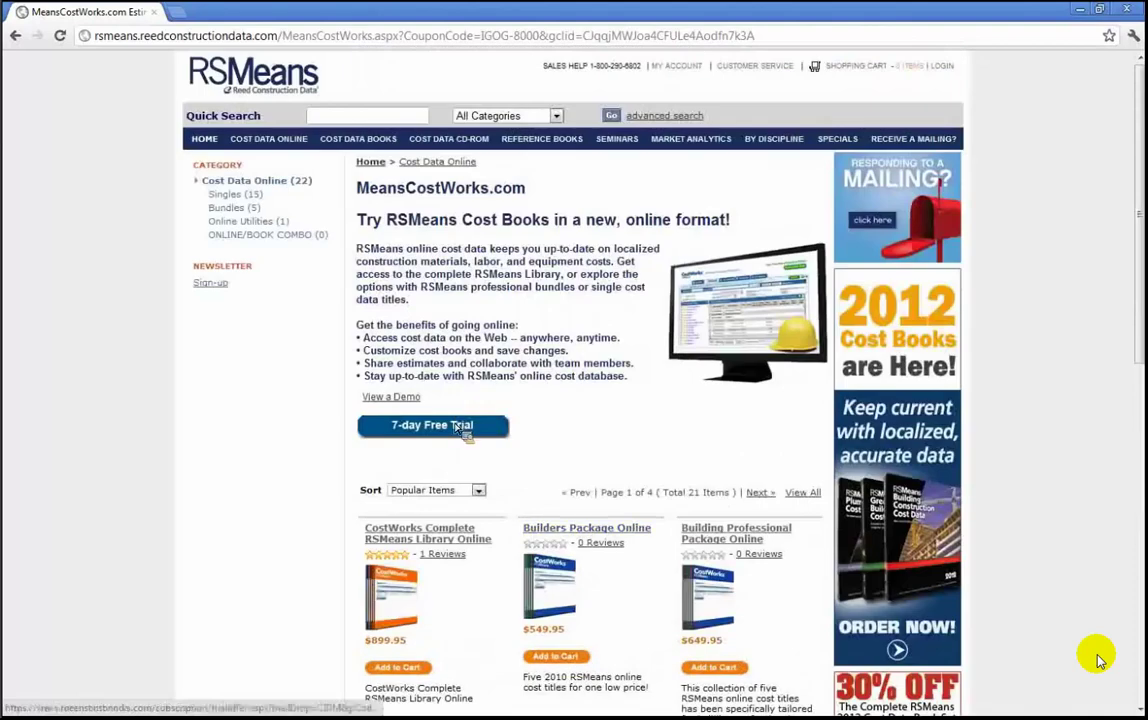
Switch to Revit Architecture and start opening an existing project, browsing to the Dropbox drive (T:)
{"action": "left_click", "coordinate": [1085, 14]}
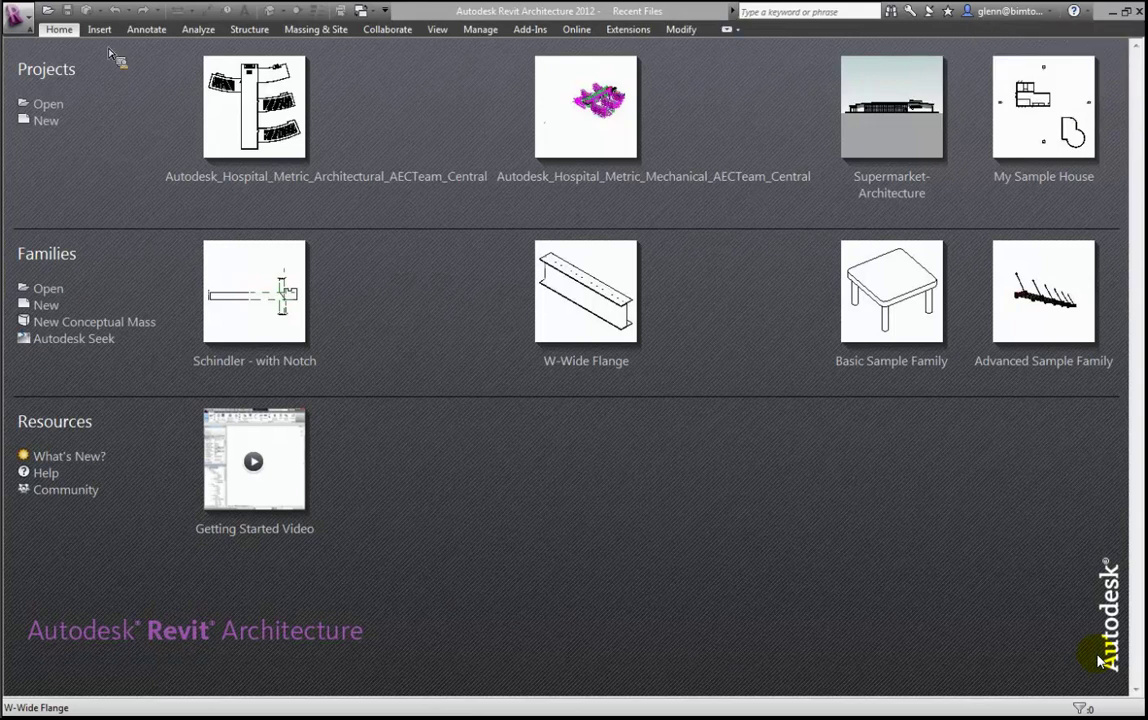
{"action": "left_click", "coordinate": [48, 104]}
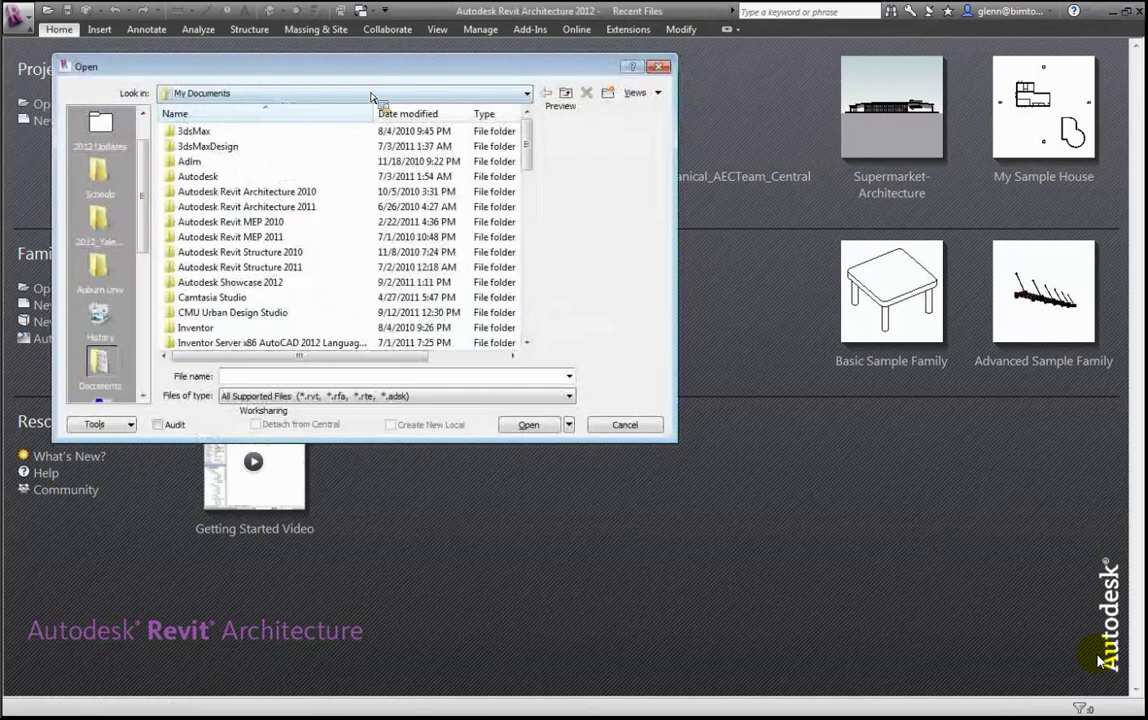
{"action": "left_click", "coordinate": [371, 96]}
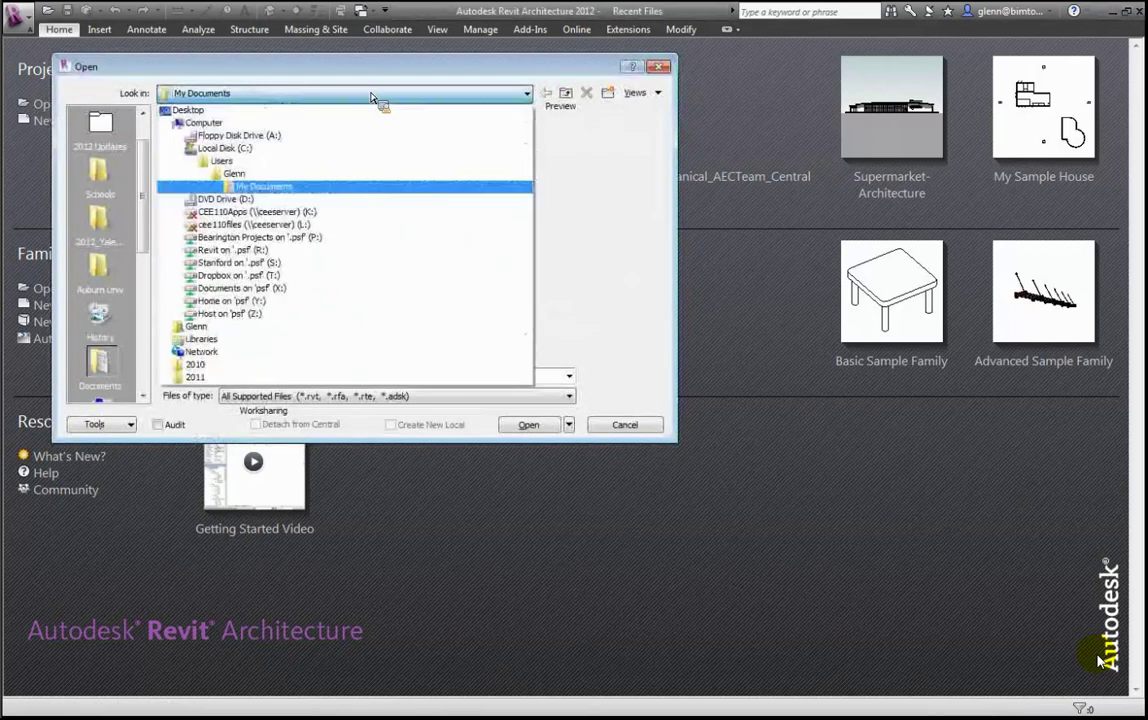
{"action": "left_click", "coordinate": [257, 276]}
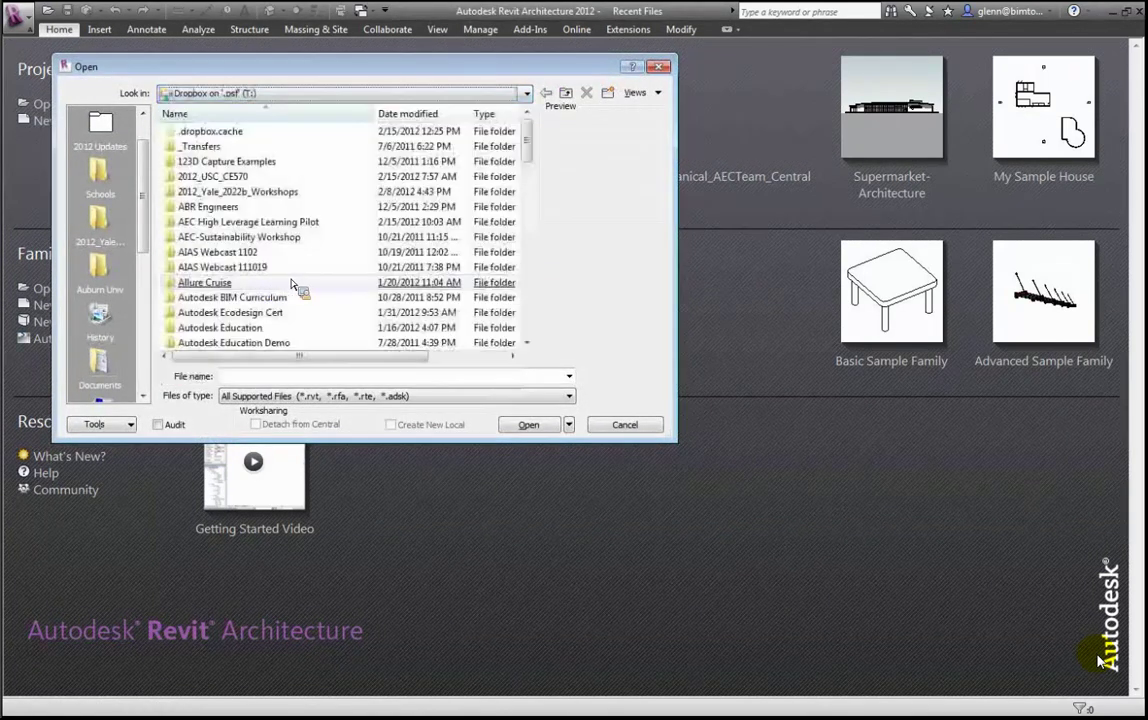
{"action": "left_click", "coordinate": [288, 284]}
{"action": "scroll", "coordinate": [524, 176], "scroll_direction": "down", "scroll_amount": 1}
{"action": "scroll", "coordinate": [525, 190], "scroll_direction": "down", "scroll_amount": 5}
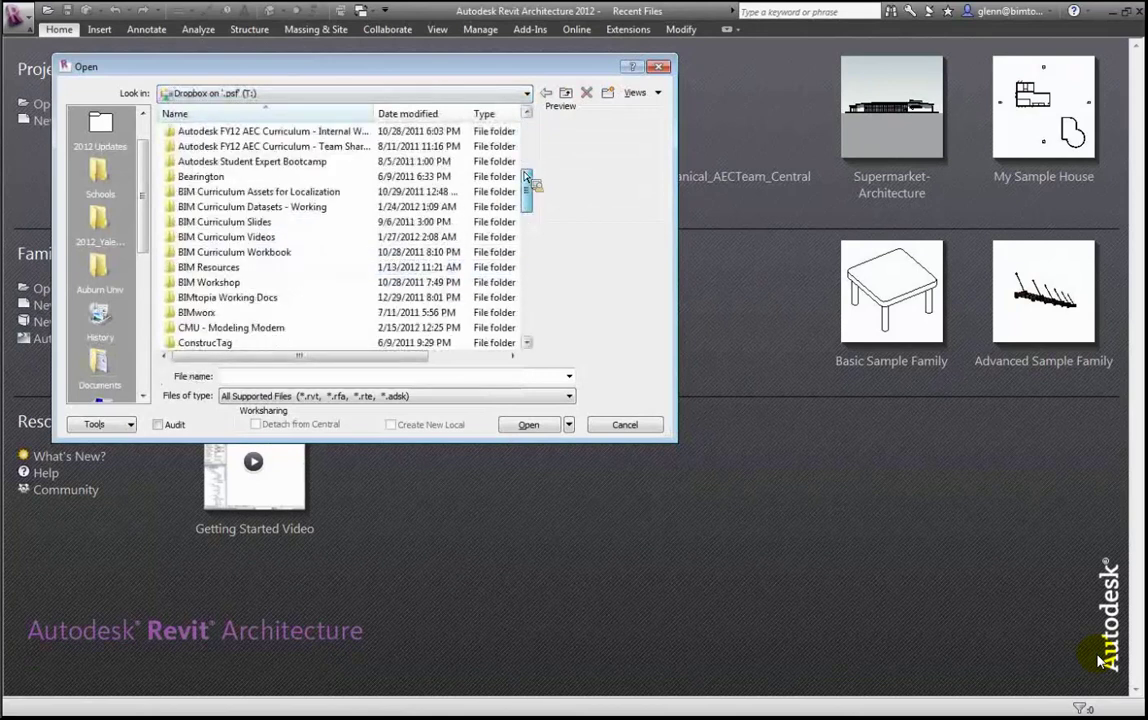
{"action": "left_click_drag", "start_coordinate": [522, 203], "coordinate": [514, 160]}
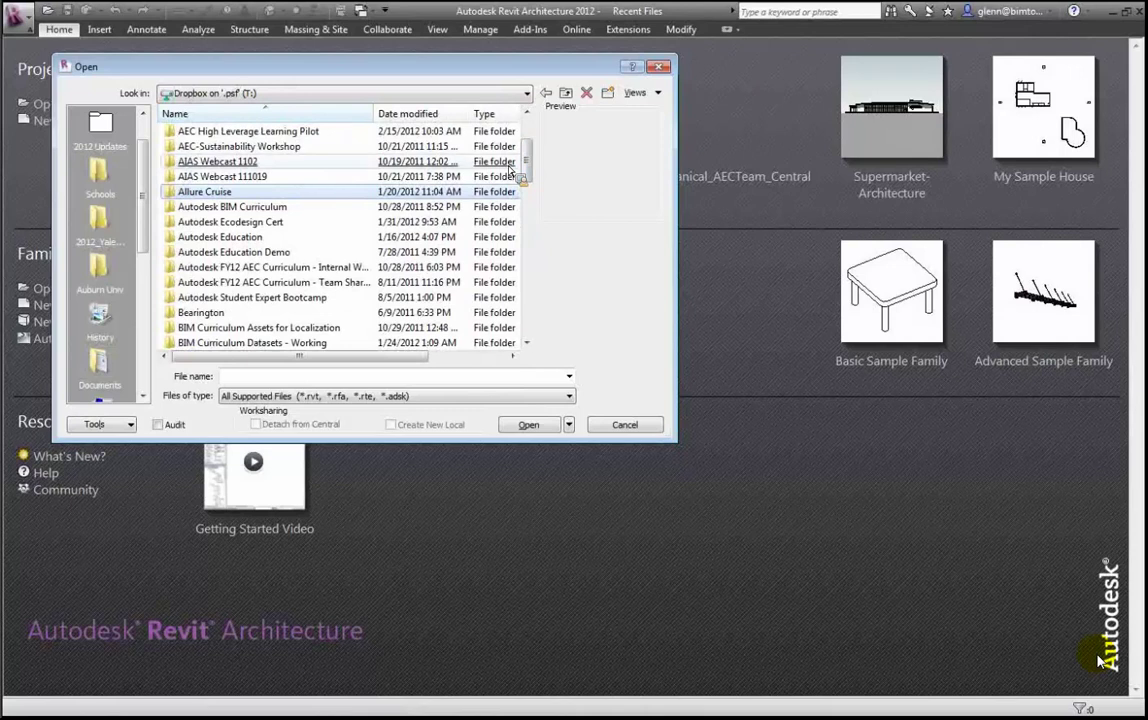
{"action": "left_click", "coordinate": [98, 180]}
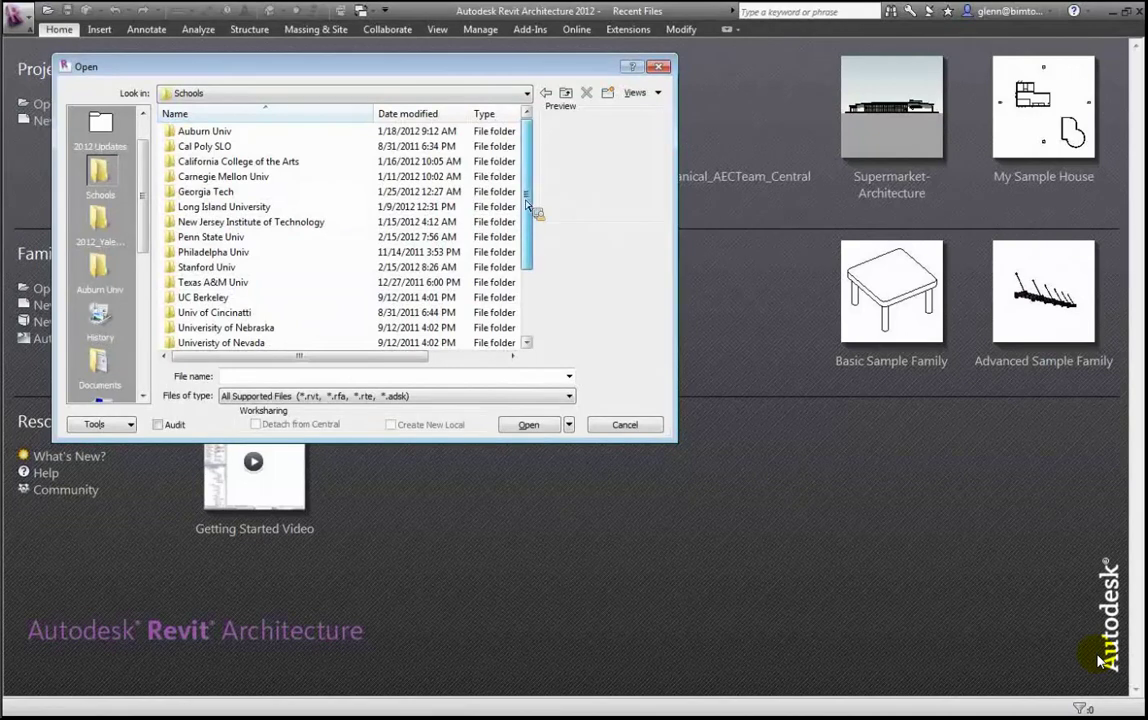
{"action": "left_click", "coordinate": [432, 95]}
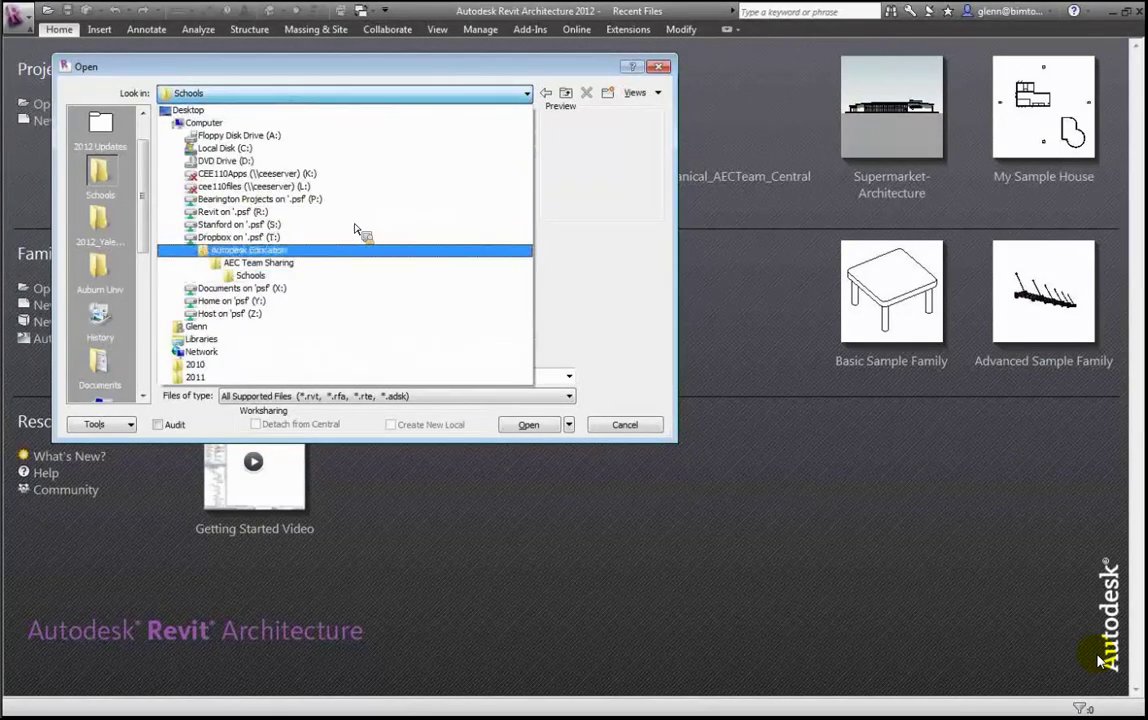
{"action": "left_click", "coordinate": [338, 239]}
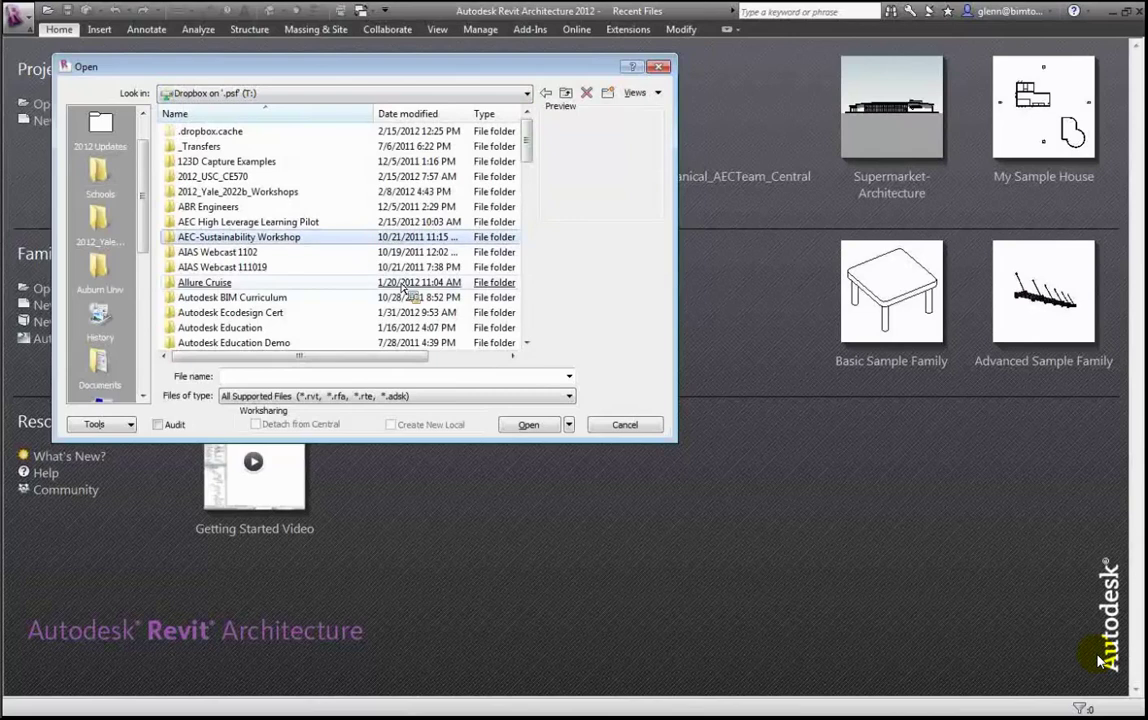
Open the project Low Rise - Architectural model.rvt from the Session 5B - Systems Integration folder inside 2012_USC_CE570
{"action": "double_click", "coordinate": [230, 176]}
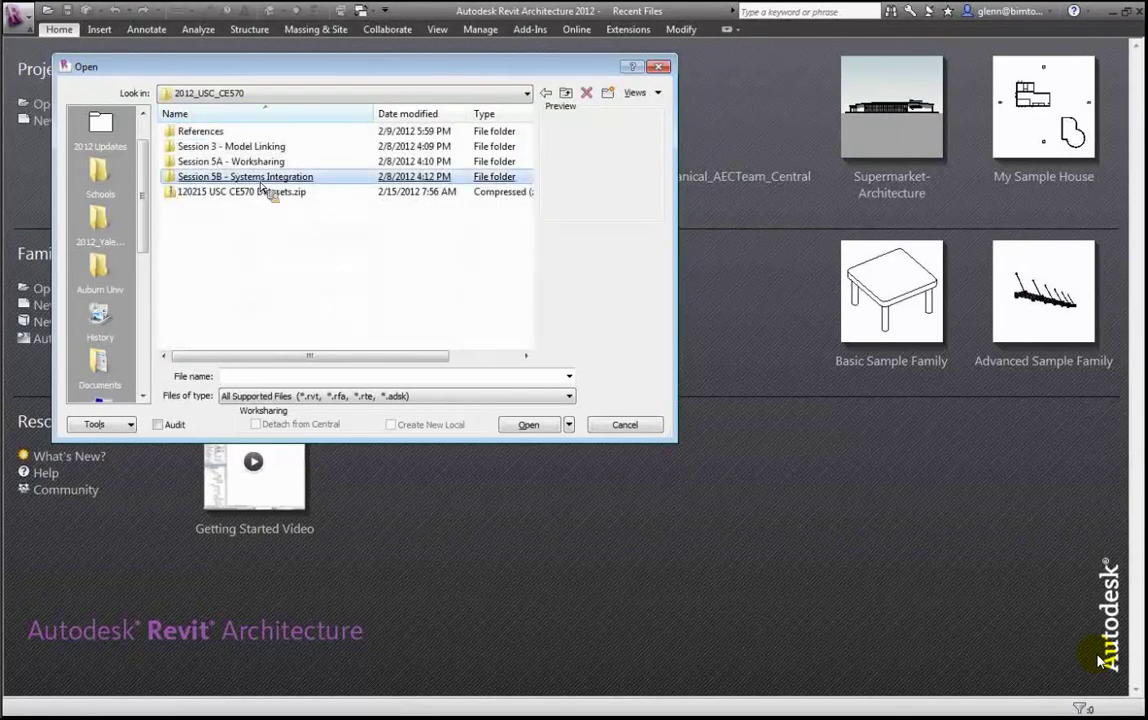
{"action": "double_click", "coordinate": [236, 175]}
{"action": "left_click", "coordinate": [254, 131]}
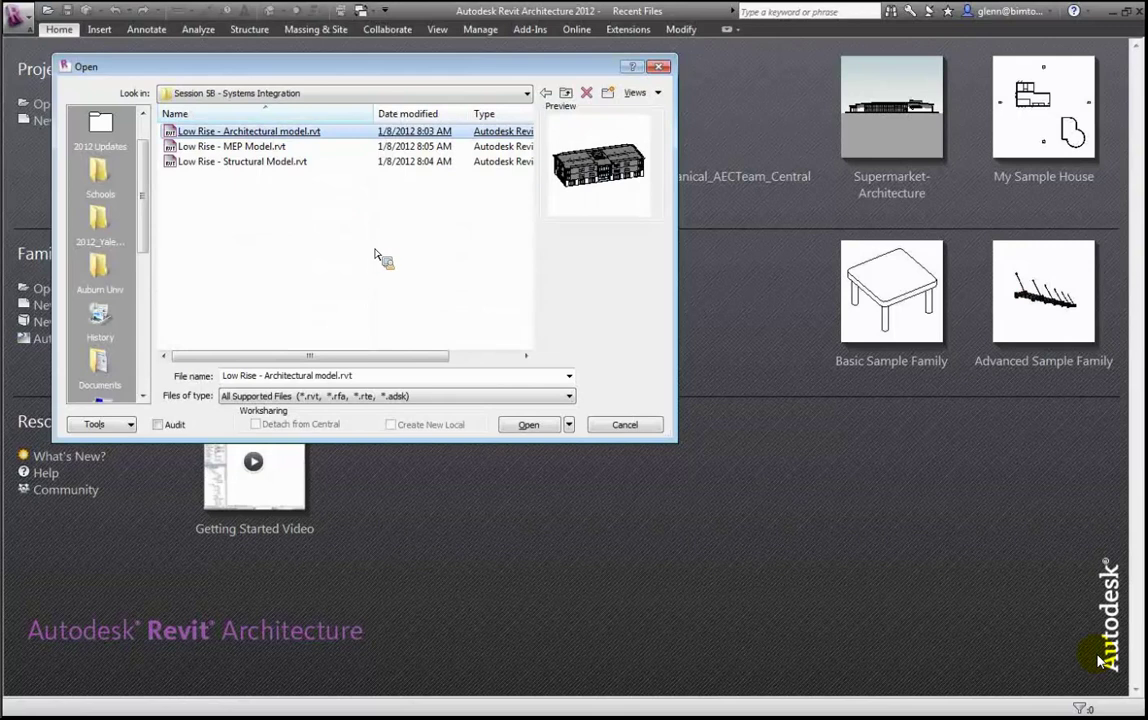
{"action": "left_click", "coordinate": [528, 424]}
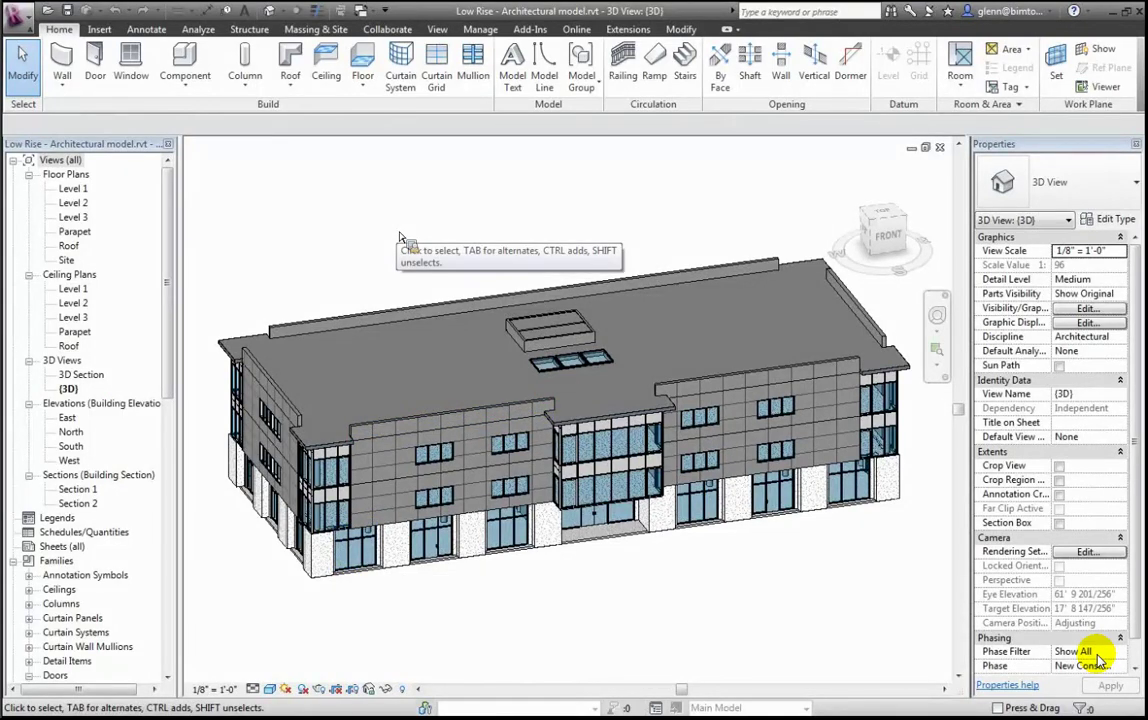
Create a new Schedule/Quantities schedule of building components for the Walls category
{"action": "left_click", "coordinate": [439, 29]}
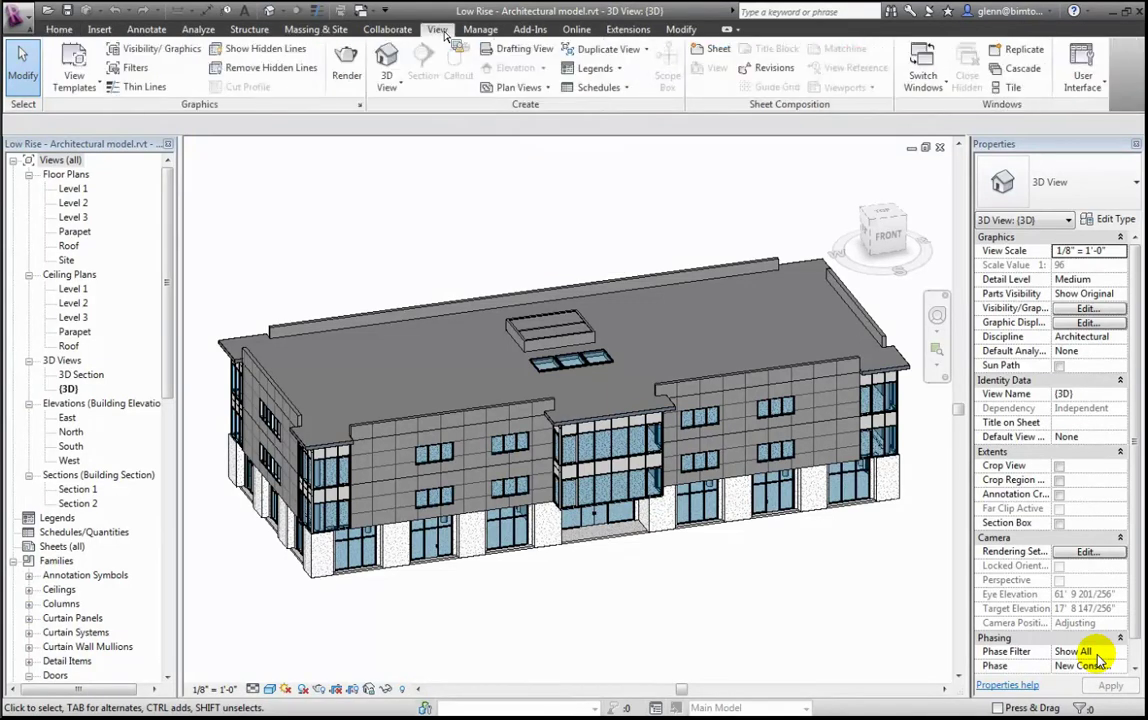
{"action": "left_click", "coordinate": [588, 92]}
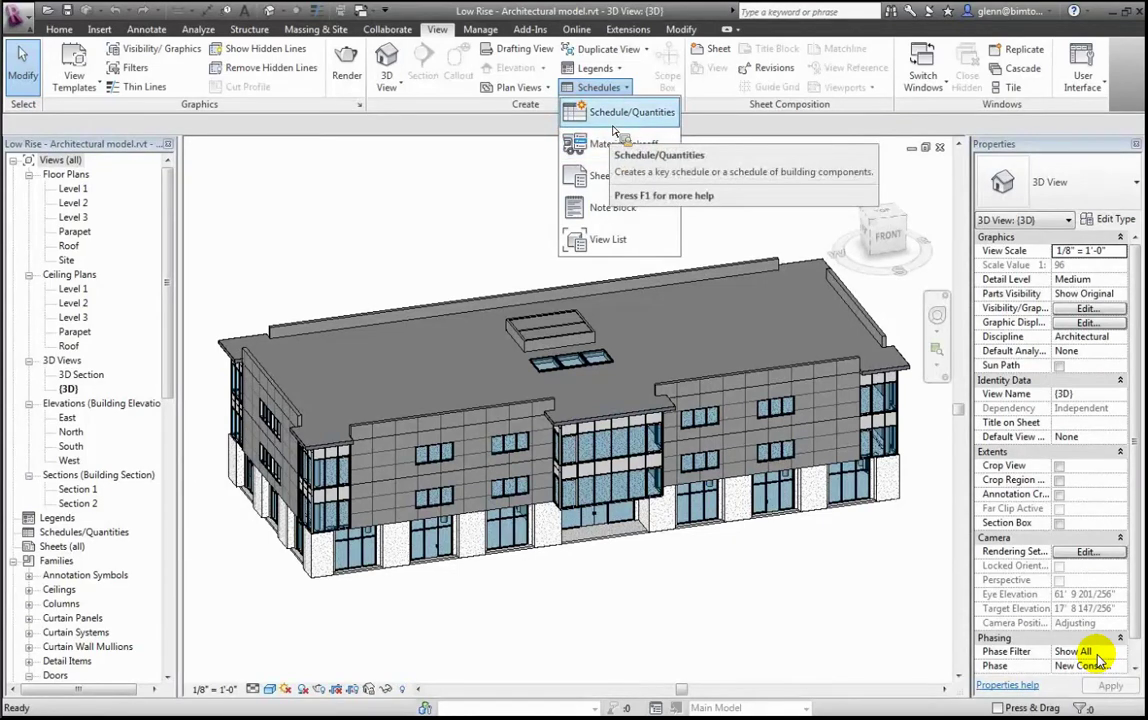
{"action": "left_click", "coordinate": [615, 130]}
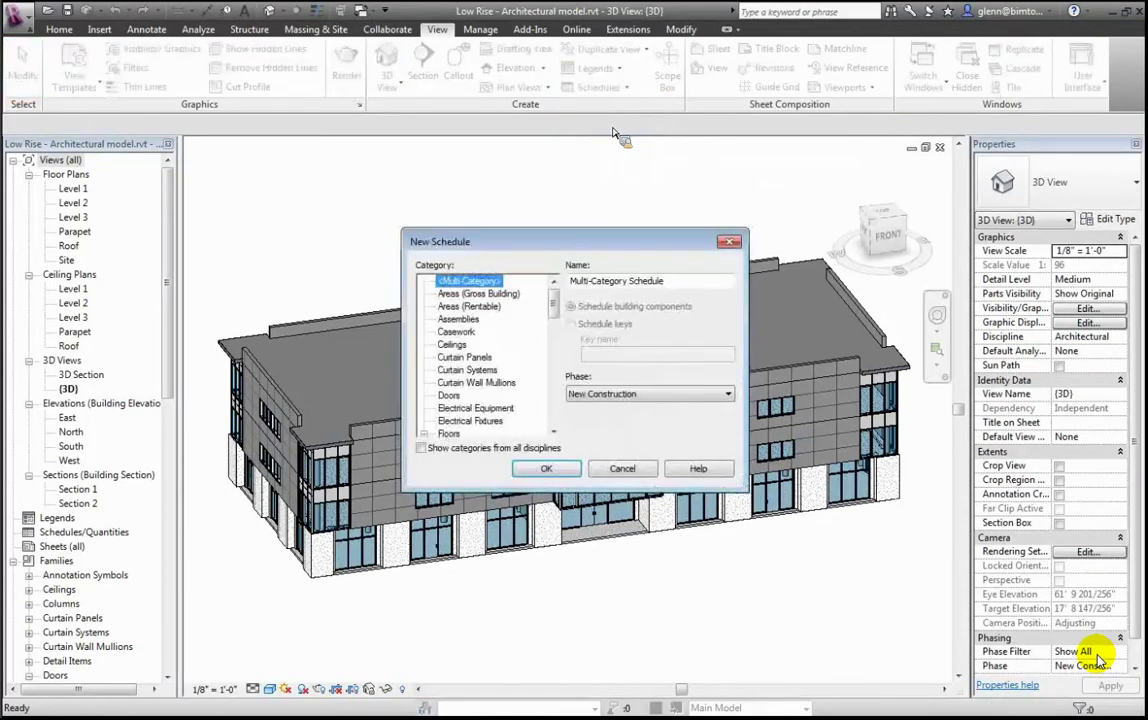
{"action": "left_click_drag", "start_coordinate": [559, 315], "coordinate": [559, 425]}
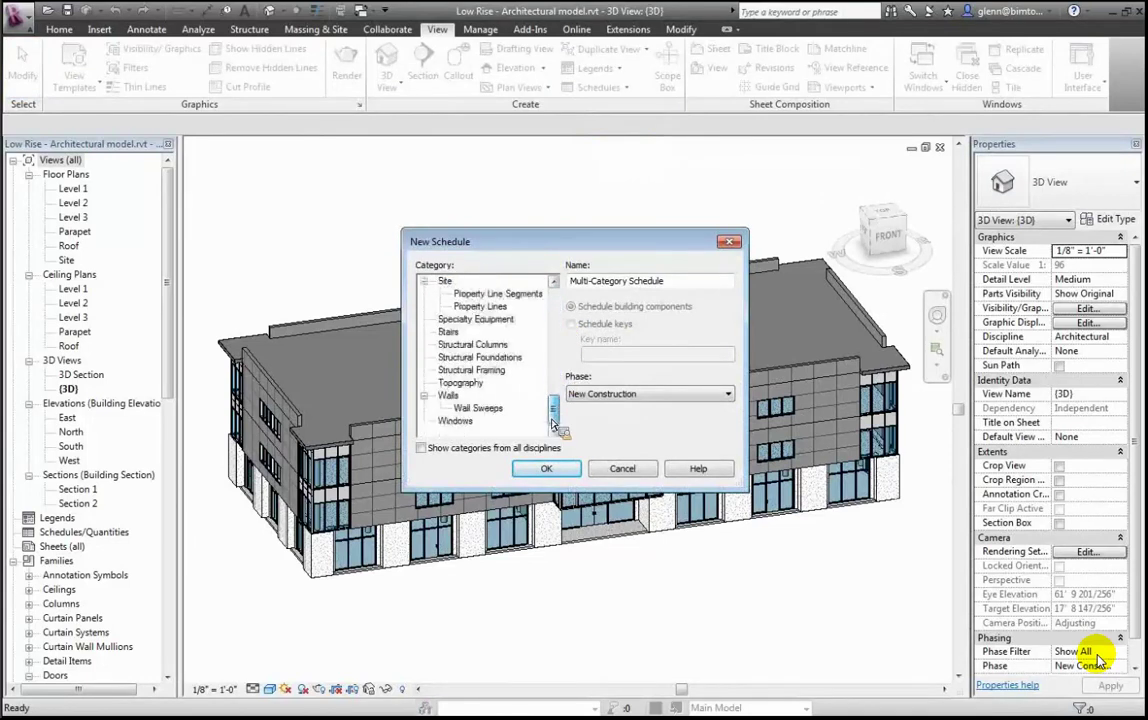
{"action": "left_click", "coordinate": [447, 395]}
{"action": "left_click", "coordinate": [545, 468]}
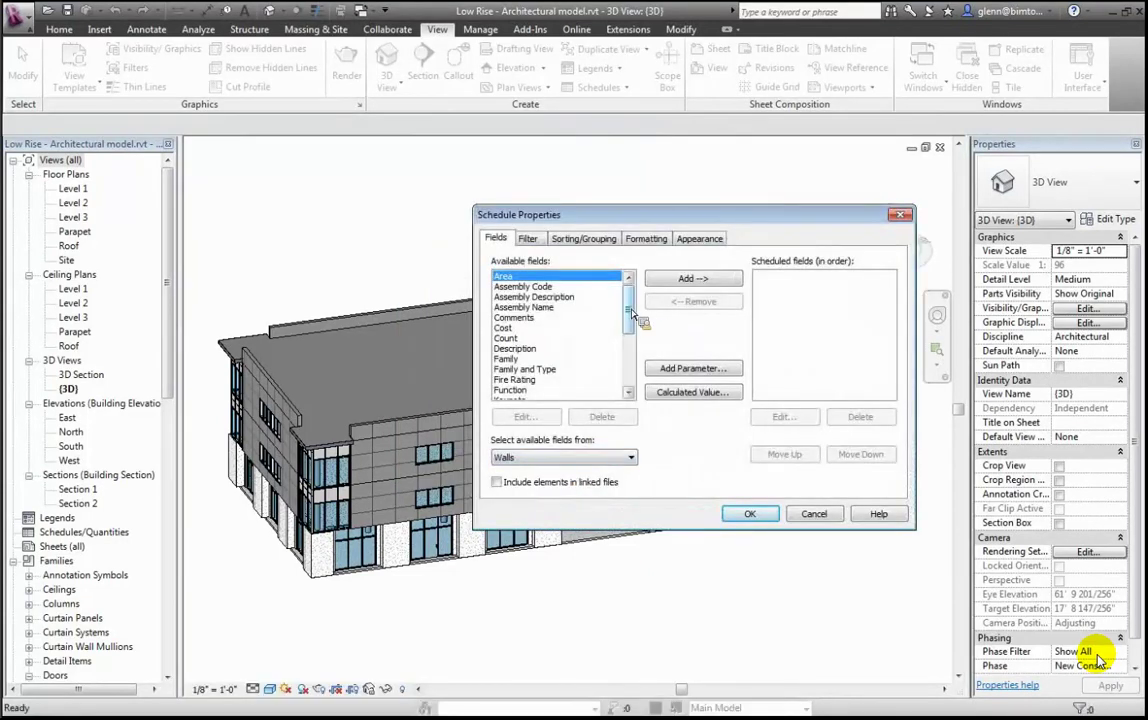
Add the fields Family and Type, Area and Cost to the wall schedule, in that order
{"action": "left_click_drag", "start_coordinate": [632, 315], "coordinate": [562, 325]}
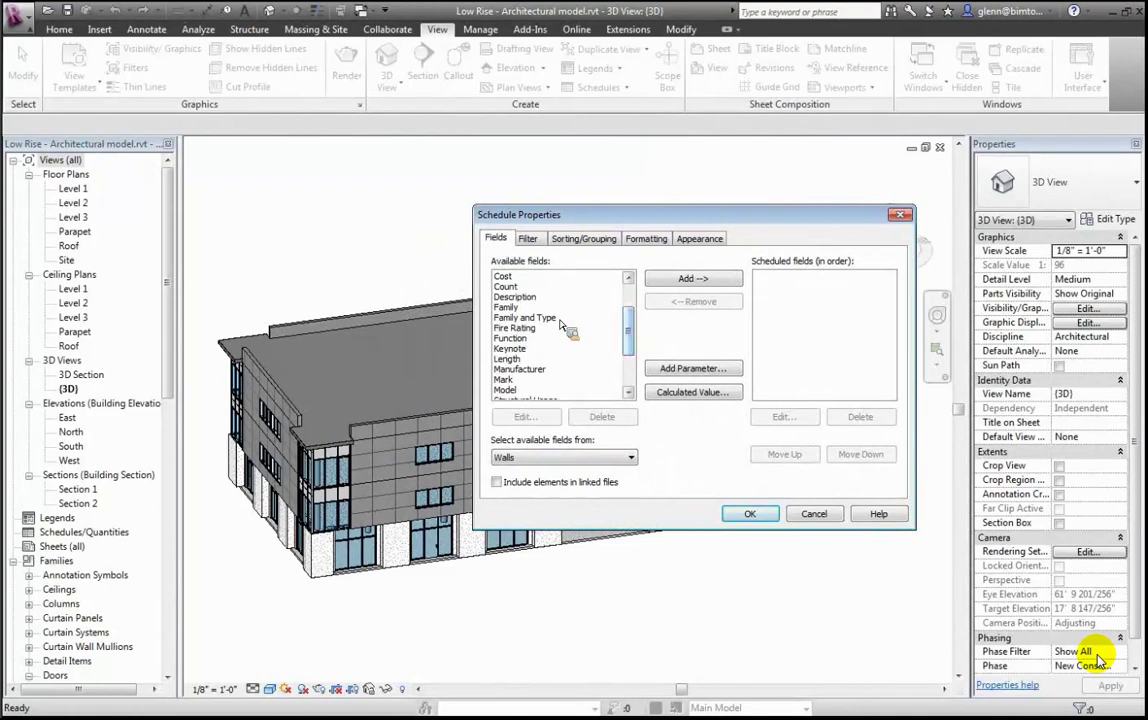
{"action": "left_click", "coordinate": [545, 318]}
{"action": "left_click", "coordinate": [693, 278]}
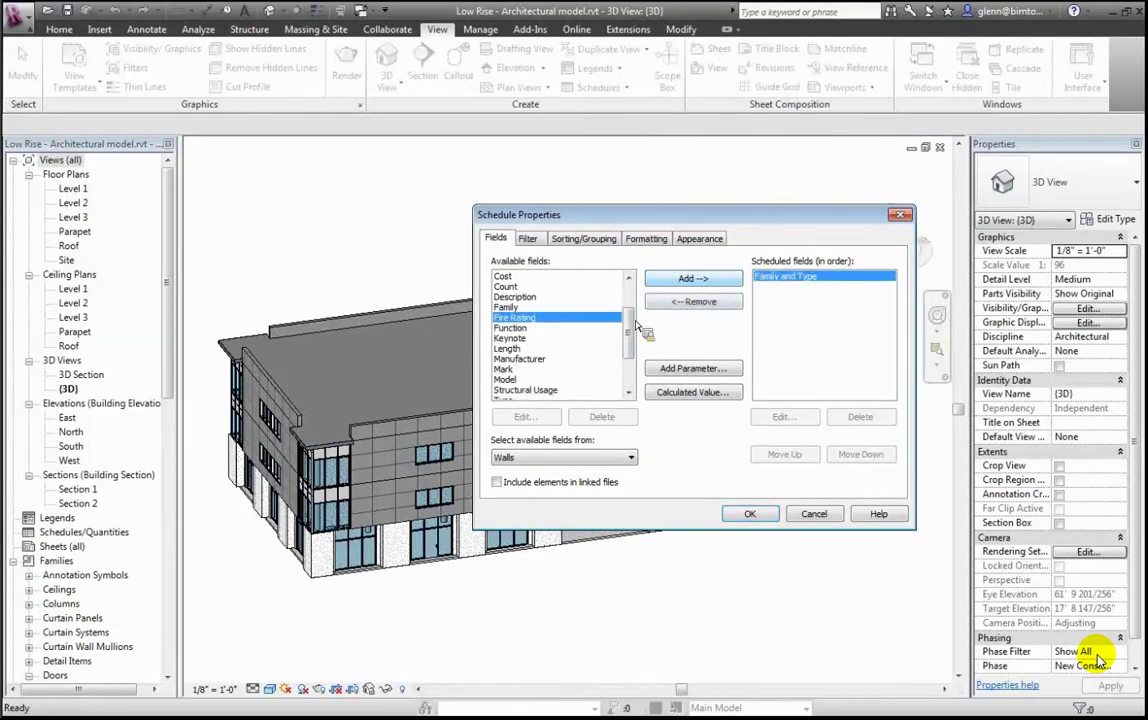
{"action": "scroll", "coordinate": [590, 322], "scroll_direction": "up", "scroll_amount": 2}
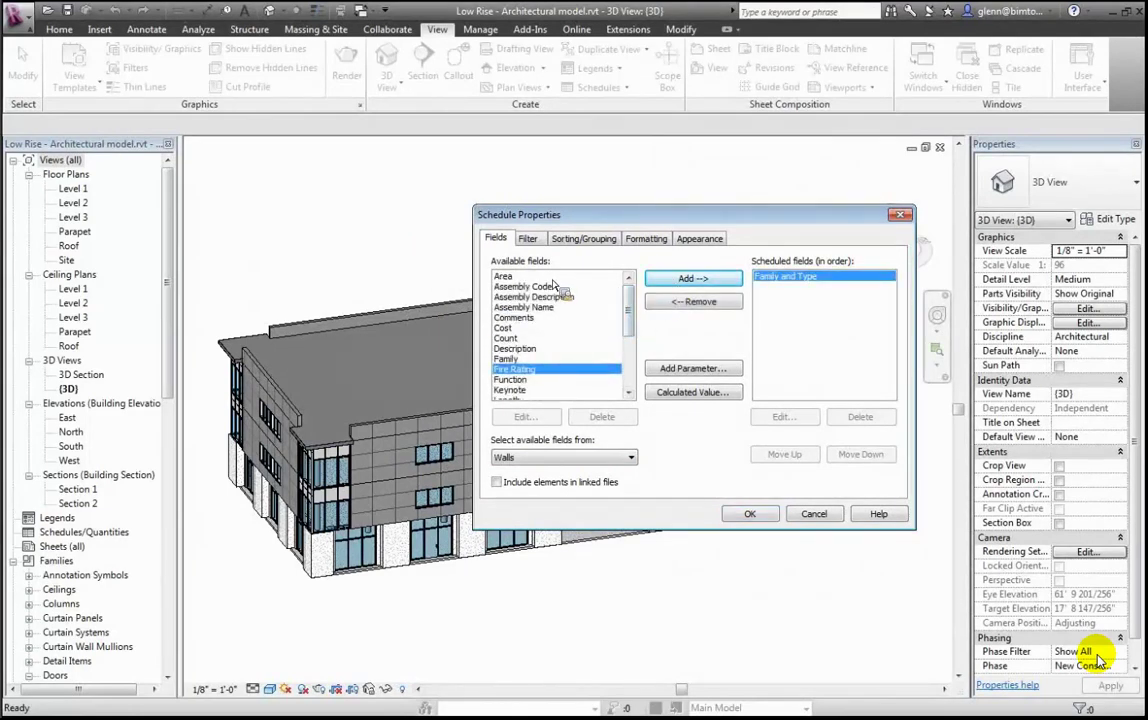
{"action": "left_click", "coordinate": [515, 276]}
{"action": "left_click", "coordinate": [690, 278]}
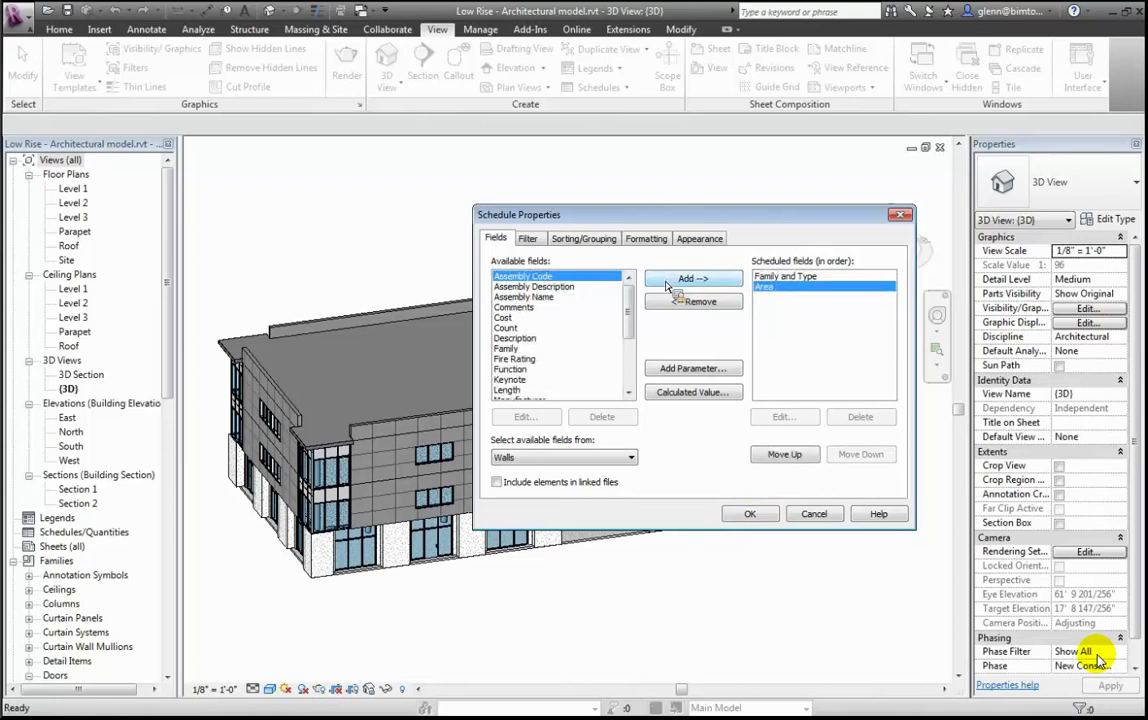
{"action": "scroll", "coordinate": [630, 350], "scroll_direction": "down", "scroll_amount": 3}
{"action": "left_click_drag", "start_coordinate": [633, 358], "coordinate": [635, 350]}
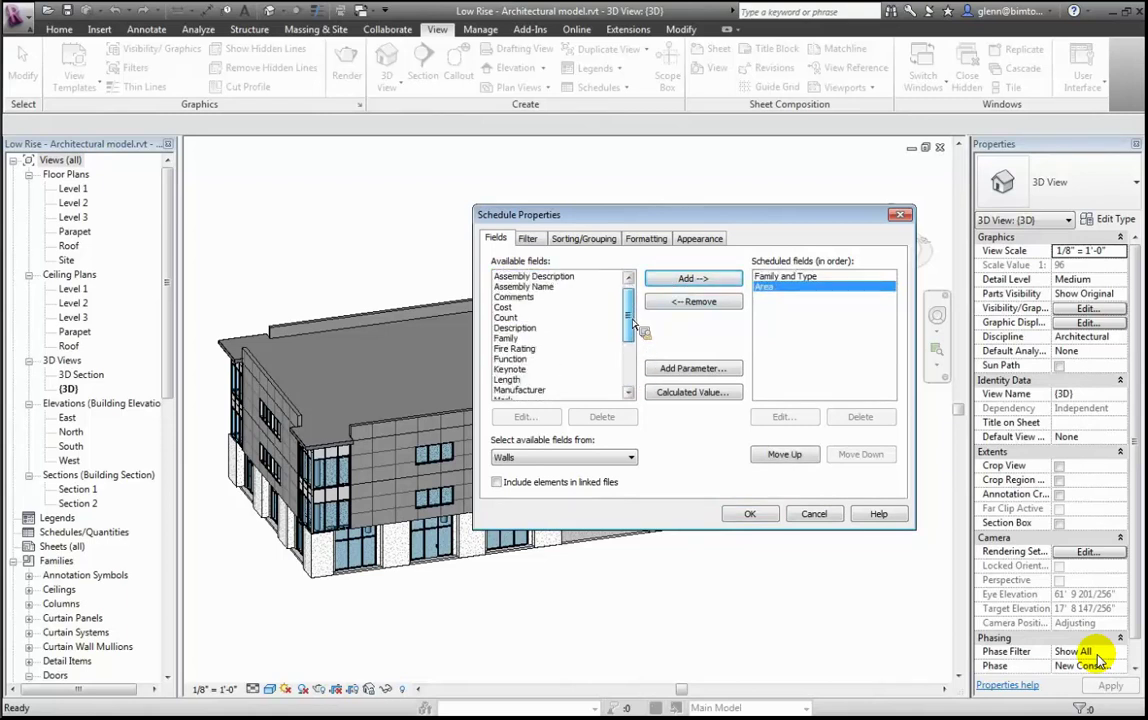
{"action": "left_click", "coordinate": [508, 307]}
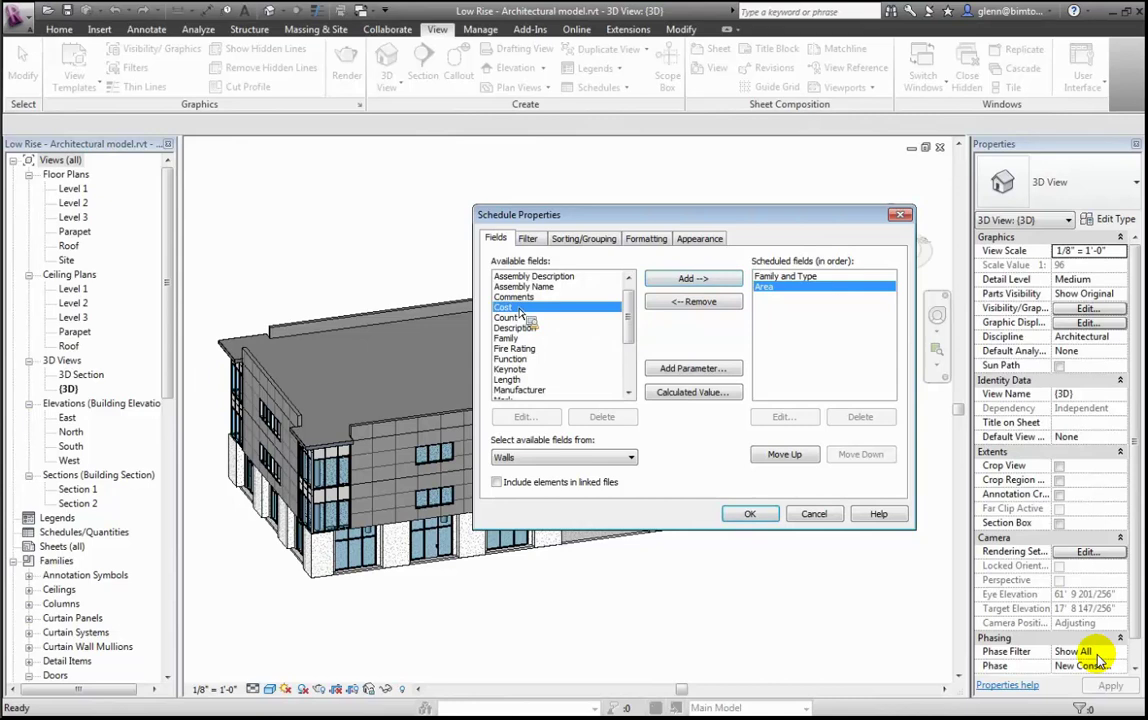
{"action": "left_click", "coordinate": [661, 280]}
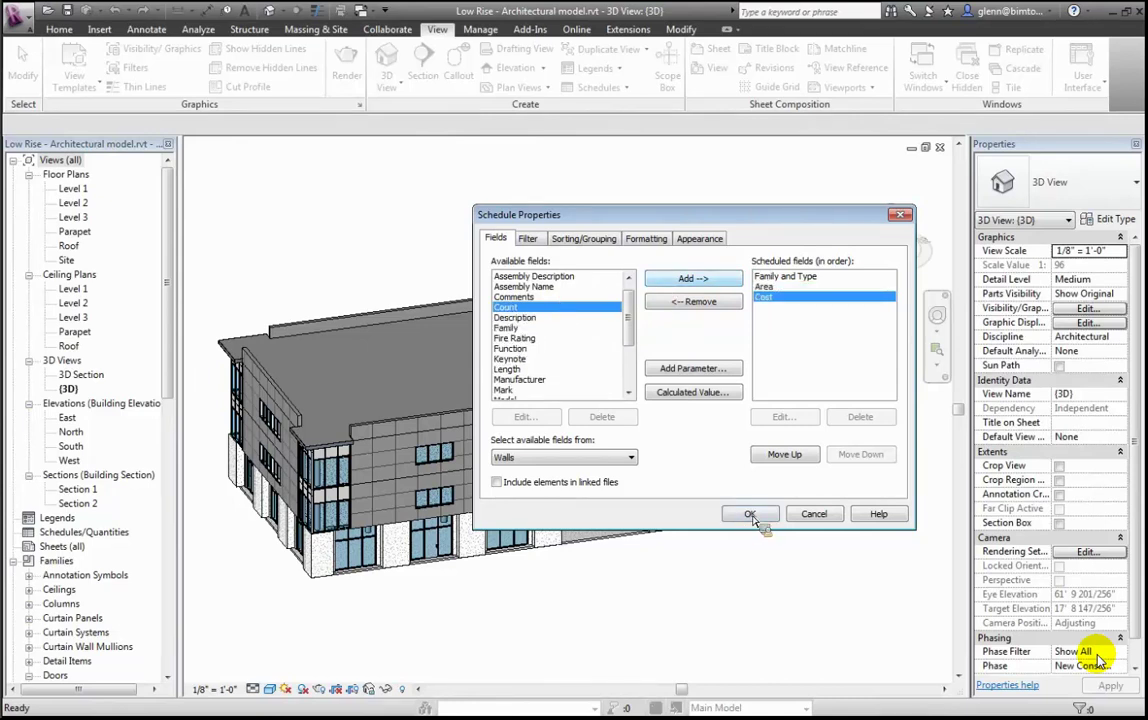
Set the wall schedule to sort by Family and Type
{"action": "left_click", "coordinate": [586, 240]}
{"action": "left_click", "coordinate": [605, 265]}
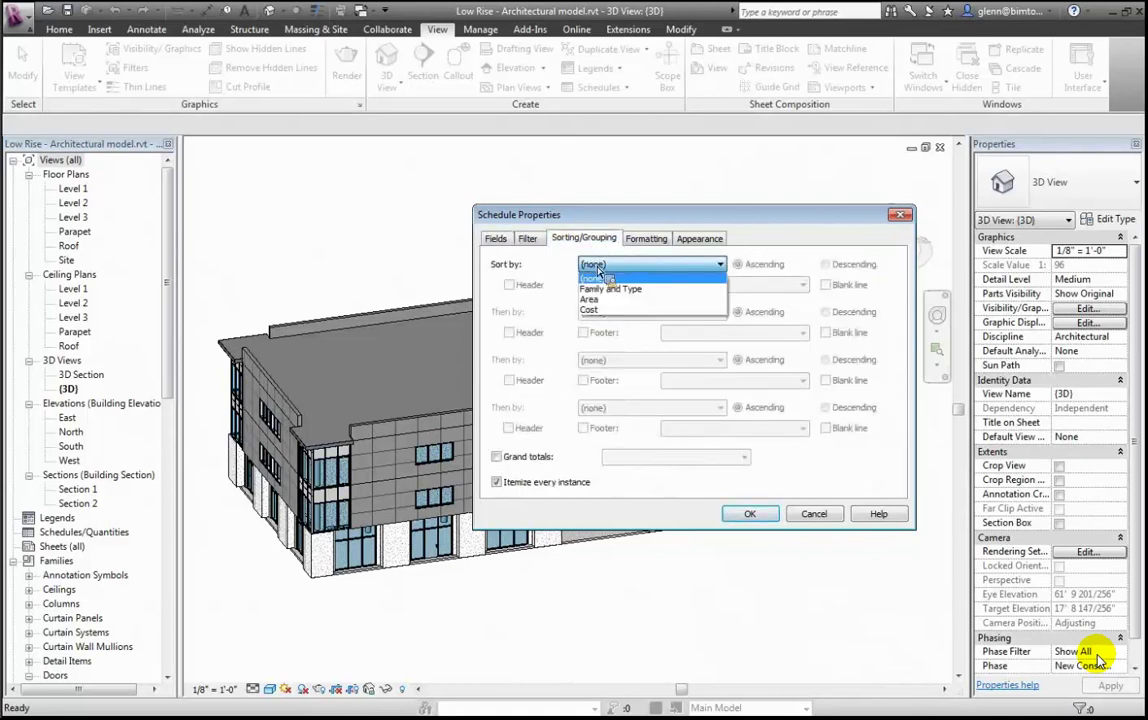
{"action": "left_click", "coordinate": [601, 290]}
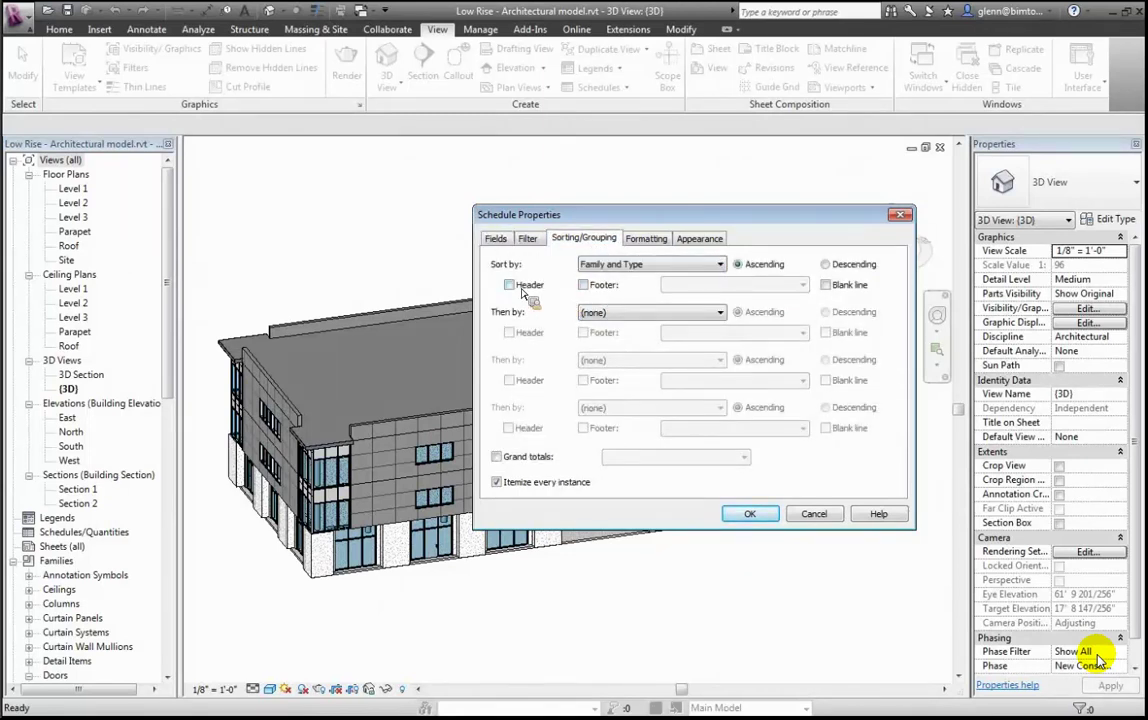
Turn on the Family and Type footer and grand totals for the wall schedule, and calculate totals for the Area field
{"action": "left_click", "coordinate": [583, 285]}
{"action": "left_click", "coordinate": [497, 457]}
{"action": "left_click", "coordinate": [647, 239]}
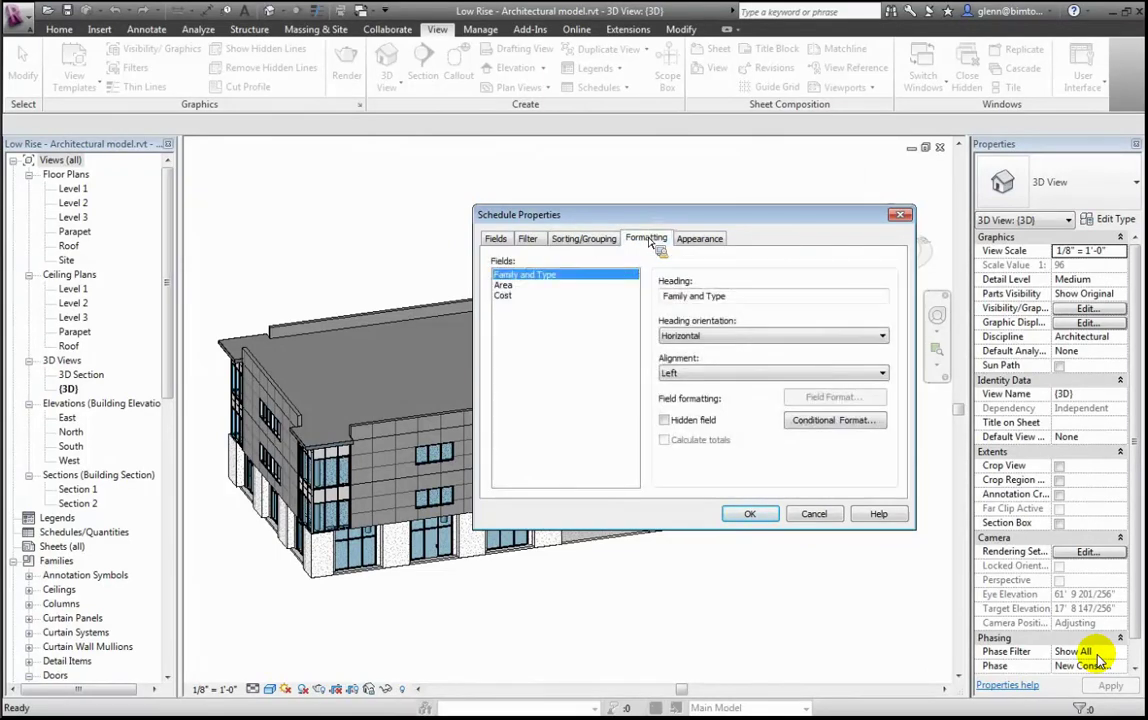
{"action": "left_click", "coordinate": [503, 285]}
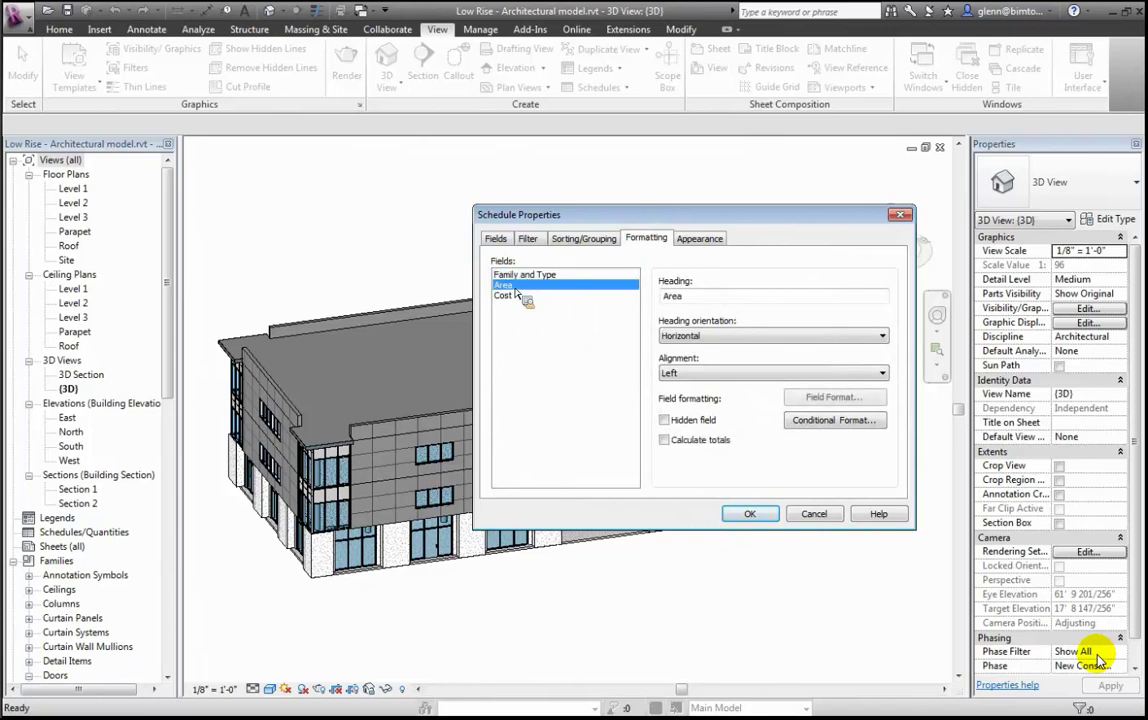
{"action": "left_click", "coordinate": [664, 440]}
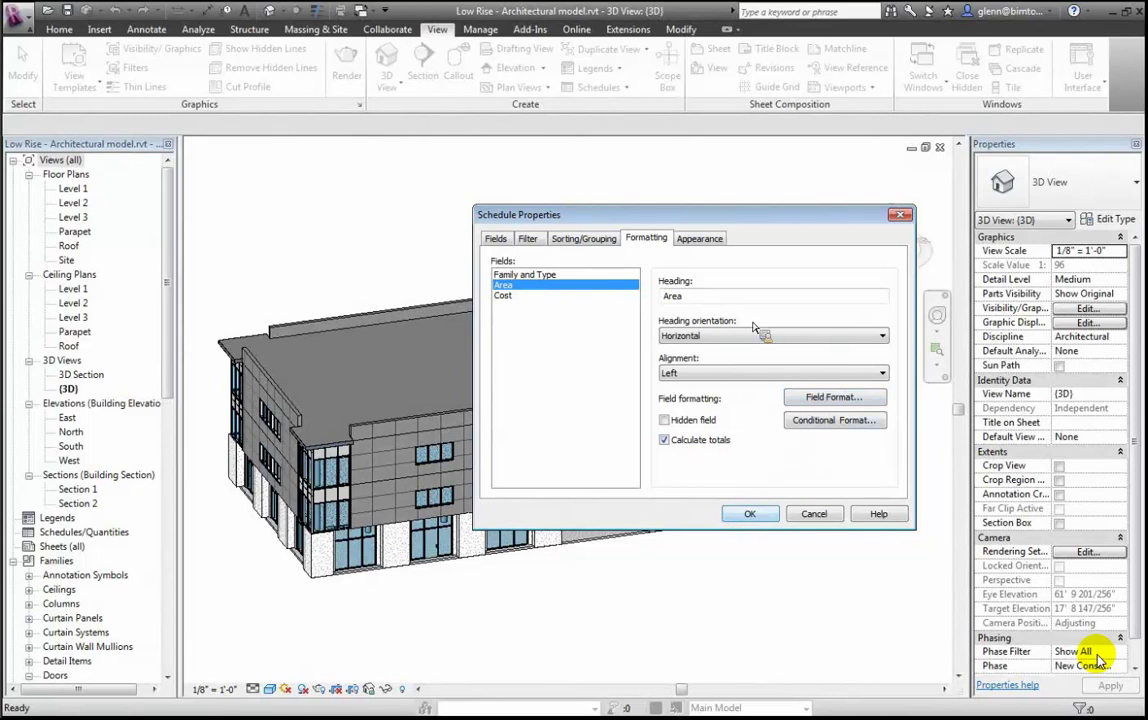
Stop the Area field's format from using the project settings and finish creating the wall schedule
{"action": "left_click", "coordinate": [798, 398]}
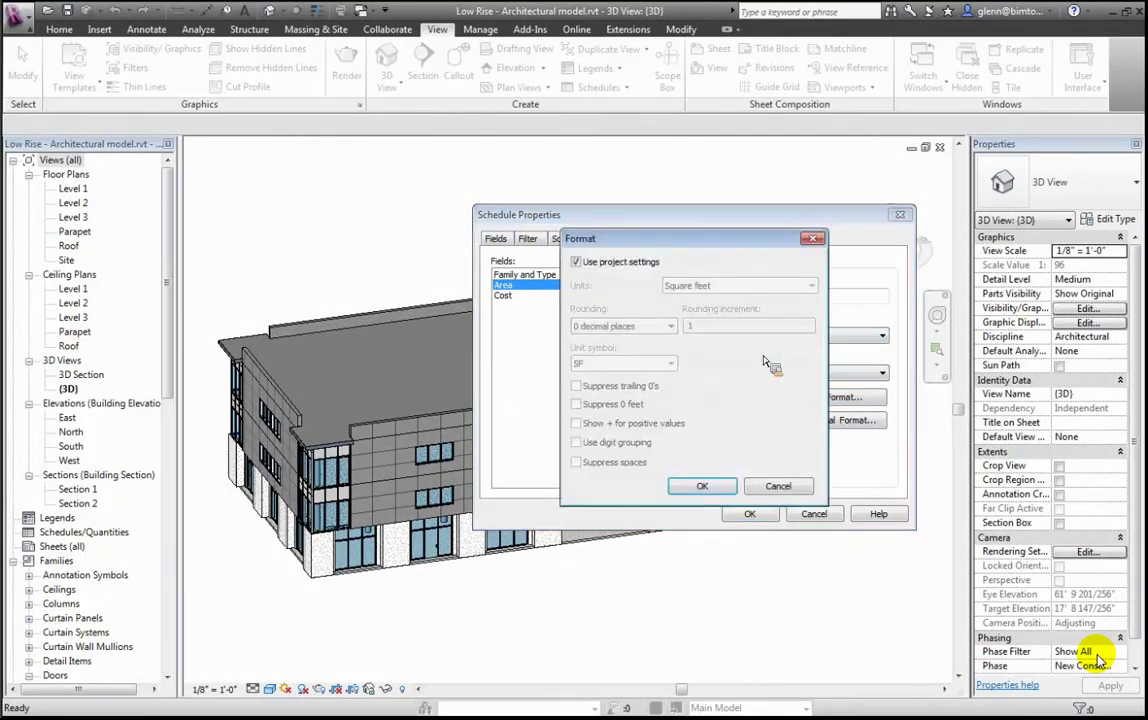
{"action": "left_click", "coordinate": [577, 262]}
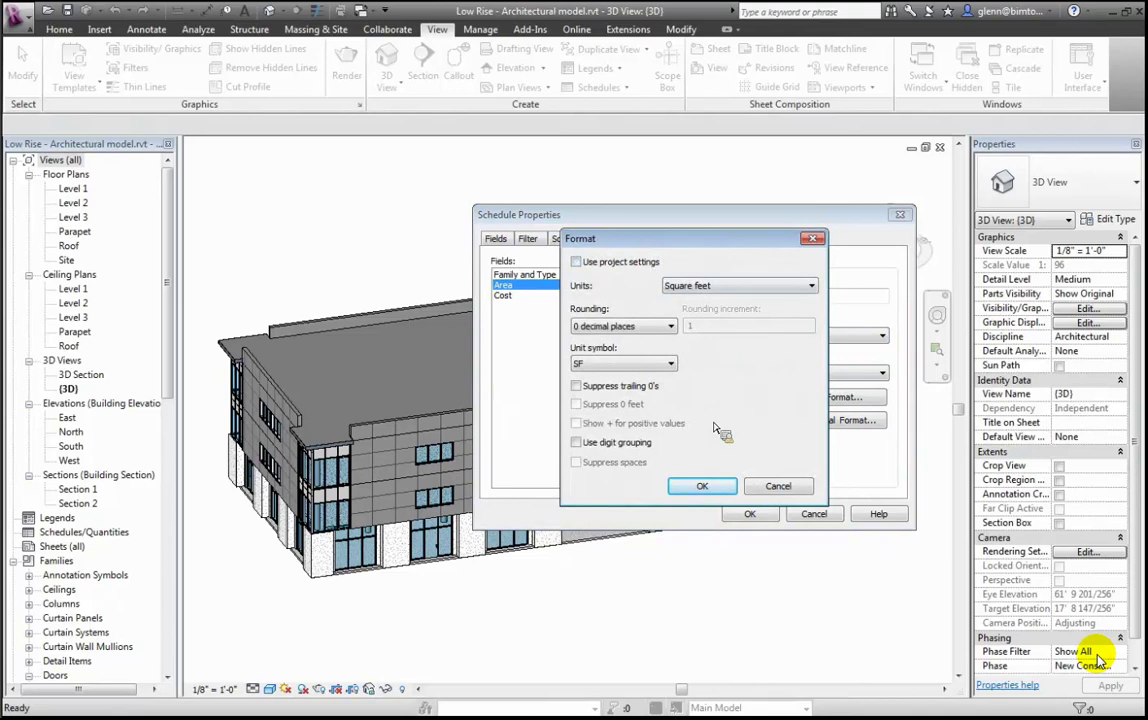
{"action": "left_click", "coordinate": [700, 486]}
{"action": "left_click", "coordinate": [742, 515]}
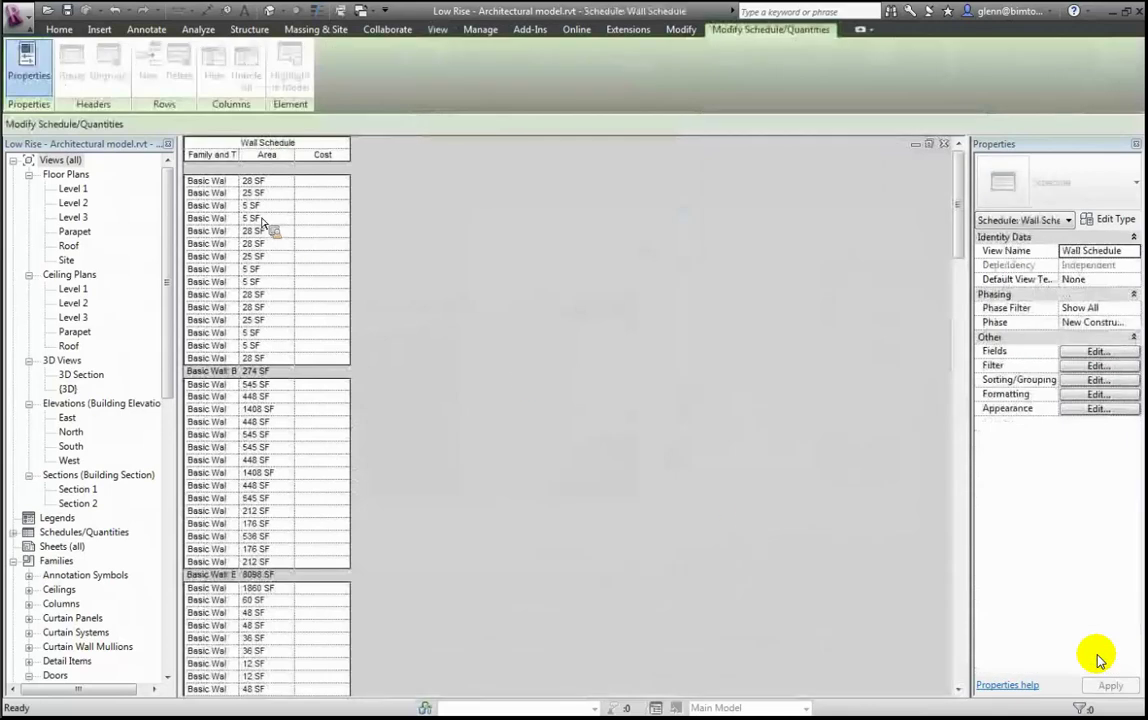
Widen the Family and Type column of the wall schedule until the full wall type names fit
{"action": "left_click_drag", "start_coordinate": [307, 160], "coordinate": [372, 168]}
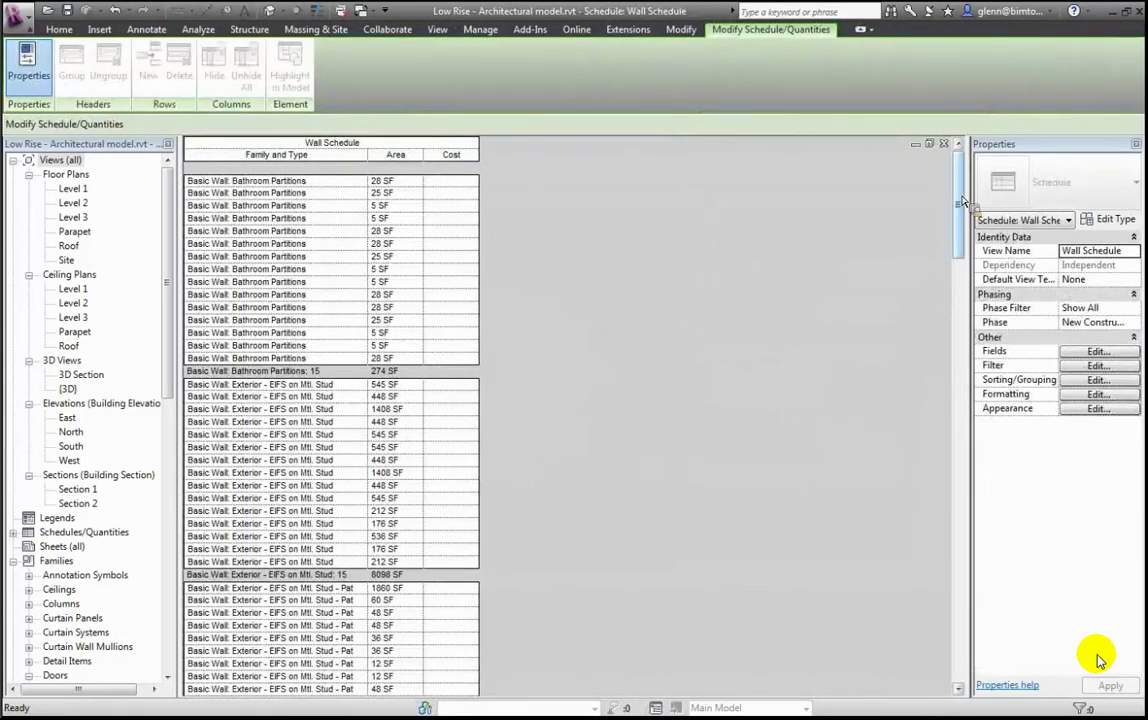
{"action": "scroll", "coordinate": [962, 205], "scroll_direction": "down", "scroll_amount": 2}
{"action": "left_click_drag", "start_coordinate": [962, 205], "coordinate": [935, 248]}
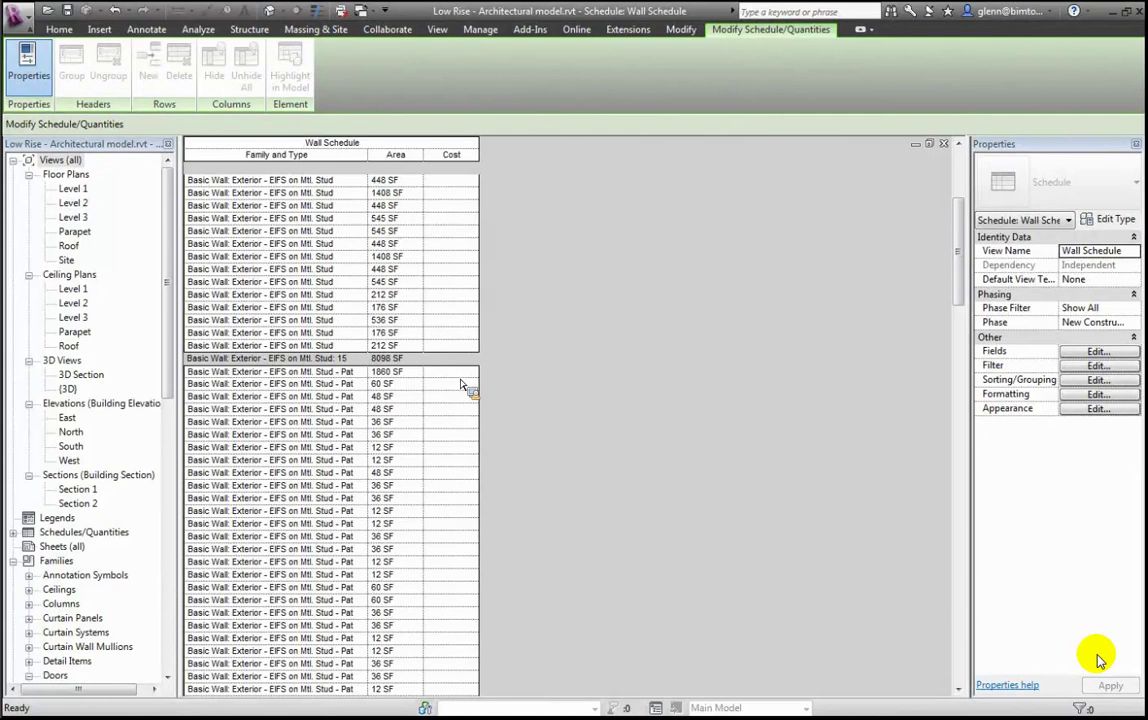
{"action": "left_click_drag", "start_coordinate": [380, 162], "coordinate": [428, 166]}
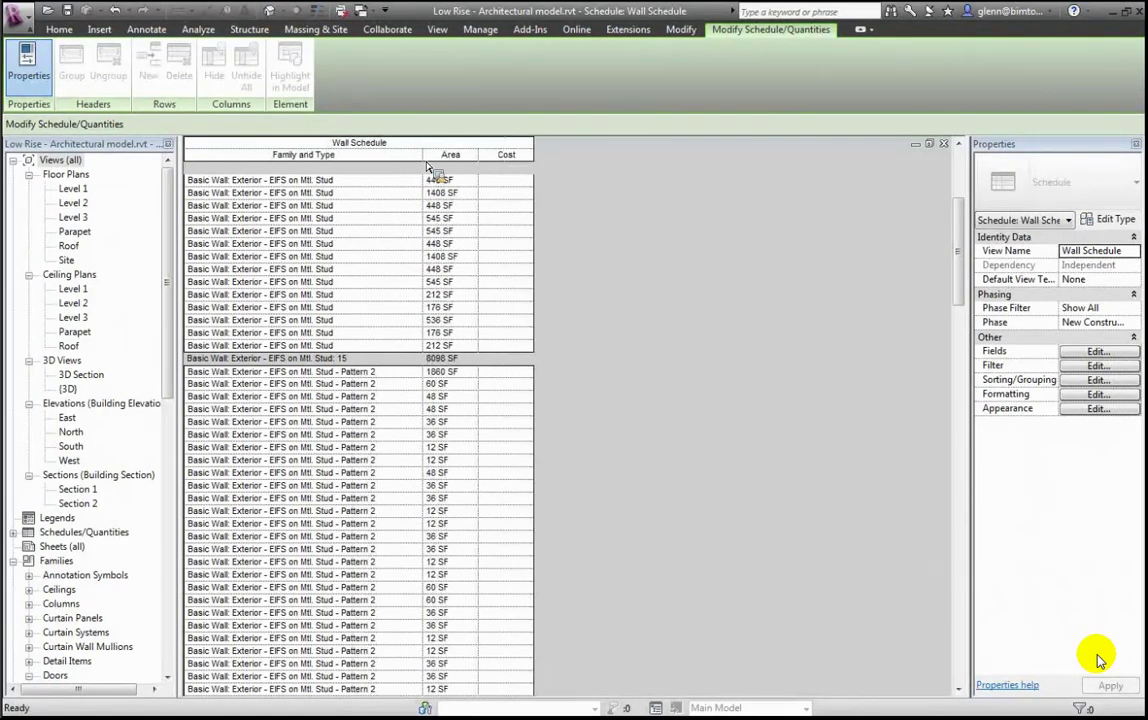
Set the cost to 50 for all Exterior - EIFS on Mtl. Stud - Pattern 2 walls
{"action": "left_click", "coordinate": [509, 376]}
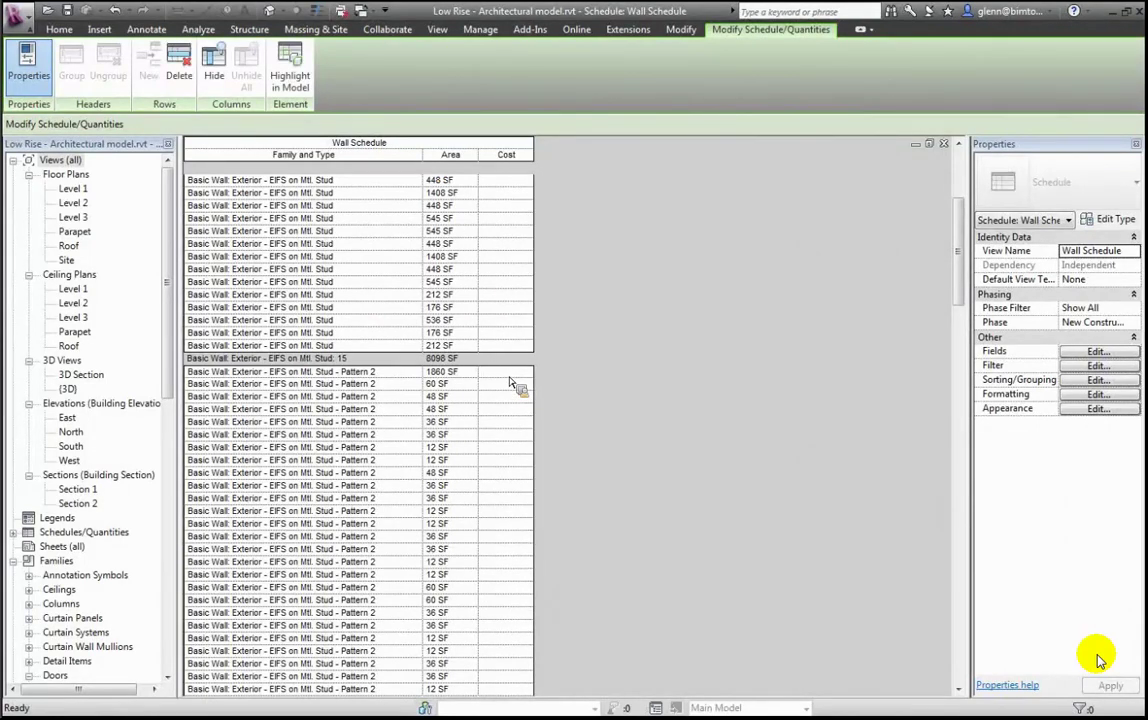
{"action": "key", "text": "Return"}
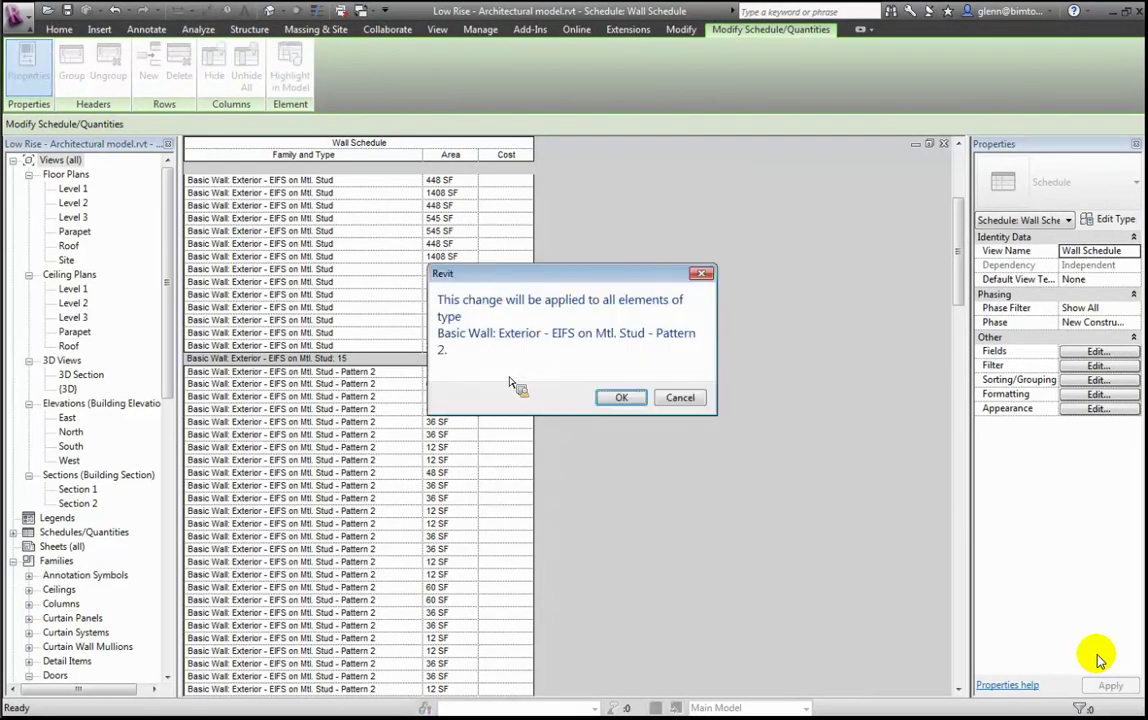
{"action": "left_click", "coordinate": [620, 400]}
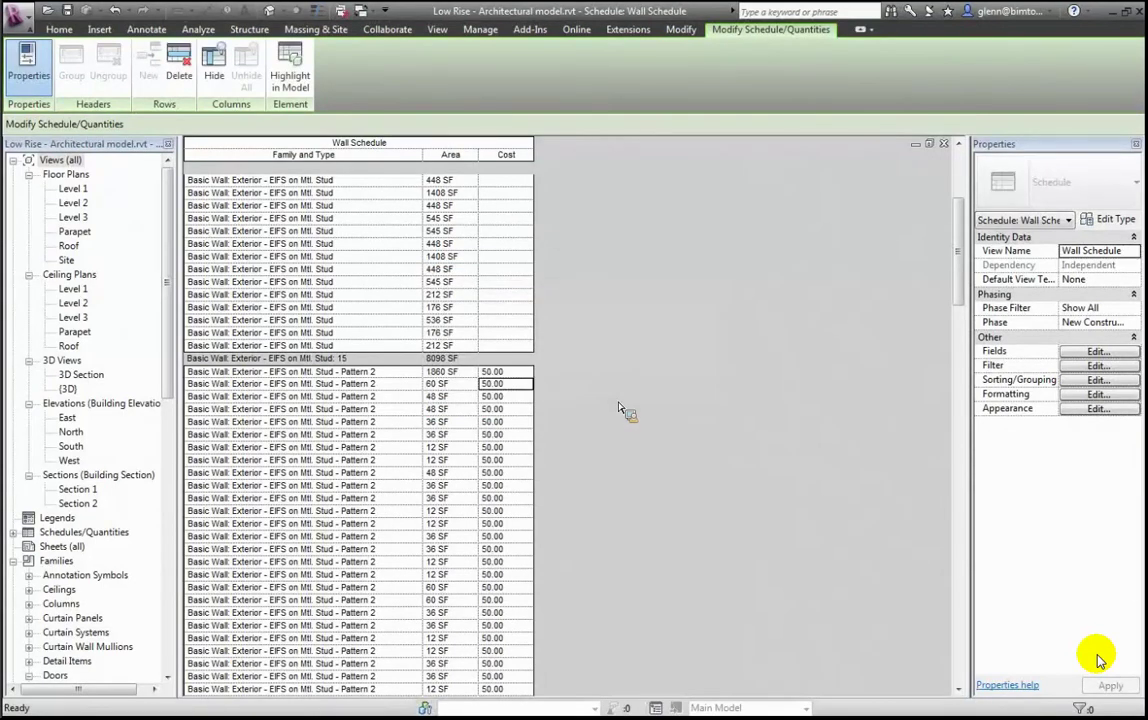
Set the cost to 20 for all Interior - 4 7/8" Partition (1-hr) walls
{"action": "left_click_drag", "start_coordinate": [955, 325], "coordinate": [940, 470]}
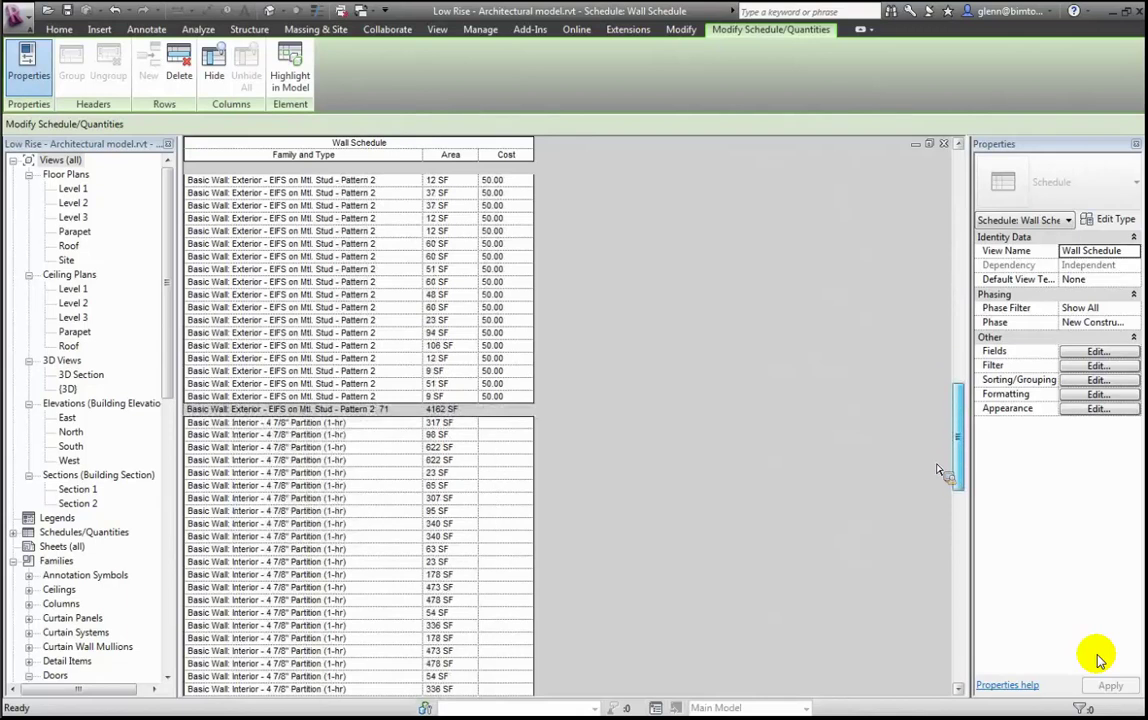
{"action": "left_click", "coordinate": [507, 424]}
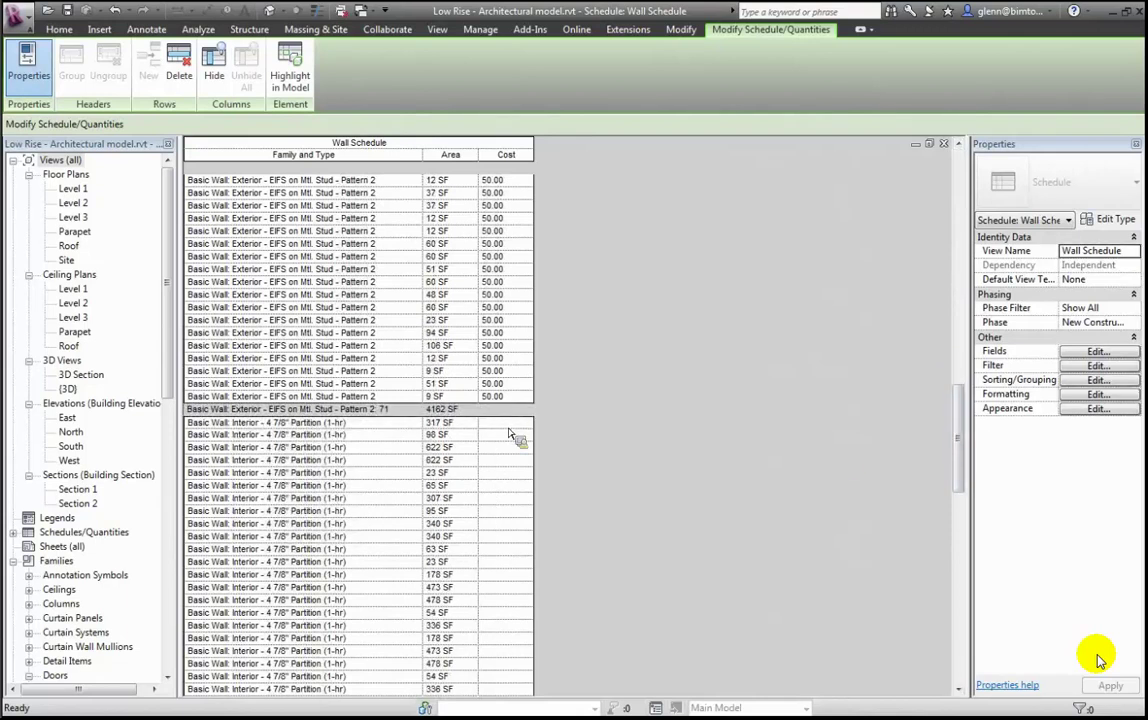
{"action": "type", "text": "20"}
{"action": "key", "text": "Return"}
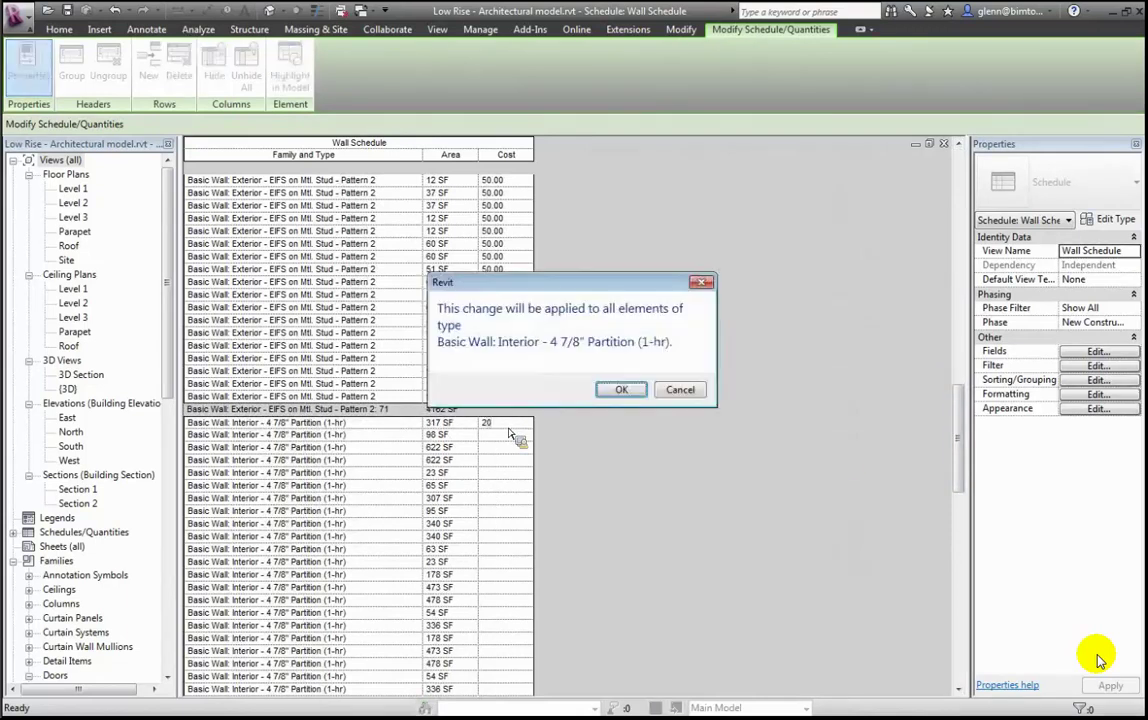
{"action": "left_click", "coordinate": [632, 396]}
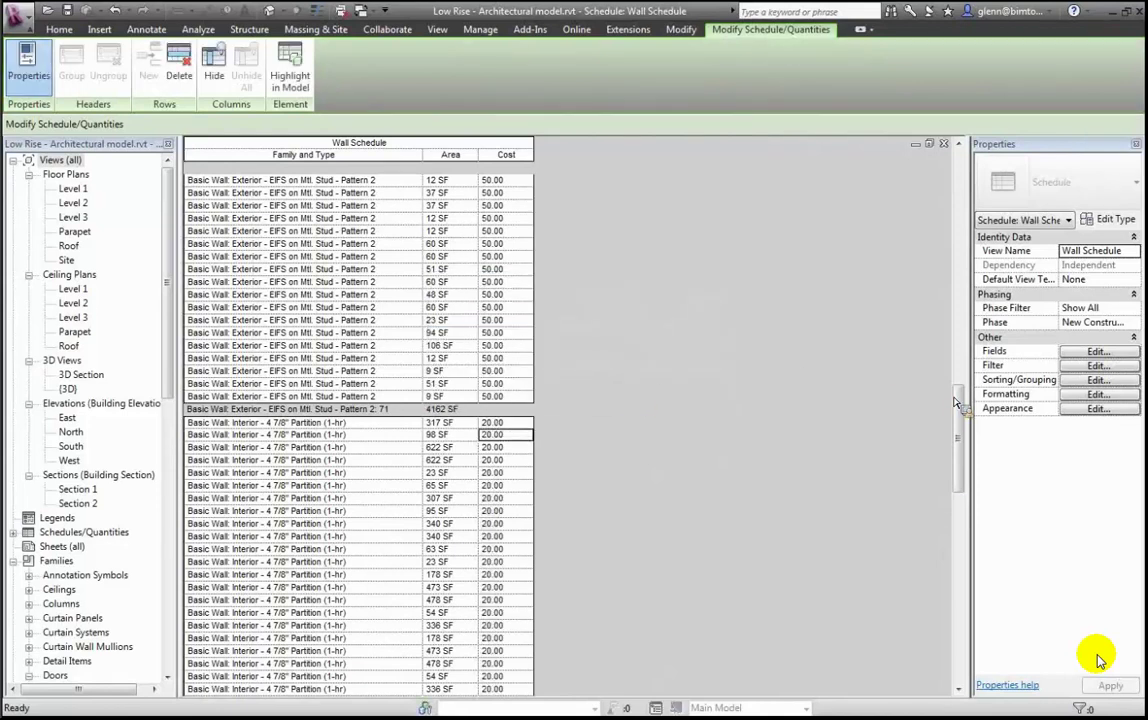
Define a calculated value named Prelim Cost for the wall schedule, with the formula Area * Cost * 1/SF and the type Currency
{"action": "left_click_drag", "start_coordinate": [959, 365], "coordinate": [955, 245]}
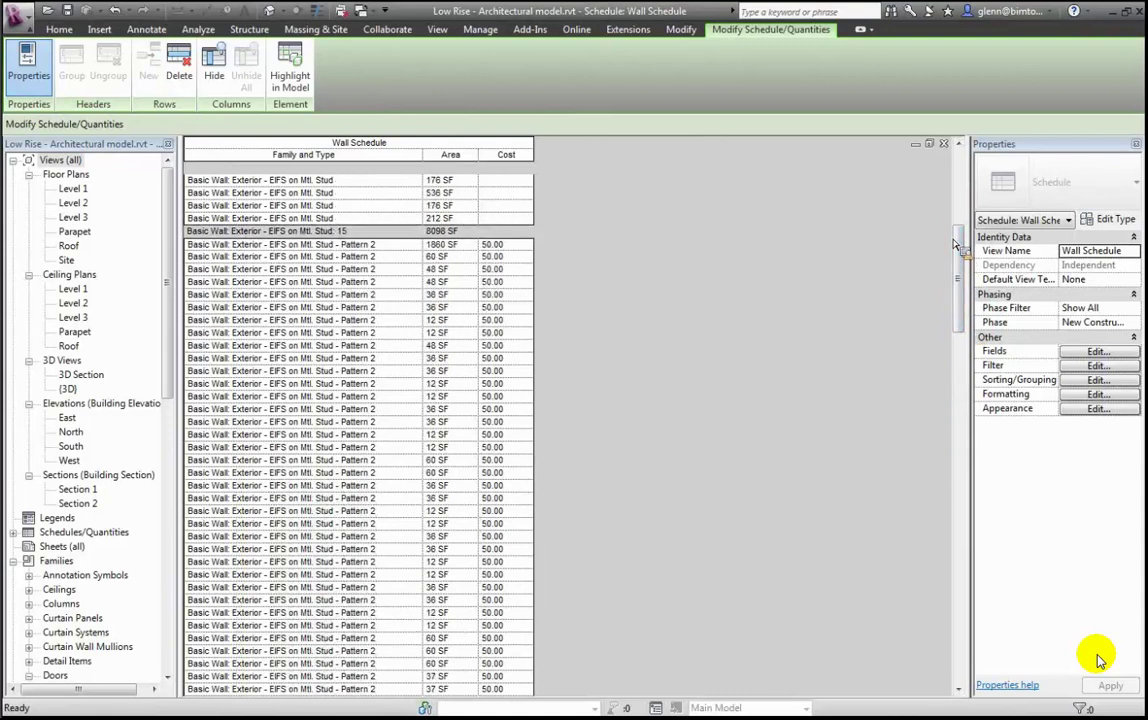
{"action": "left_click", "coordinate": [1097, 353]}
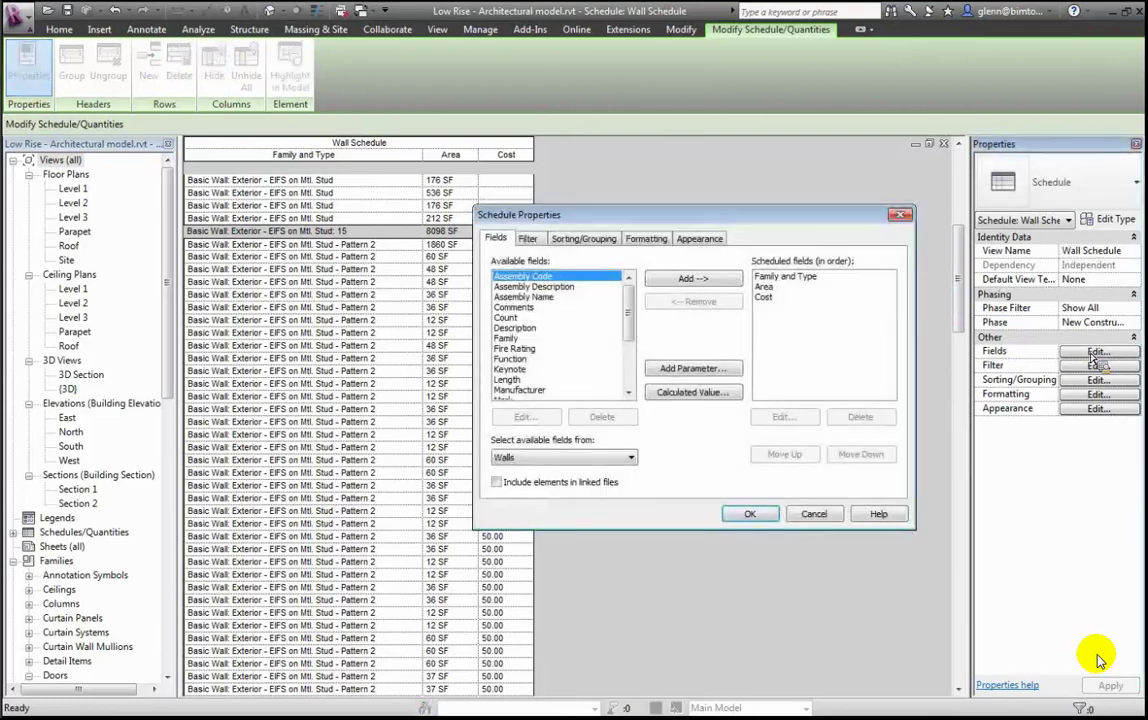
{"action": "left_click", "coordinate": [712, 393]}
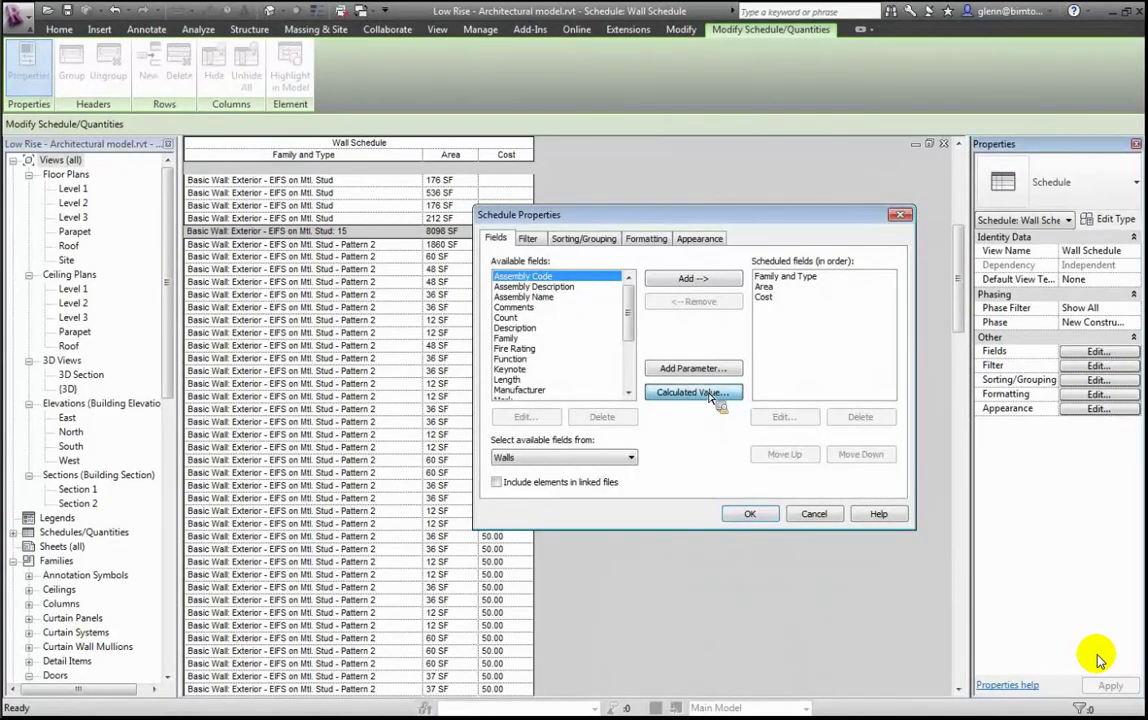
{"action": "type", "text": "Prelim Cost"}
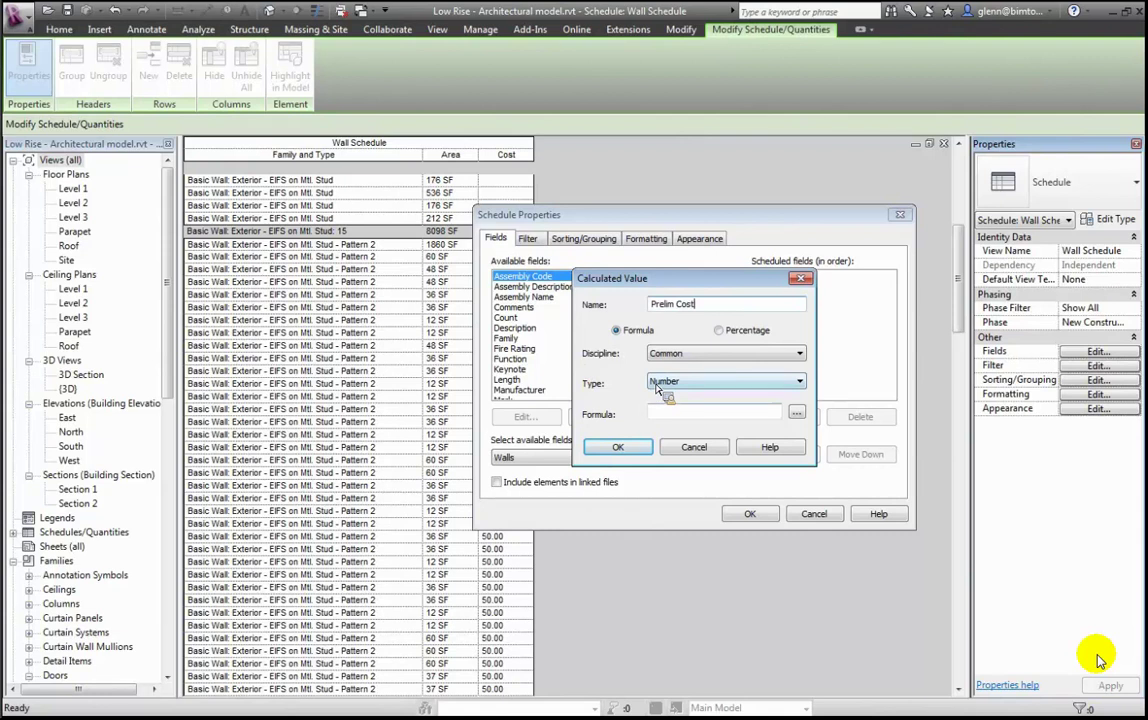
{"action": "left_click", "coordinate": [663, 420]}
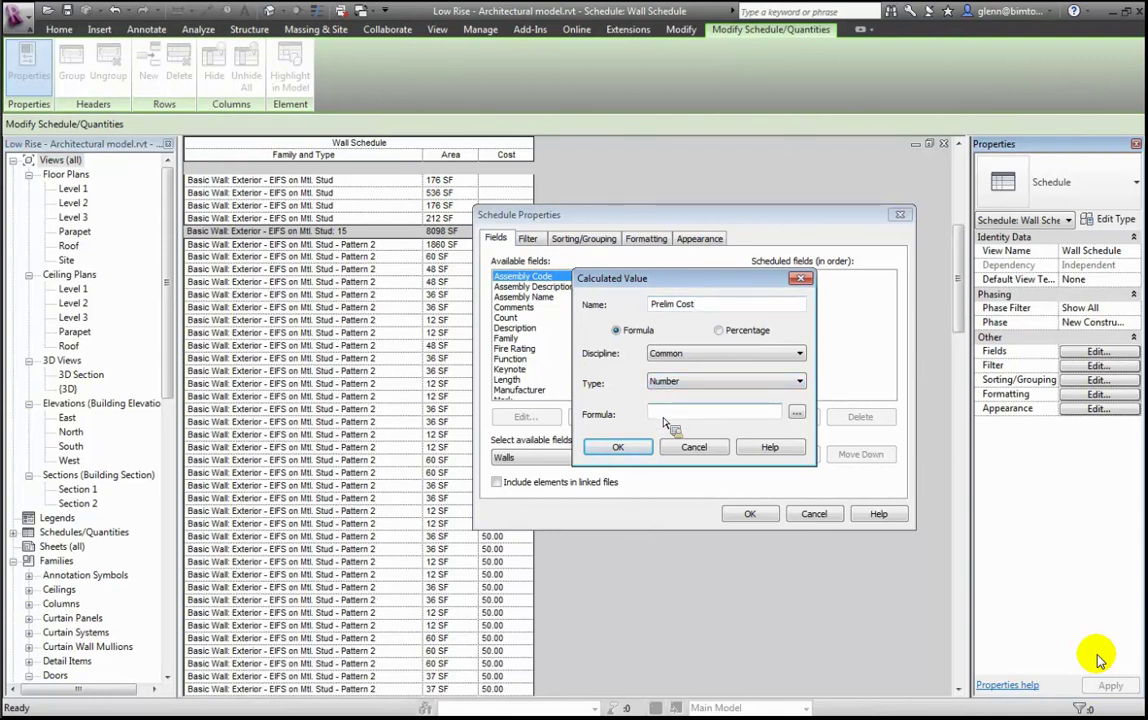
{"action": "type", "text": "Area * Cost"}
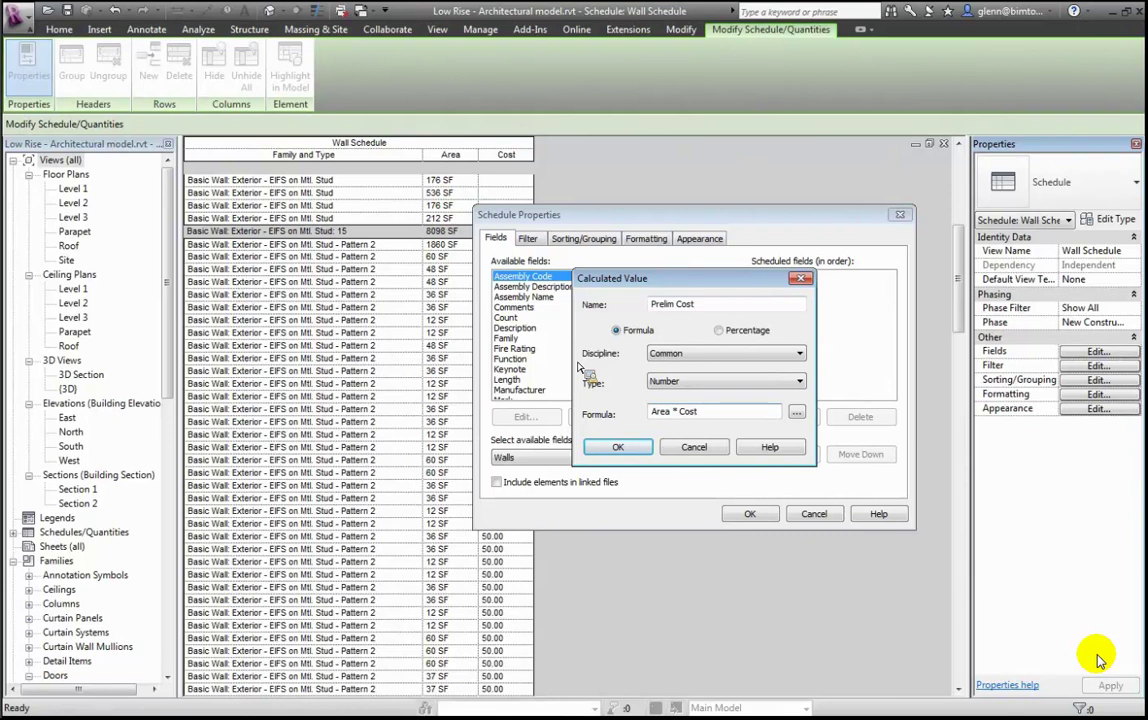
{"action": "type", "text": " * 1/SF"}
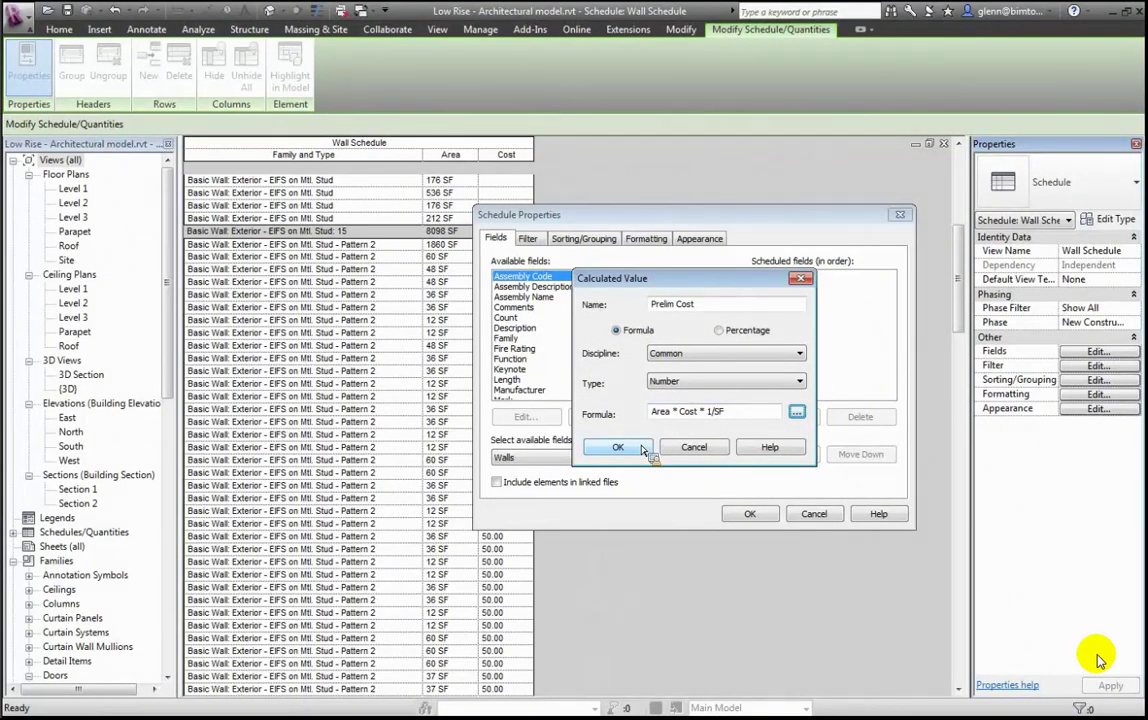
{"action": "left_click", "coordinate": [662, 381]}
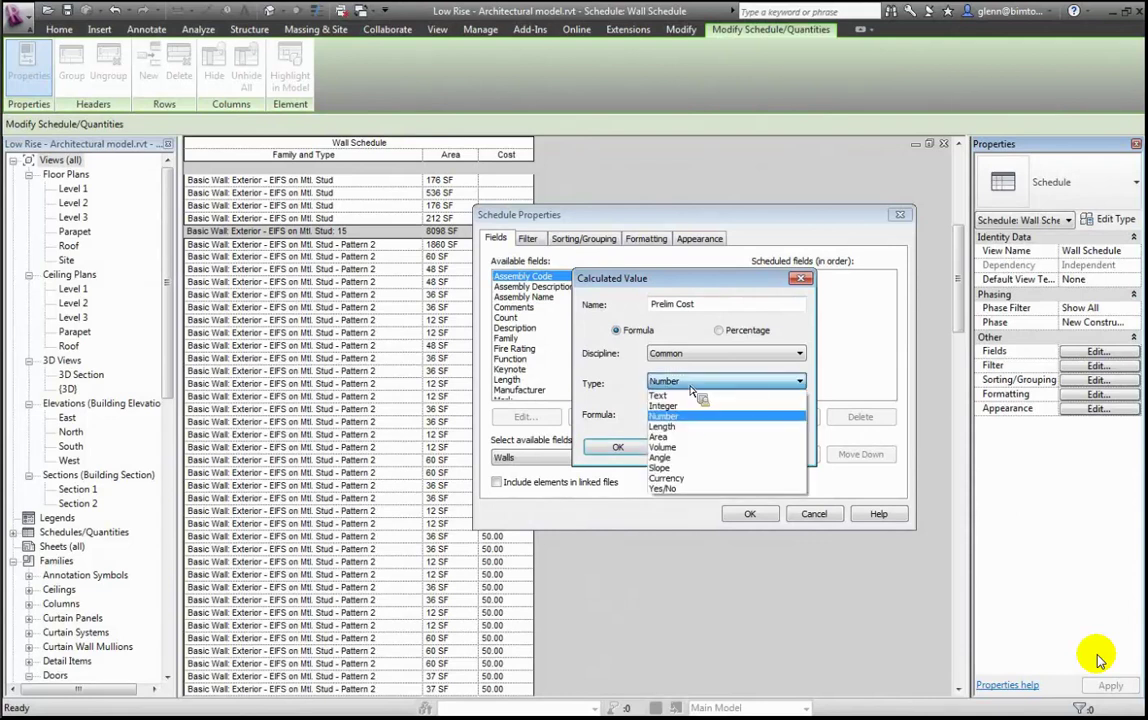
{"action": "left_click", "coordinate": [666, 478]}
{"action": "left_click", "coordinate": [628, 446]}
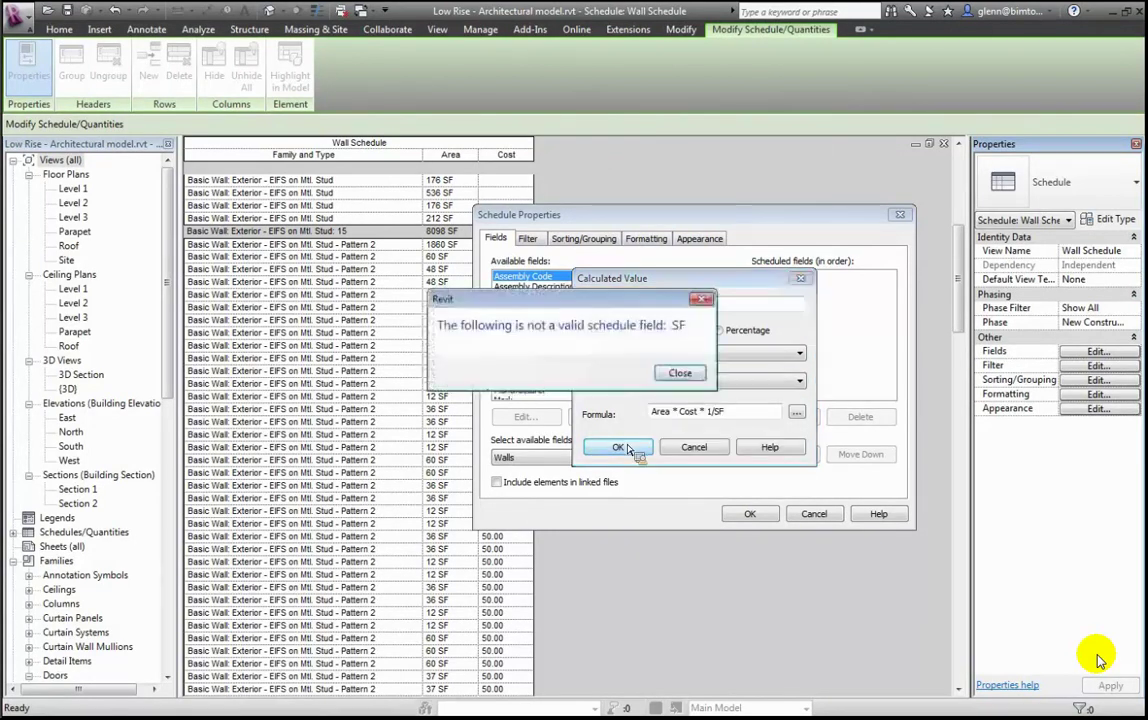
Correct the Prelim Cost formula to Area * Cost * 1/ 1 SF and add the field to the wall schedule
{"action": "left_click", "coordinate": [680, 372]}
{"action": "left_click_drag", "start_coordinate": [652, 411], "coordinate": [720, 416]}
{"action": "left_click", "coordinate": [715, 412]}
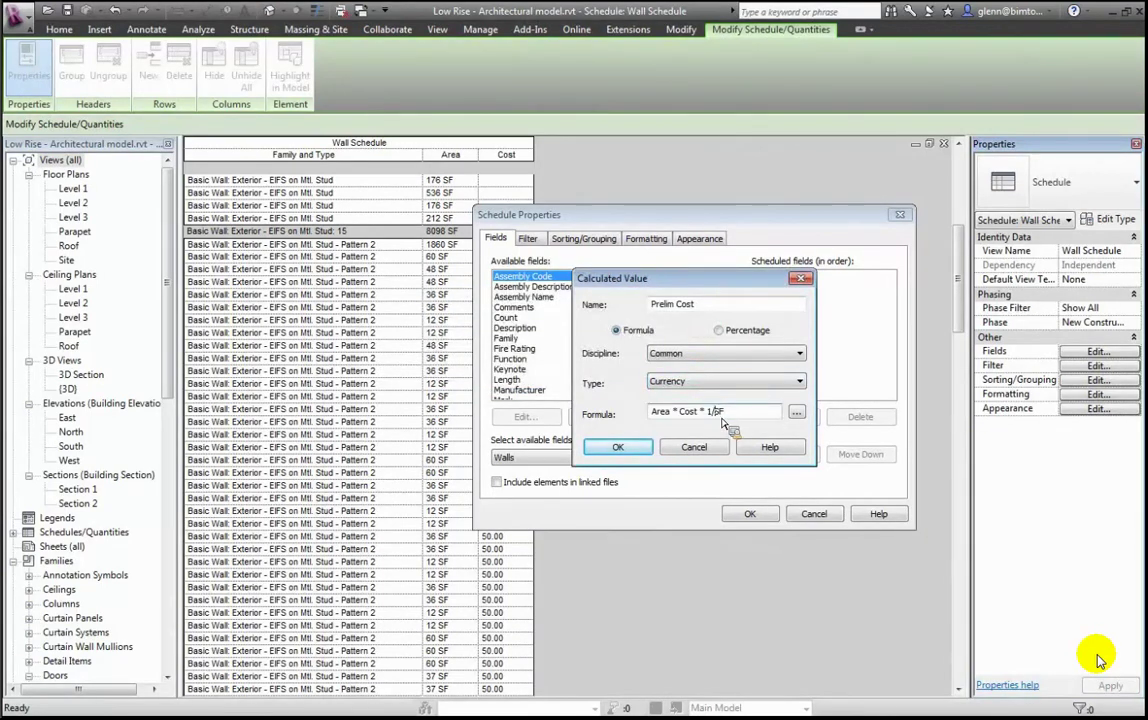
{"action": "type", "text": "1"}
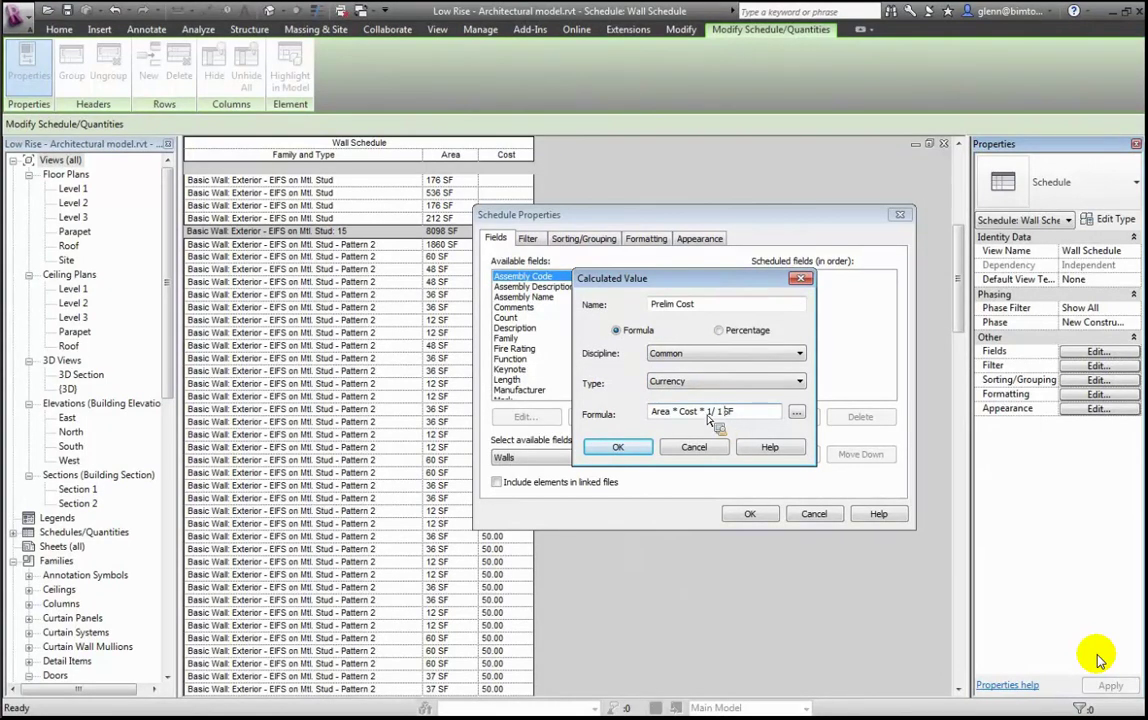
{"action": "left_click", "coordinate": [695, 447]}
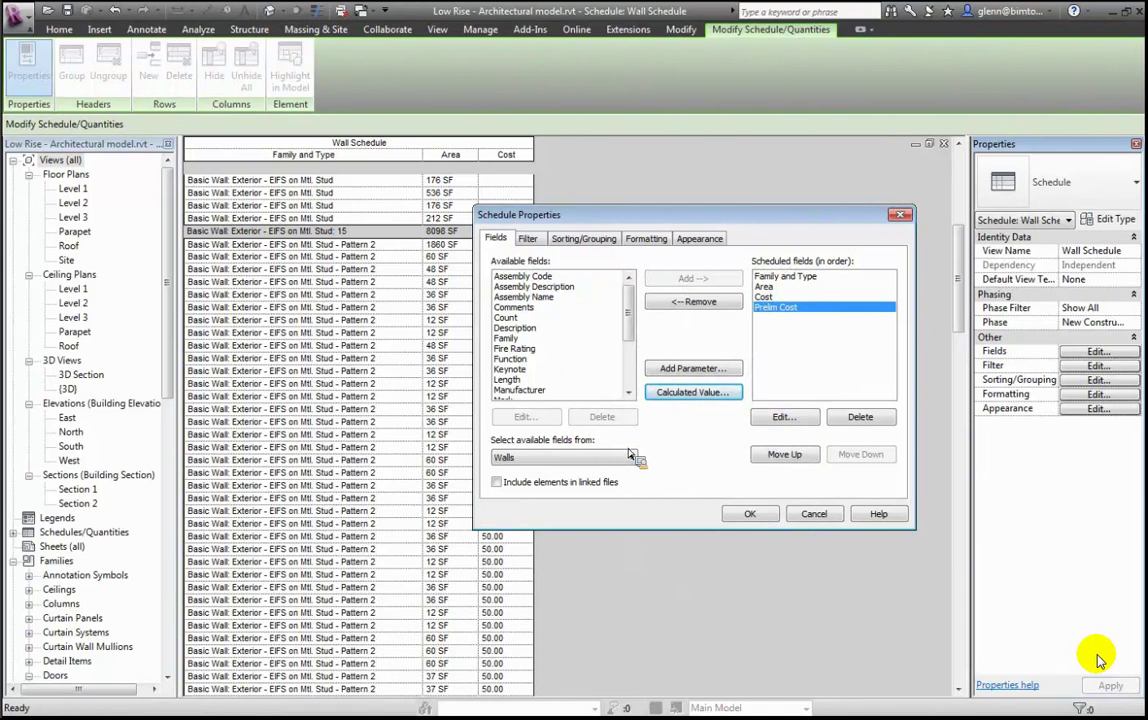
{"action": "left_click", "coordinate": [750, 514]}
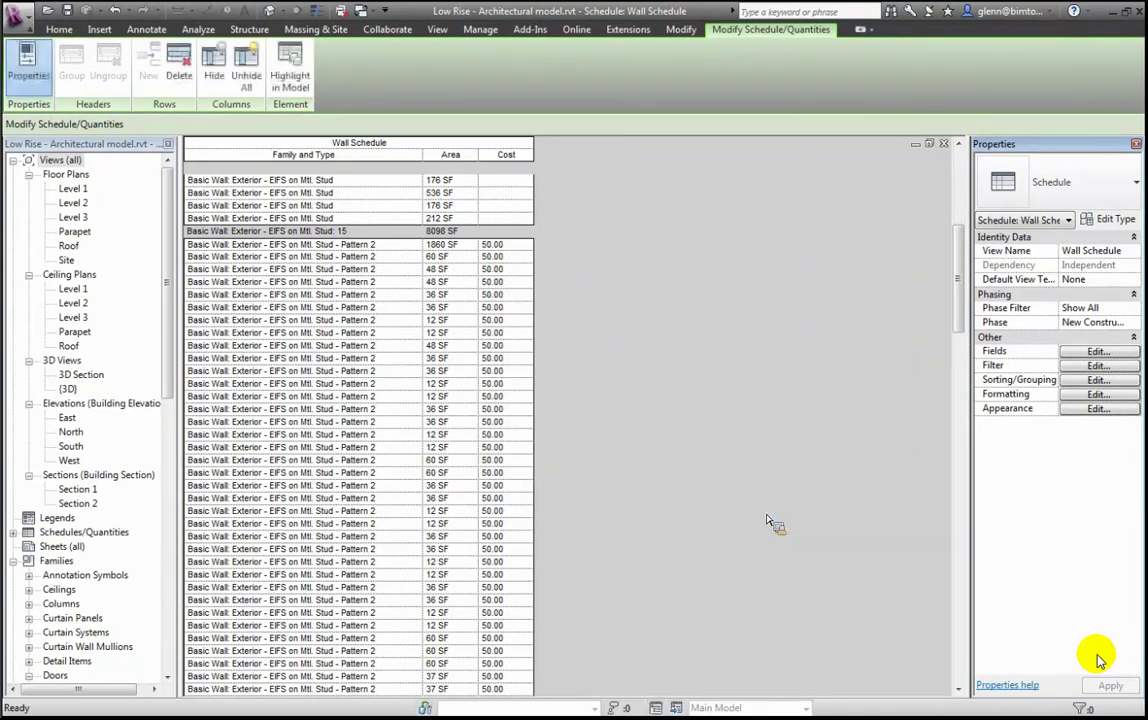
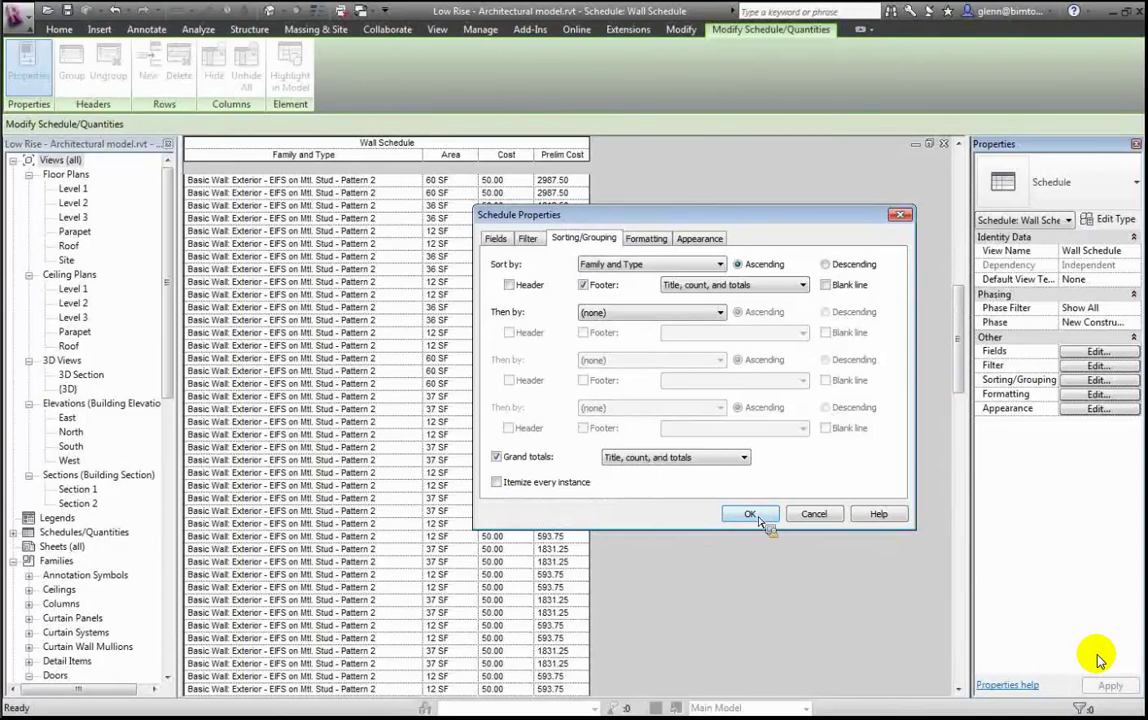
Try the wall schedule without itemizing every instance, and turn the itemizing back on
{"action": "left_click", "coordinate": [751, 515]}
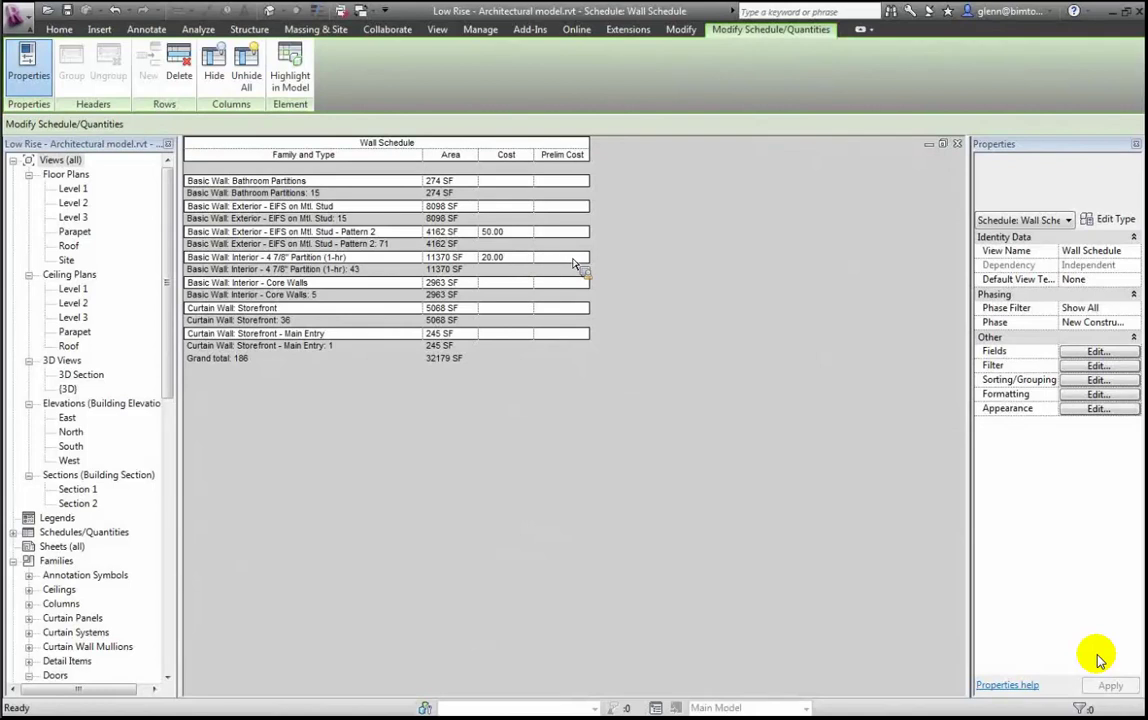
{"action": "left_click", "coordinate": [1098, 380]}
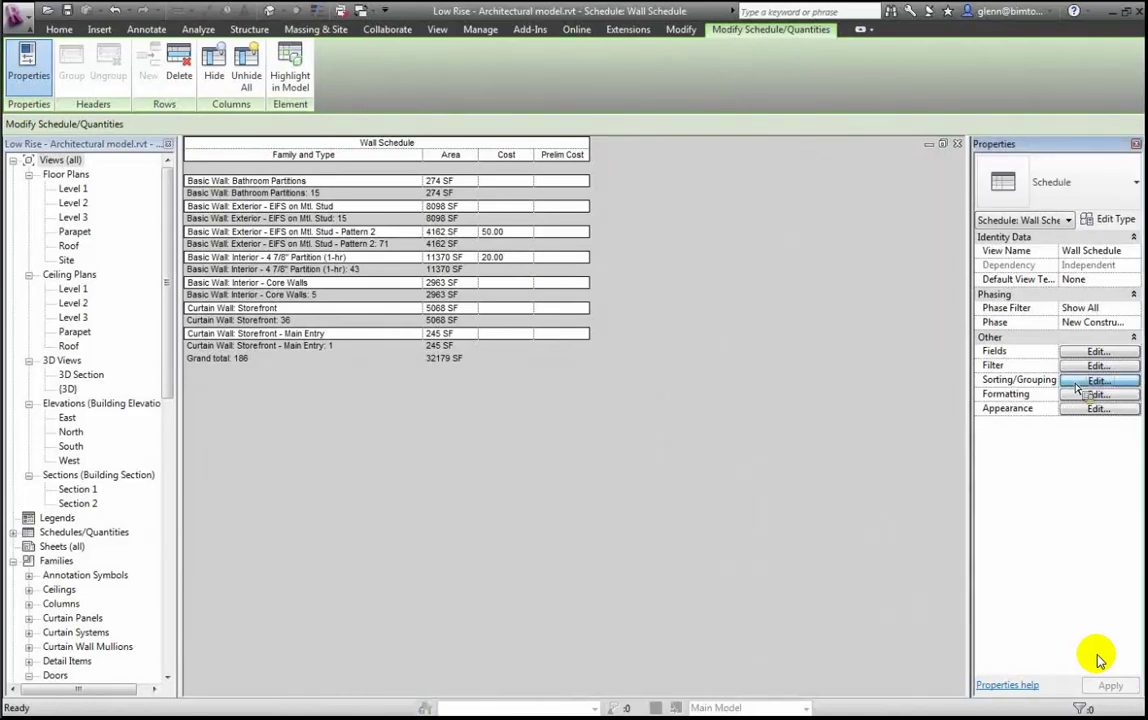
{"action": "left_click", "coordinate": [496, 482]}
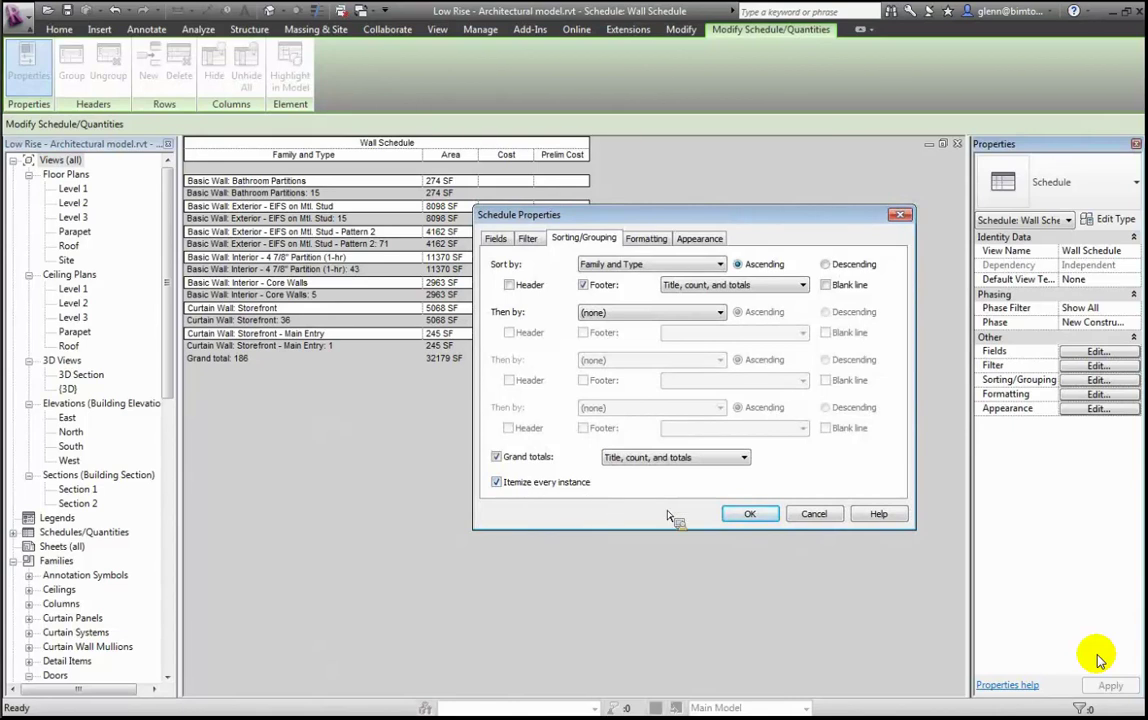
{"action": "left_click", "coordinate": [748, 515]}
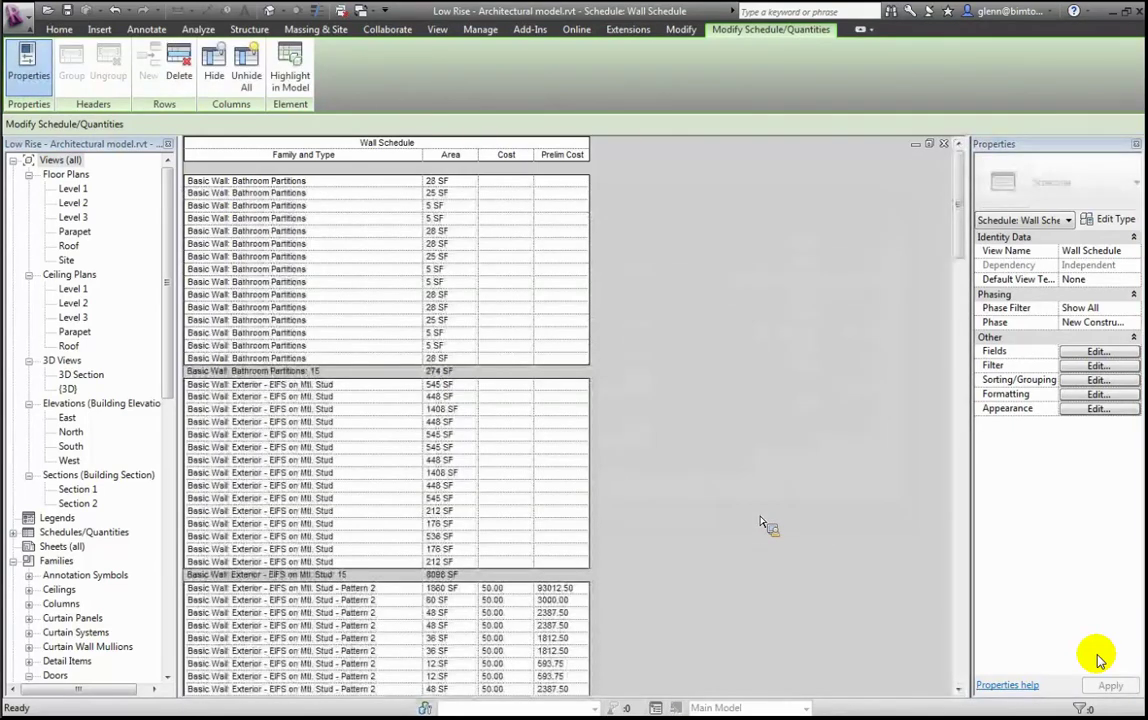
Add a blank line between the Family and Type groups in the wall schedule's sorting options
{"action": "left_click", "coordinate": [1092, 381]}
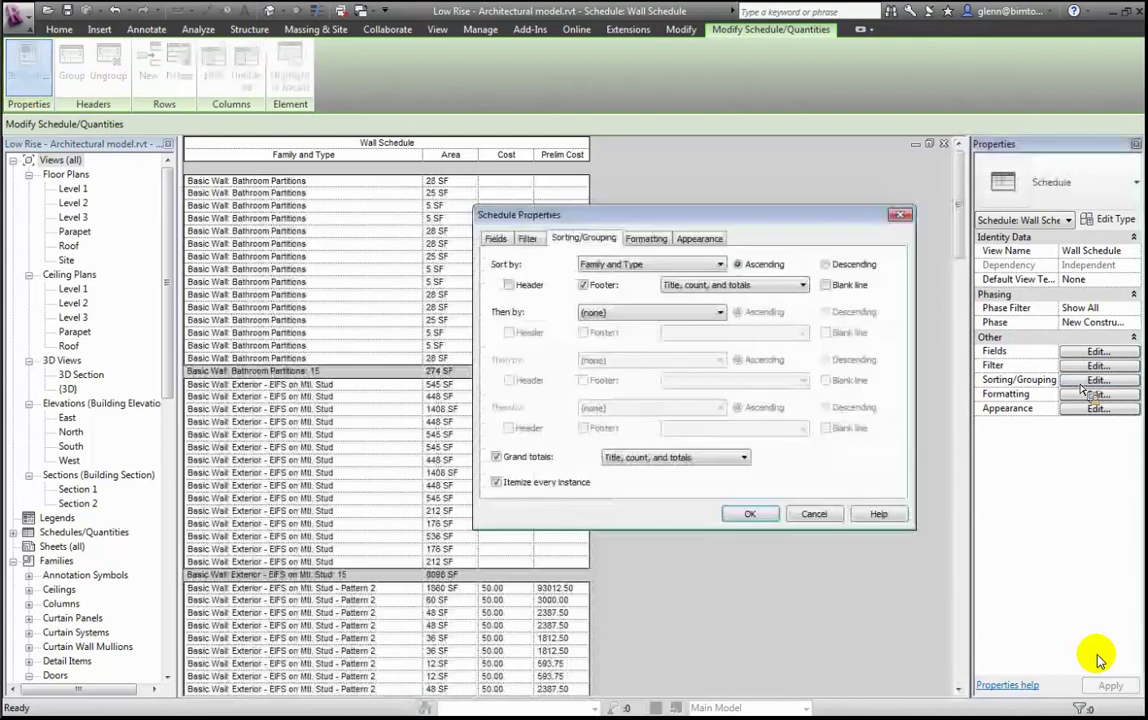
{"action": "left_click", "coordinate": [668, 314]}
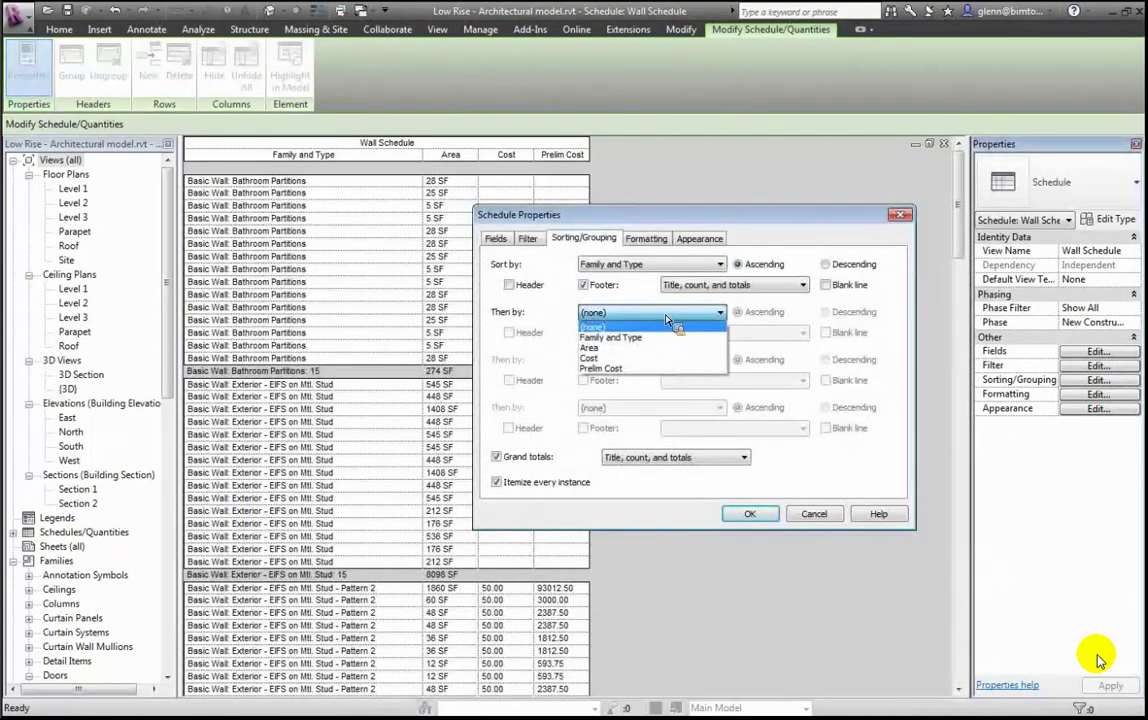
{"action": "left_click", "coordinate": [600, 314]}
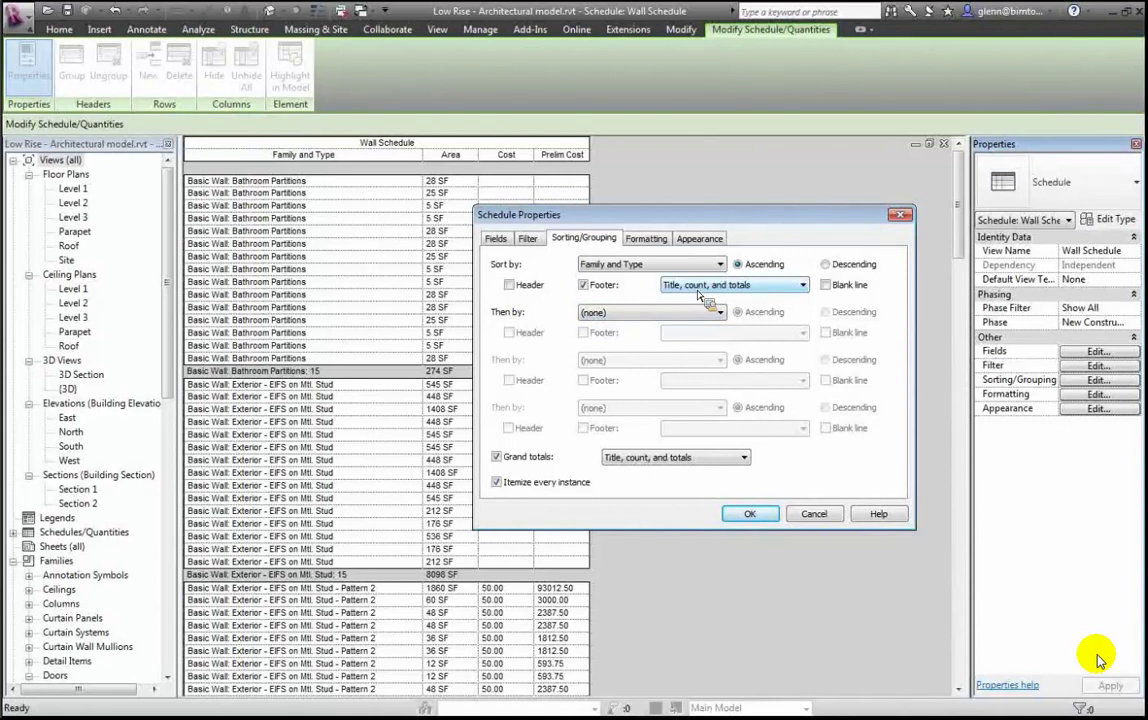
{"action": "left_click", "coordinate": [825, 285]}
{"action": "left_click", "coordinate": [749, 513]}
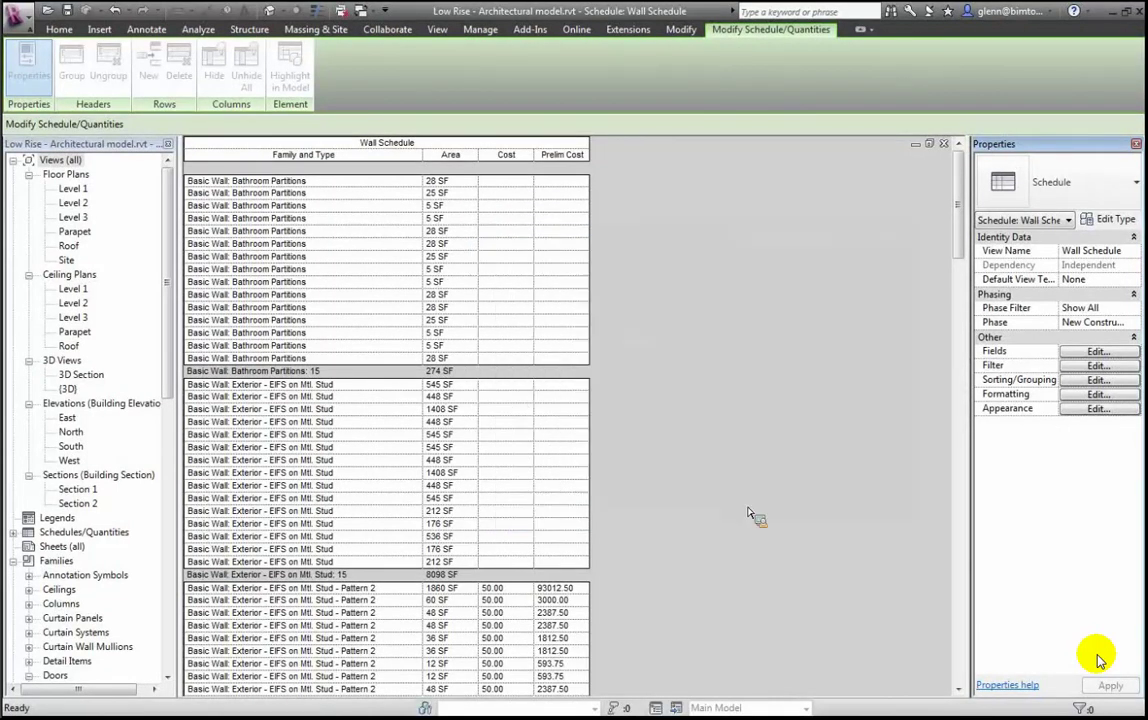
Preview the wall schedule collapsed by wall type, and restore the listing of every instance
{"action": "left_click", "coordinate": [1098, 381]}
{"action": "left_click", "coordinate": [496, 482]}
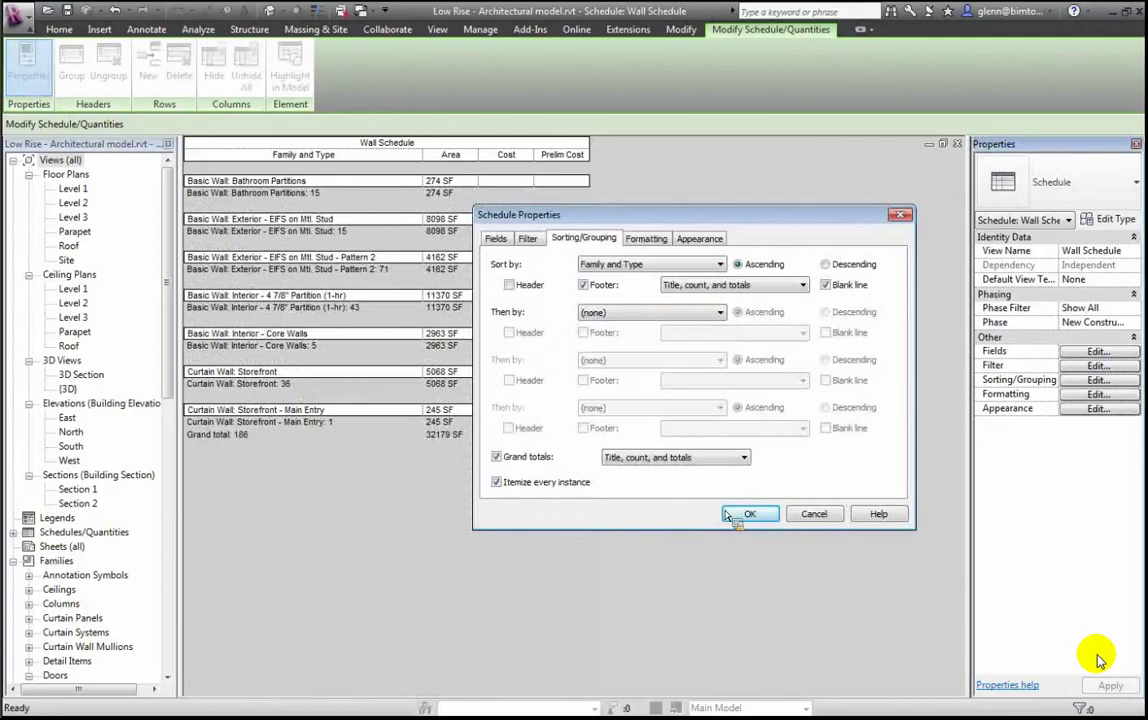
{"action": "left_click", "coordinate": [745, 514]}
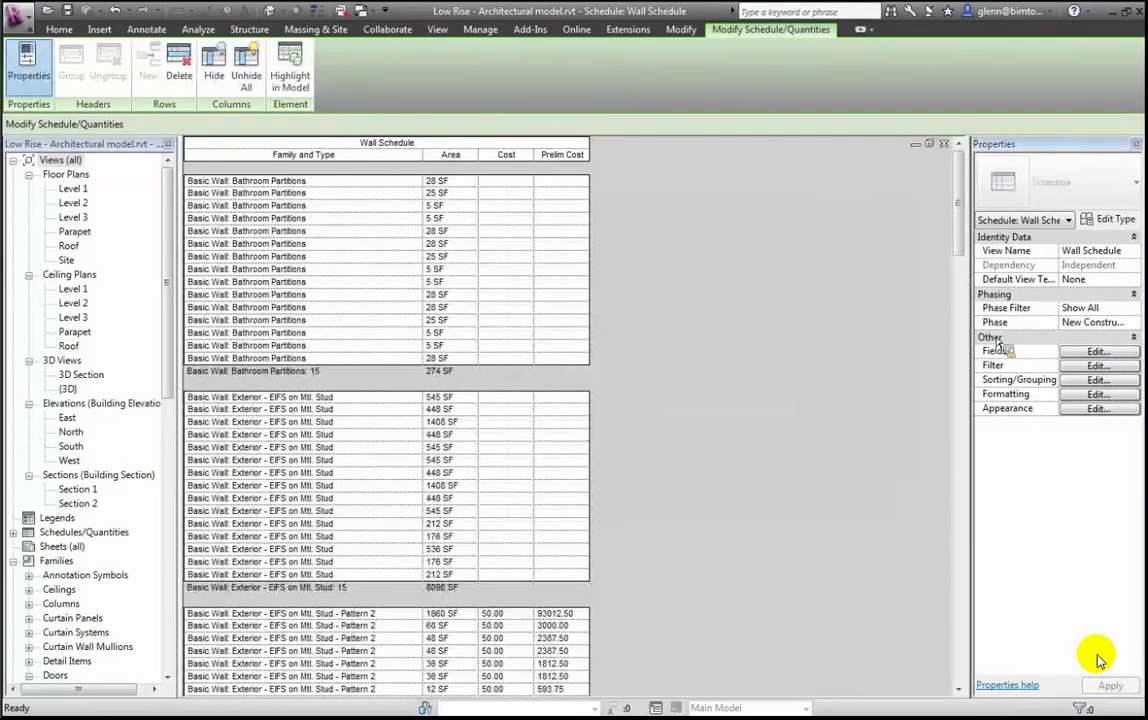
Calculate totals for the Prelim Cost field in the wall schedule and check the subtotals of the interior wall types
{"action": "scroll", "coordinate": [955, 328], "scroll_direction": "down", "scroll_amount": 8}
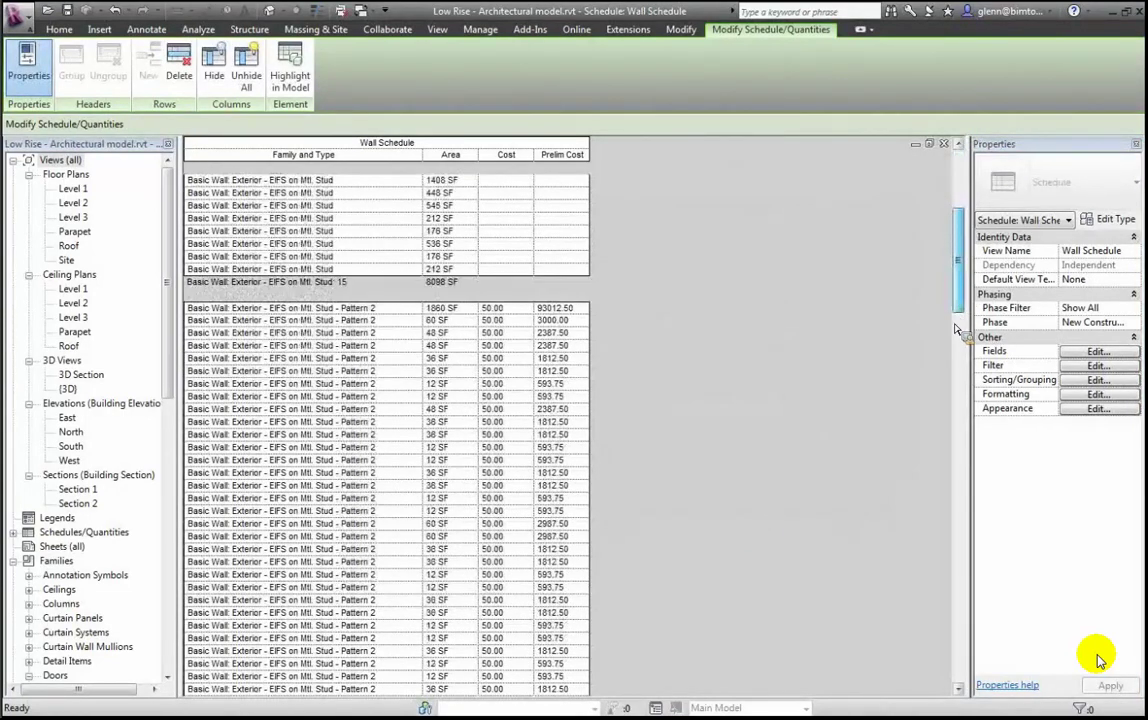
{"action": "scroll", "coordinate": [955, 328], "scroll_direction": "down", "scroll_amount": 20}
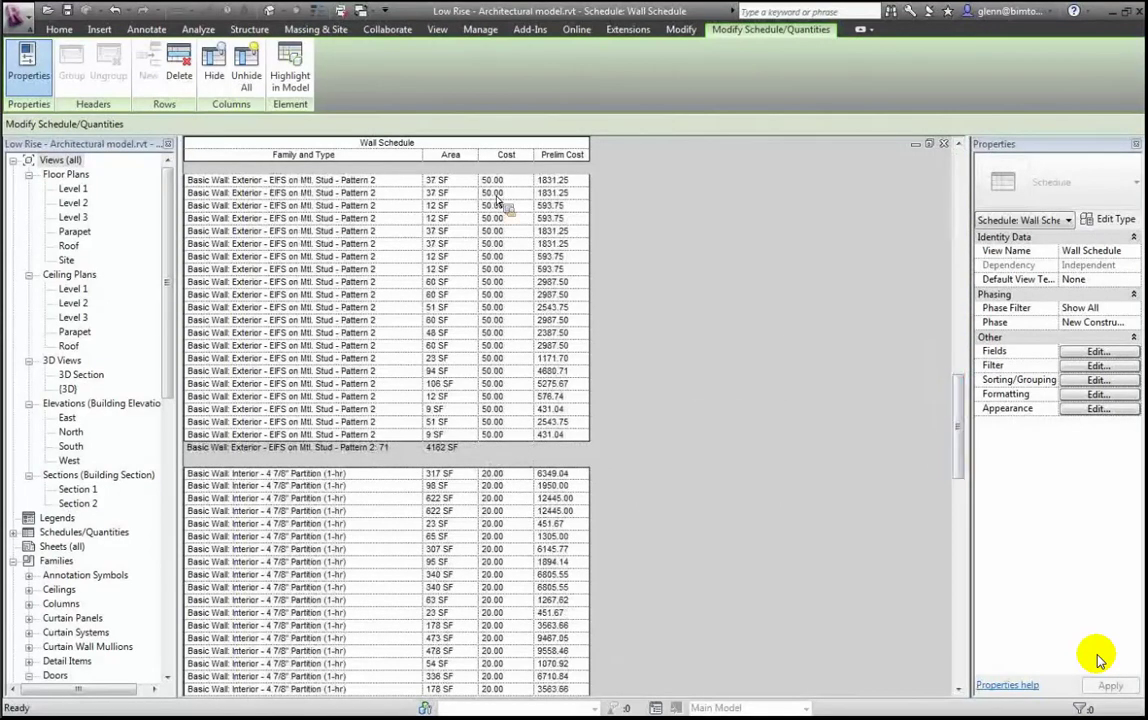
{"action": "left_click", "coordinate": [1098, 394]}
{"action": "left_click", "coordinate": [515, 305]}
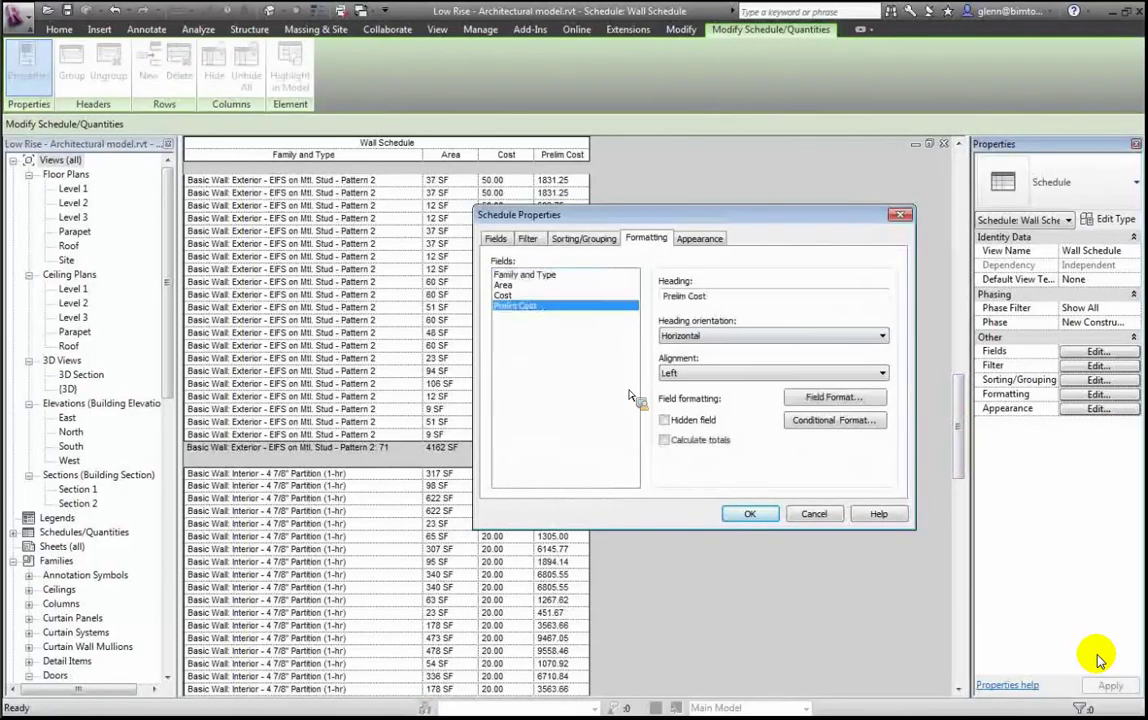
{"action": "left_click", "coordinate": [664, 441]}
{"action": "left_click", "coordinate": [749, 514]}
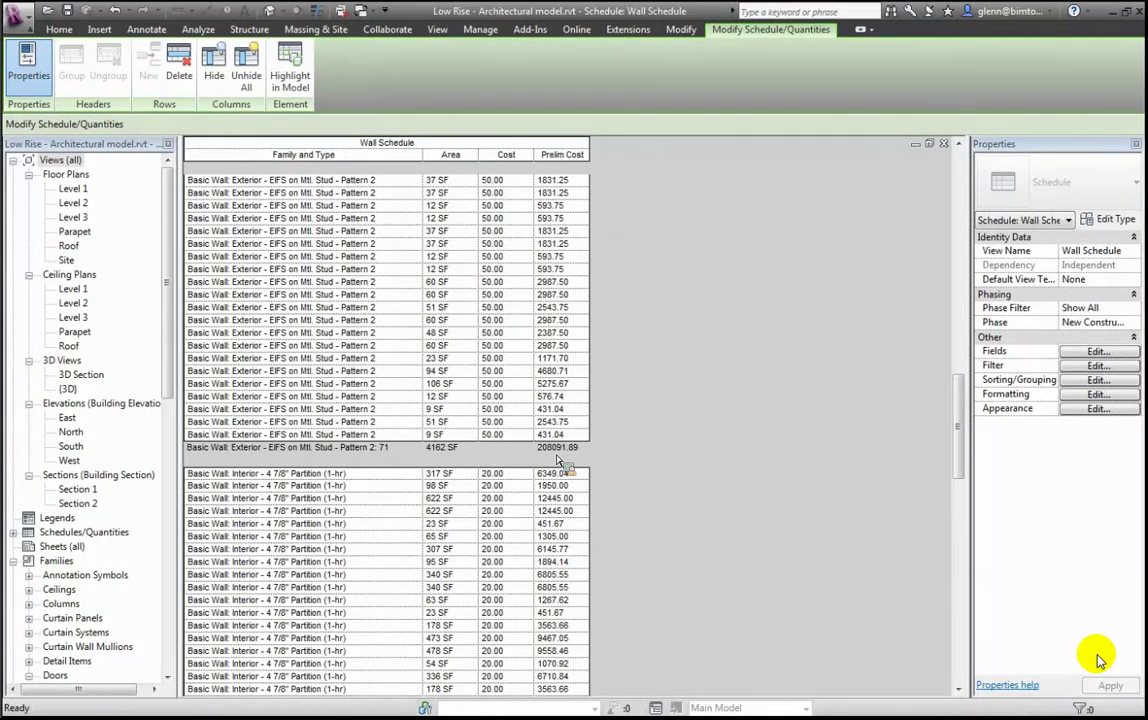
{"action": "left_click_drag", "start_coordinate": [965, 462], "coordinate": [966, 553]}
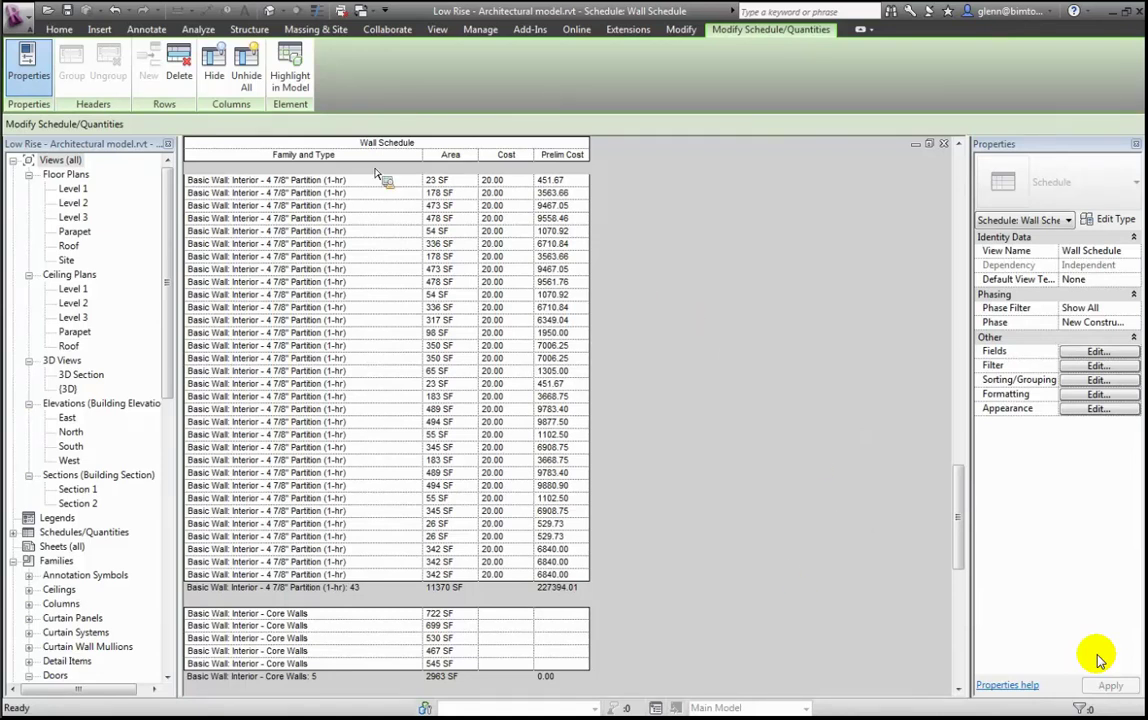
Create a new building component schedule for the Curtain Panels category, in the New Construction phase
{"action": "left_click", "coordinate": [443, 31]}
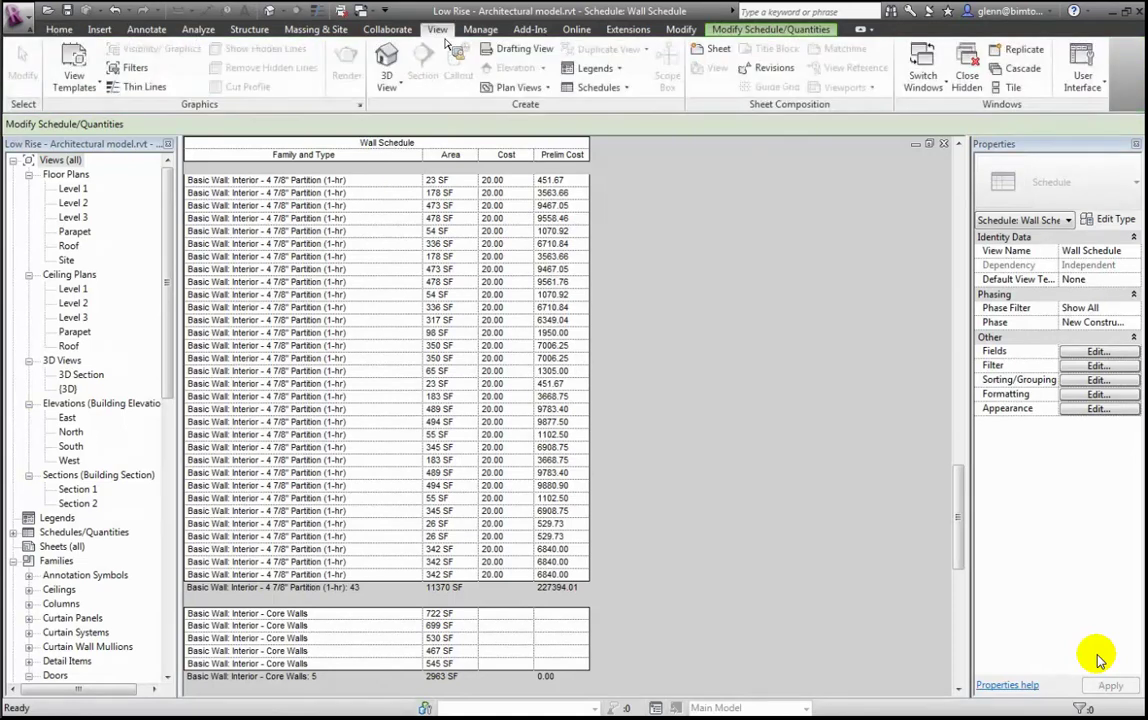
{"action": "left_click", "coordinate": [598, 88]}
{"action": "left_click", "coordinate": [604, 114]}
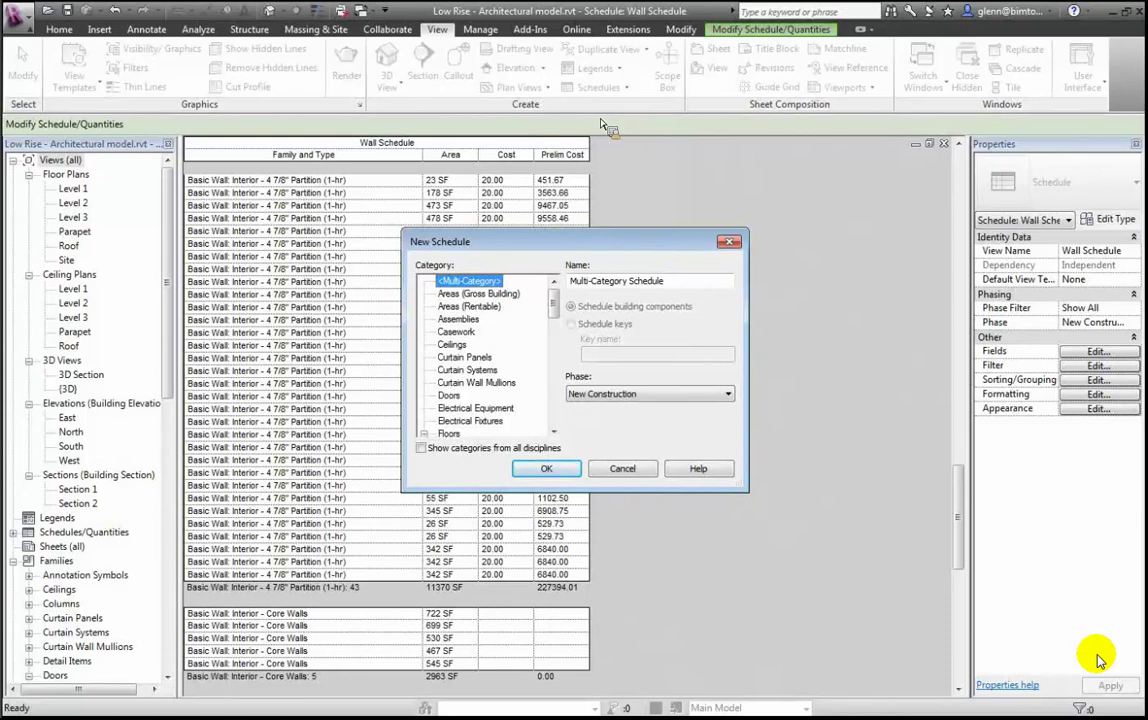
{"action": "left_click", "coordinate": [453, 360]}
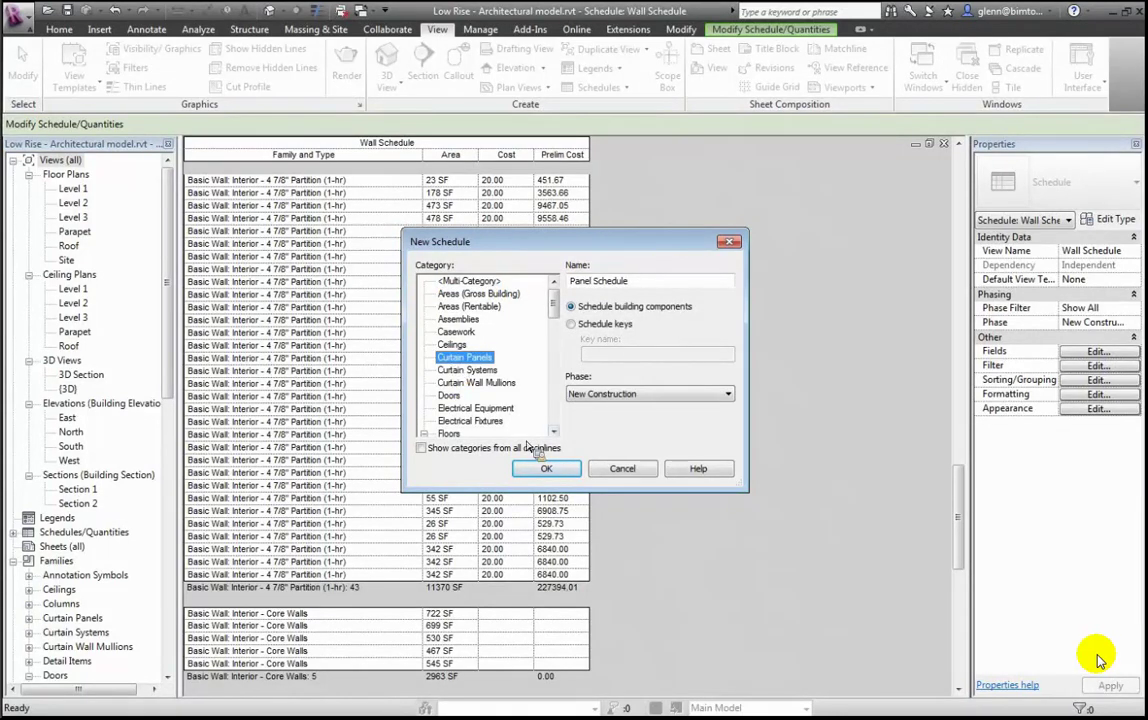
{"action": "left_click", "coordinate": [549, 470]}
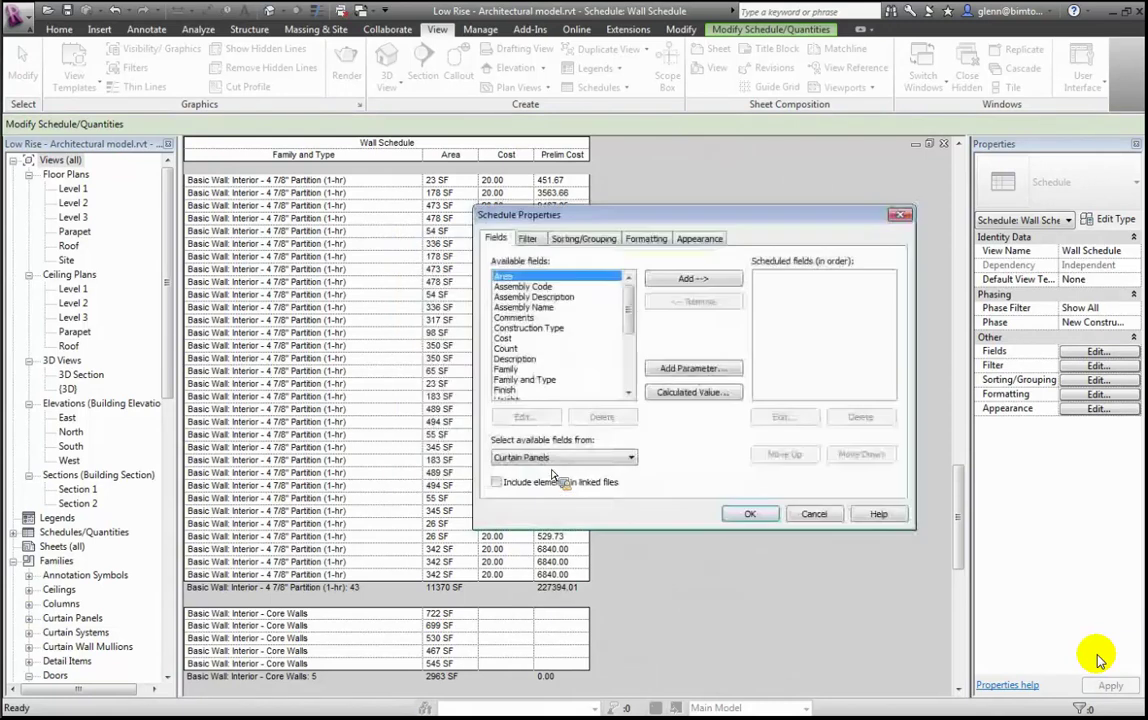
Add the Area and Family and Type fields to the panel schedule, with totals calculated for Area
{"action": "left_click", "coordinate": [682, 285]}
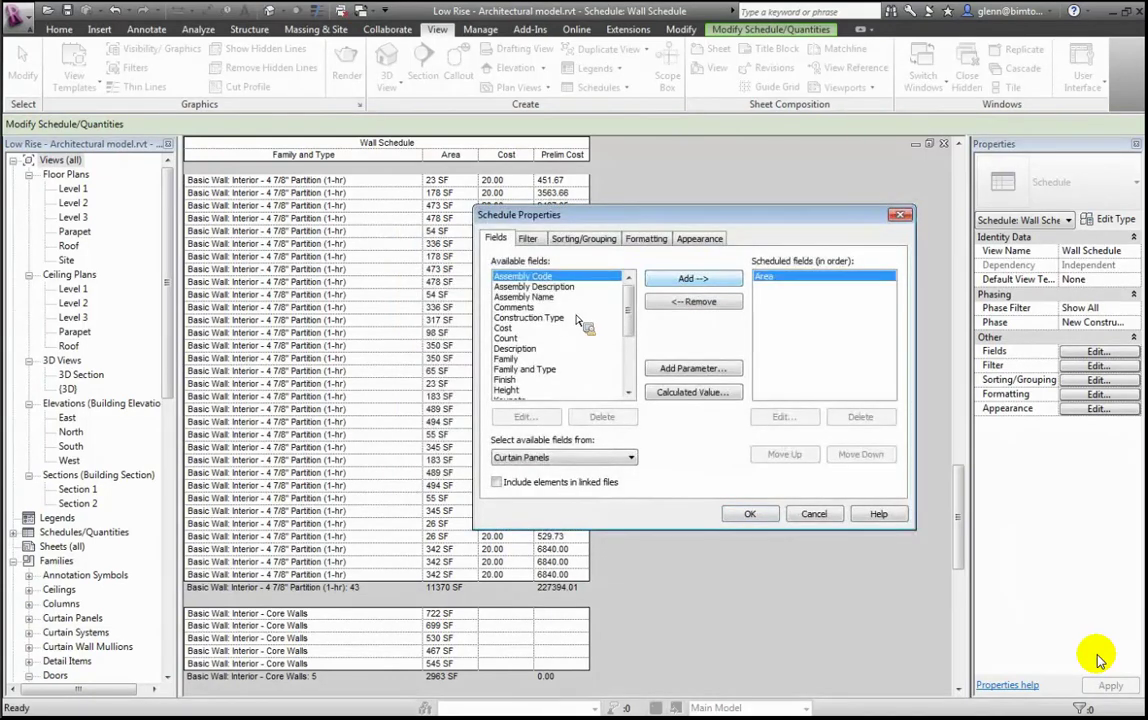
{"action": "left_click", "coordinate": [540, 369]}
{"action": "left_click", "coordinate": [700, 285]}
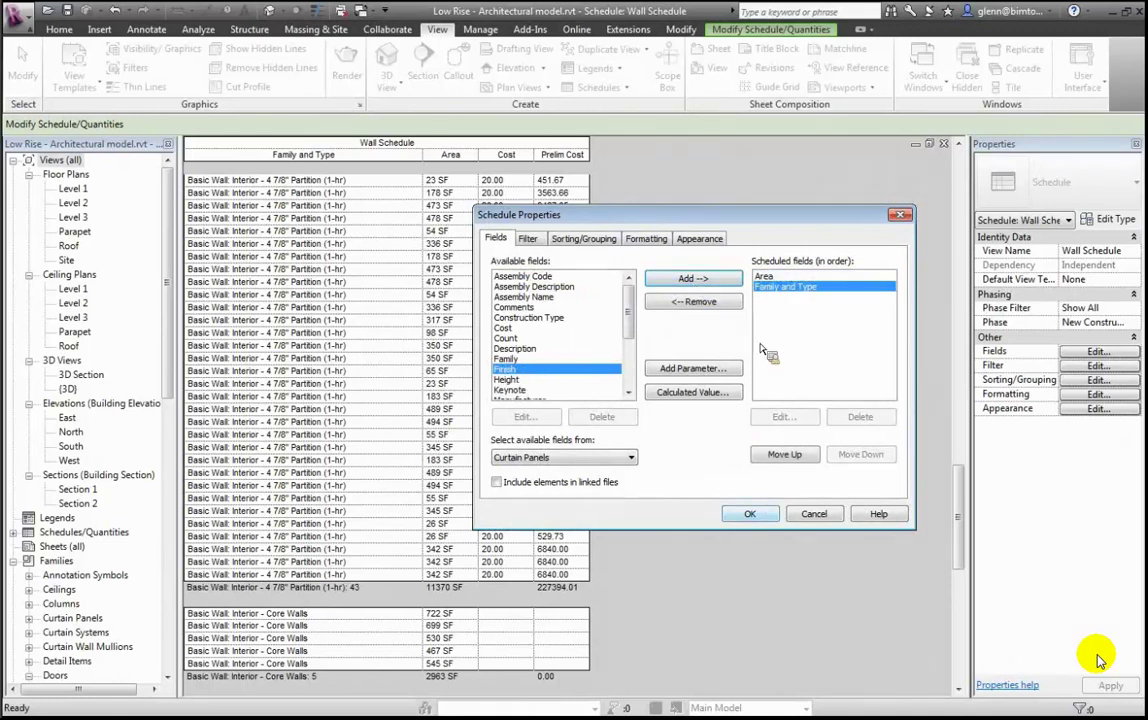
{"action": "left_click", "coordinate": [646, 238]}
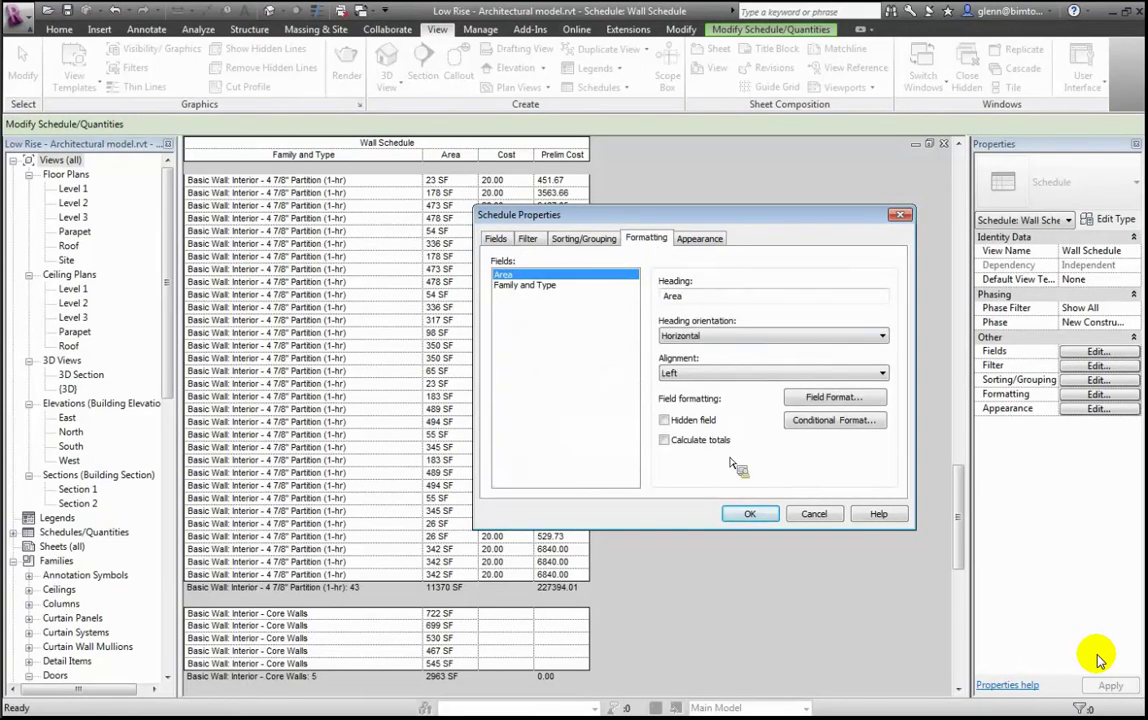
{"action": "left_click", "coordinate": [699, 442]}
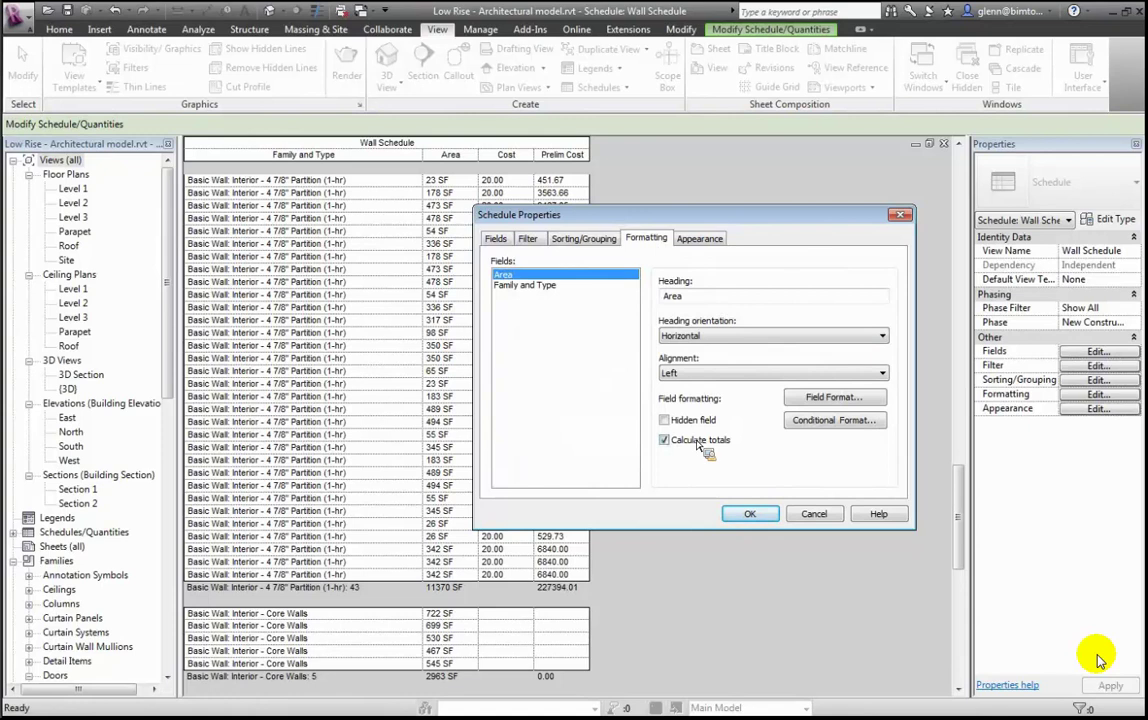
{"action": "left_click", "coordinate": [752, 515]}
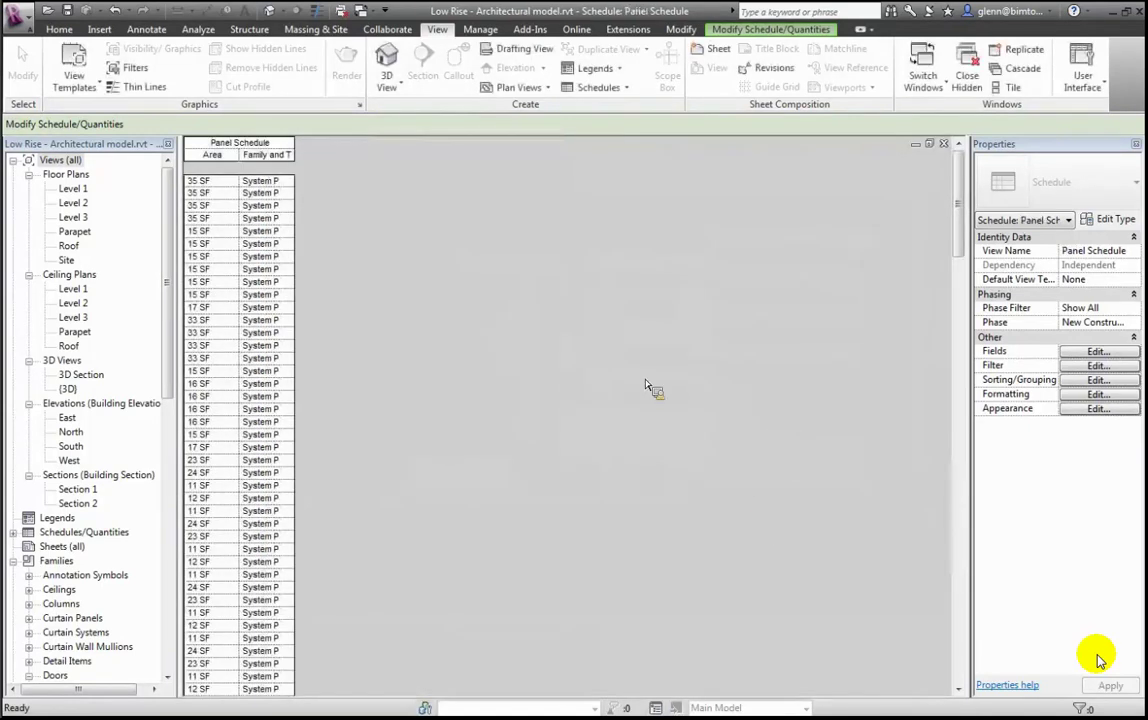
Turn on grand totals with title, count and totals for the panel schedule, and widen its columns to show the full type names
{"action": "left_click_drag", "start_coordinate": [953, 225], "coordinate": [928, 645]}
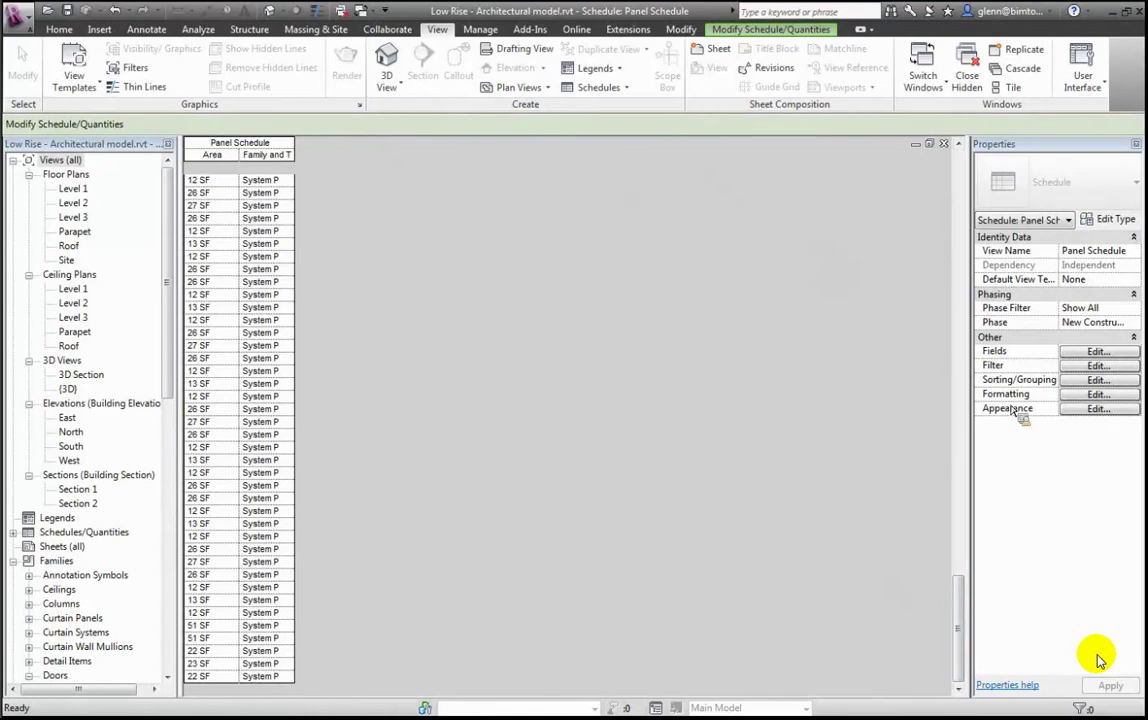
{"action": "left_click", "coordinate": [1098, 380]}
{"action": "left_click", "coordinate": [496, 456]}
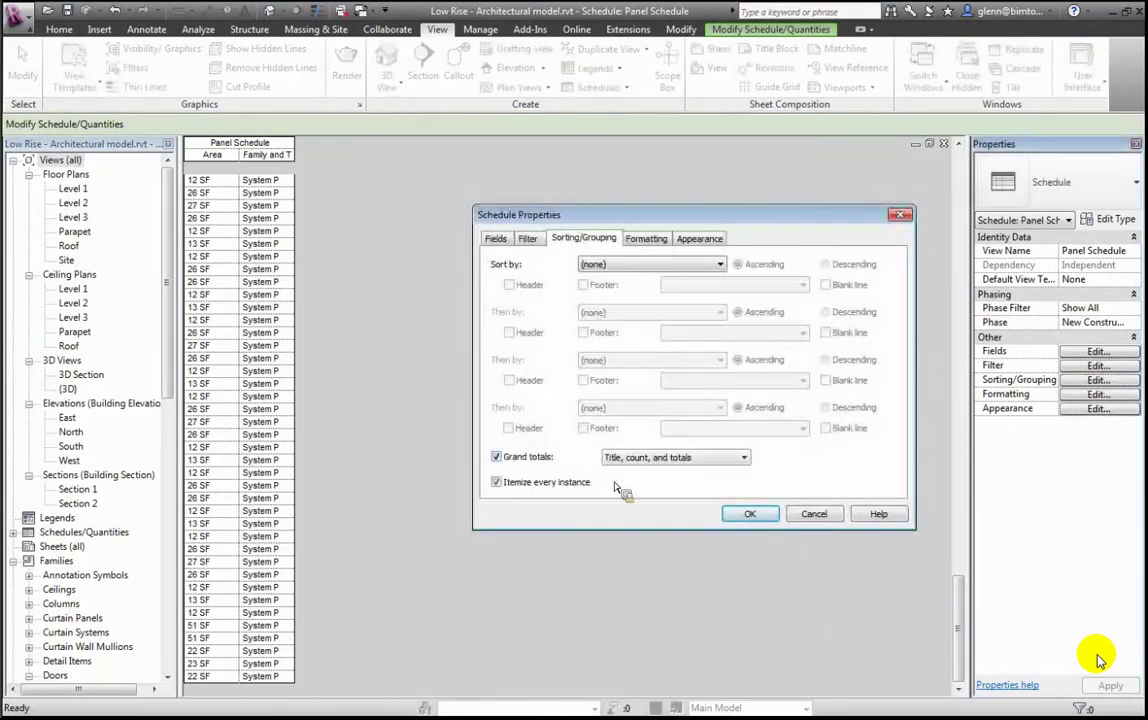
{"action": "left_click", "coordinate": [752, 515]}
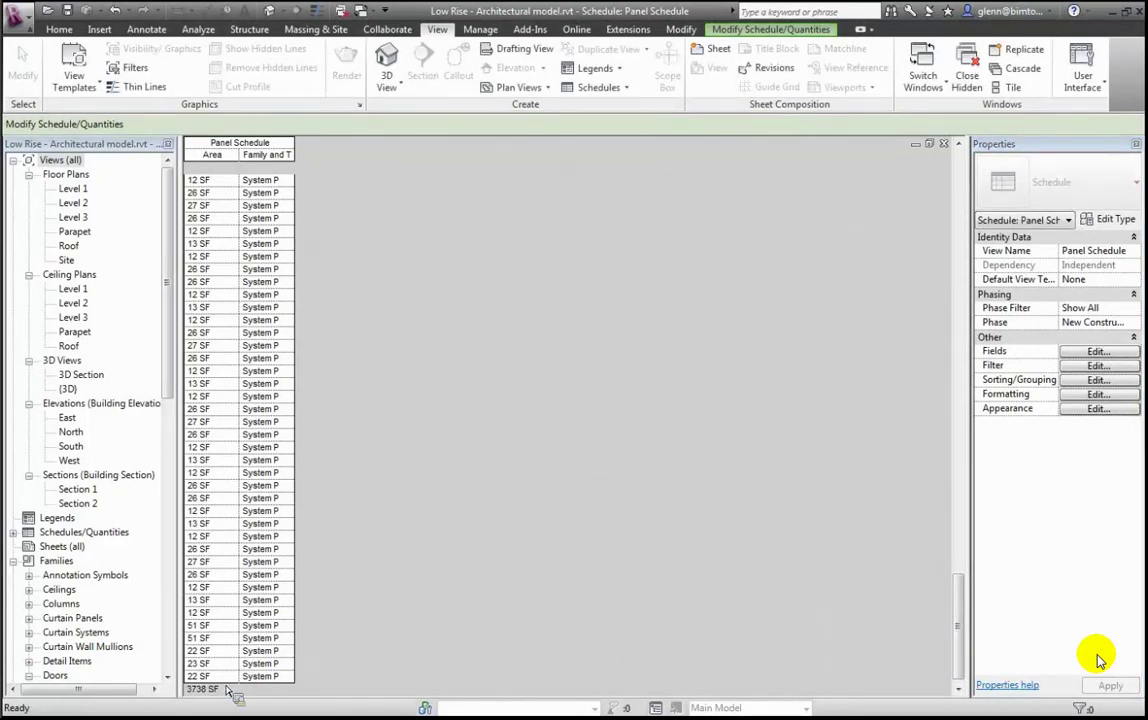
{"action": "left_click_drag", "start_coordinate": [241, 160], "coordinate": [390, 166]}
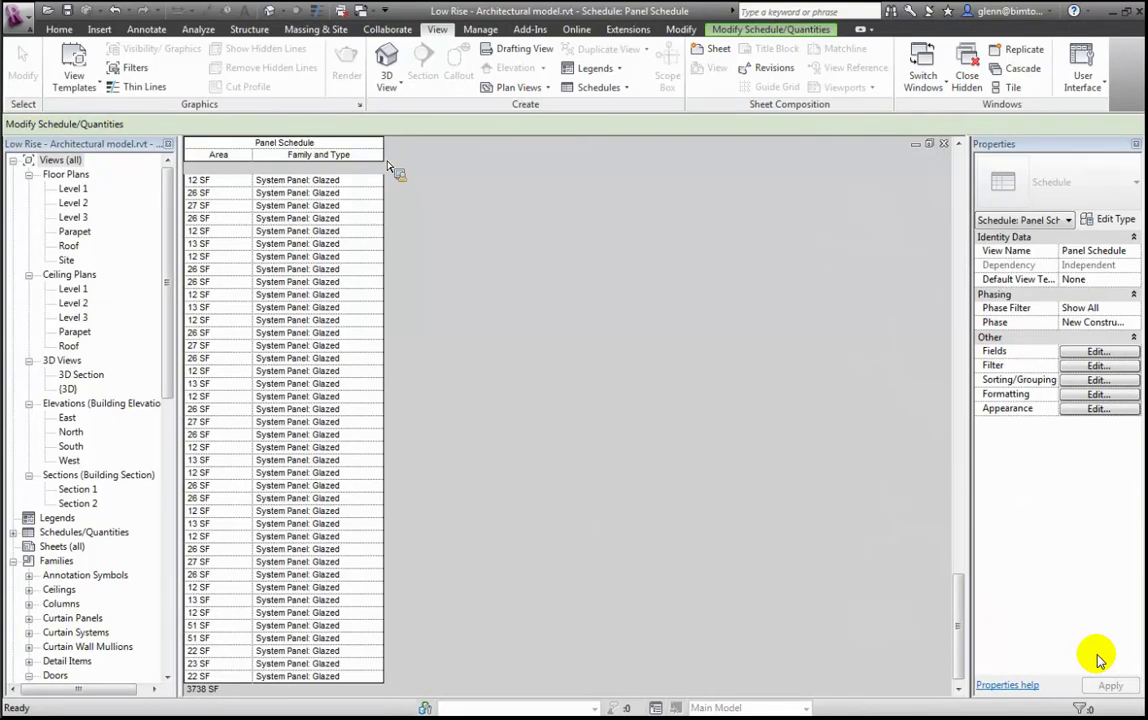
Open the {3D} view of the building
{"action": "left_click_drag", "start_coordinate": [390, 168], "coordinate": [97, 433]}
{"action": "left_click", "coordinate": [73, 390]}
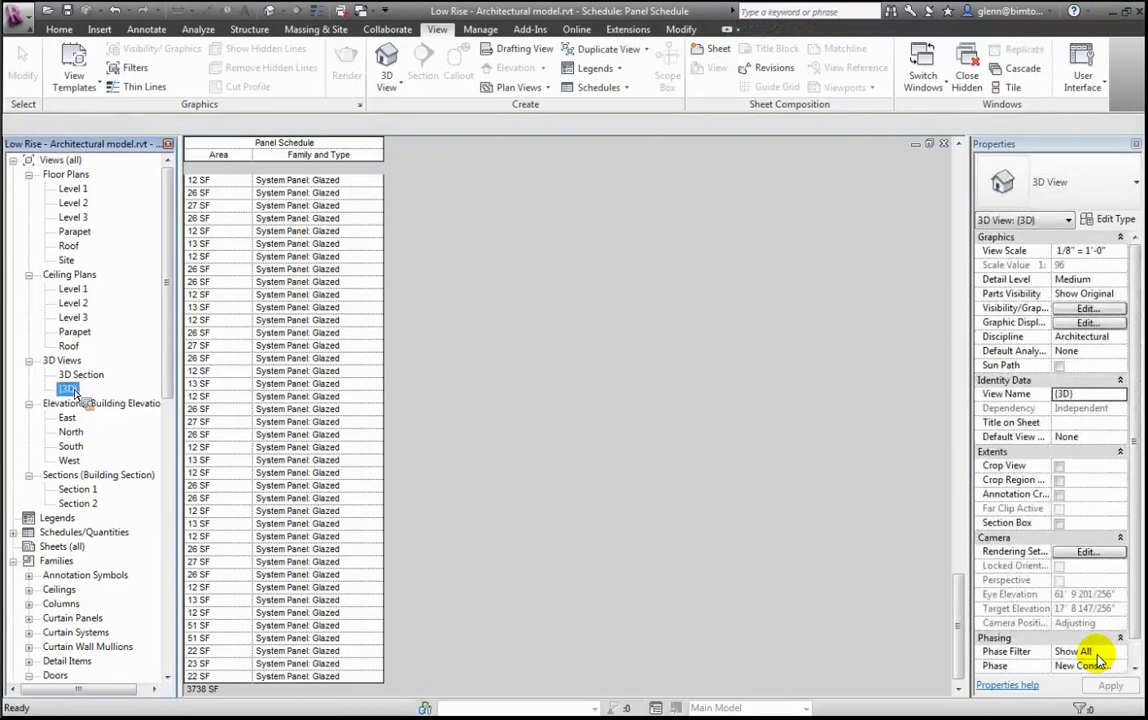
{"action": "double_click", "coordinate": [73, 390]}
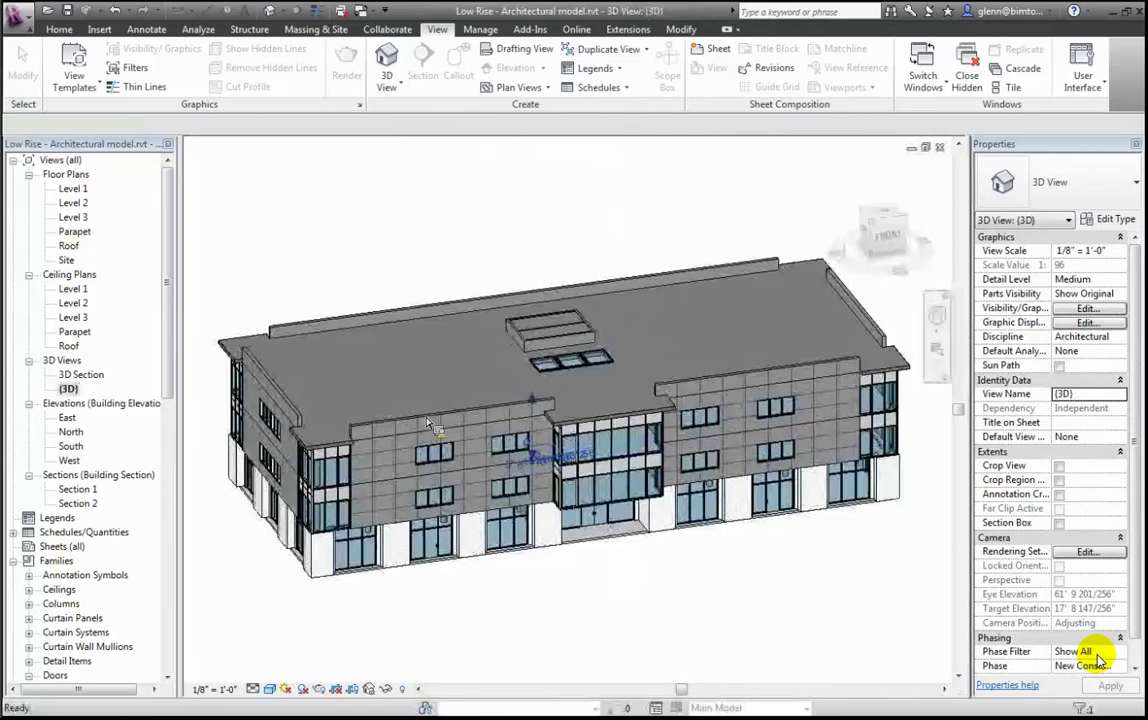
Try stretching the Exterior - EIFS on Mtl. Stud parapet wall above the front facade upward, and undo the stretch
{"action": "left_click", "coordinate": [452, 418]}
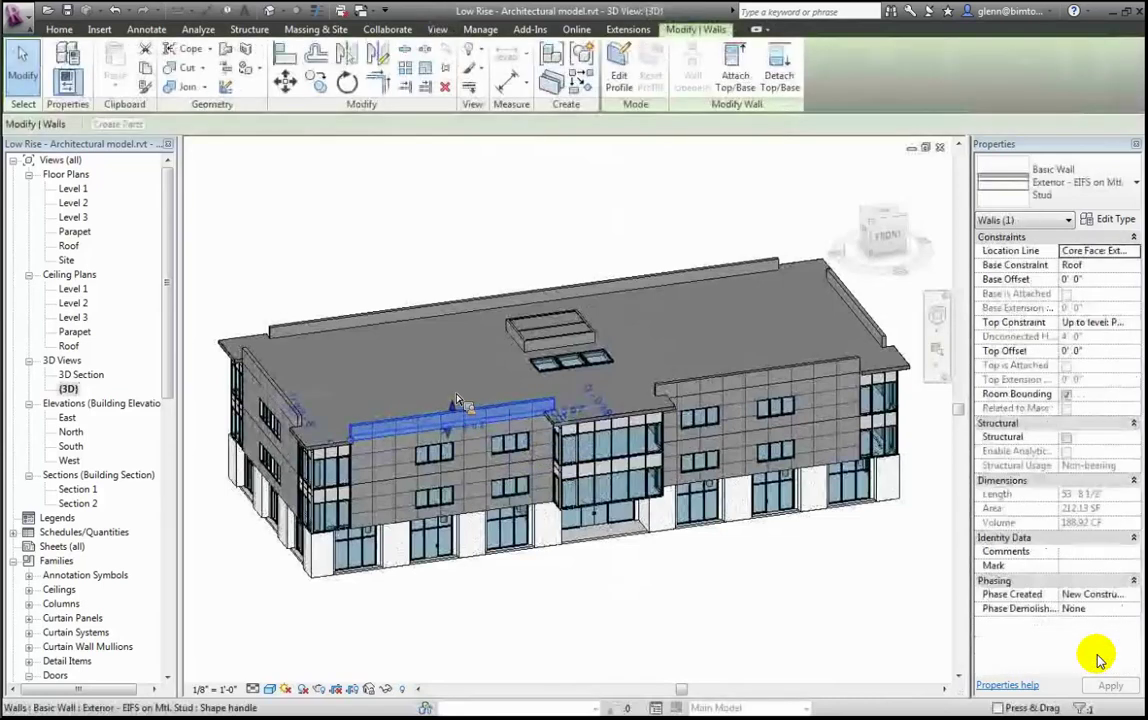
{"action": "left_click_drag", "start_coordinate": [458, 380], "coordinate": [400, 288]}
{"action": "left_click", "coordinate": [405, 270]}
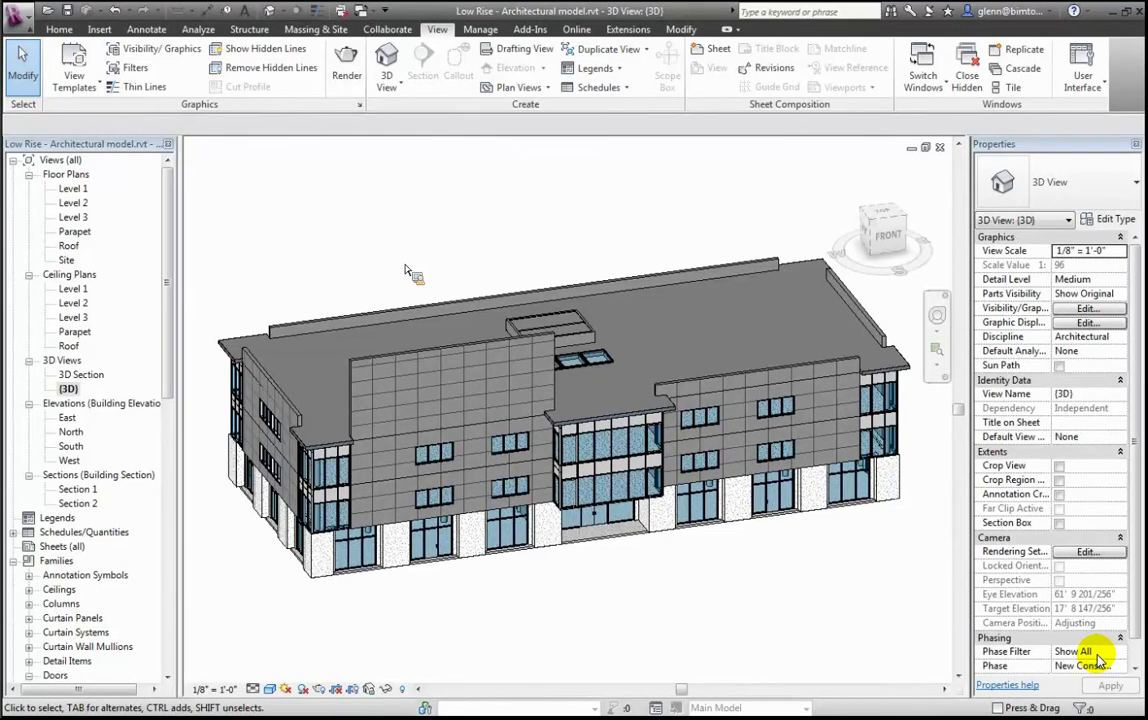
{"action": "left_click", "coordinate": [118, 12]}
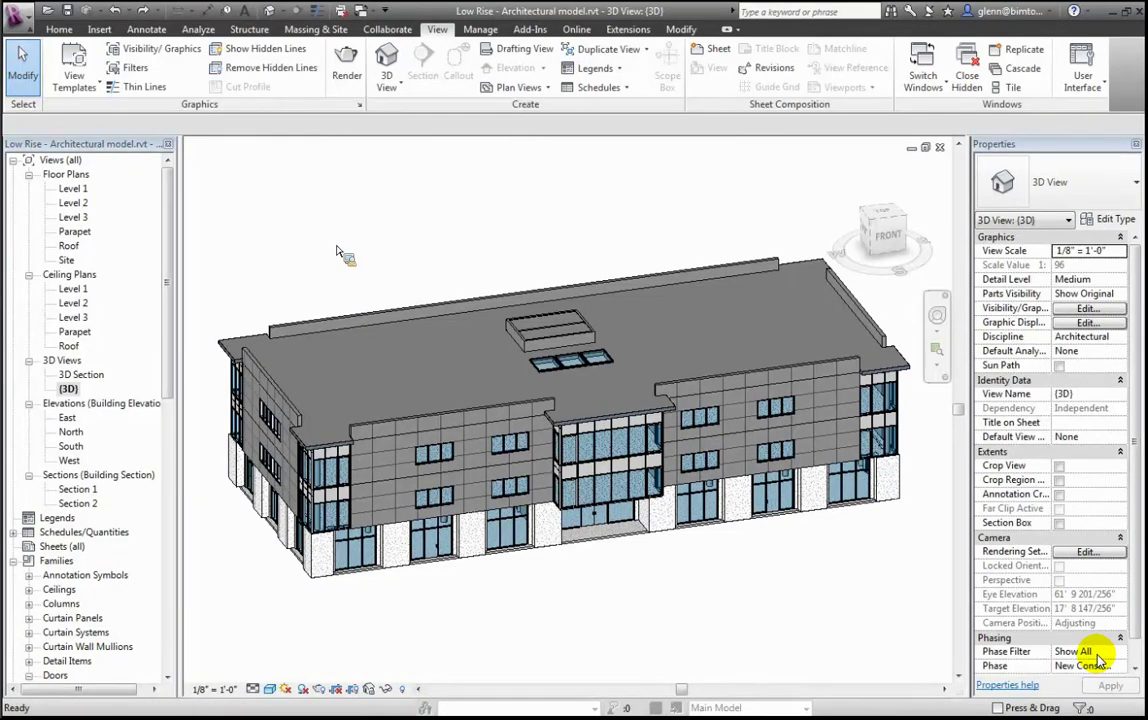
{"action": "key", "text": "v"}
{"action": "key", "text": "v"}
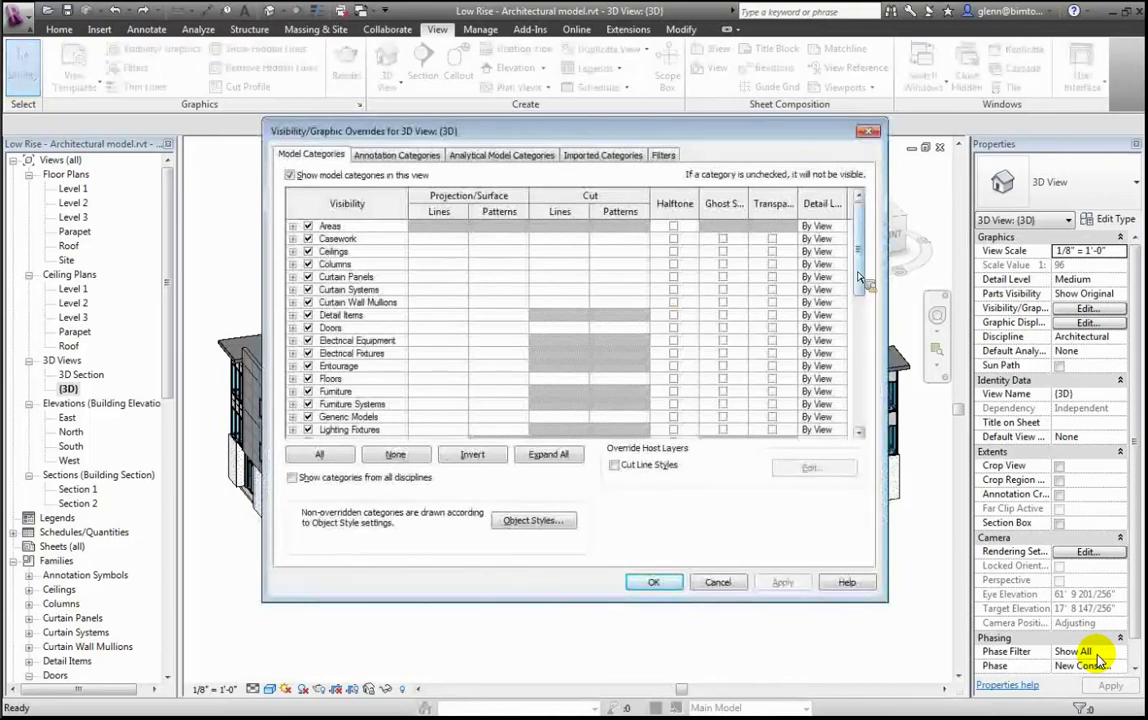
{"action": "left_click_drag", "start_coordinate": [860, 277], "coordinate": [860, 225]}
{"action": "left_click", "coordinate": [660, 583]}
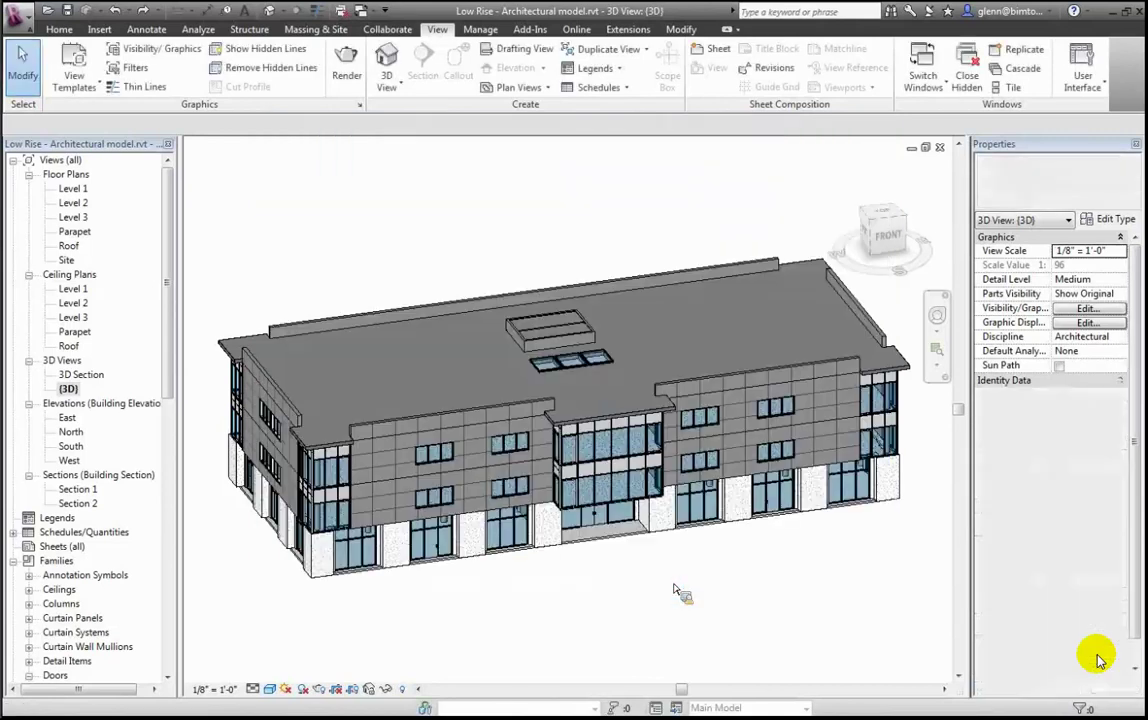
Duplicate the {3D} view and rename the copy "Transfer to QTO"
{"action": "right_click", "coordinate": [68, 389]}
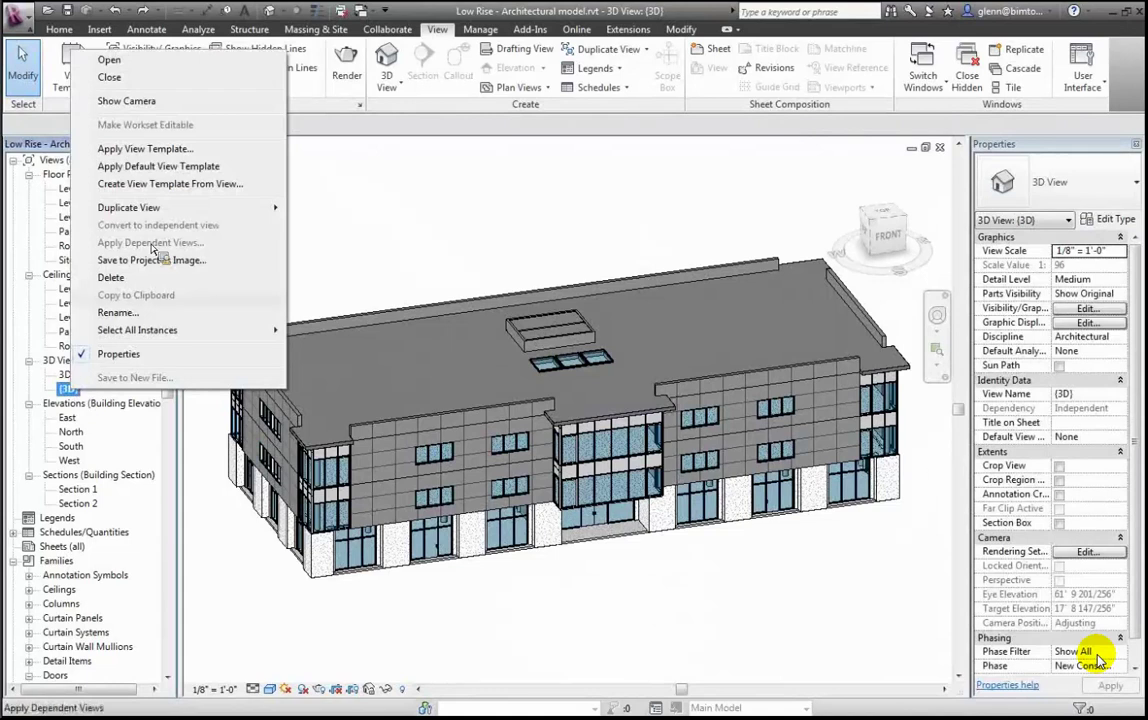
{"action": "mouse_move", "coordinate": [145, 205]}
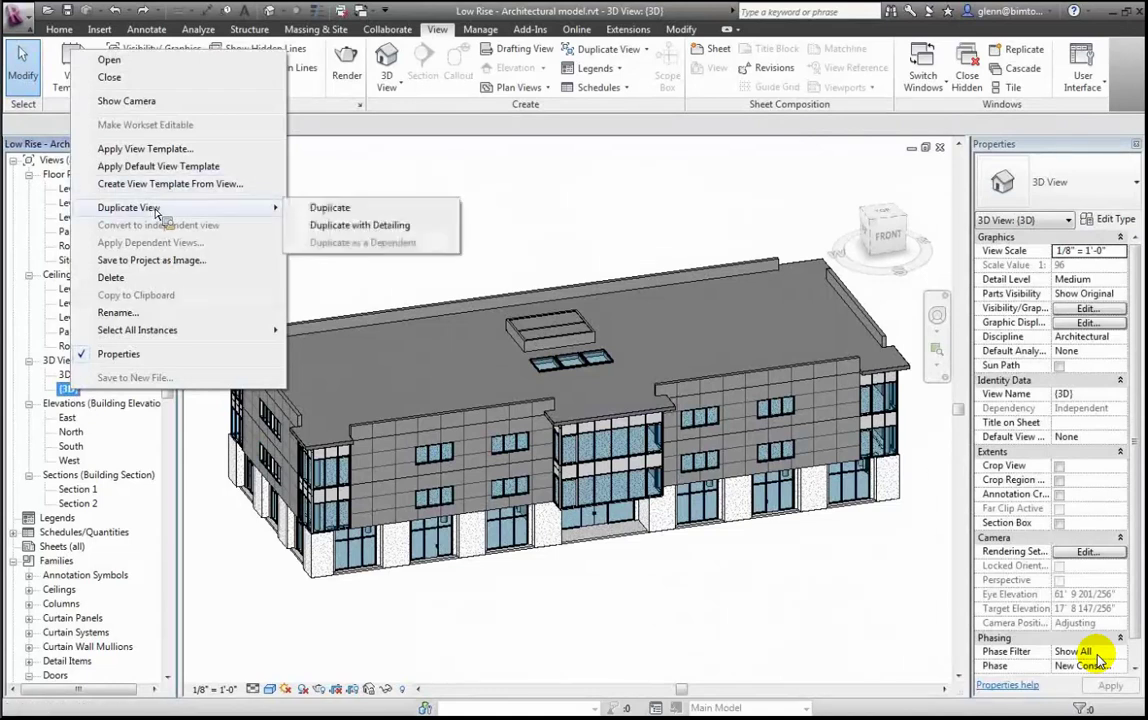
{"action": "left_click", "coordinate": [310, 214]}
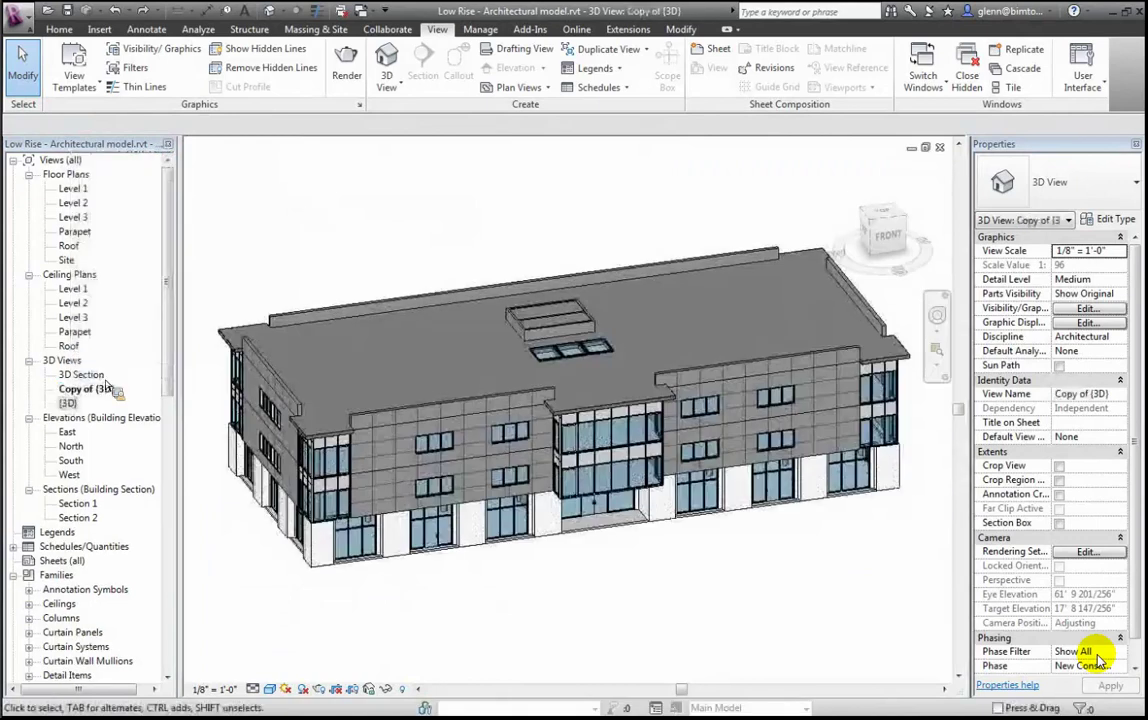
{"action": "right_click", "coordinate": [100, 393]}
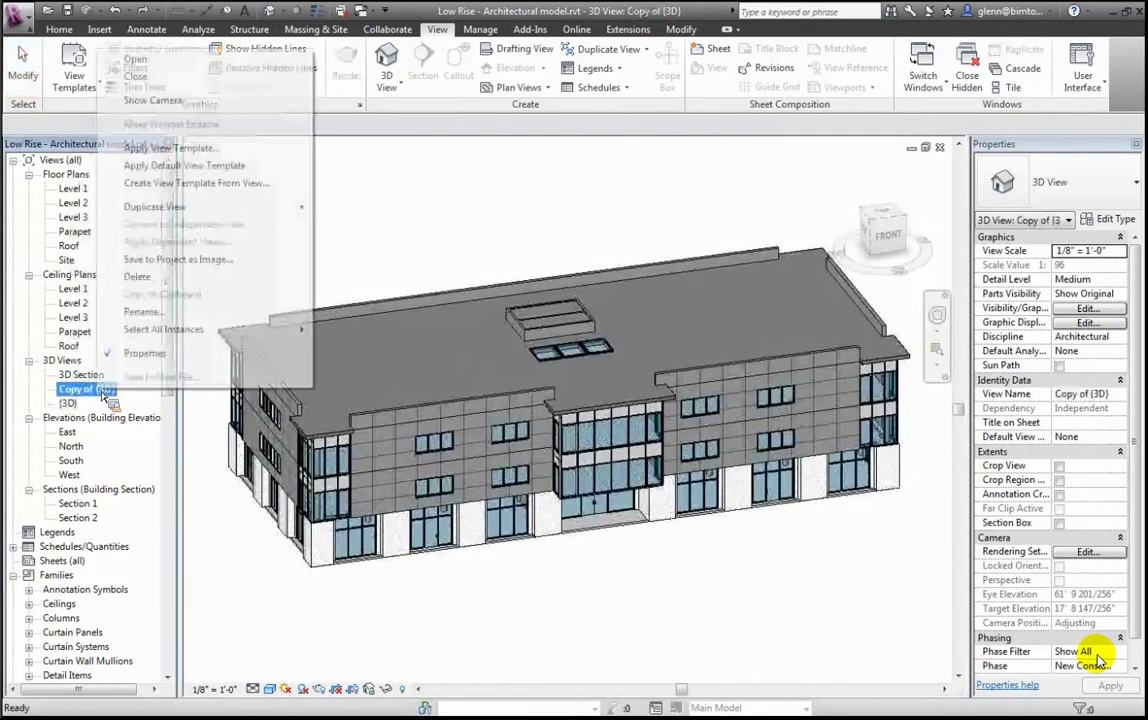
{"action": "left_click", "coordinate": [142, 312]}
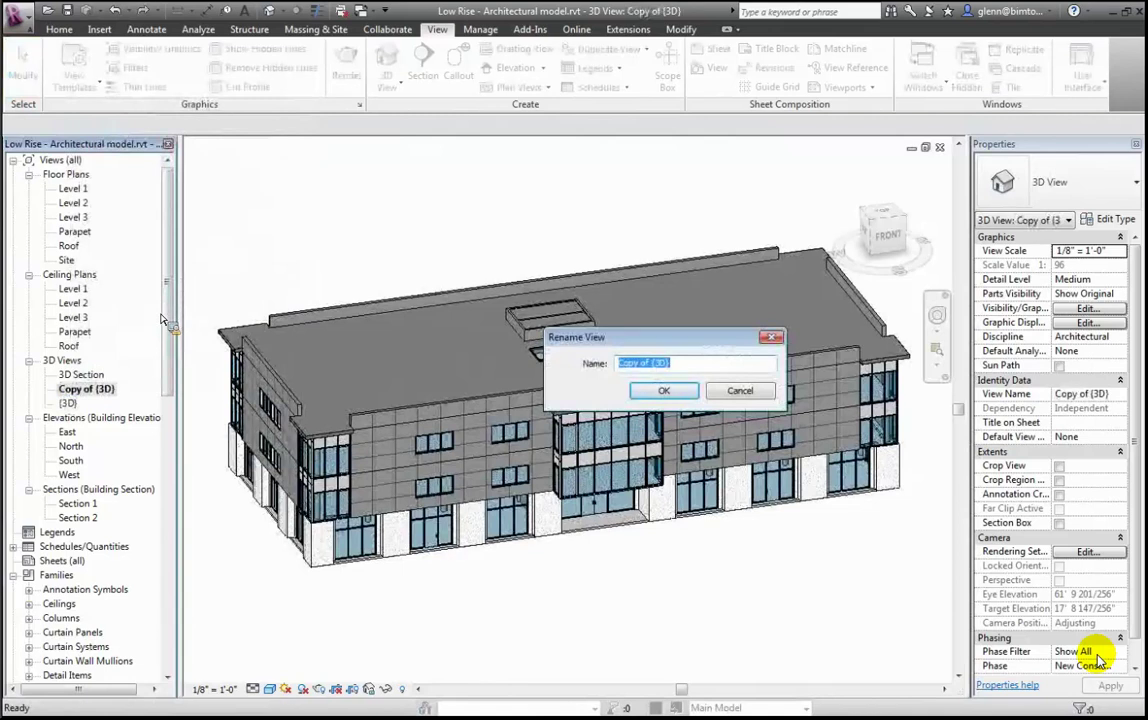
{"action": "type", "text": "Transfer"}
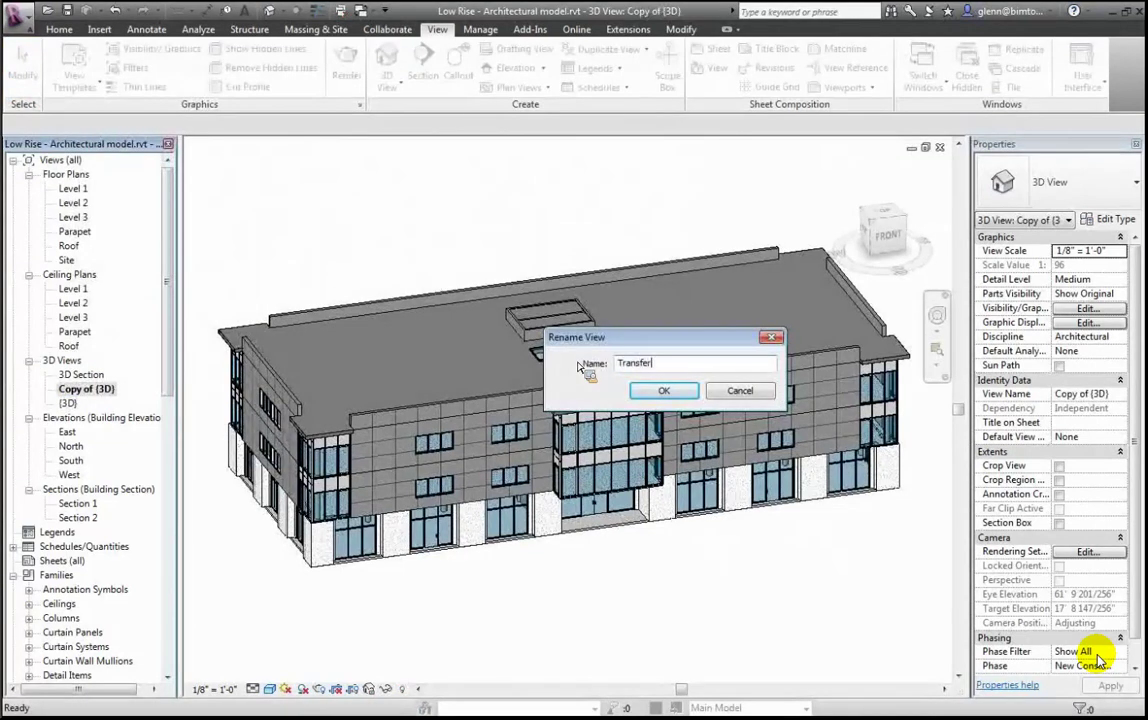
{"action": "type", "text": " to QTO"}
{"action": "key", "text": "Return"}
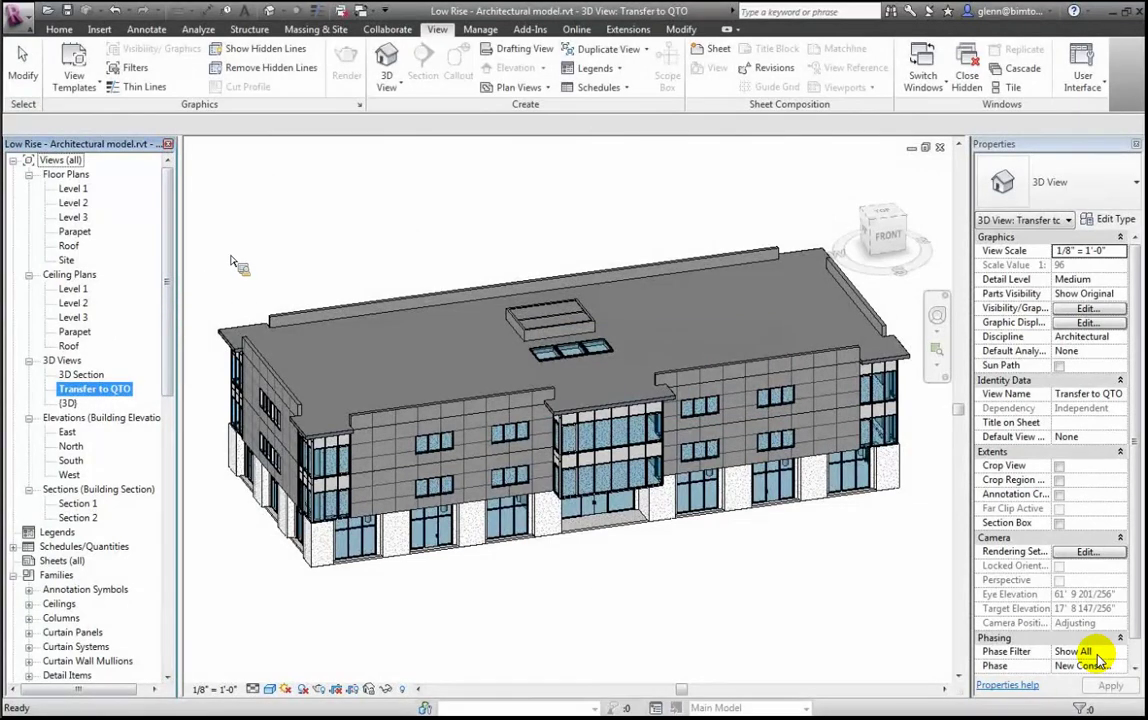
{"action": "left_click", "coordinate": [237, 264]}
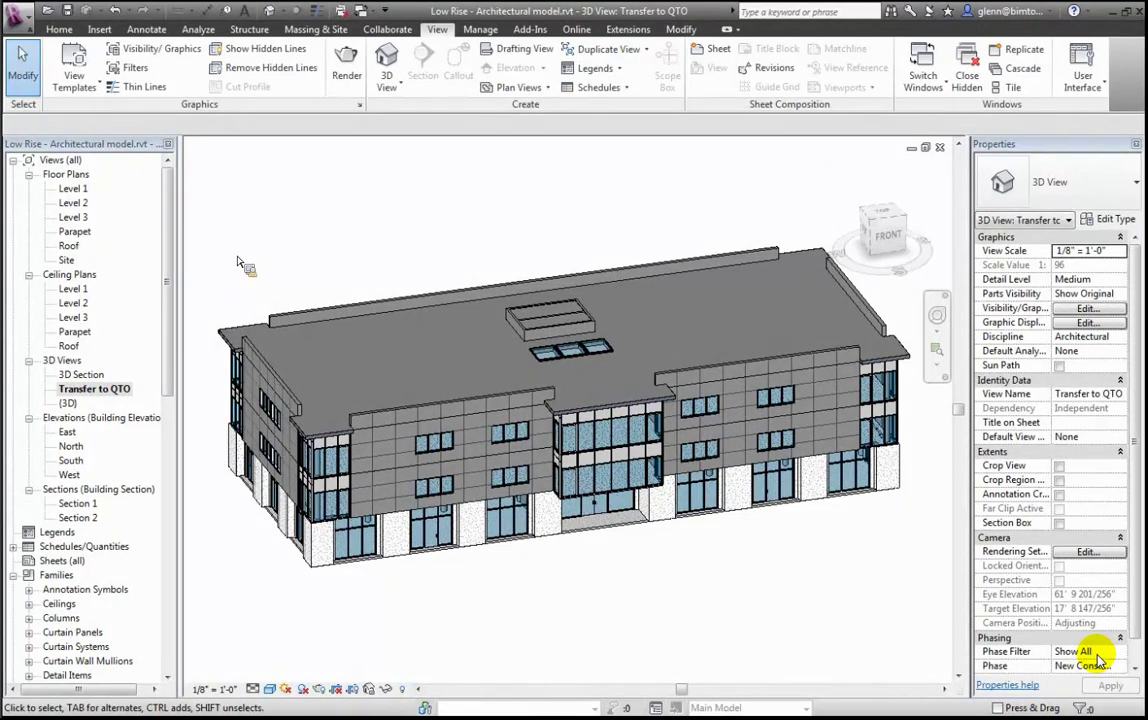
Export the current 3D view as a DWFx file named "Low Rise - Architectural model - DWF Transfer to QTO" in the Session 5B - Systems Integration folder
{"action": "left_click", "coordinate": [20, 18]}
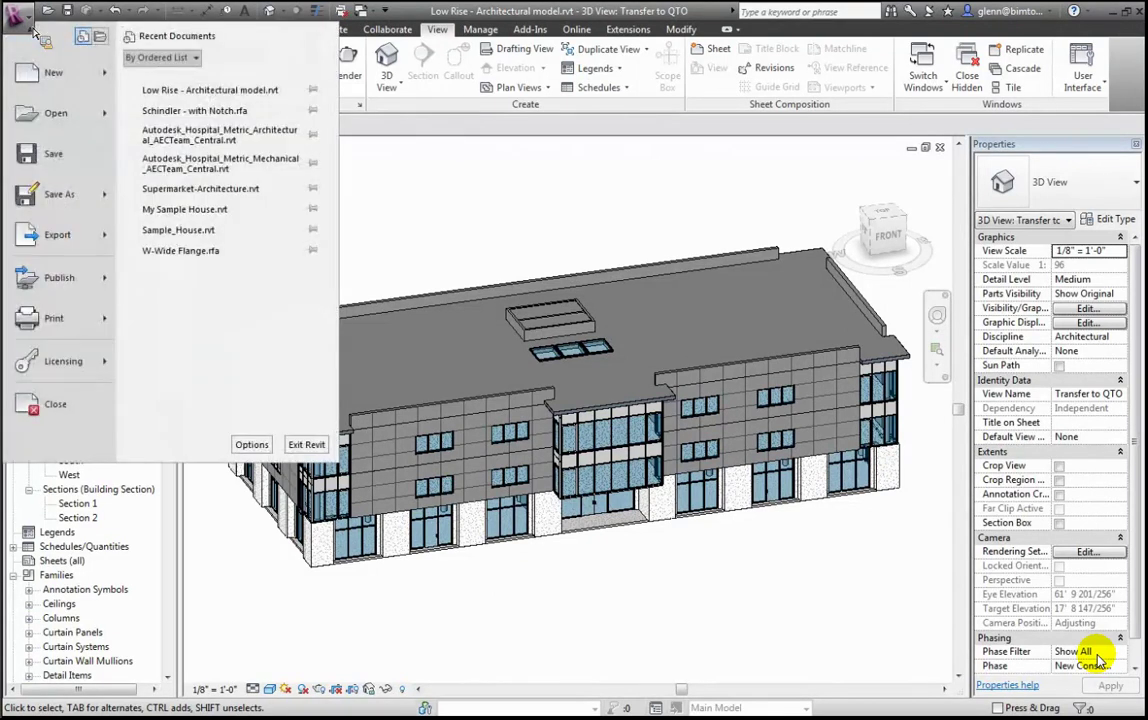
{"action": "mouse_move", "coordinate": [108, 245]}
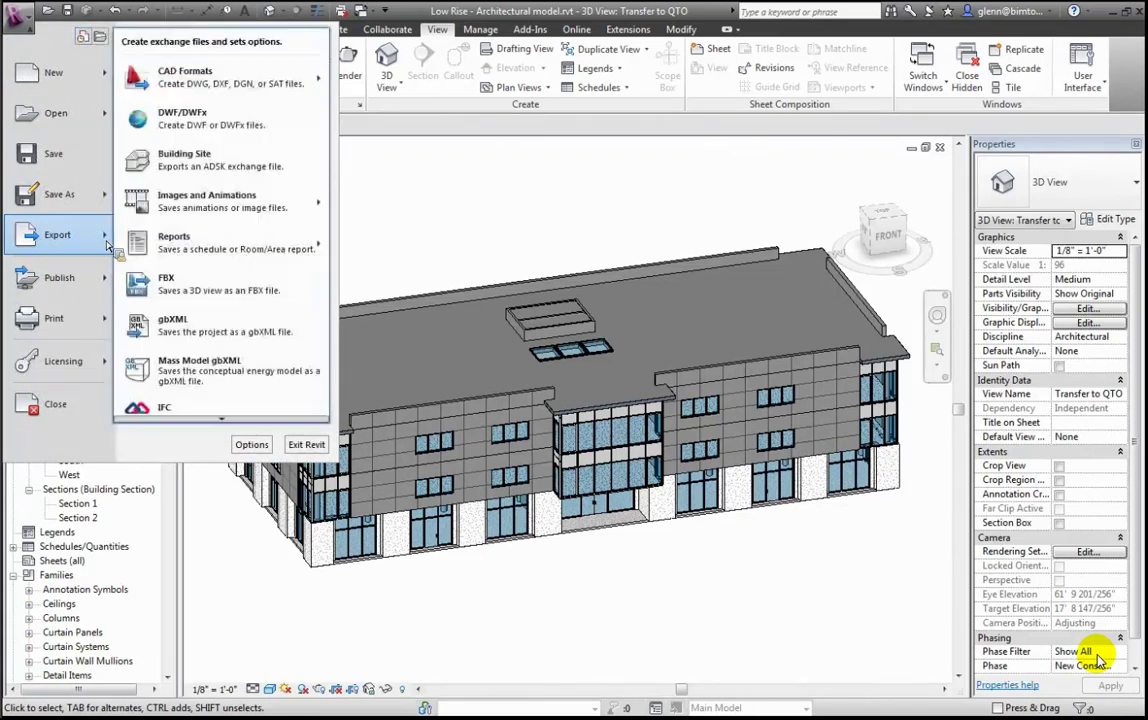
{"action": "left_click", "coordinate": [189, 123]}
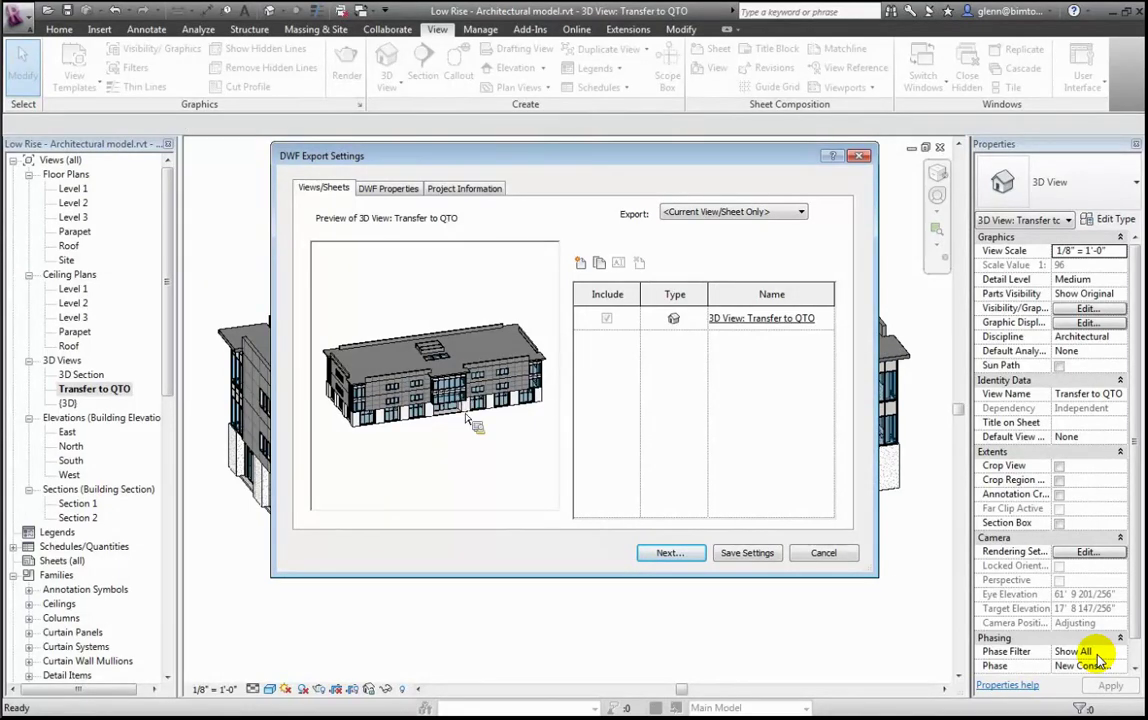
{"action": "left_click", "coordinate": [670, 553]}
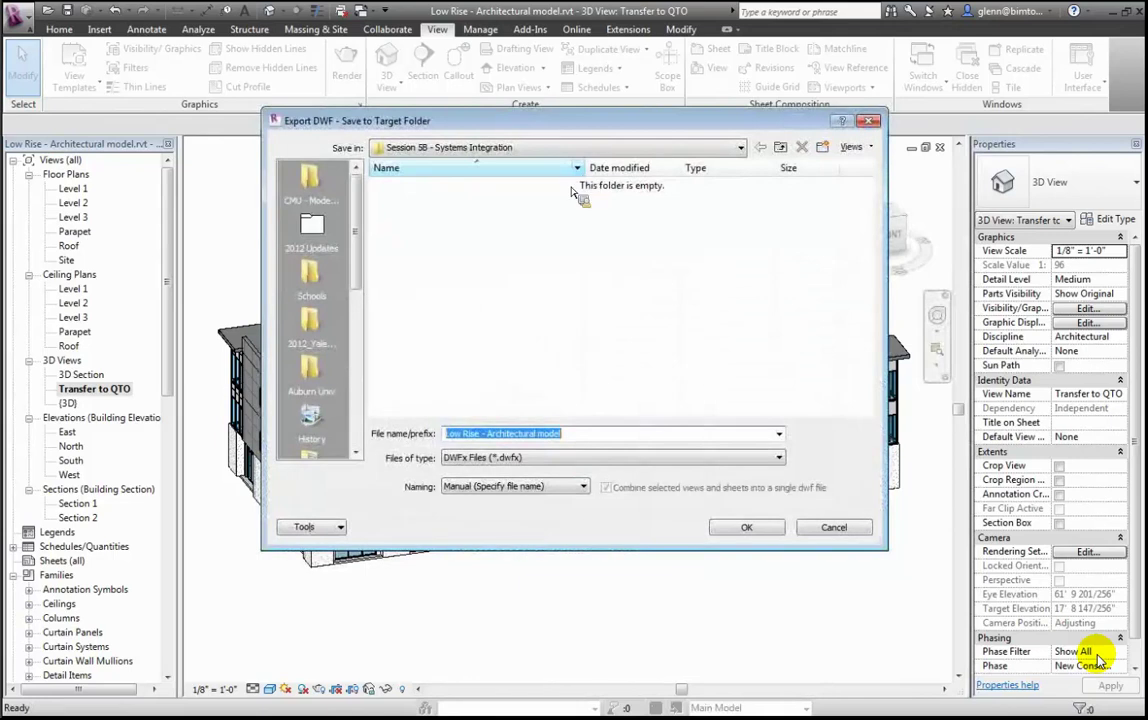
{"action": "left_click", "coordinate": [589, 438]}
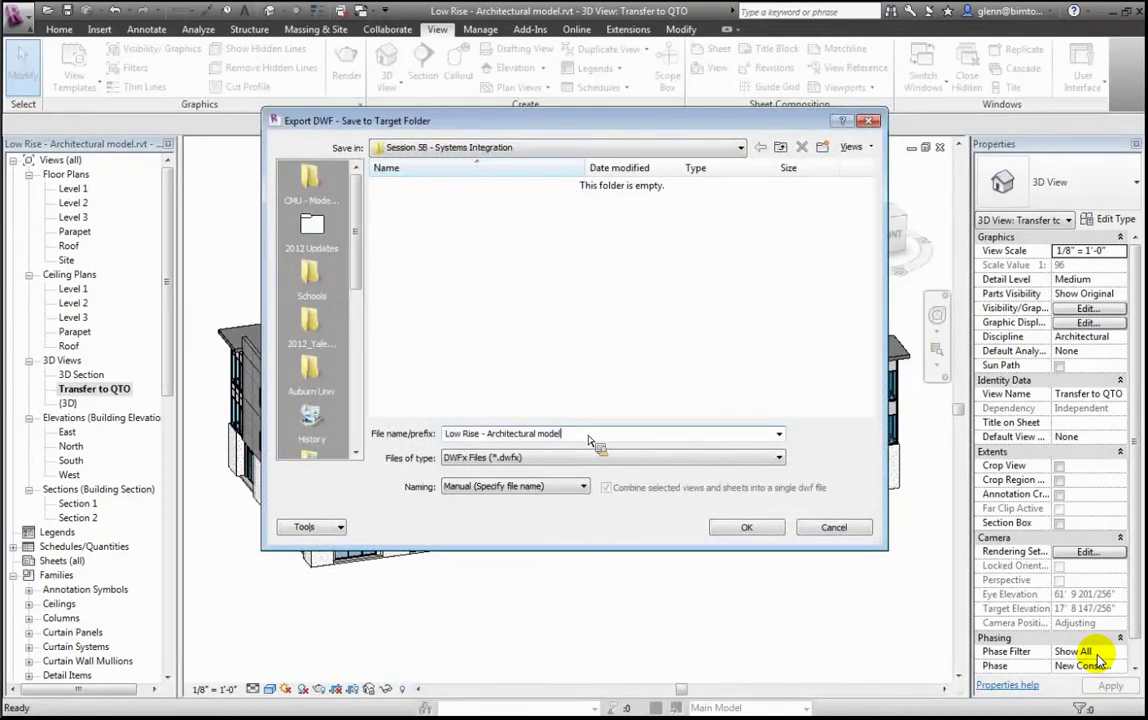
{"action": "type", "text": "- DWF Transfer t"}
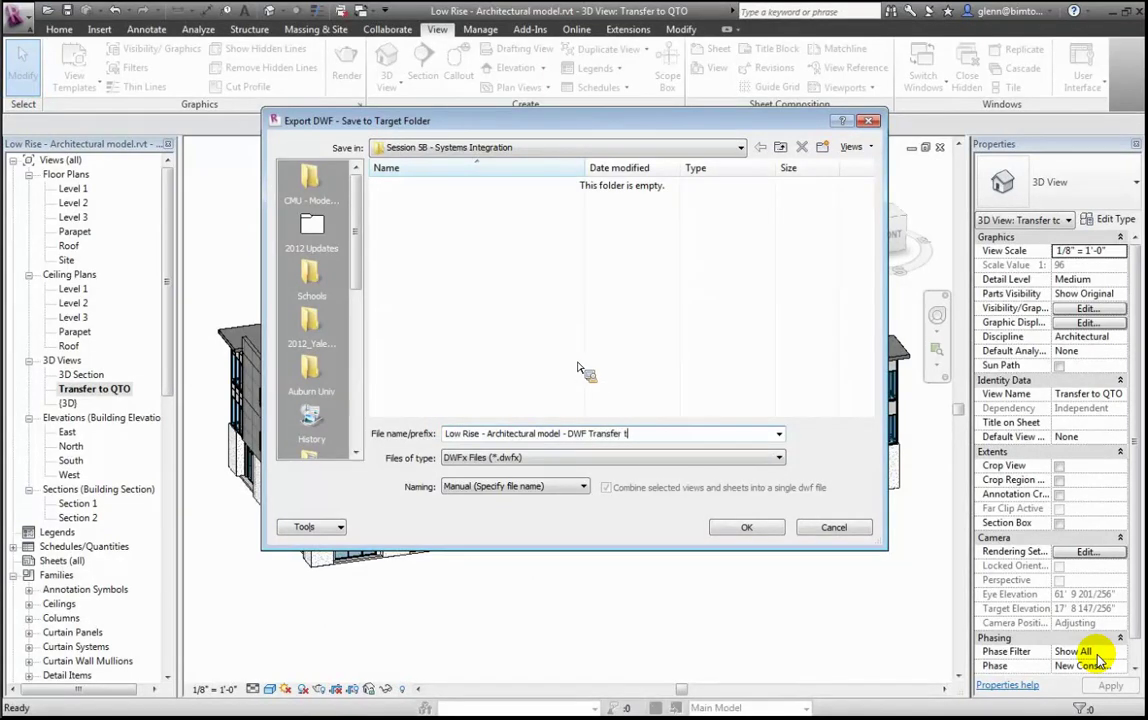
{"action": "type", "text": "o QTO"}
{"action": "left_click", "coordinate": [748, 528]}
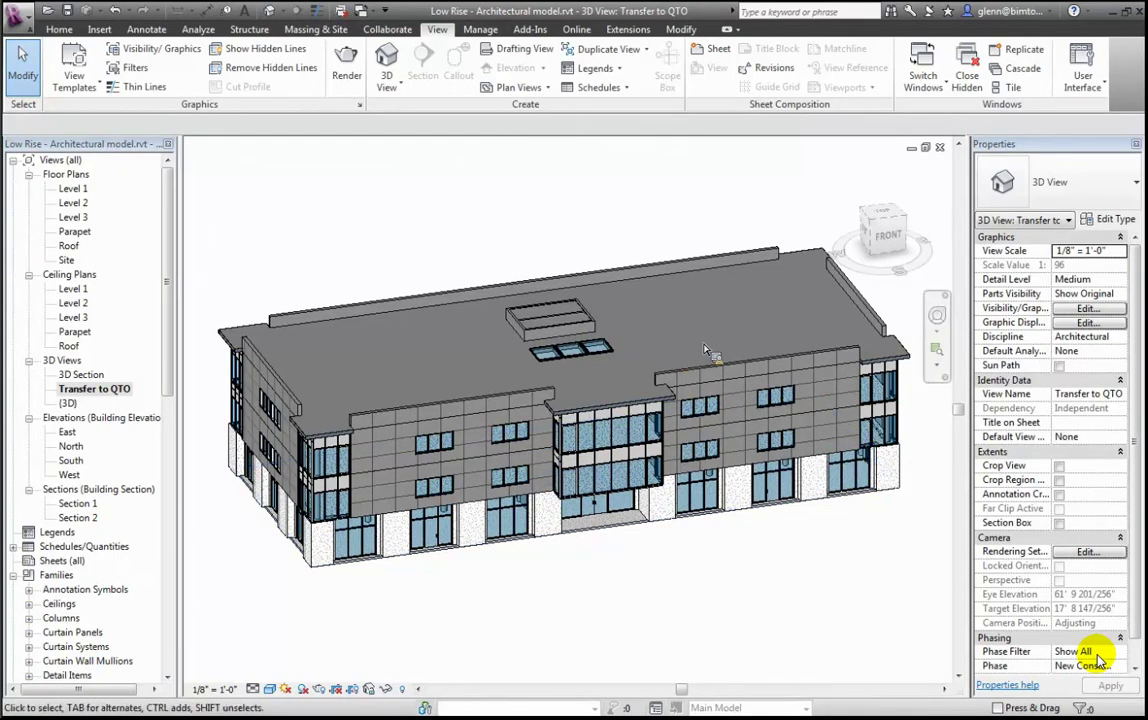
Minimize Revit and launch Autodesk Quantity Takeoff 2012 from the desktop
{"action": "left_click", "coordinate": [1113, 14]}
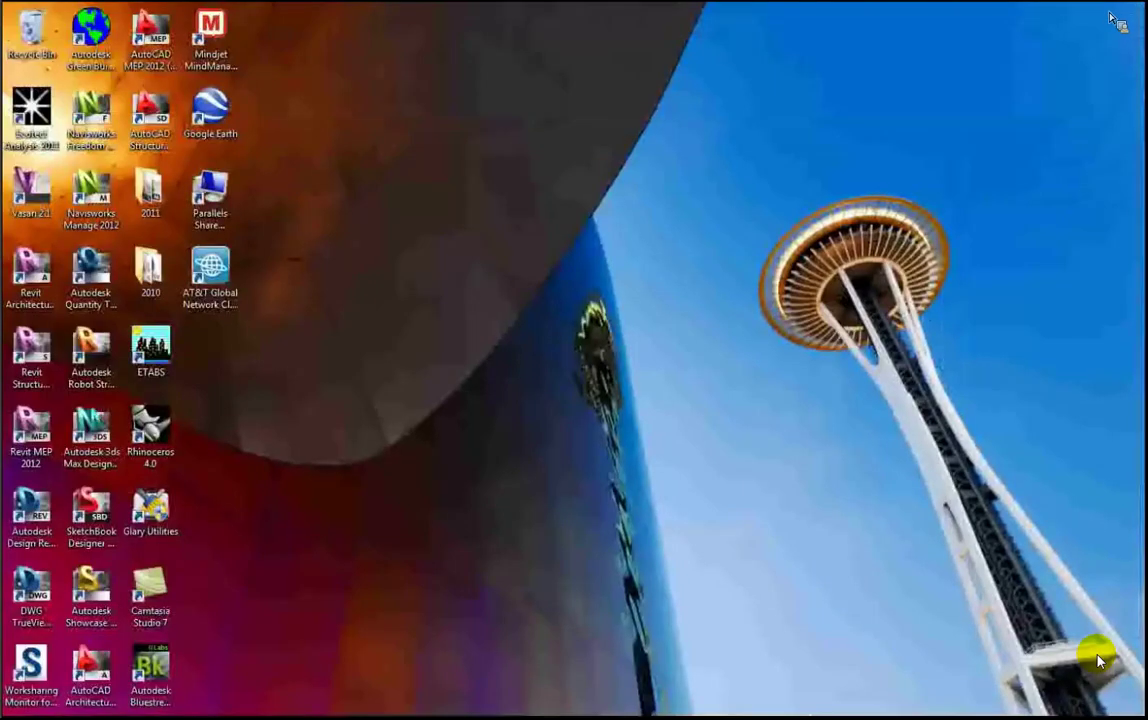
{"action": "mouse_move", "coordinate": [89, 715]}
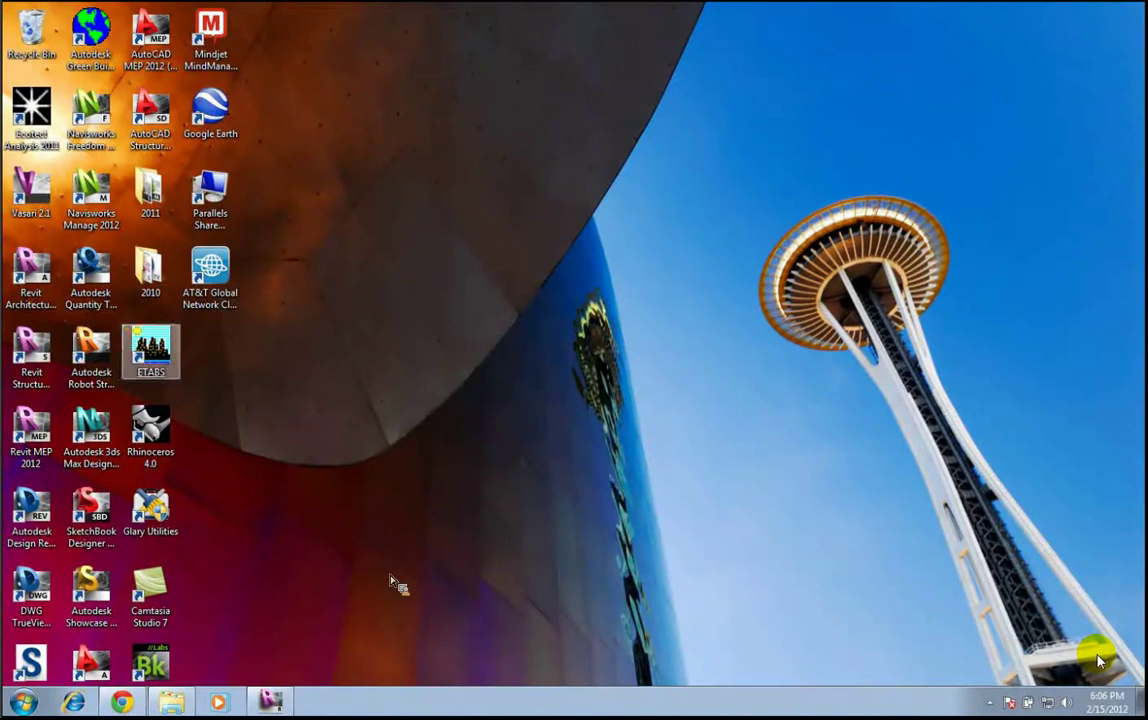
{"action": "left_click", "coordinate": [104, 286]}
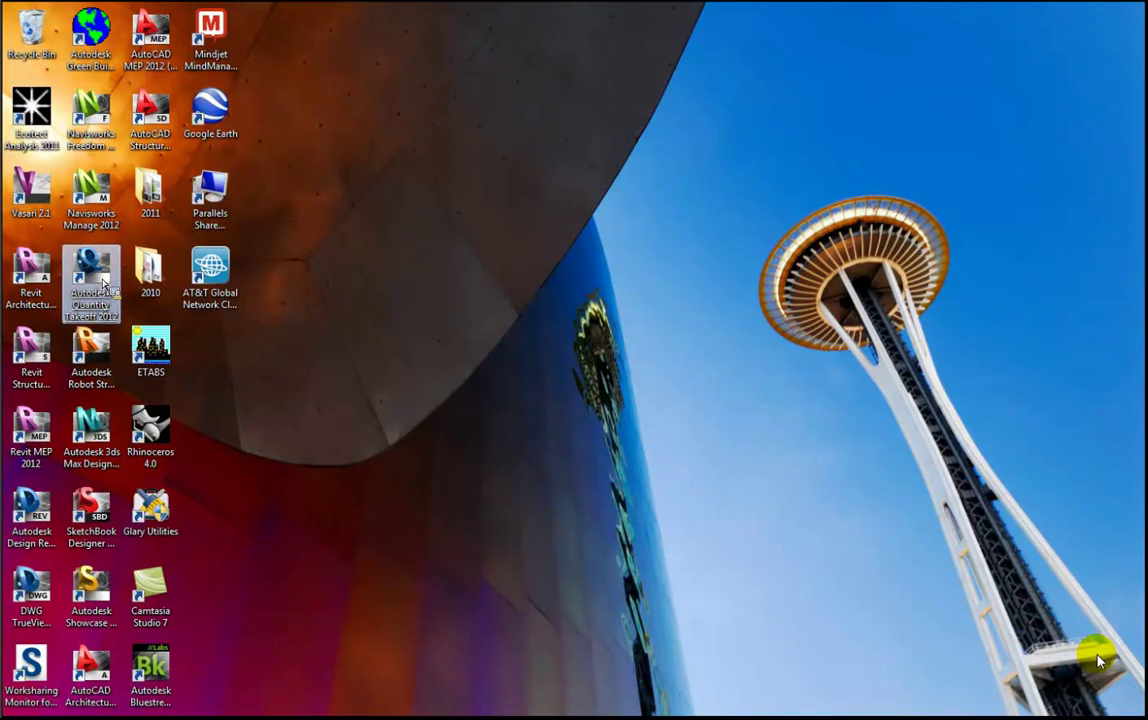
{"action": "double_click", "coordinate": [104, 286]}
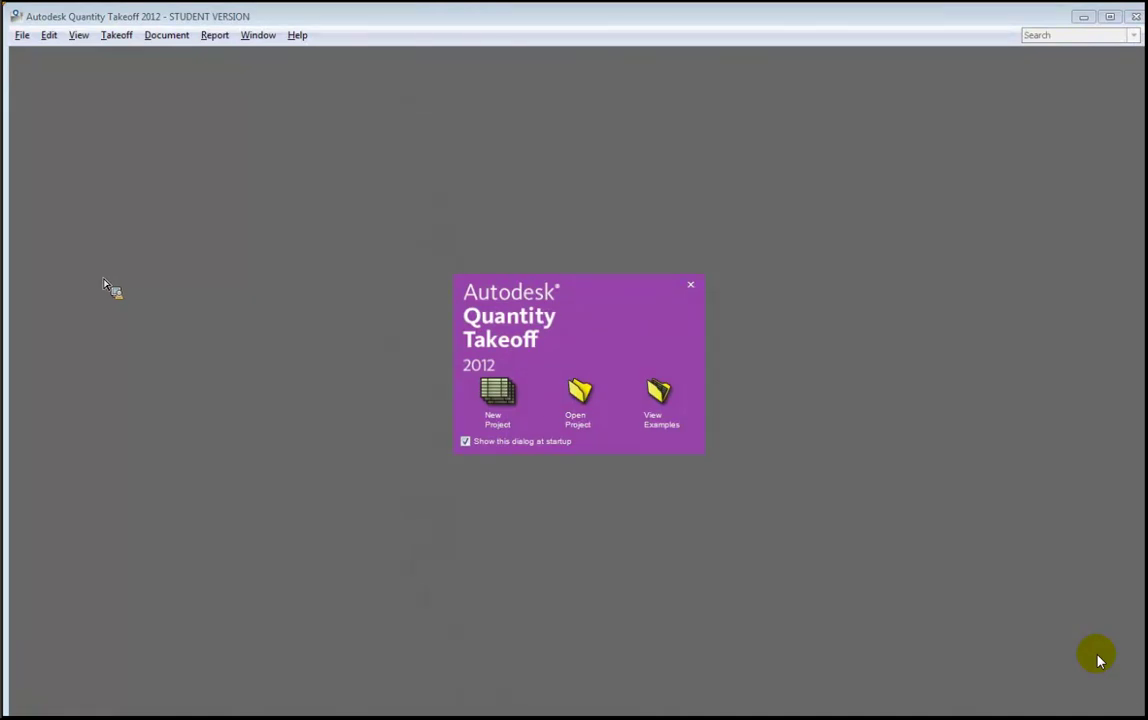
Start a new project named "Sample QTO Takeoff for USC", accepting Imperial units and $, USD currency
{"action": "left_click", "coordinate": [498, 398]}
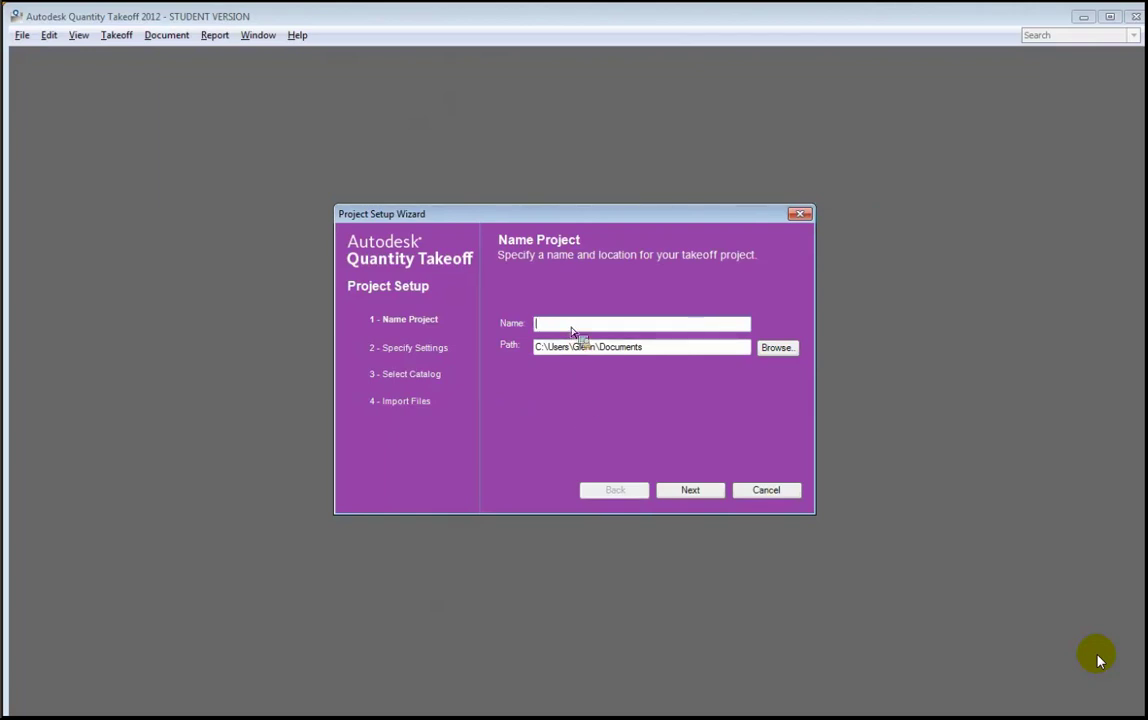
{"action": "type", "text": "S"}
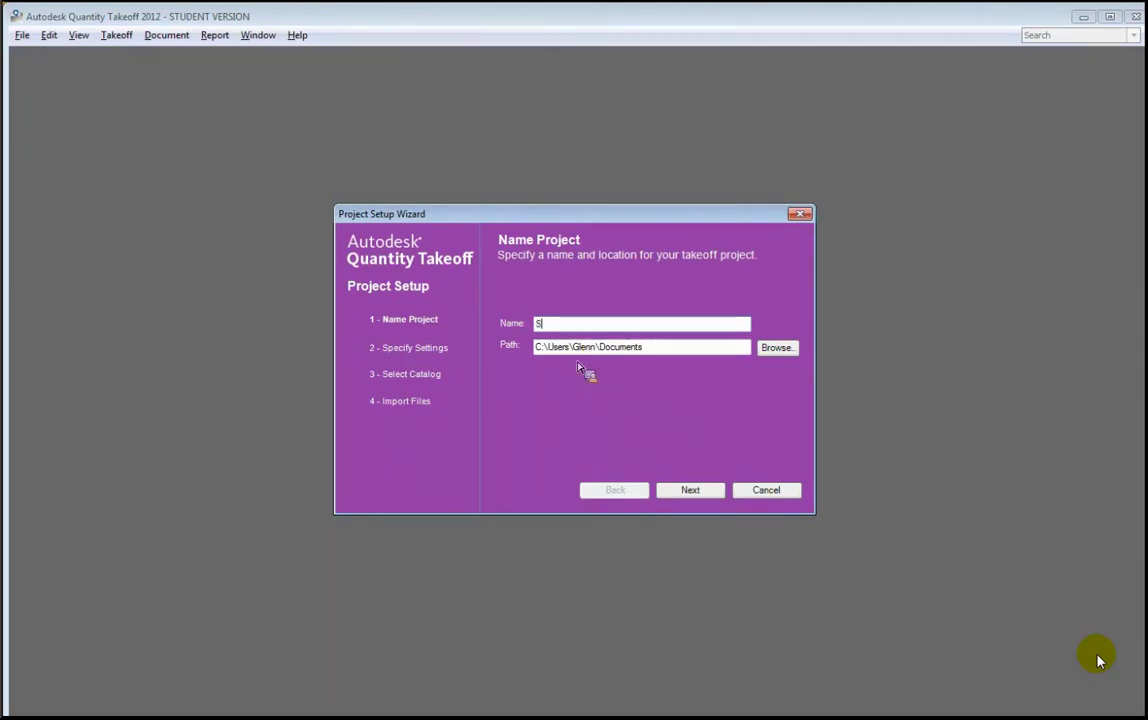
{"action": "type", "text": "ample QTO Takeoff for USC"}
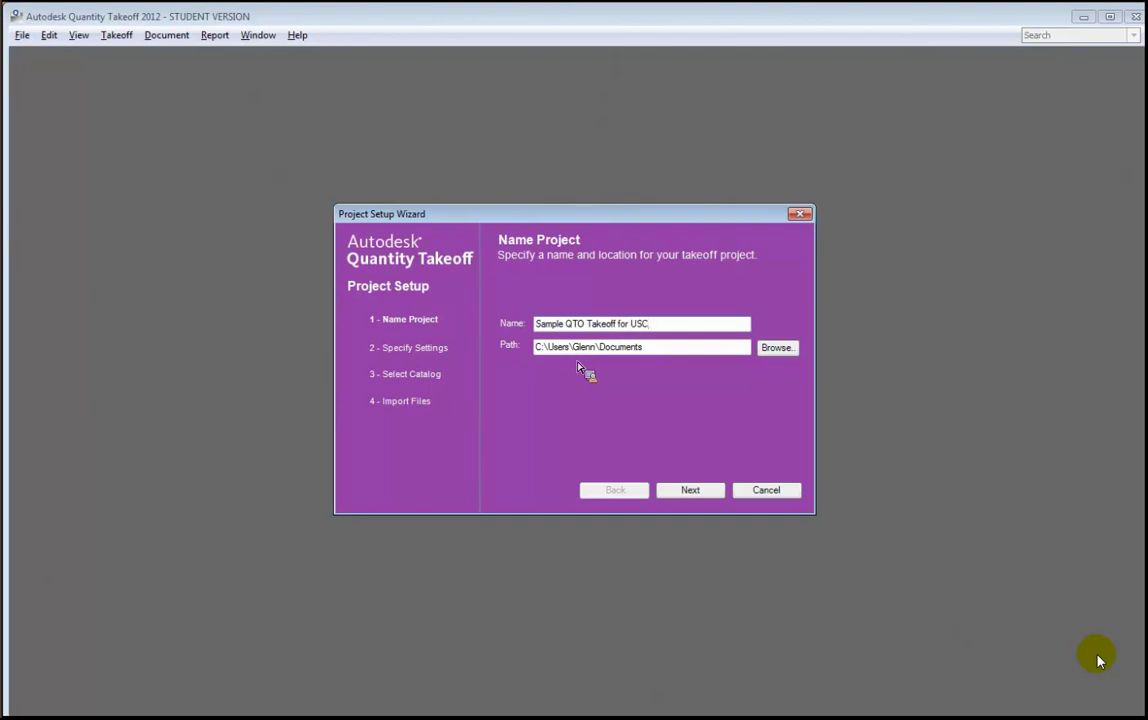
{"action": "left_click", "coordinate": [695, 497]}
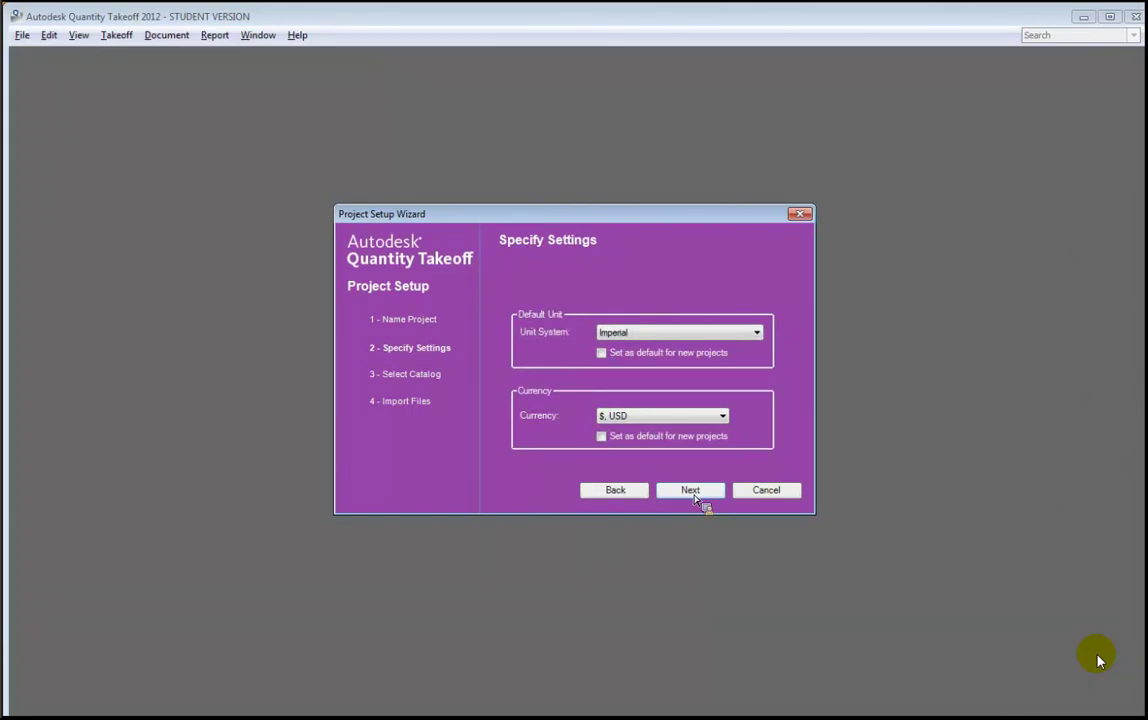
{"action": "left_click", "coordinate": [695, 497]}
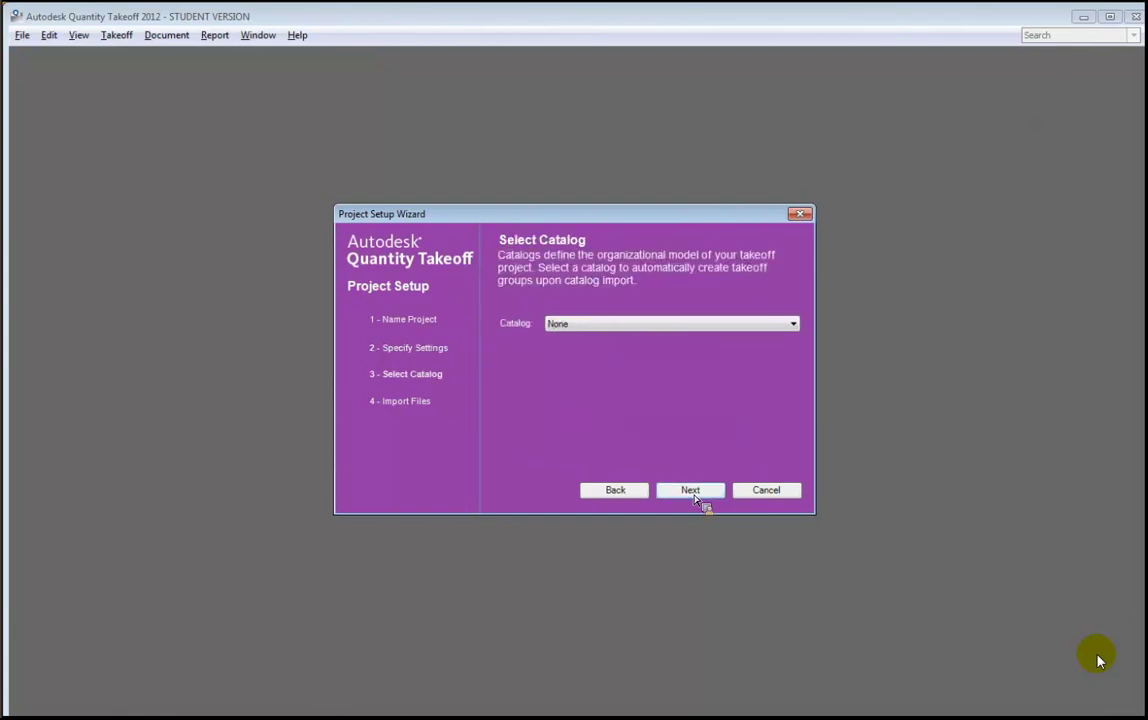
Choose None as the project's catalog and browse the Documents library for model files to import
{"action": "left_click", "coordinate": [662, 325]}
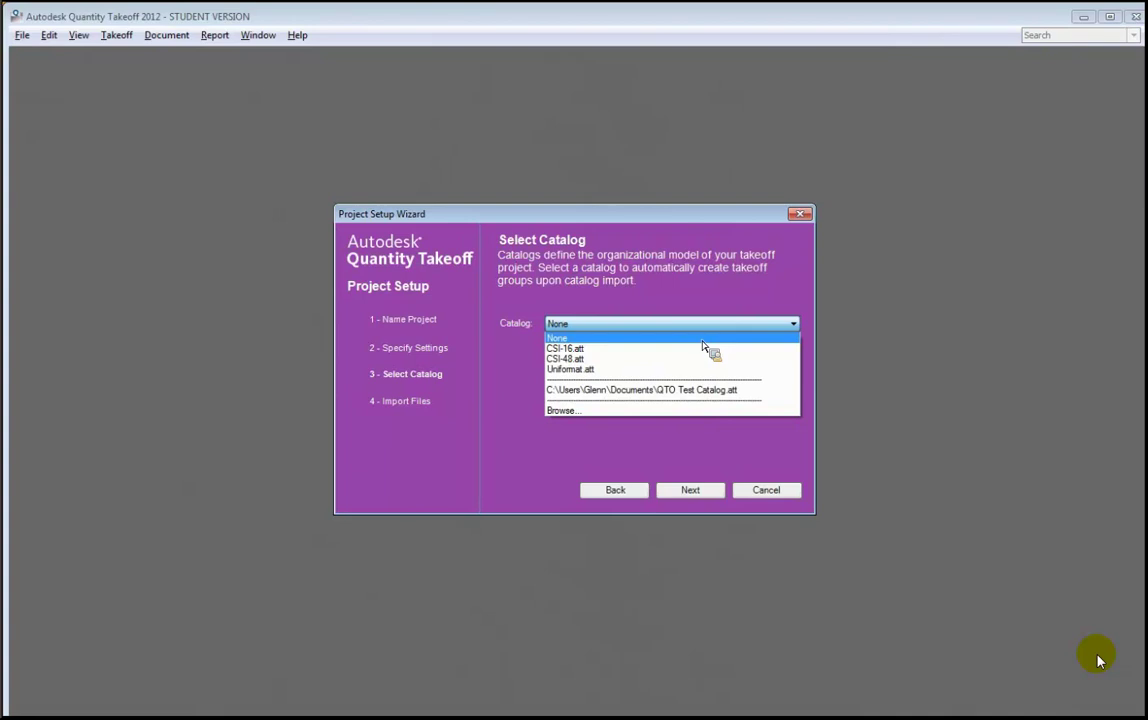
{"action": "left_click", "coordinate": [657, 340]}
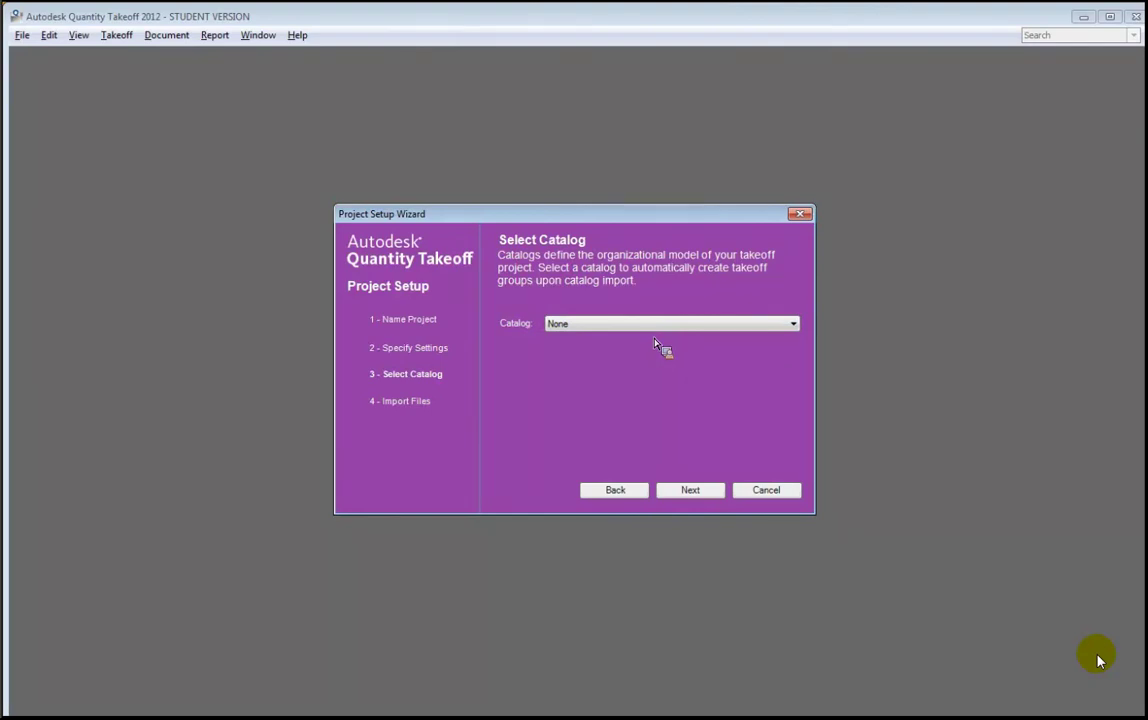
{"action": "left_click", "coordinate": [690, 491]}
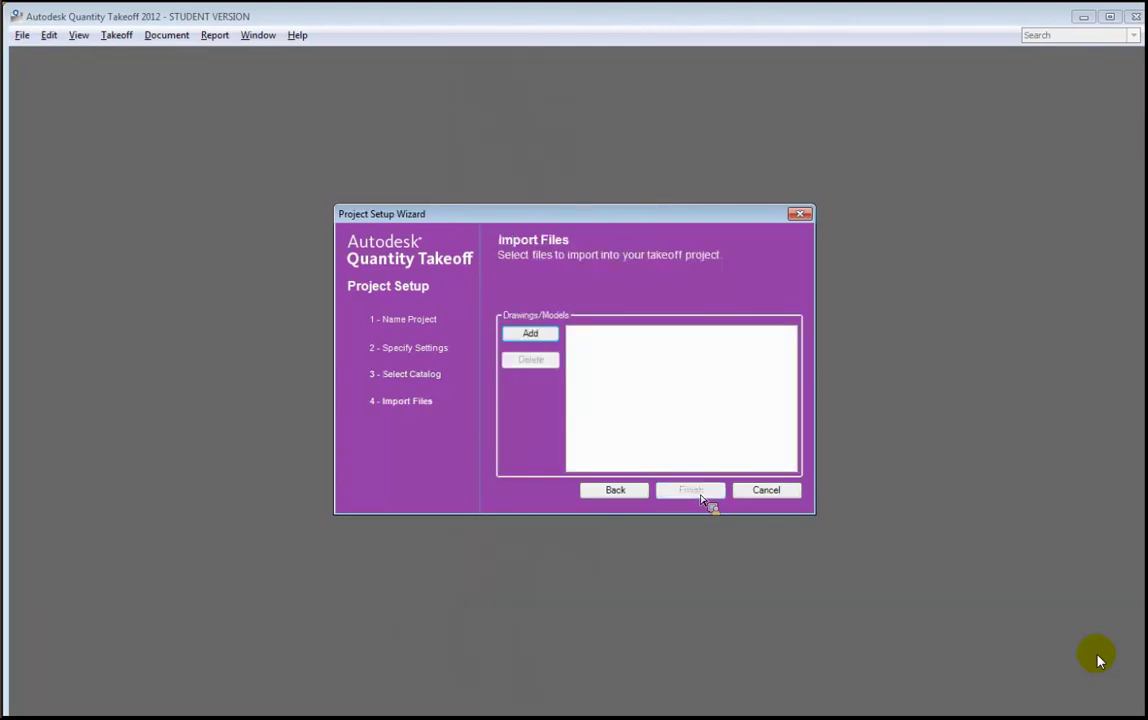
{"action": "left_click", "coordinate": [553, 338]}
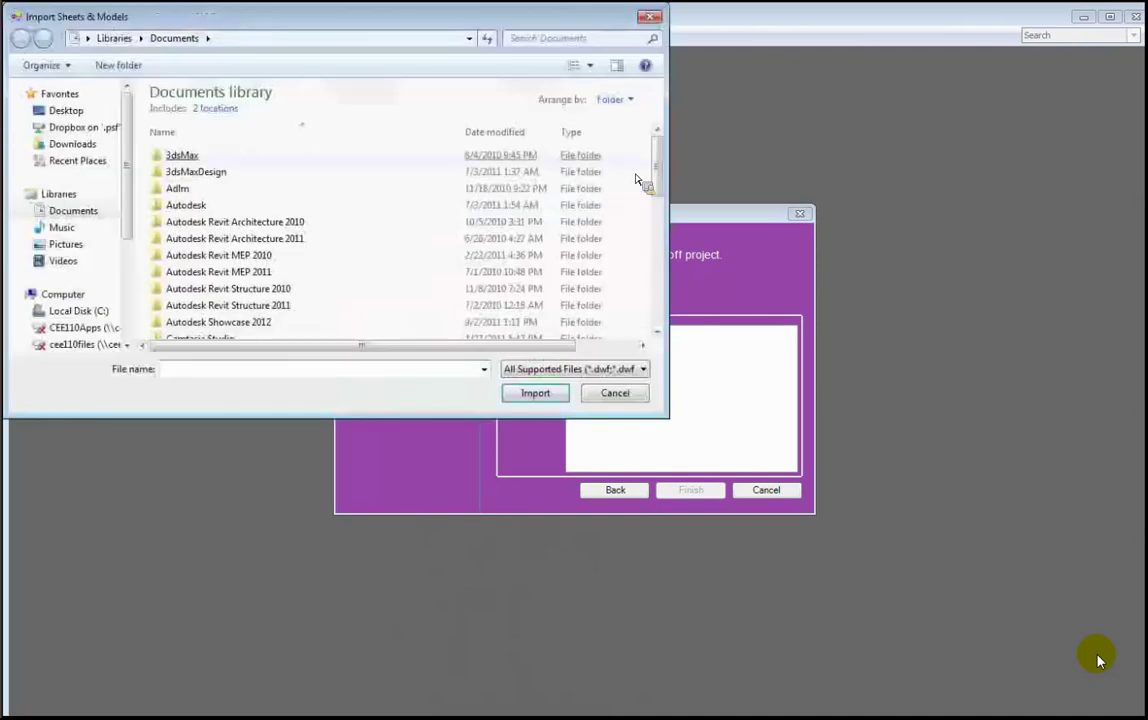
{"action": "left_click_drag", "start_coordinate": [652, 231], "coordinate": [645, 338]}
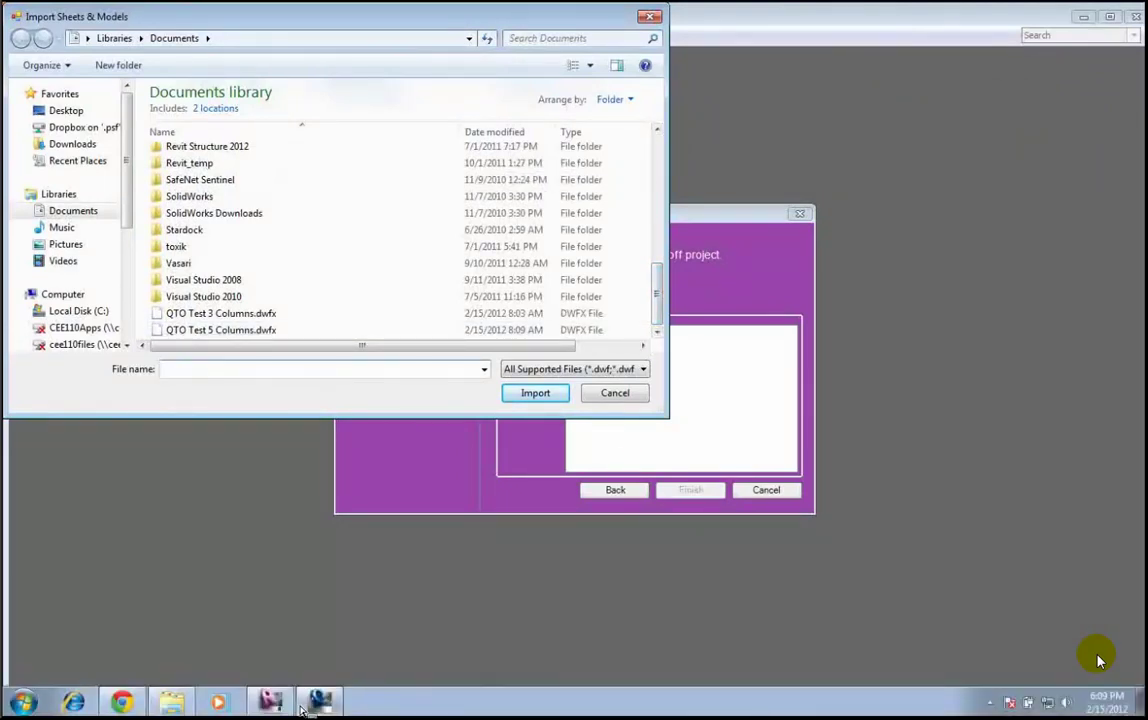
Switch to Revit, check the target folder of the DWF export, and cancel without exporting again
{"action": "left_click", "coordinate": [288, 708]}
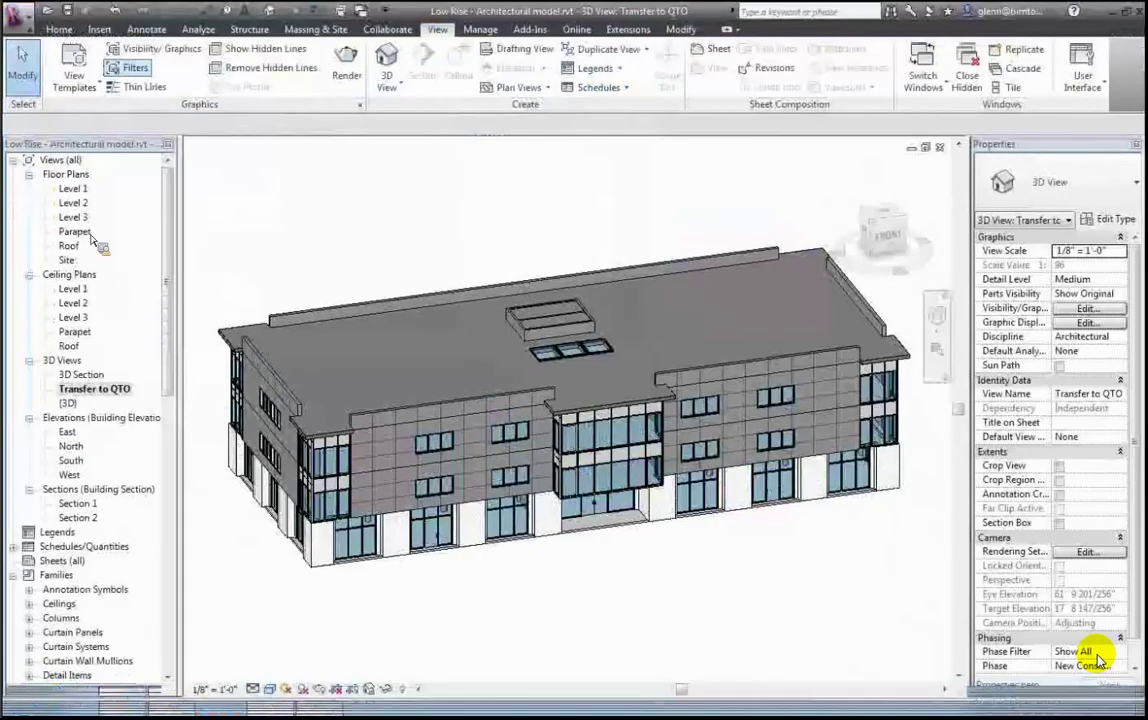
{"action": "key", "text": "alt+f"}
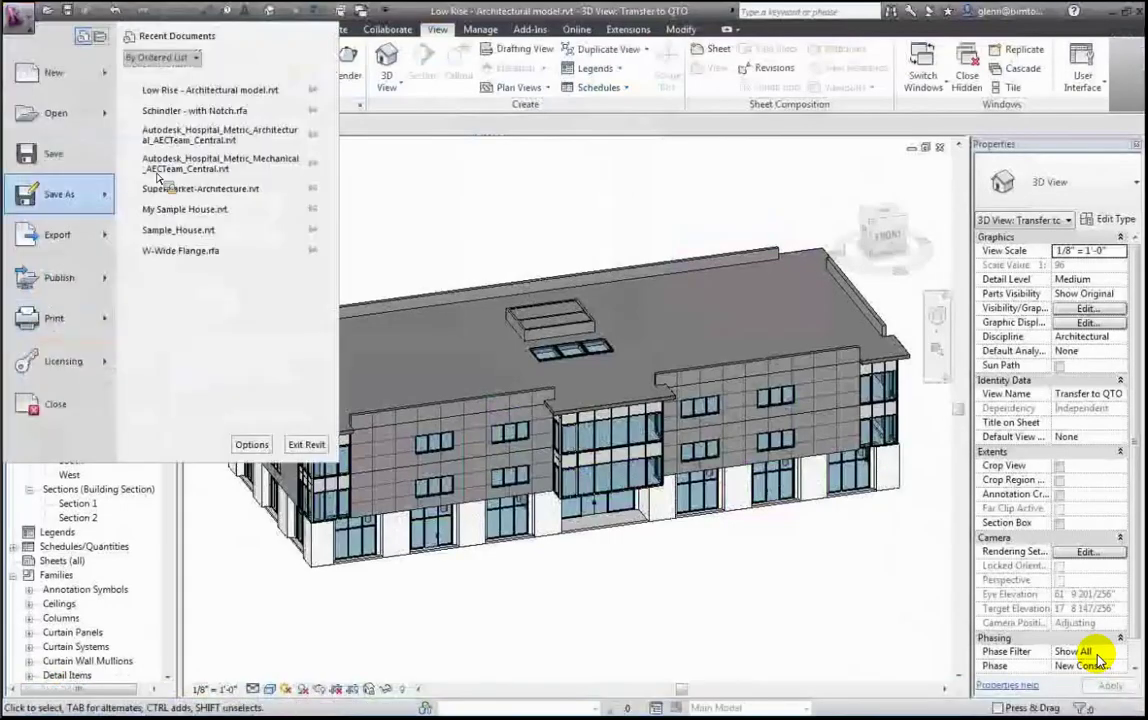
{"action": "mouse_move", "coordinate": [106, 182]}
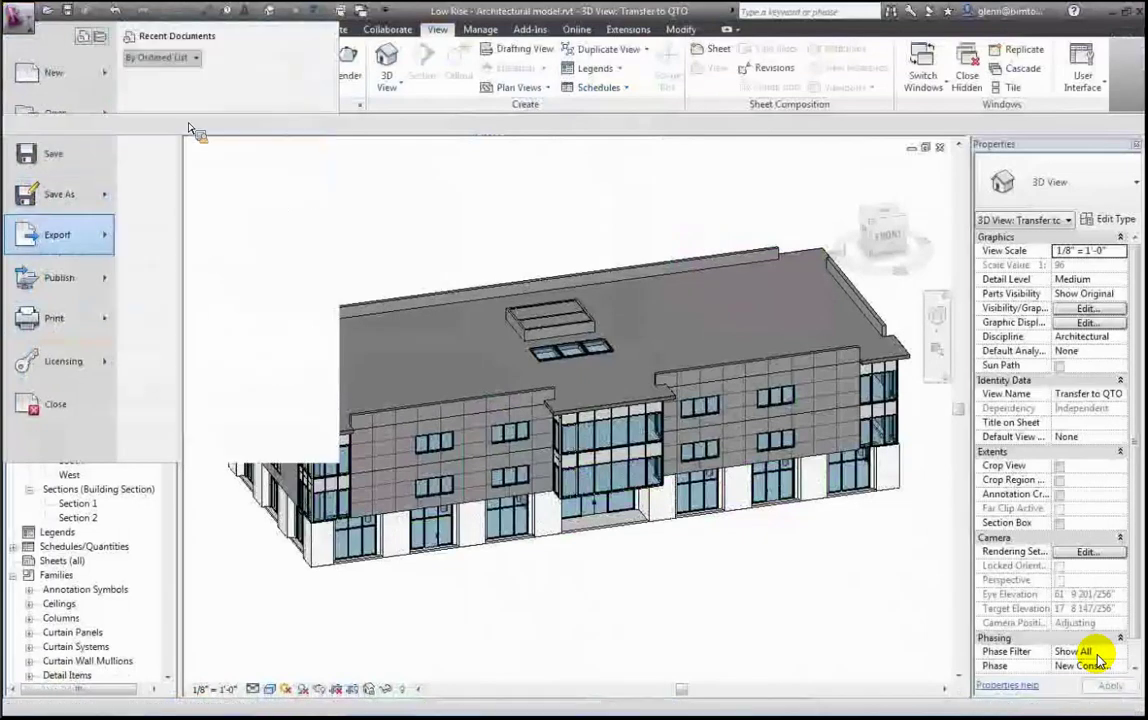
{"action": "key", "text": "Escape"}
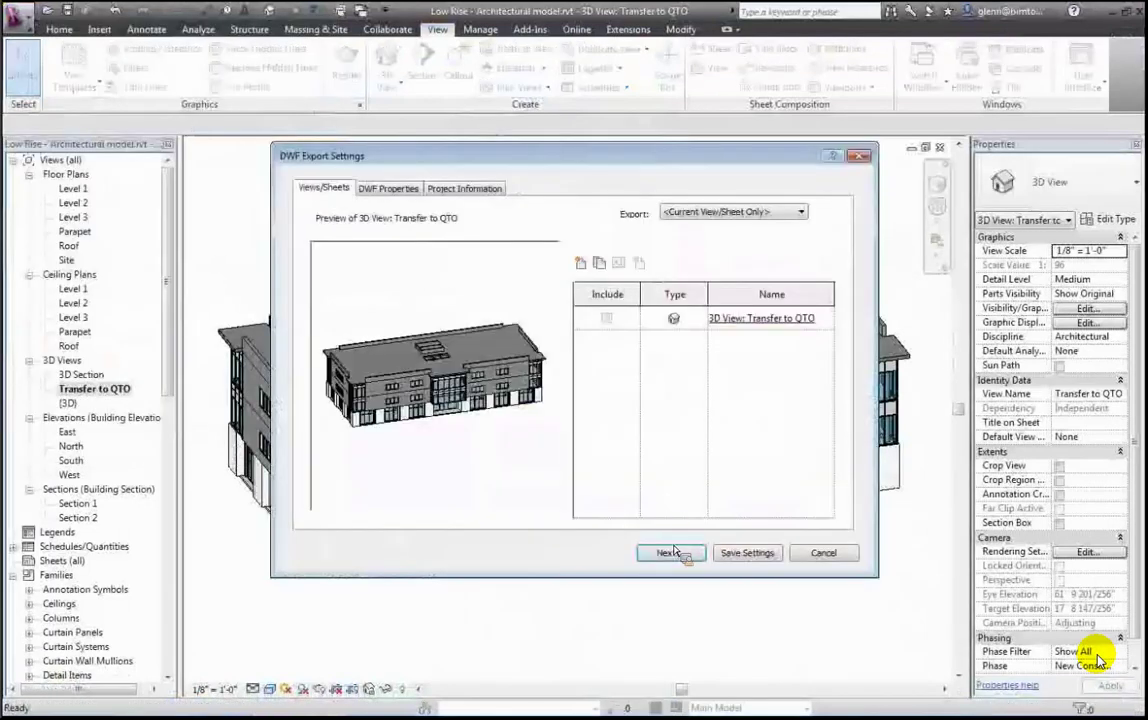
{"action": "left_click", "coordinate": [667, 553]}
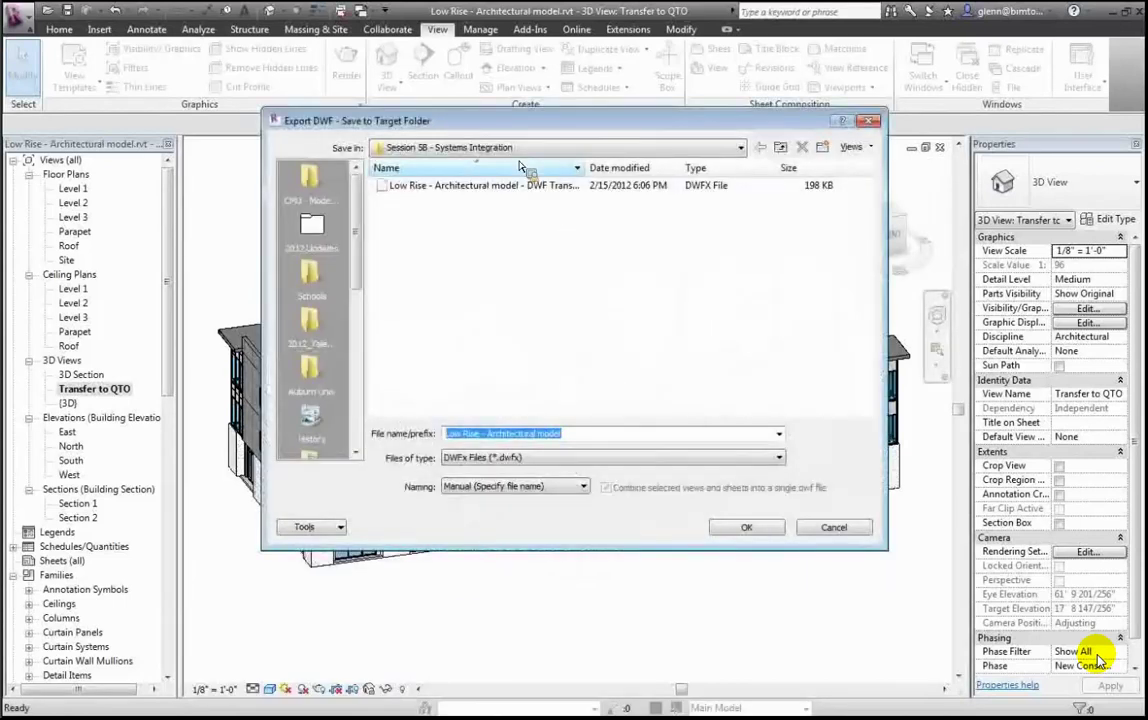
{"action": "left_click", "coordinate": [833, 528]}
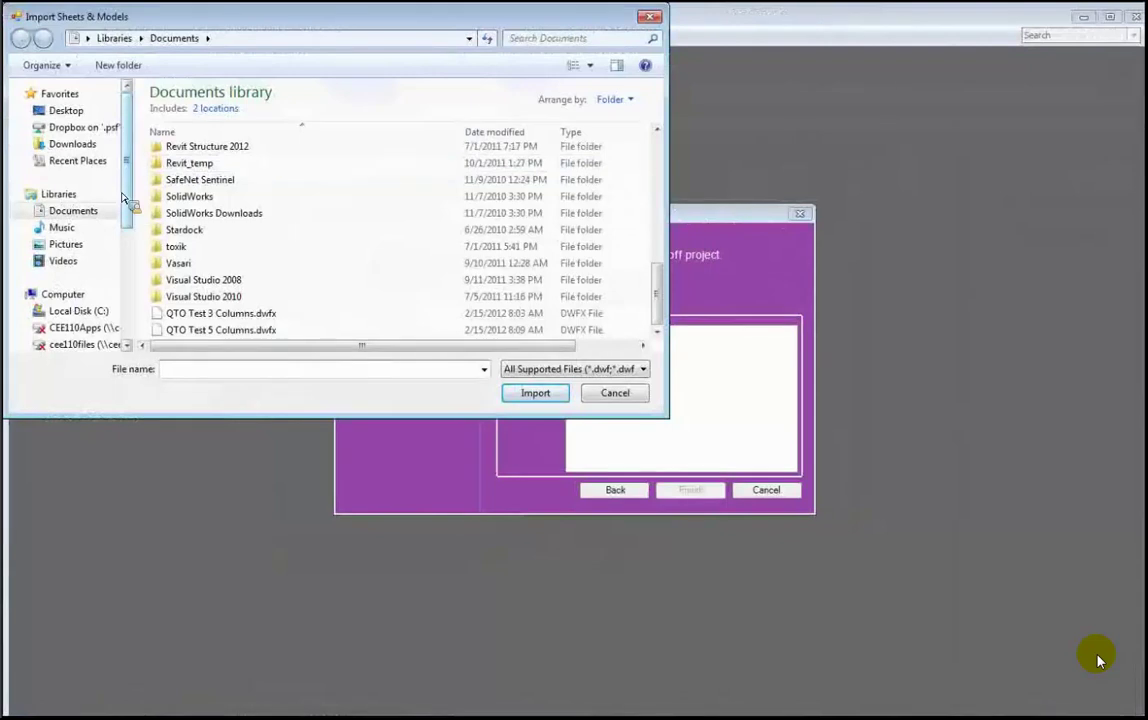
Import the low-rise DWFx model from the Dropbox folder 2012_USC_CE570, Session 5B - Systems Integration, and complete the project setup
{"action": "left_click", "coordinate": [85, 131]}
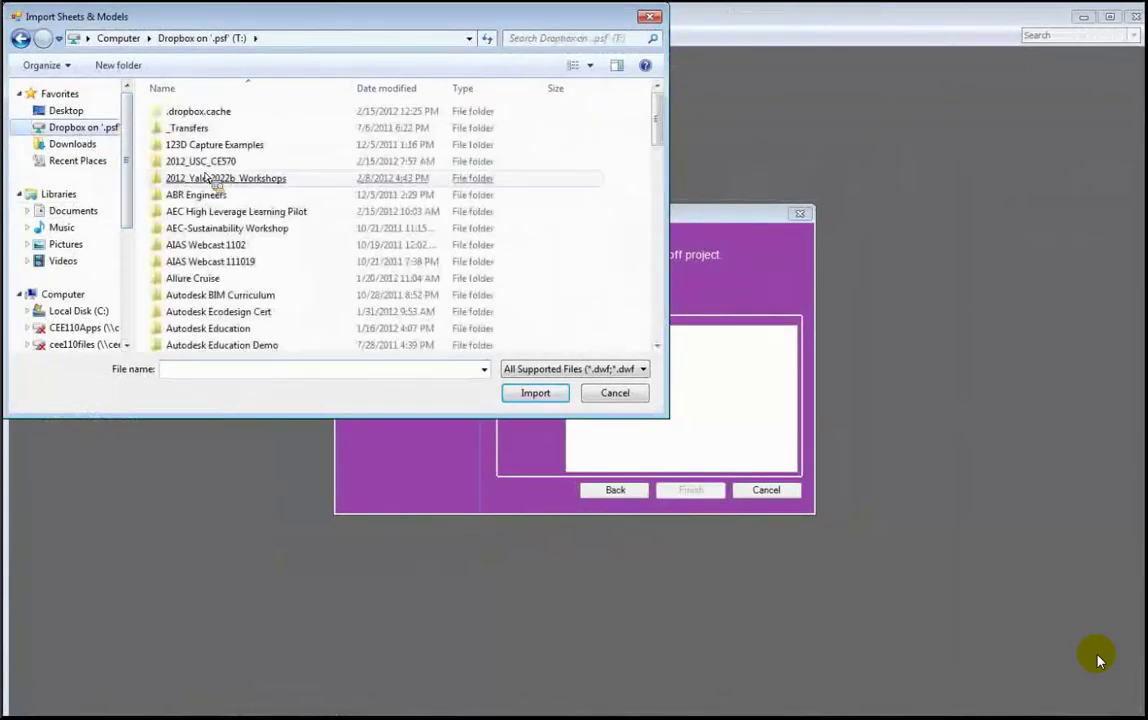
{"action": "double_click", "coordinate": [207, 168]}
{"action": "double_click", "coordinate": [207, 164]}
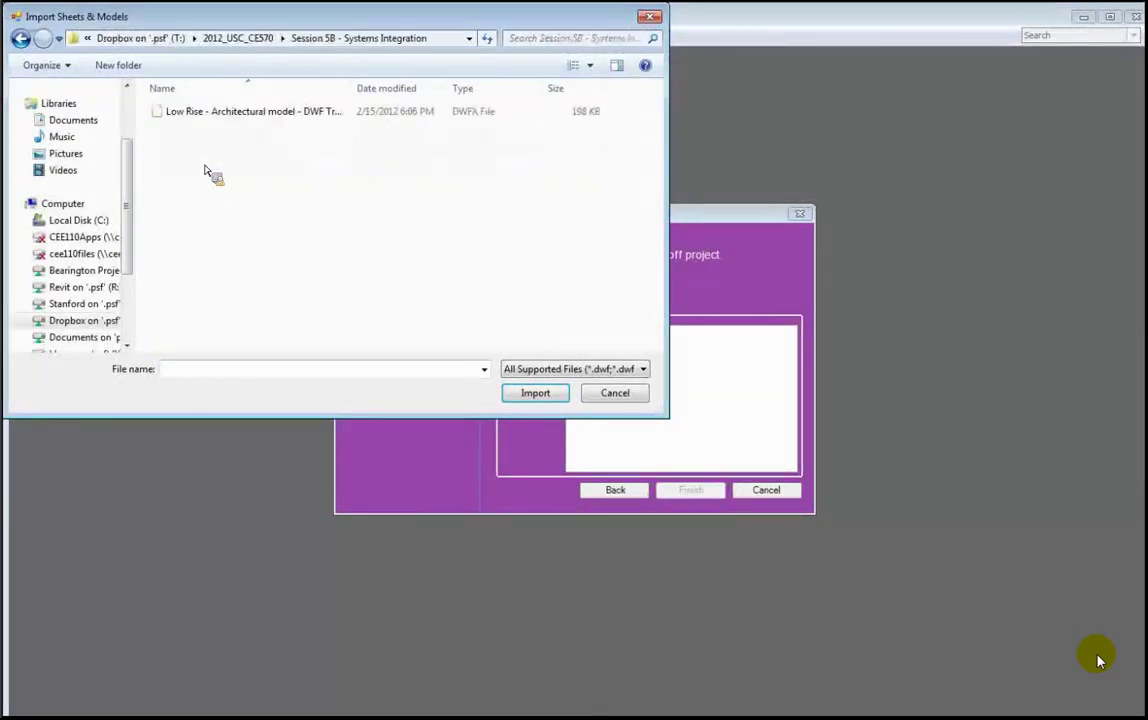
{"action": "double_click", "coordinate": [215, 112]}
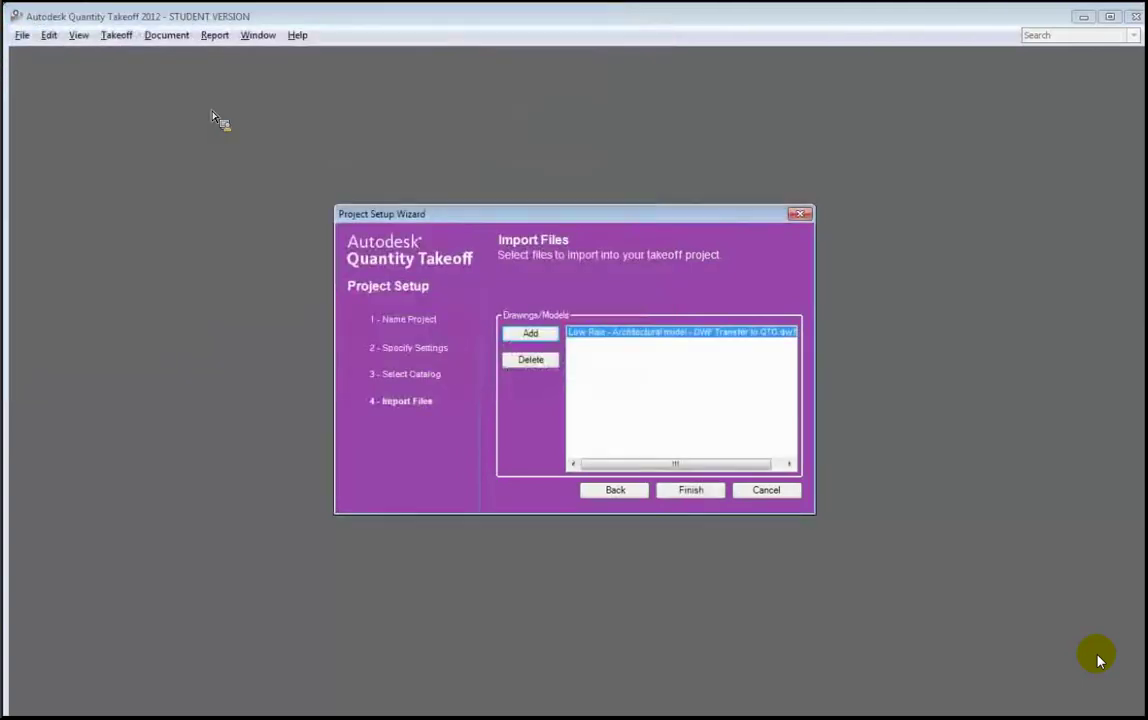
{"action": "left_click", "coordinate": [707, 495]}
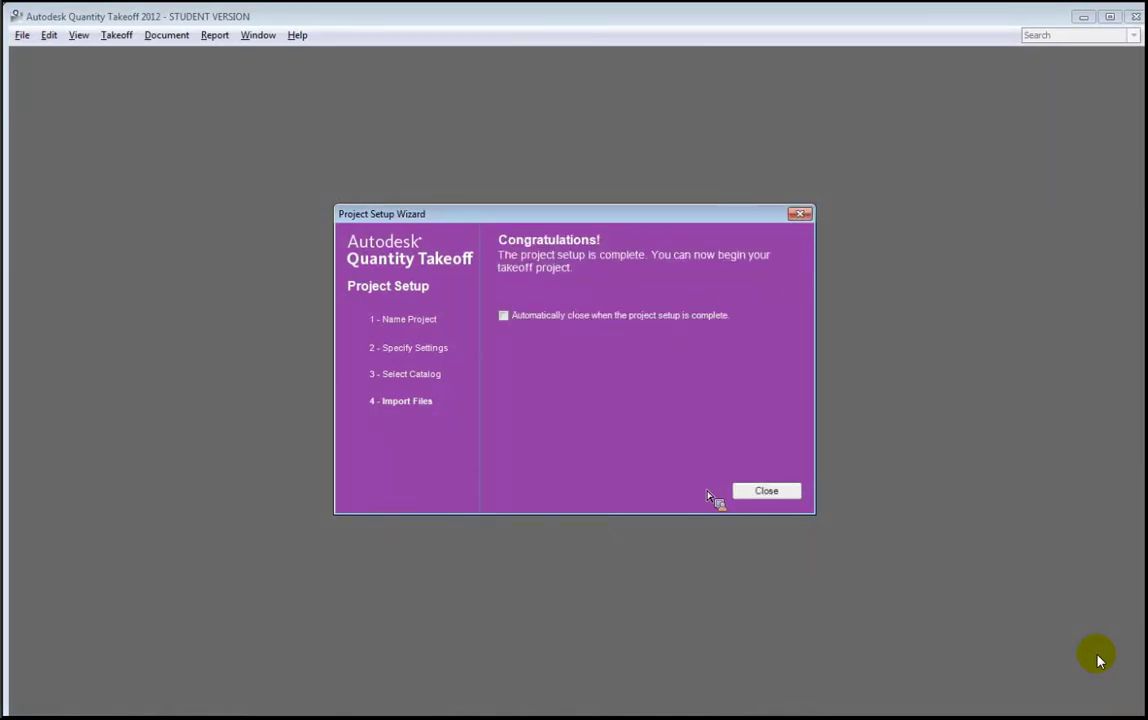
{"action": "left_click", "coordinate": [755, 497]}
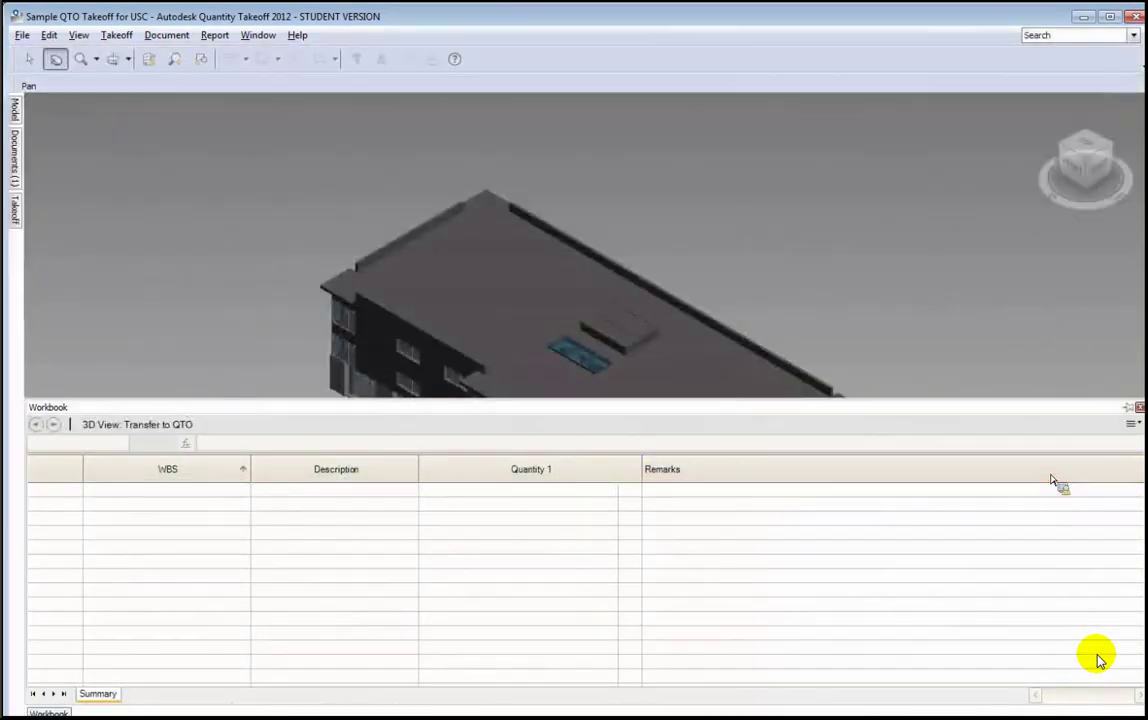
Close the Workbook, rotate the building to show its left and front sides, and keep the Model category list permanently open
{"action": "left_click", "coordinate": [1139, 415]}
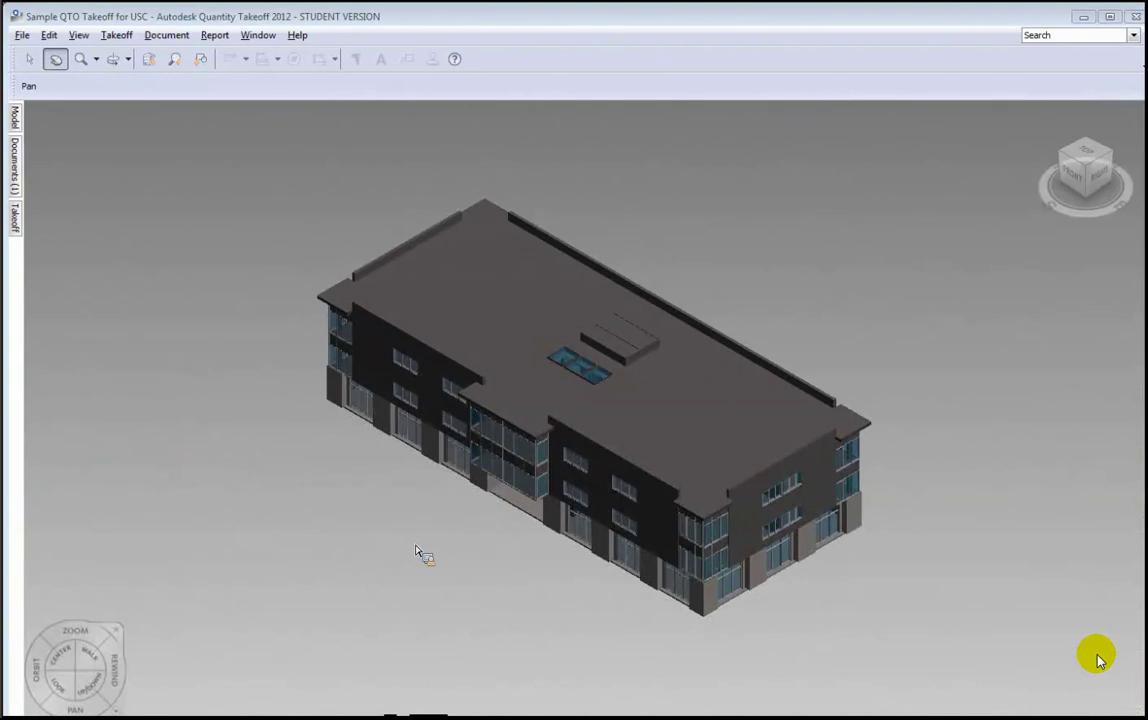
{"action": "left_click", "coordinate": [1066, 159]}
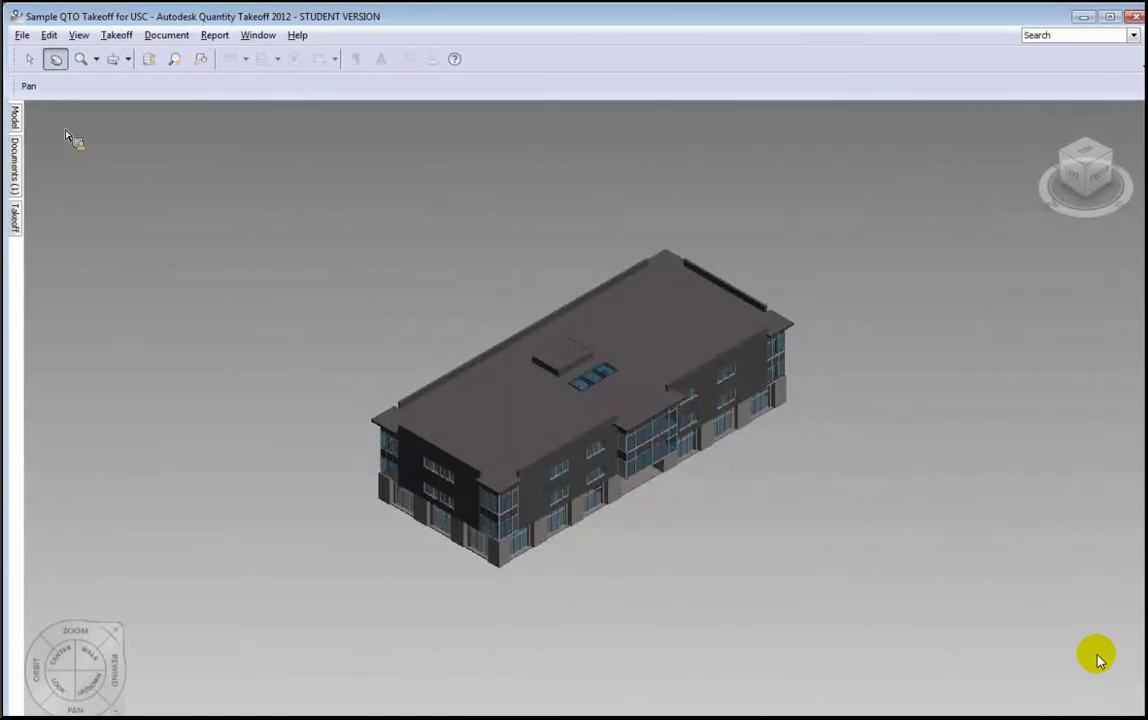
{"action": "left_click", "coordinate": [18, 122]}
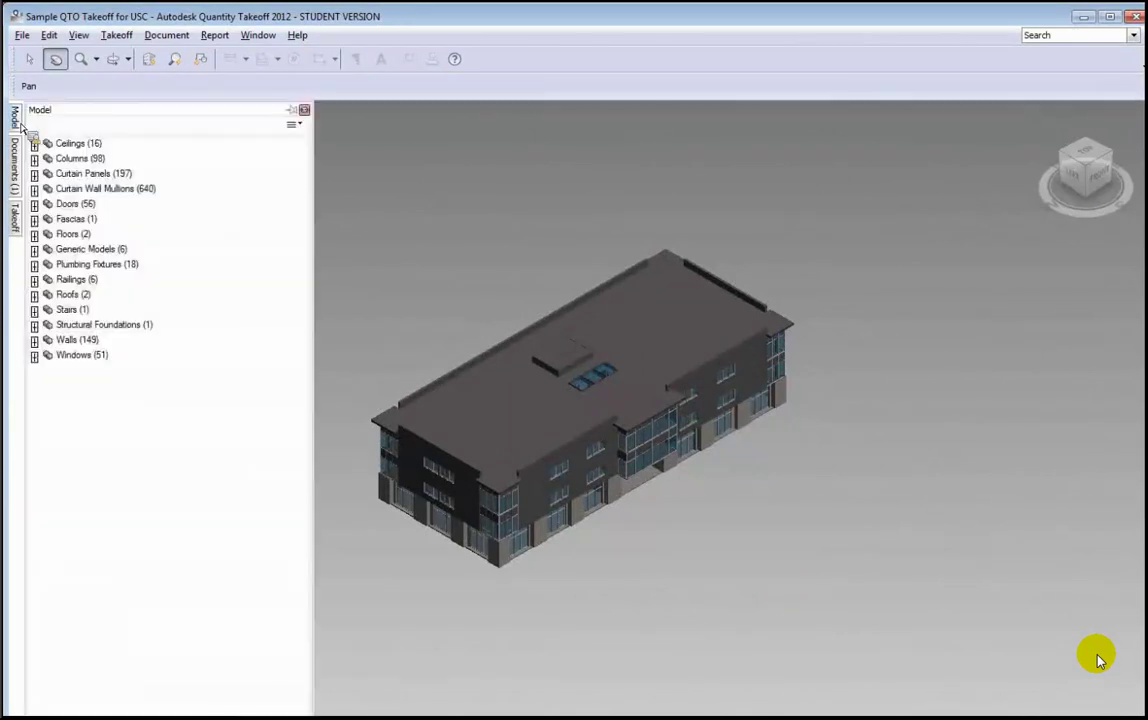
{"action": "left_click", "coordinate": [305, 111]}
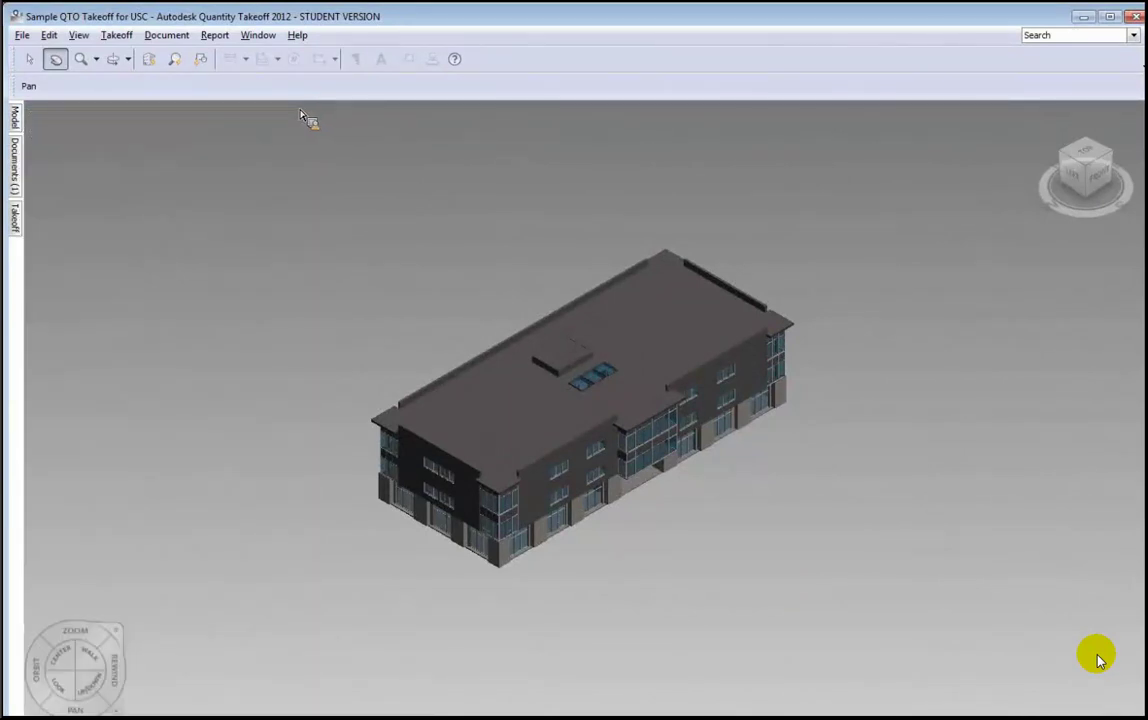
{"action": "left_click", "coordinate": [18, 122]}
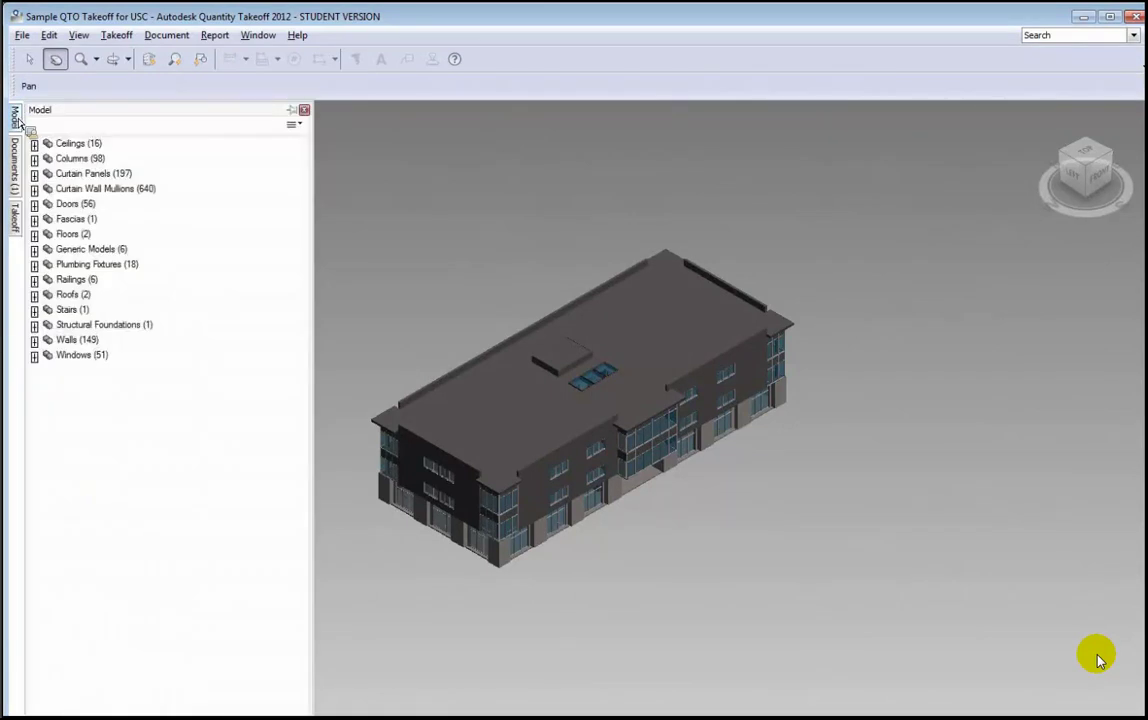
{"action": "left_click", "coordinate": [292, 112]}
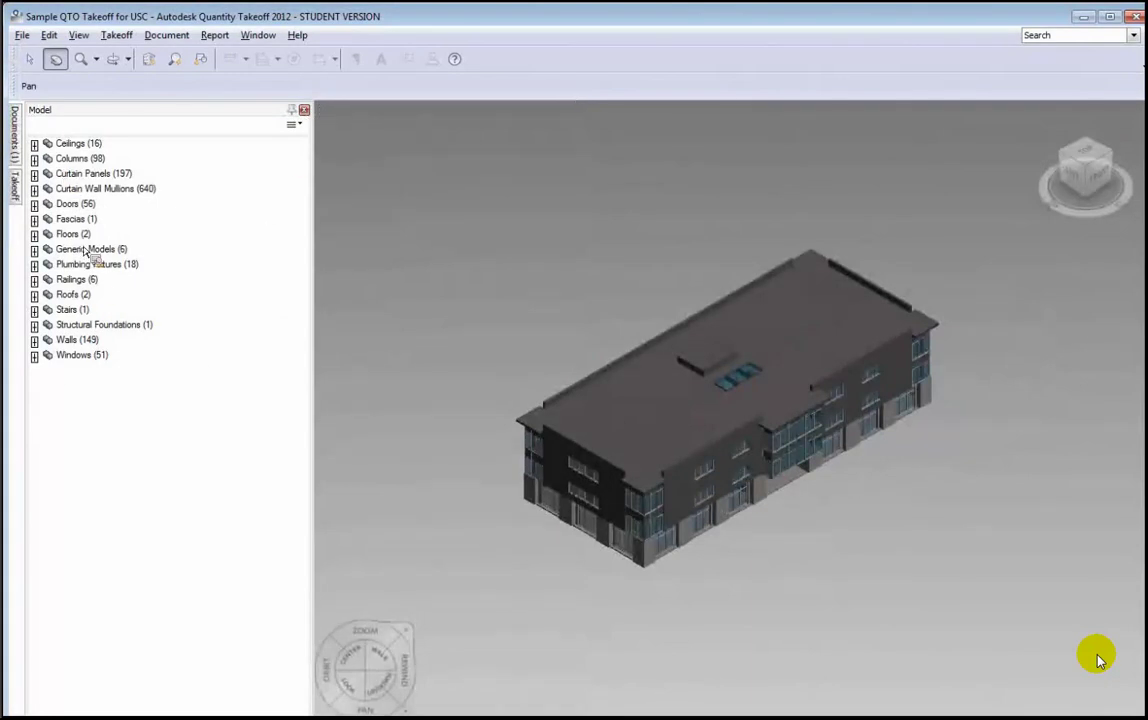
Highlight the Roofs, Walls, Windows and Curtain Panels categories one by one to examine their elements in the 3D view
{"action": "left_click", "coordinate": [35, 295]}
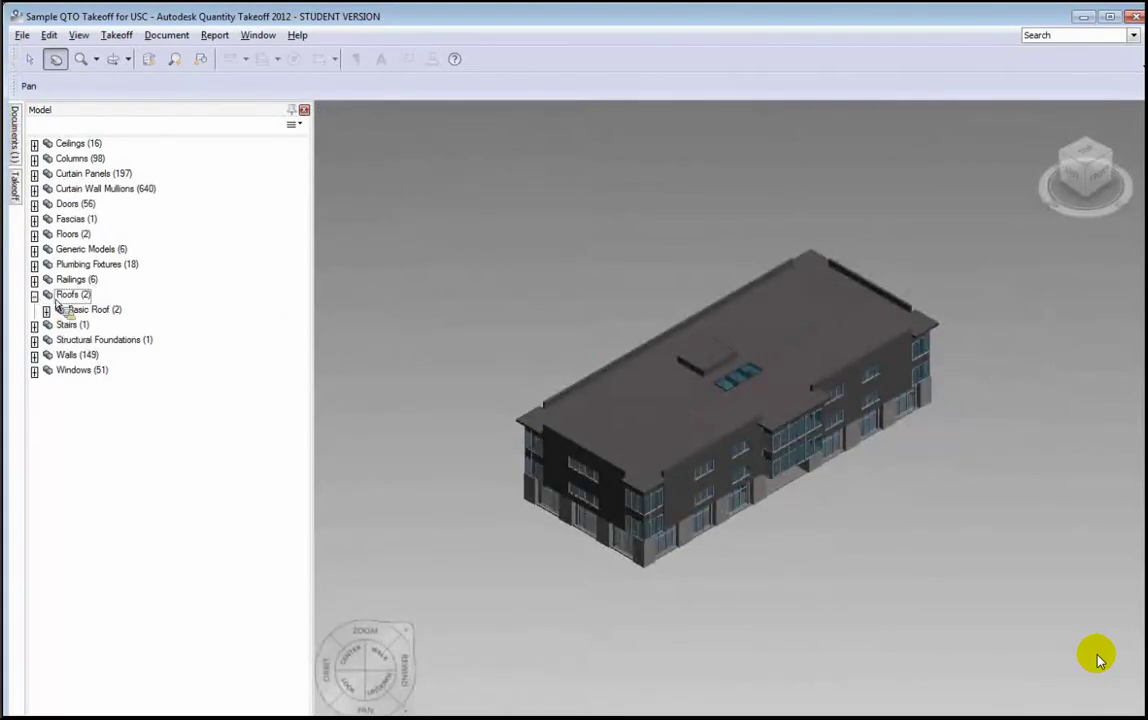
{"action": "left_click", "coordinate": [70, 296]}
{"action": "left_click_drag", "start_coordinate": [73, 302], "coordinate": [73, 366]}
{"action": "left_click", "coordinate": [71, 356]}
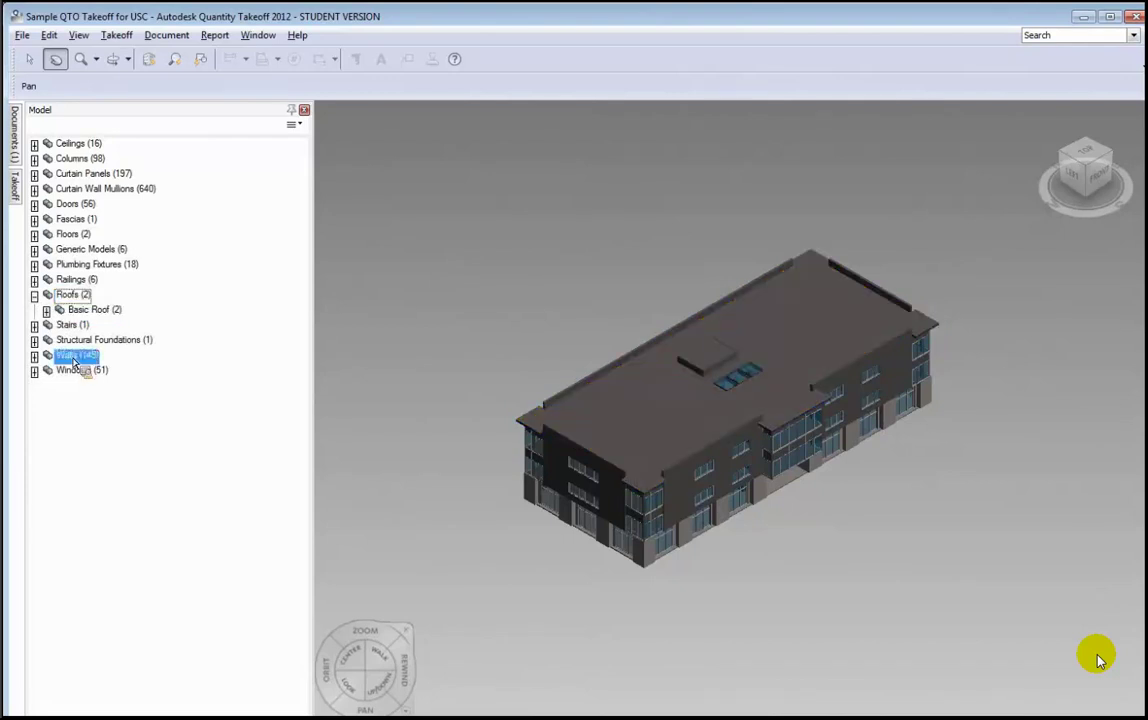
{"action": "left_click_drag", "start_coordinate": [78, 163], "coordinate": [77, 378]}
{"action": "left_click", "coordinate": [77, 378]}
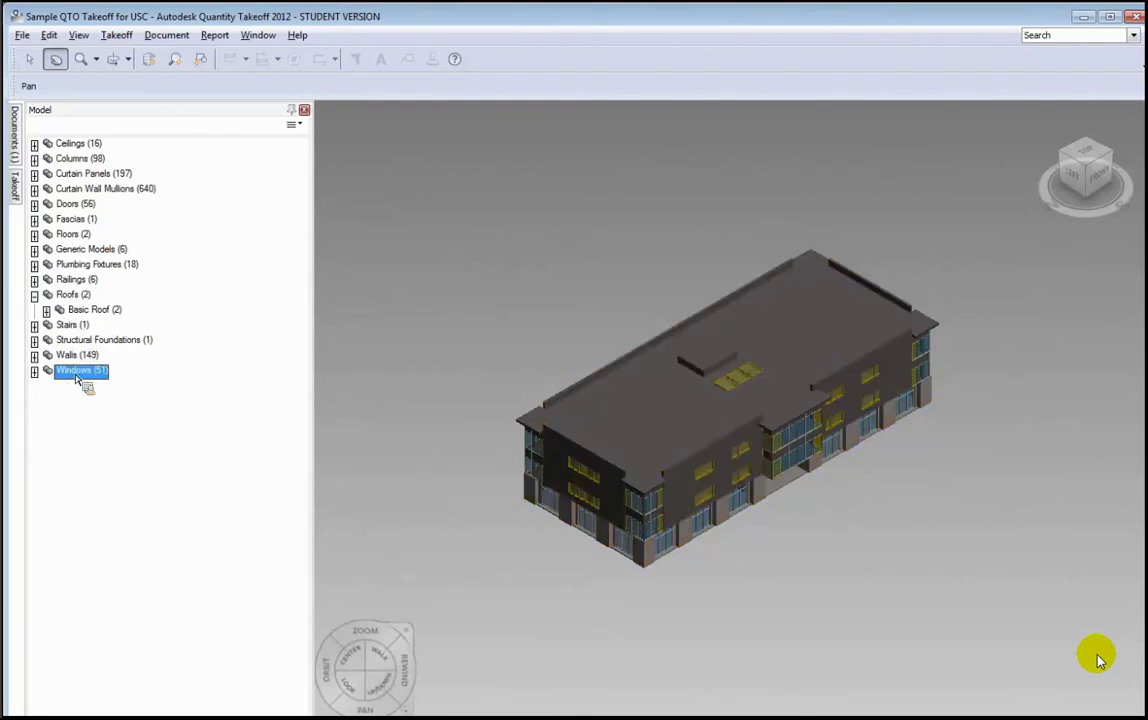
{"action": "left_click_drag", "start_coordinate": [77, 378], "coordinate": [73, 178]}
{"action": "left_click", "coordinate": [73, 178]}
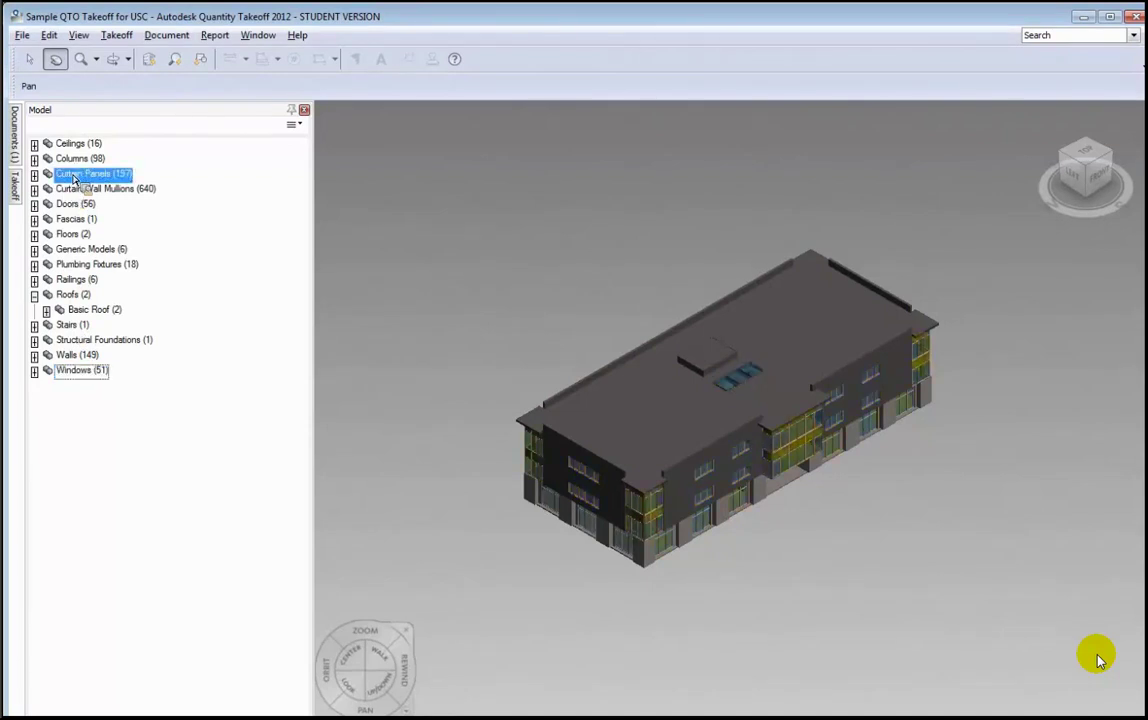
Expand Walls and Basic Wall, and perform a takeoff of the Exterior - EIFS on Mtl. Stud walls
{"action": "left_click_drag", "start_coordinate": [73, 178], "coordinate": [38, 366]}
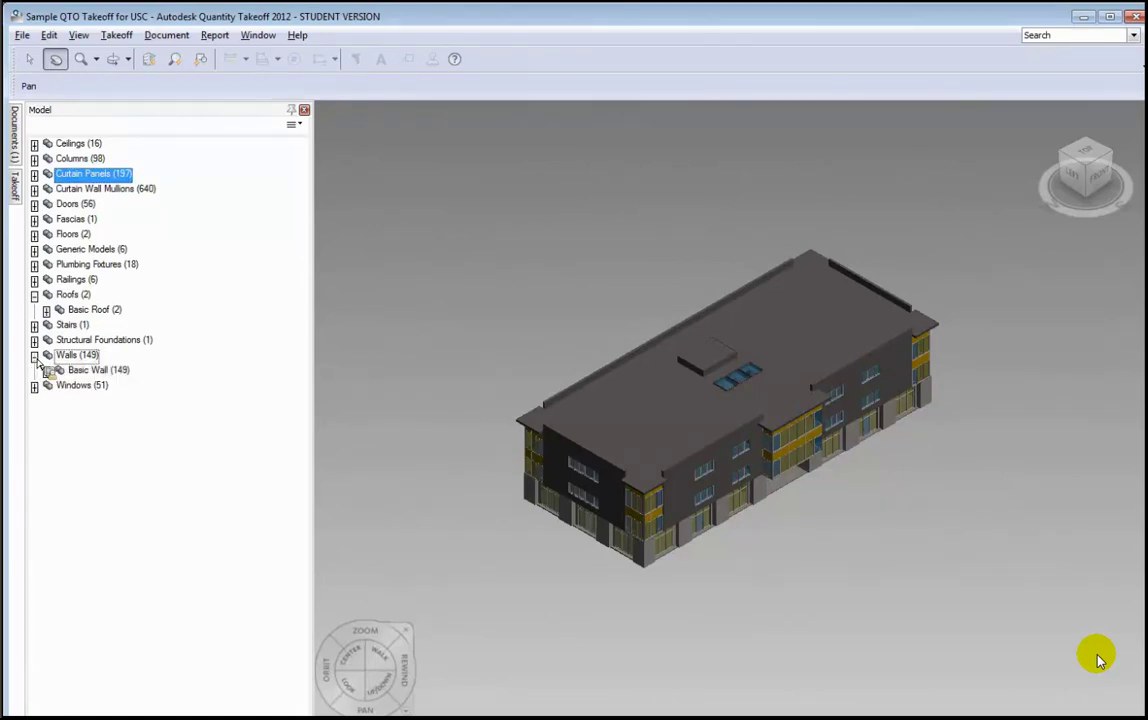
{"action": "left_click_drag", "start_coordinate": [37, 359], "coordinate": [117, 409]}
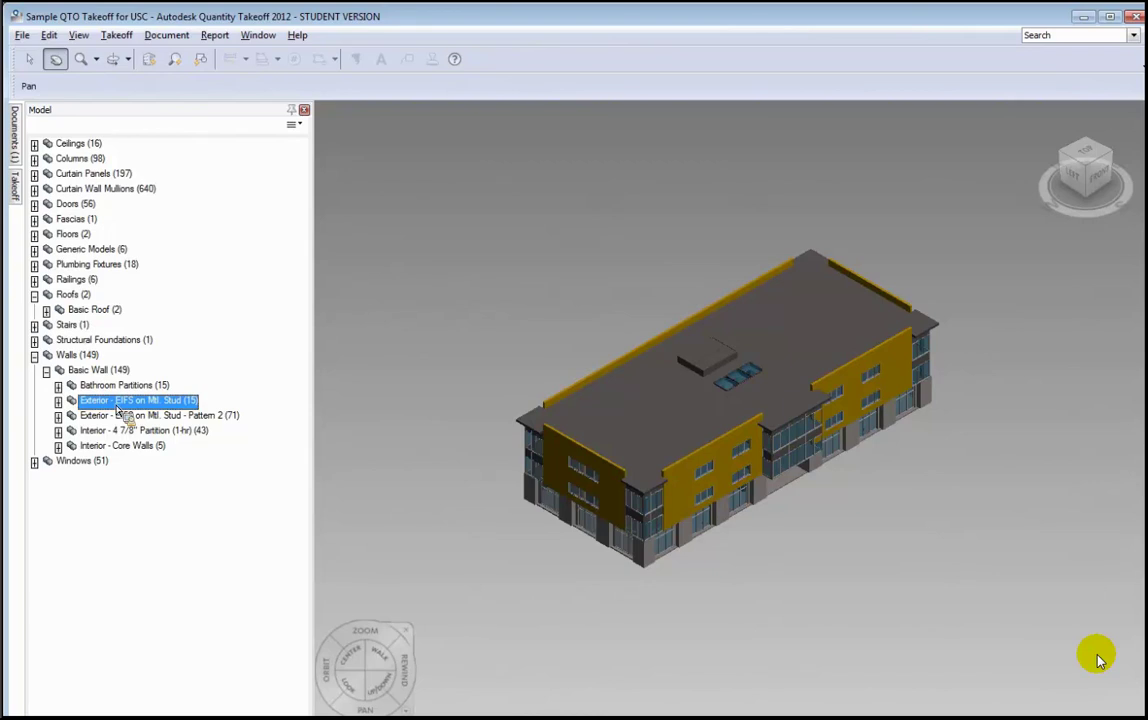
{"action": "right_click", "coordinate": [116, 406]}
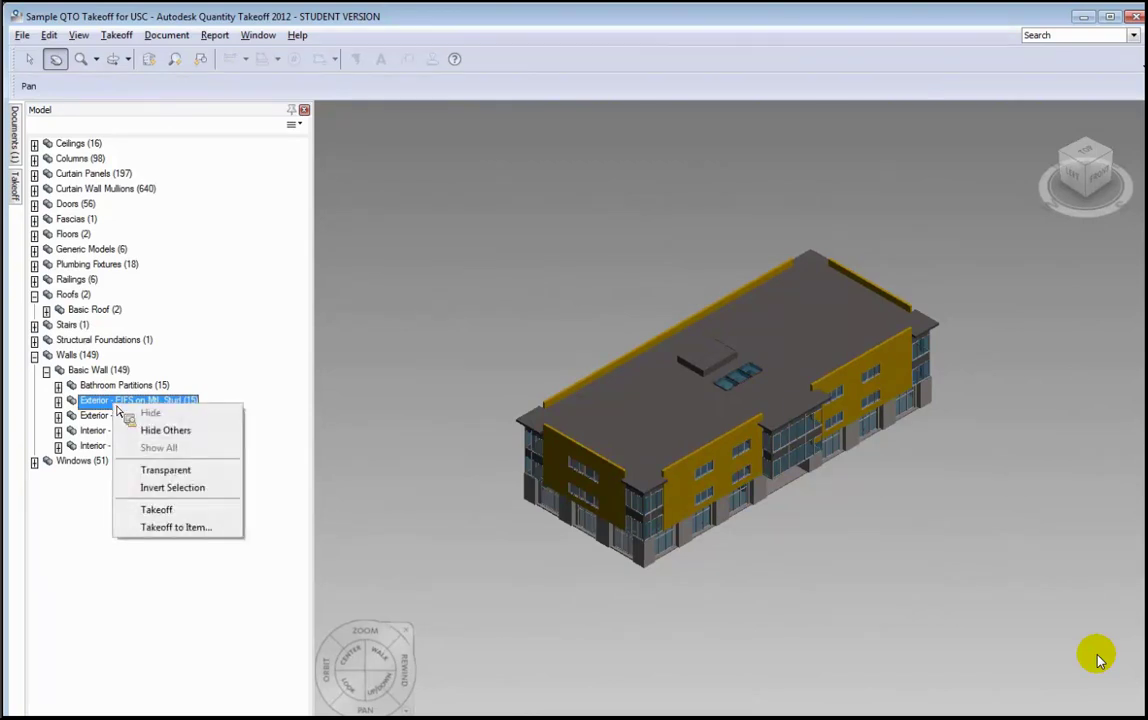
{"action": "left_click", "coordinate": [165, 515]}
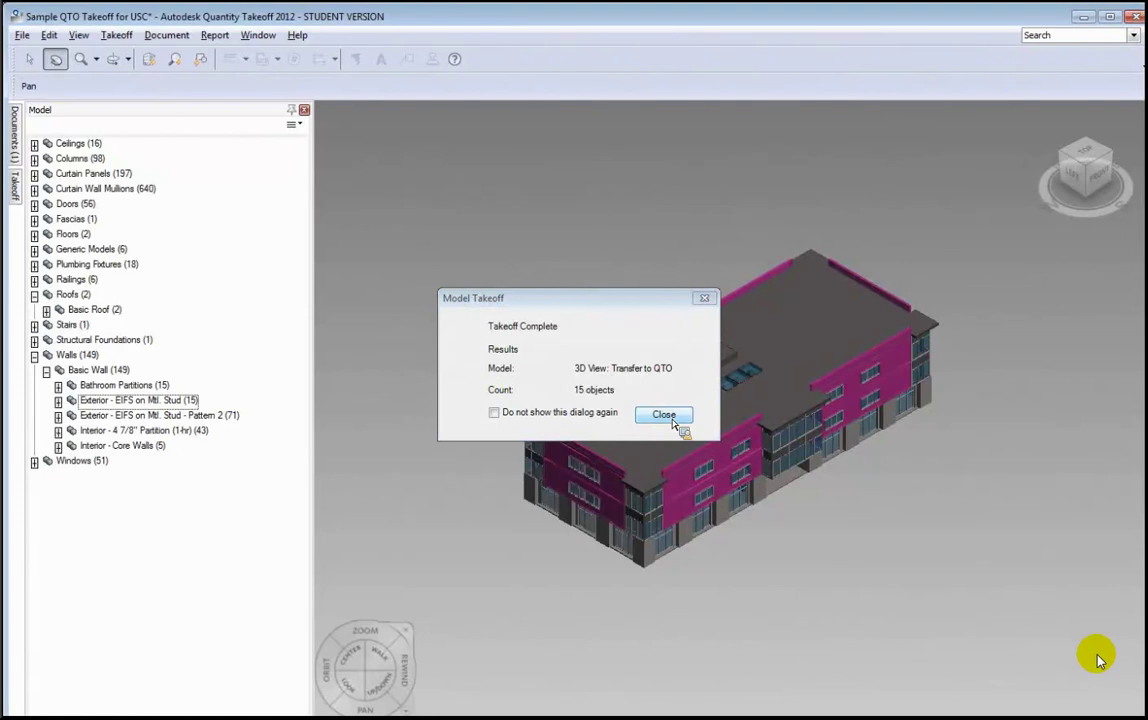
{"action": "left_click", "coordinate": [665, 417]}
{"action": "left_click", "coordinate": [665, 416]}
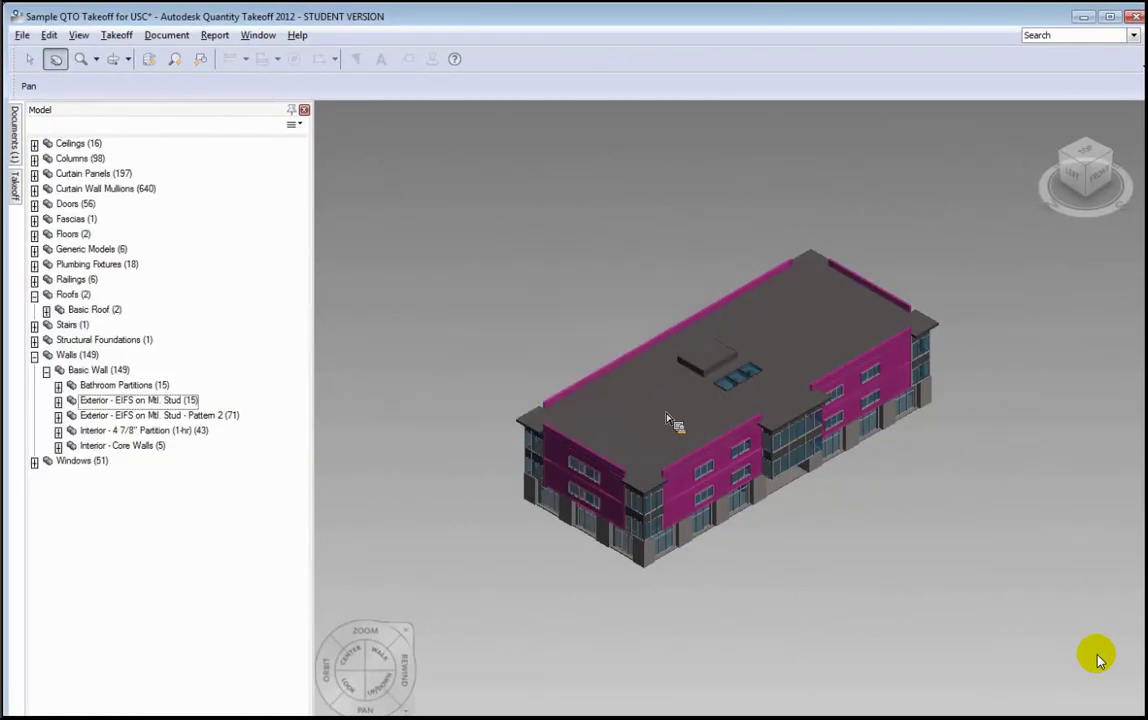
Show the takeoff list, expand the exterior EIFS wall group, and widen the Description column to reveal the full wall names
{"action": "left_click", "coordinate": [16, 188]}
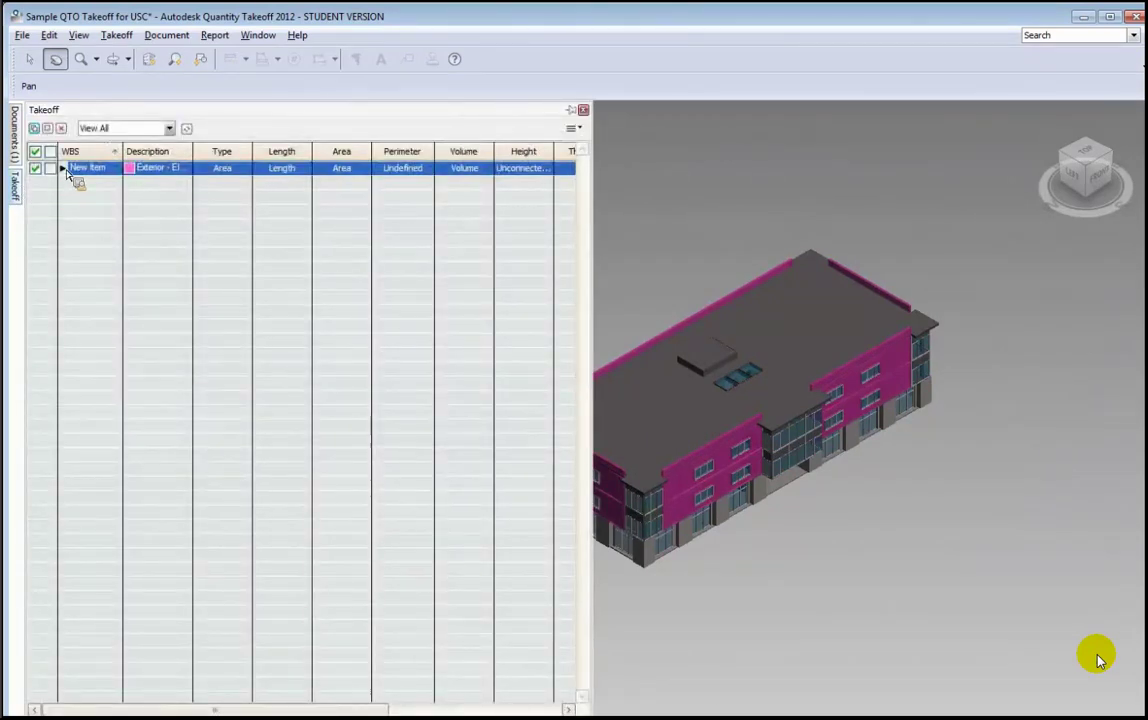
{"action": "left_click", "coordinate": [63, 168]}
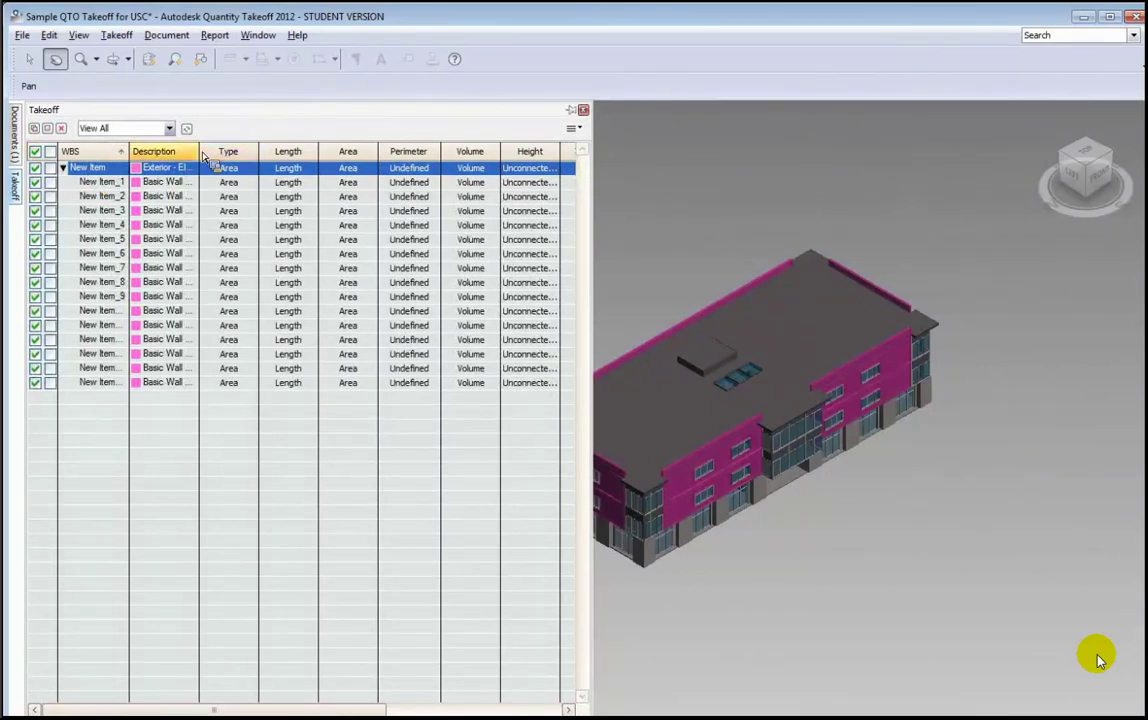
{"action": "left_click_drag", "start_coordinate": [200, 158], "coordinate": [254, 161]}
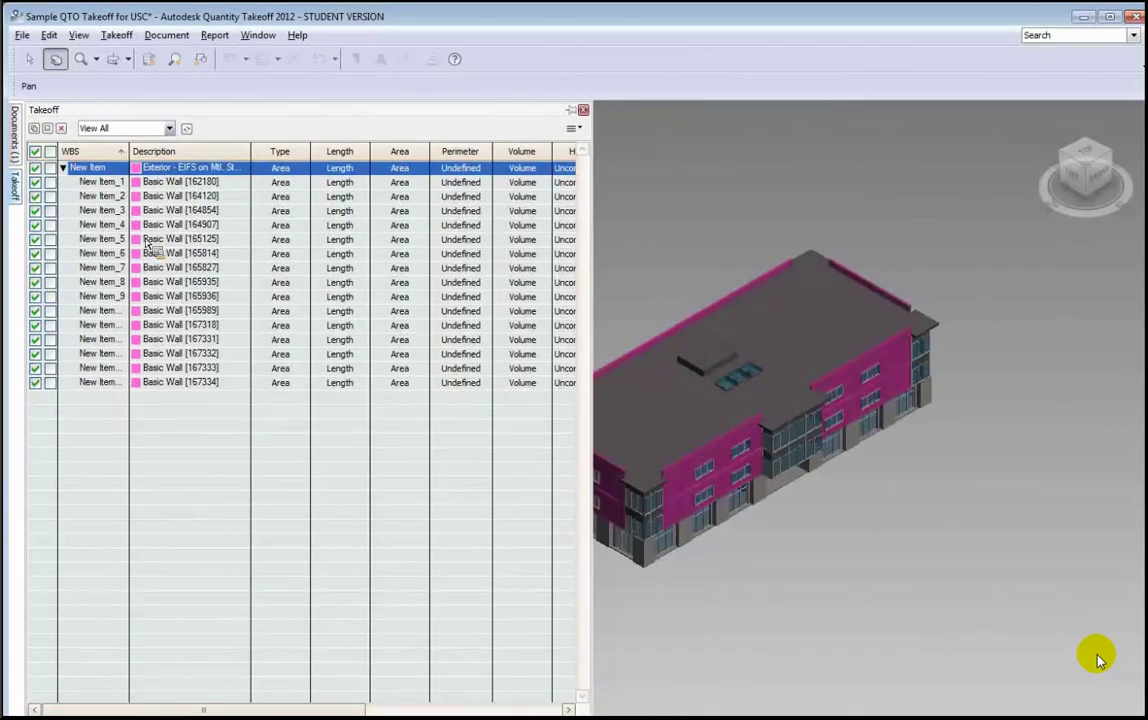
Select several individual walls in the takeoff list to locate each in the 3D model, and collapse the wall group
{"action": "left_click", "coordinate": [104, 224]}
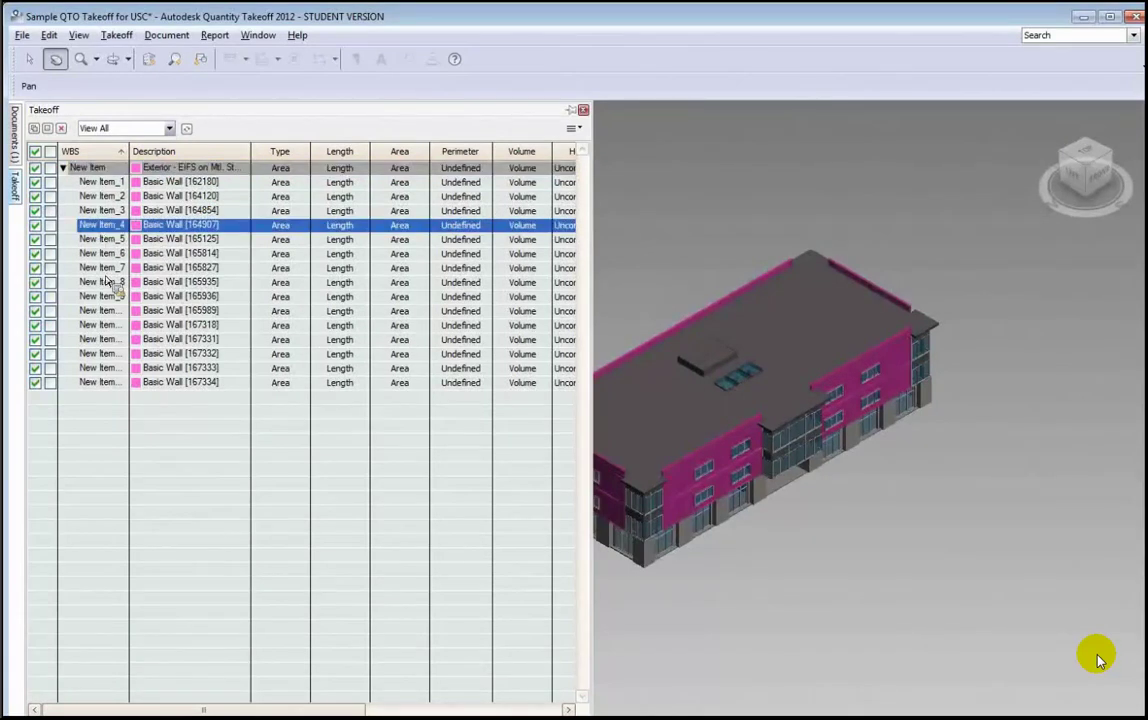
{"action": "left_click", "coordinate": [105, 268]}
{"action": "left_click", "coordinate": [108, 310]}
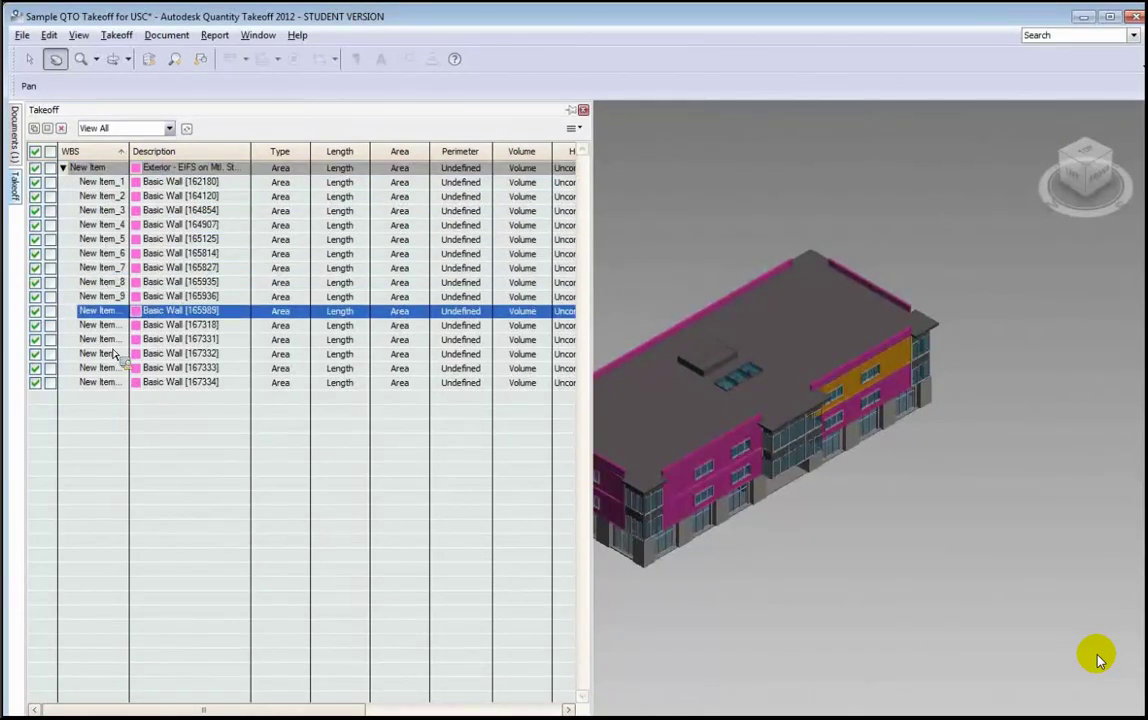
{"action": "left_click", "coordinate": [112, 355]}
{"action": "left_click", "coordinate": [107, 384]}
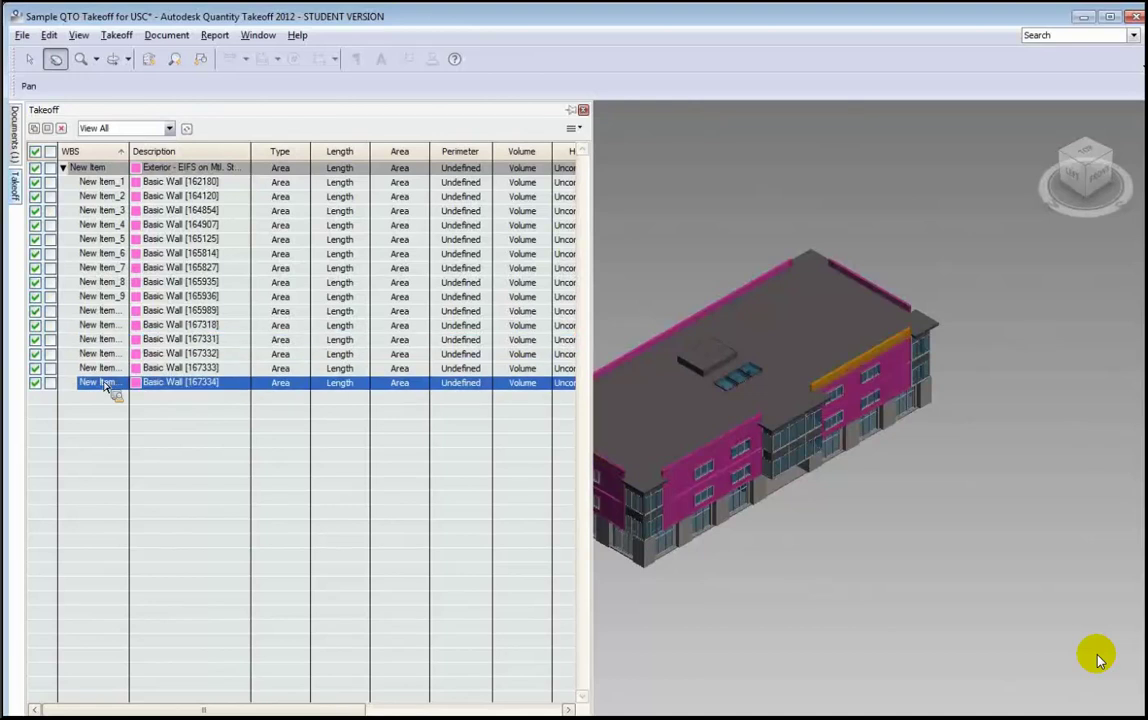
{"action": "left_click", "coordinate": [107, 369]}
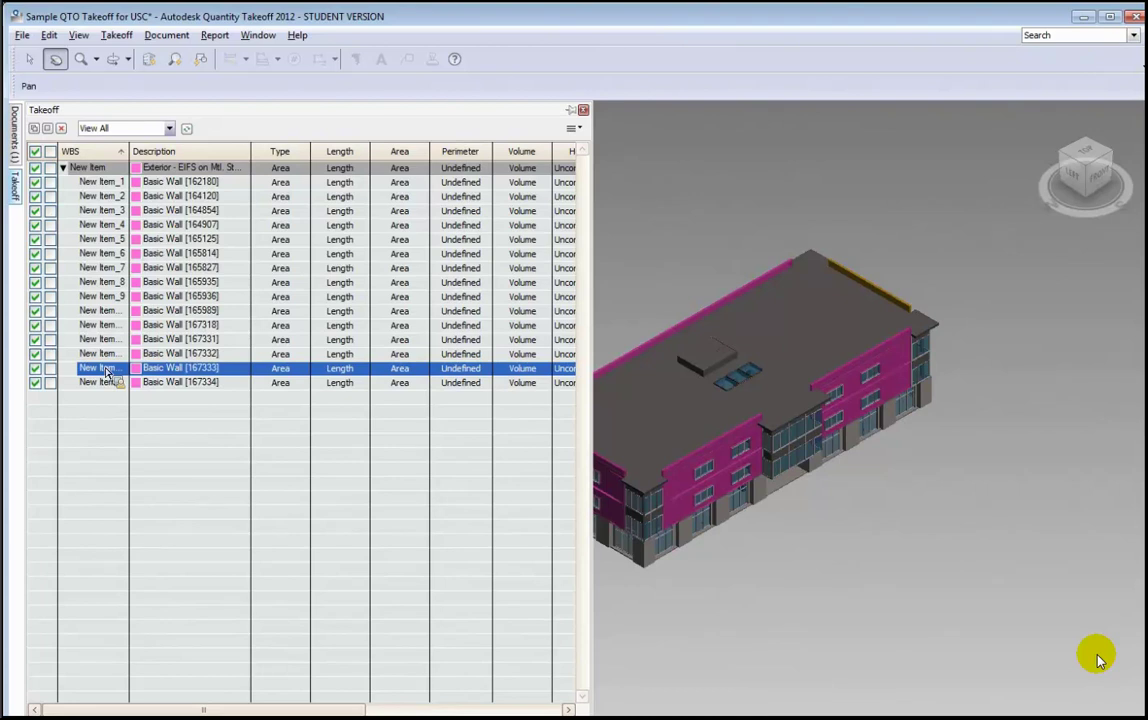
{"action": "left_click_drag", "start_coordinate": [107, 372], "coordinate": [68, 175]}
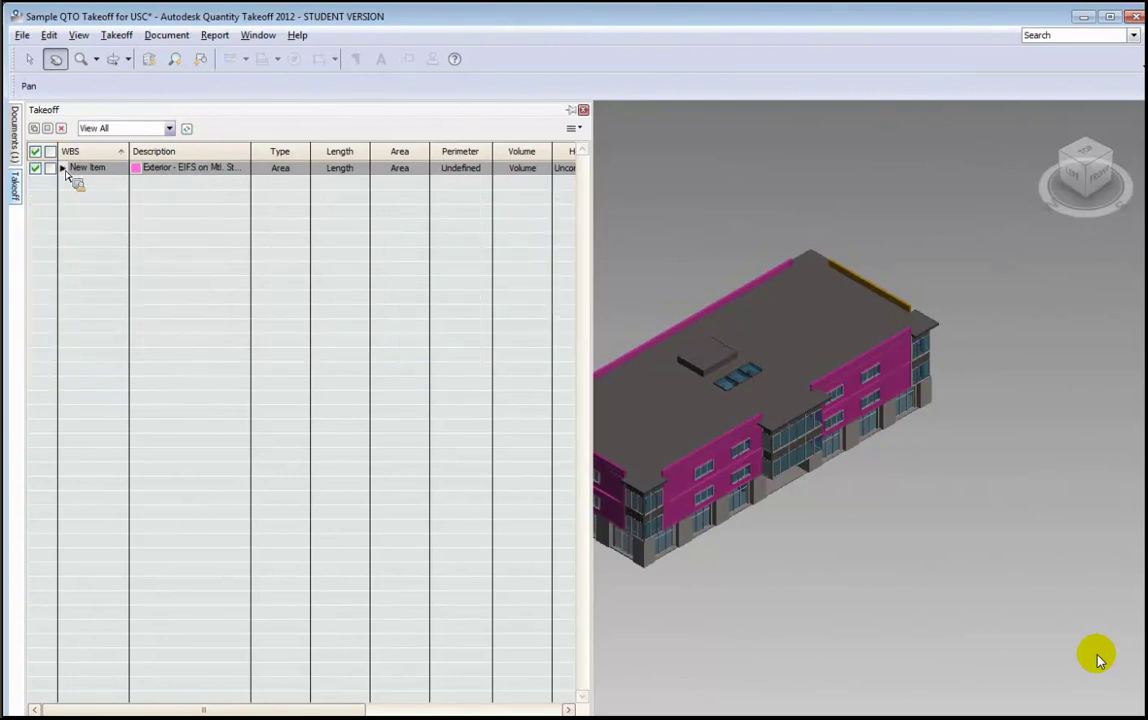
Hide the Model and Documents palettes, leaving only Takeoff docked, and maximize the program window
{"action": "left_click", "coordinate": [15, 128]}
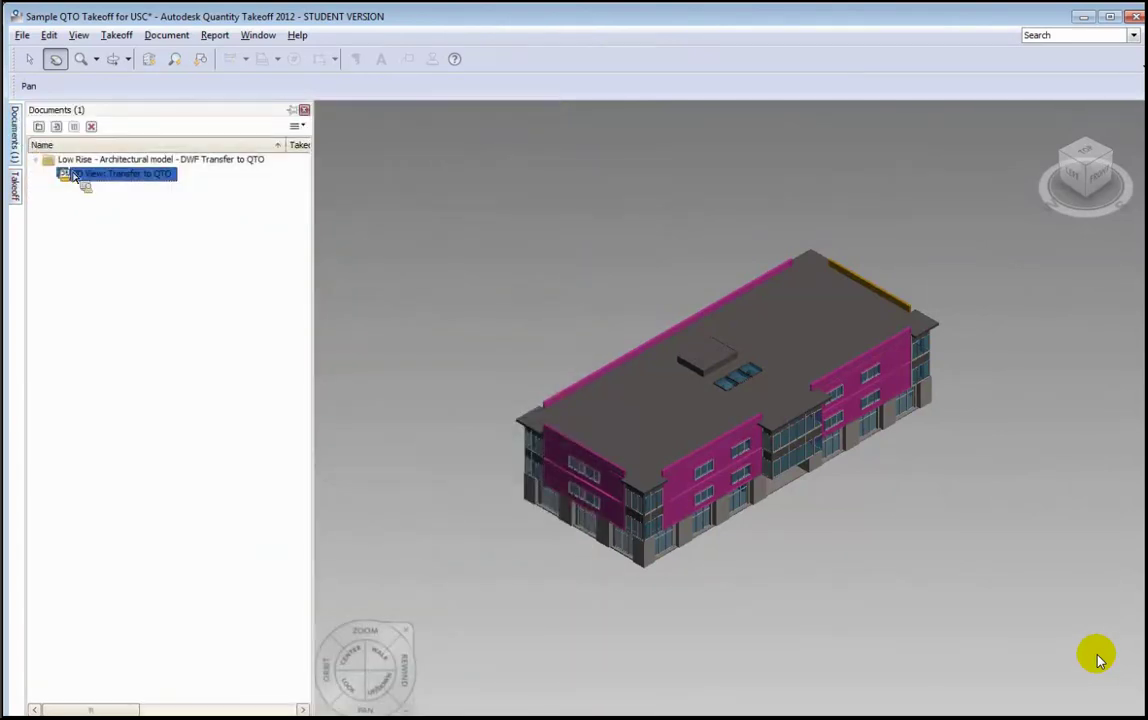
{"action": "left_click_drag", "start_coordinate": [72, 175], "coordinate": [238, 62]}
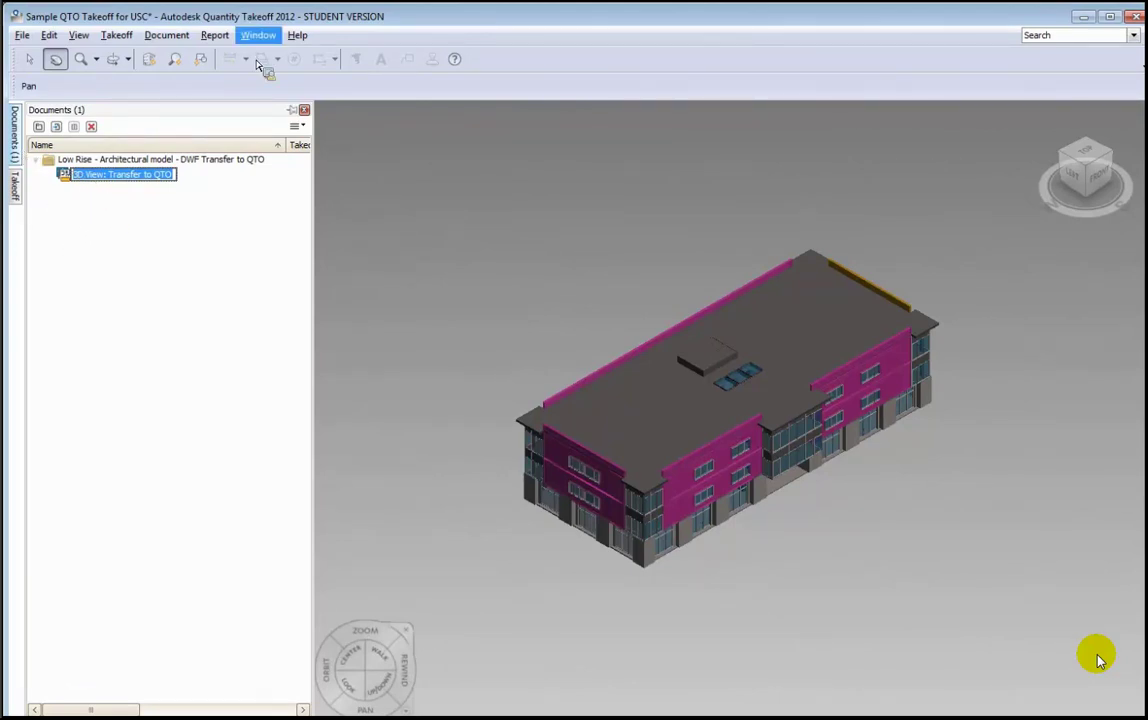
{"action": "left_click", "coordinate": [258, 35]}
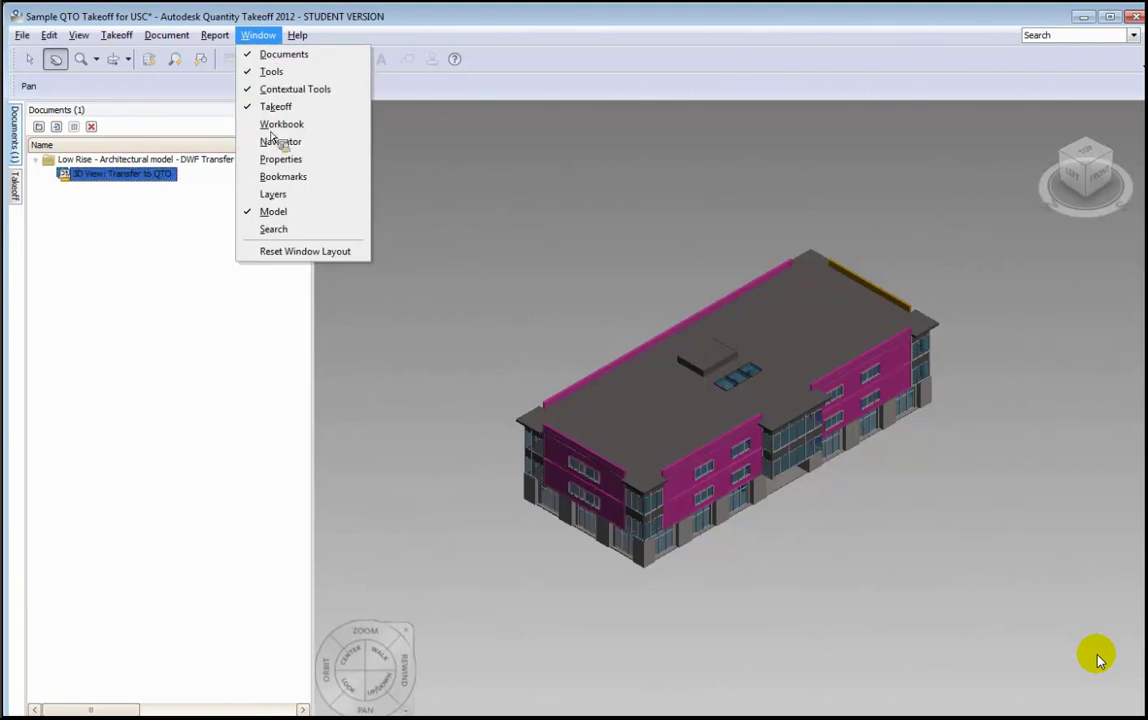
{"action": "left_click", "coordinate": [278, 212]}
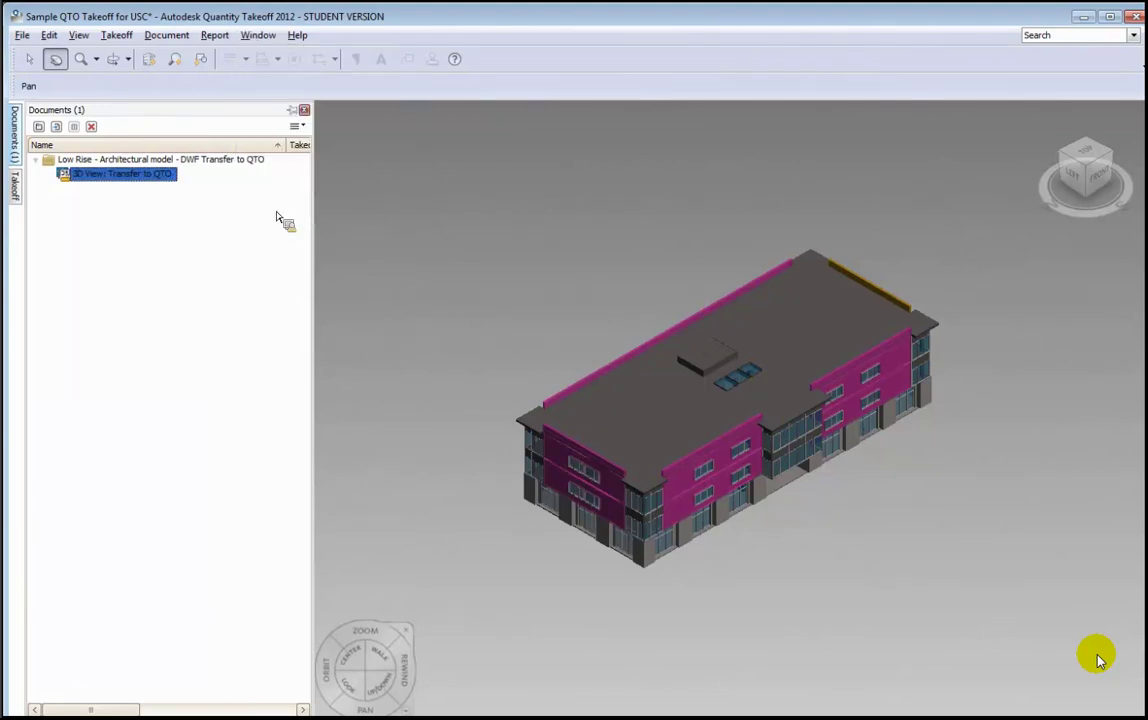
{"action": "left_click", "coordinate": [301, 110]}
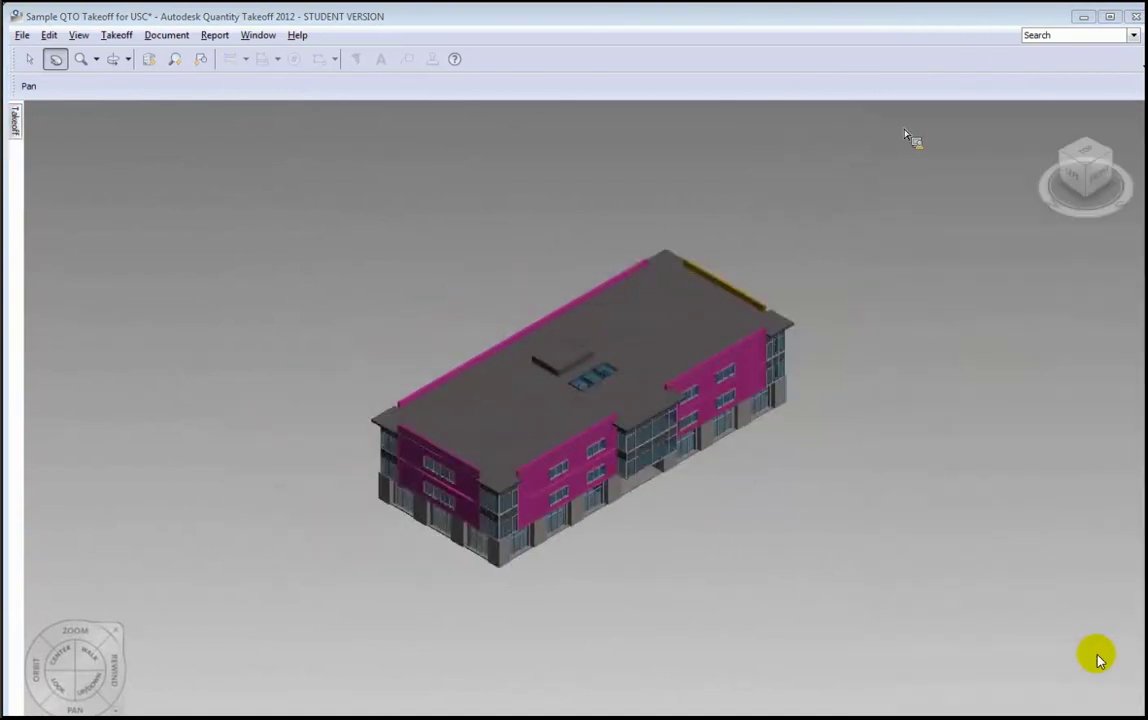
{"action": "left_click", "coordinate": [1110, 17]}
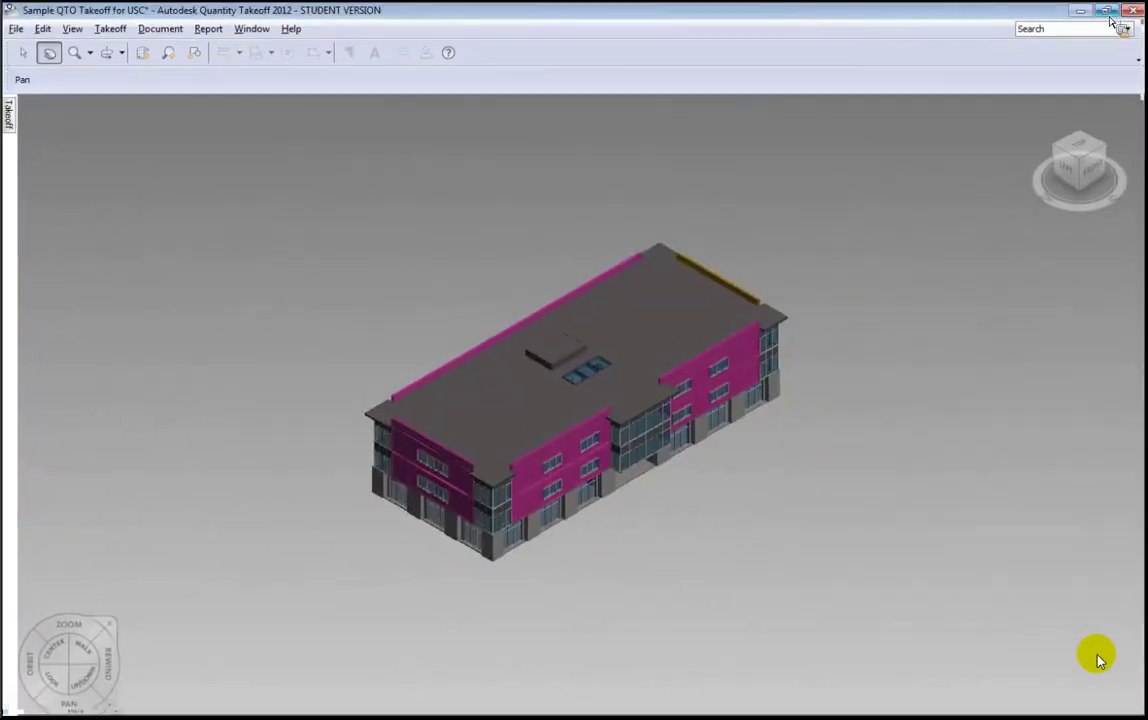
{"action": "left_click", "coordinate": [12, 112]}
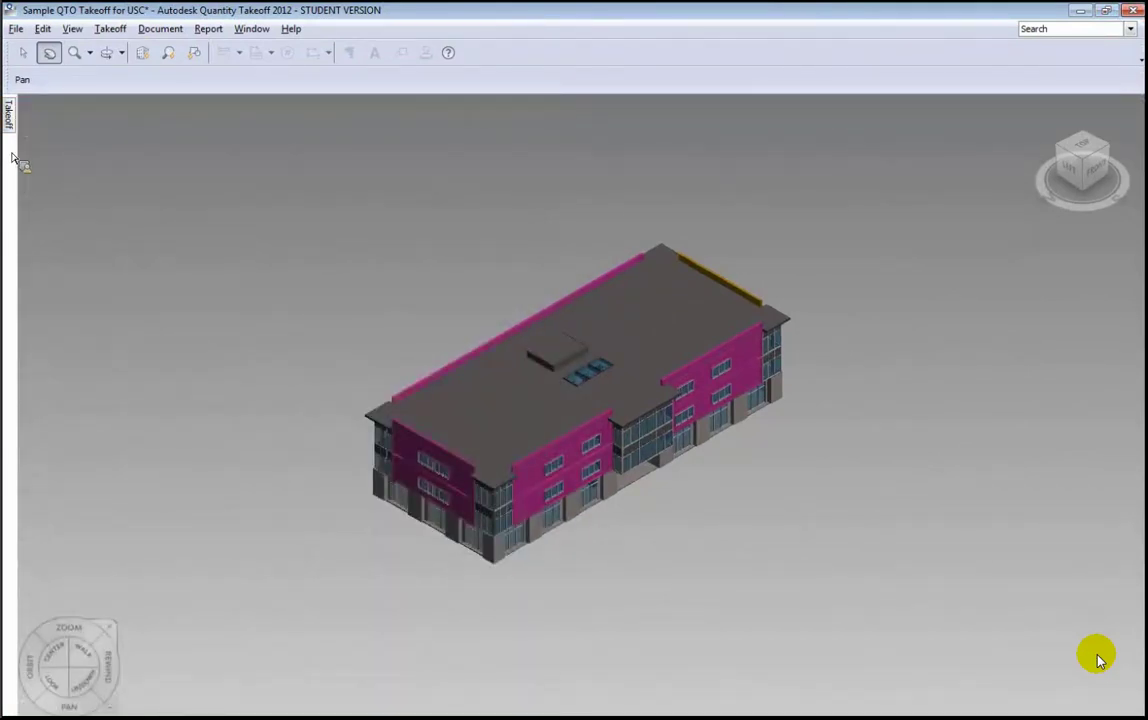
Bring back the Model palette beside Takeoff and expand the Stairs category in the model tree
{"action": "mouse_move", "coordinate": [12, 128]}
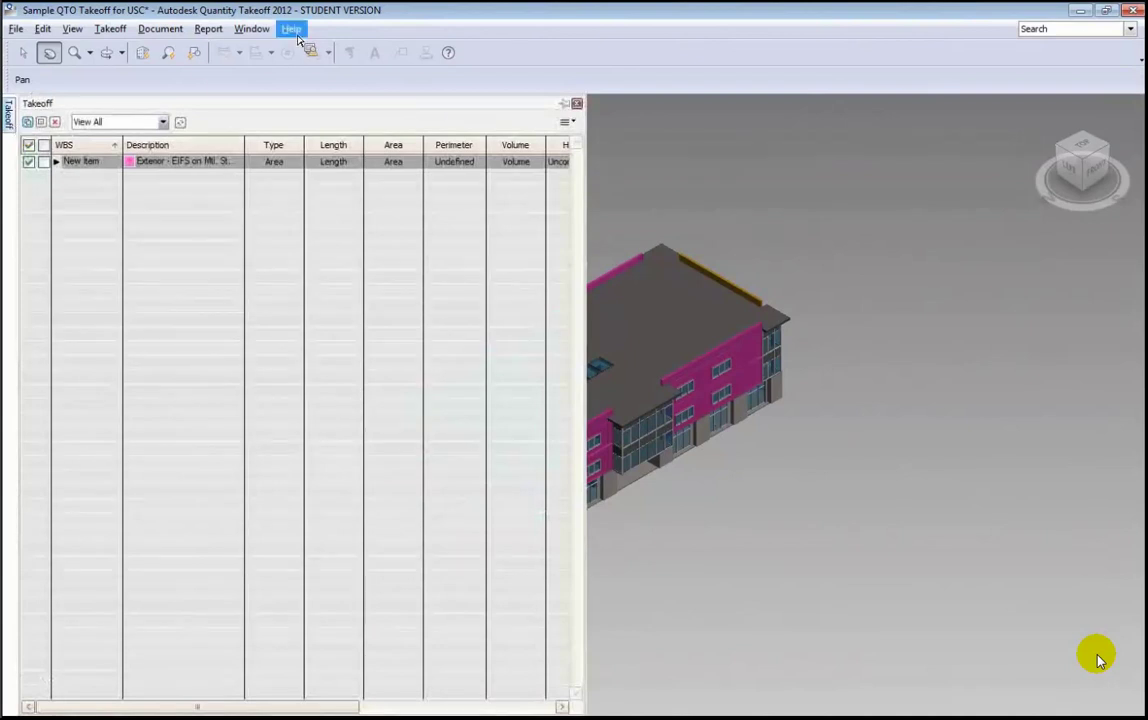
{"action": "left_click", "coordinate": [251, 29]}
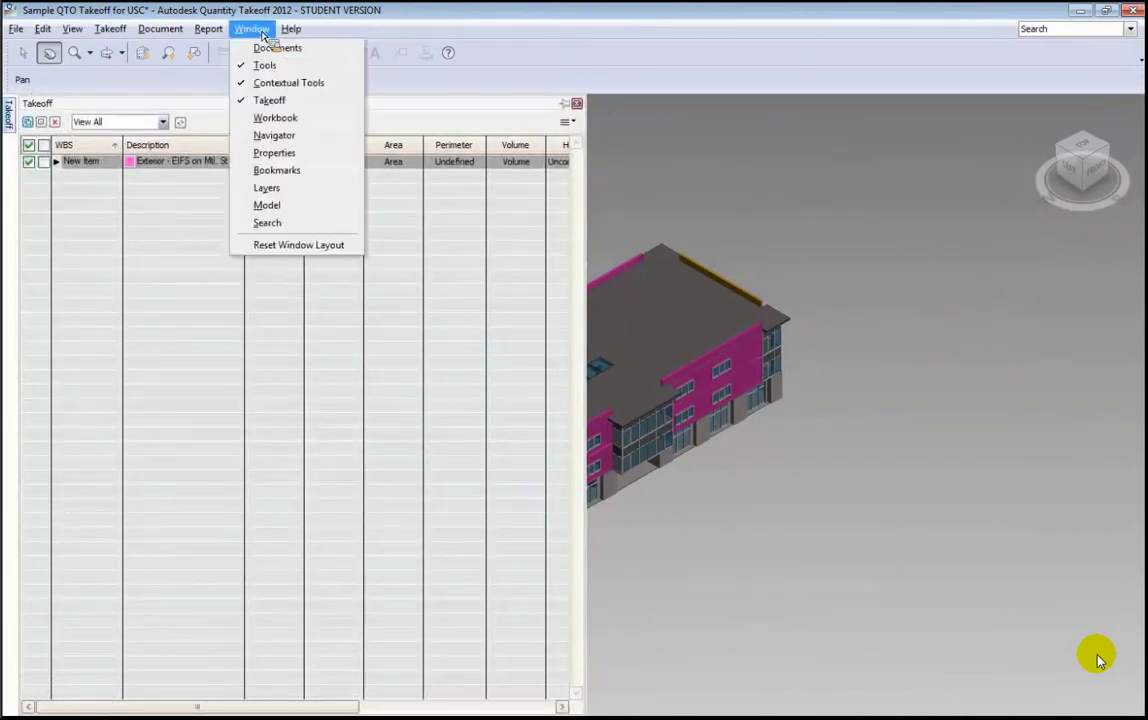
{"action": "left_click", "coordinate": [268, 205]}
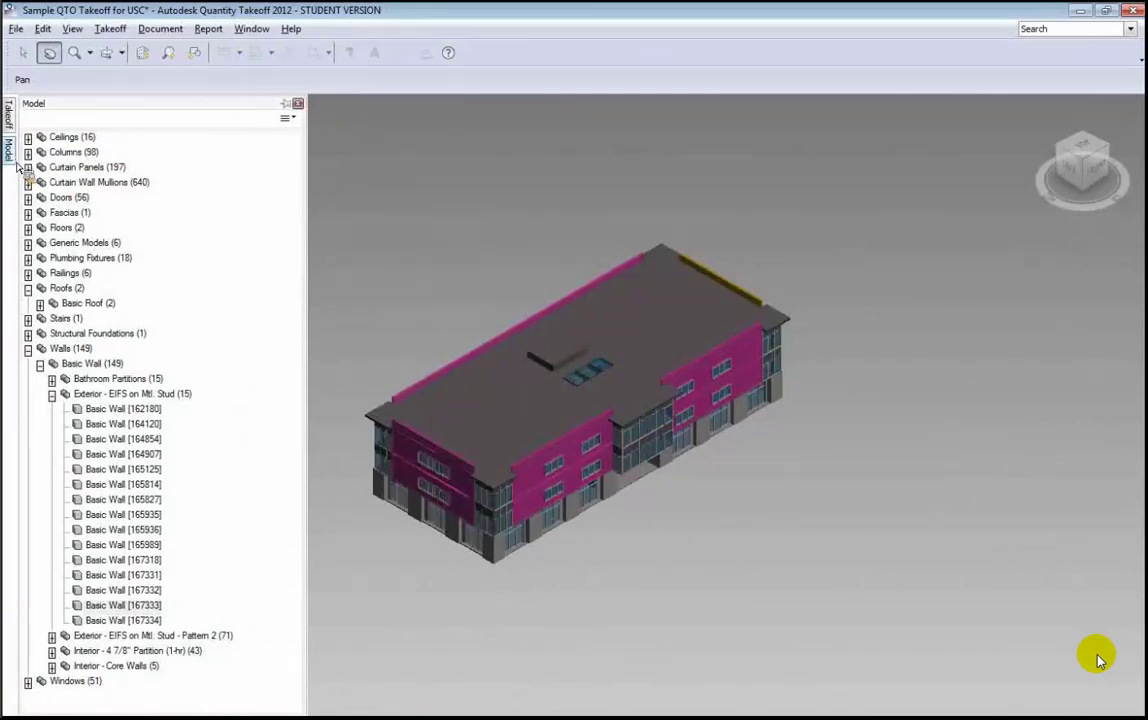
{"action": "left_click", "coordinate": [64, 319]}
{"action": "double_click", "coordinate": [66, 320]}
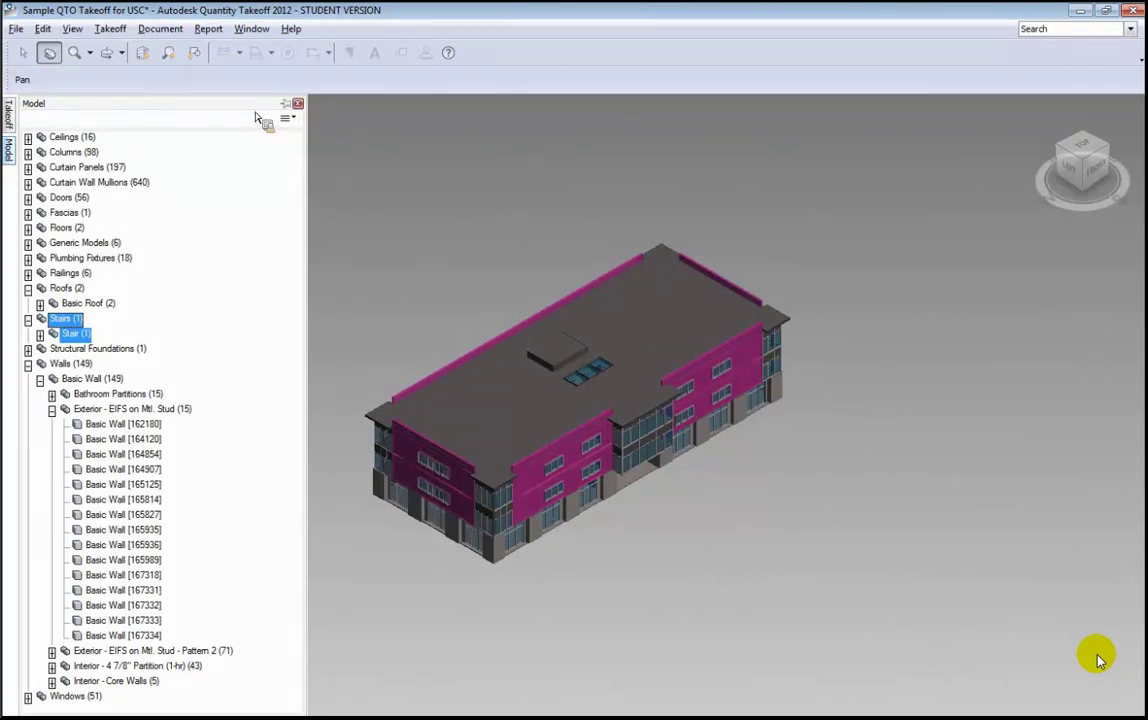
Delete the Exterior - EIFS on Mtl. Stud item together with its takeoff from the takeoff list
{"action": "left_click", "coordinate": [9, 115]}
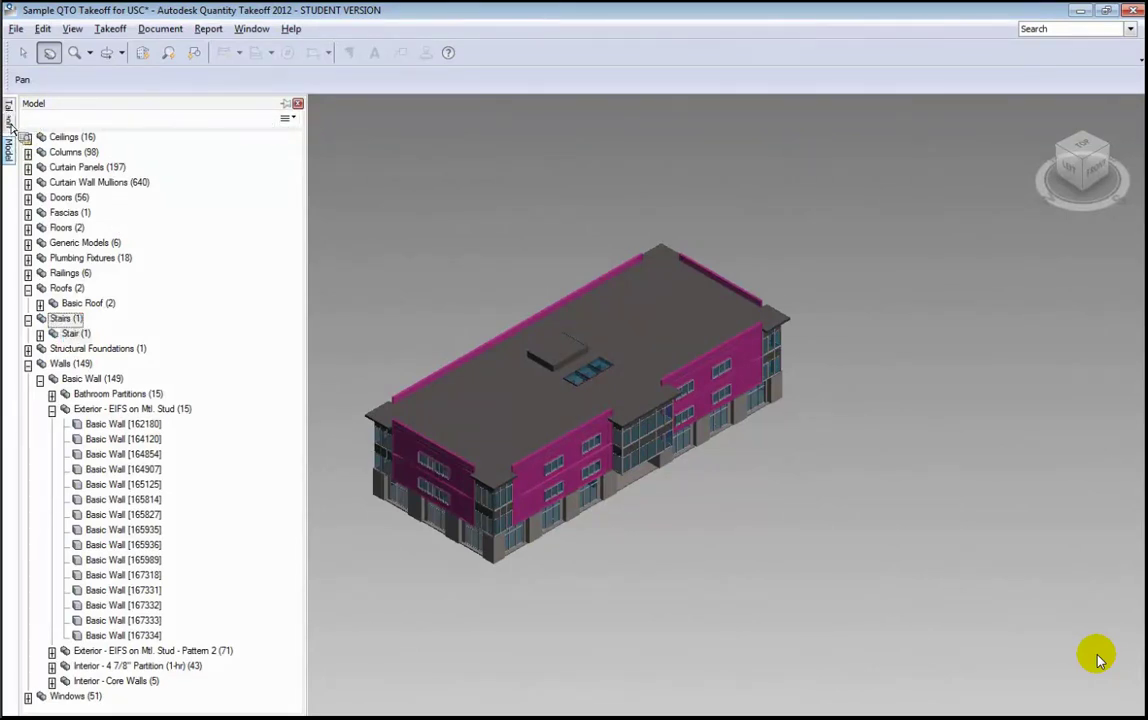
{"action": "left_click", "coordinate": [97, 168]}
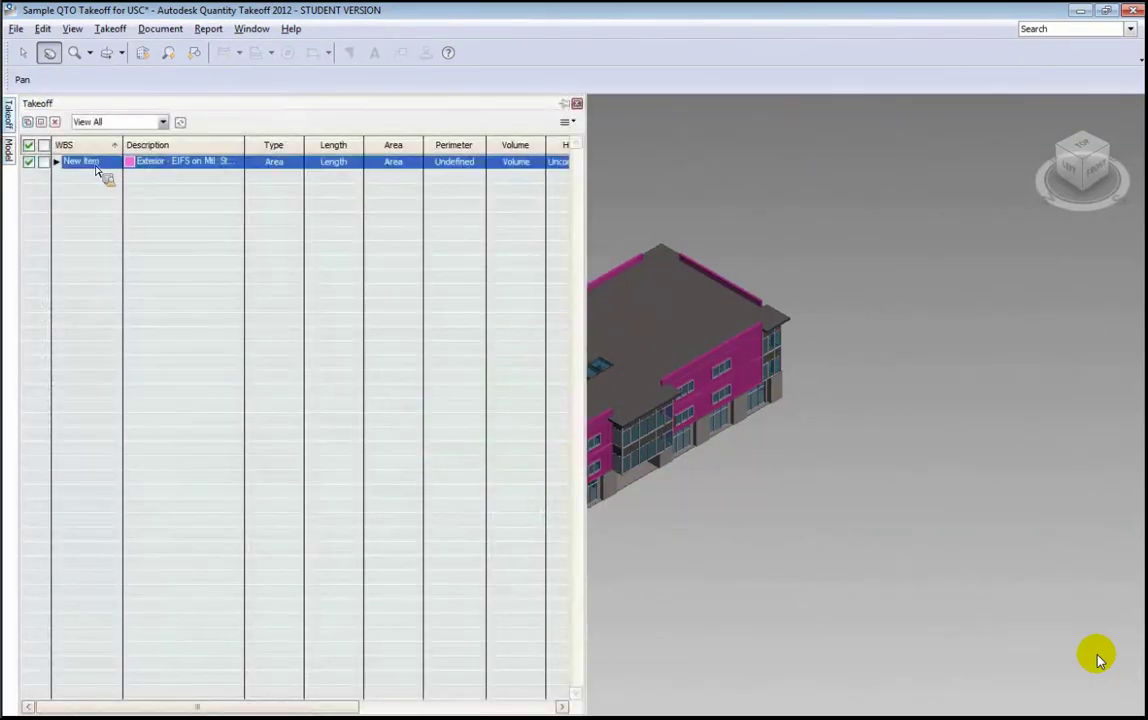
{"action": "right_click", "coordinate": [97, 170]}
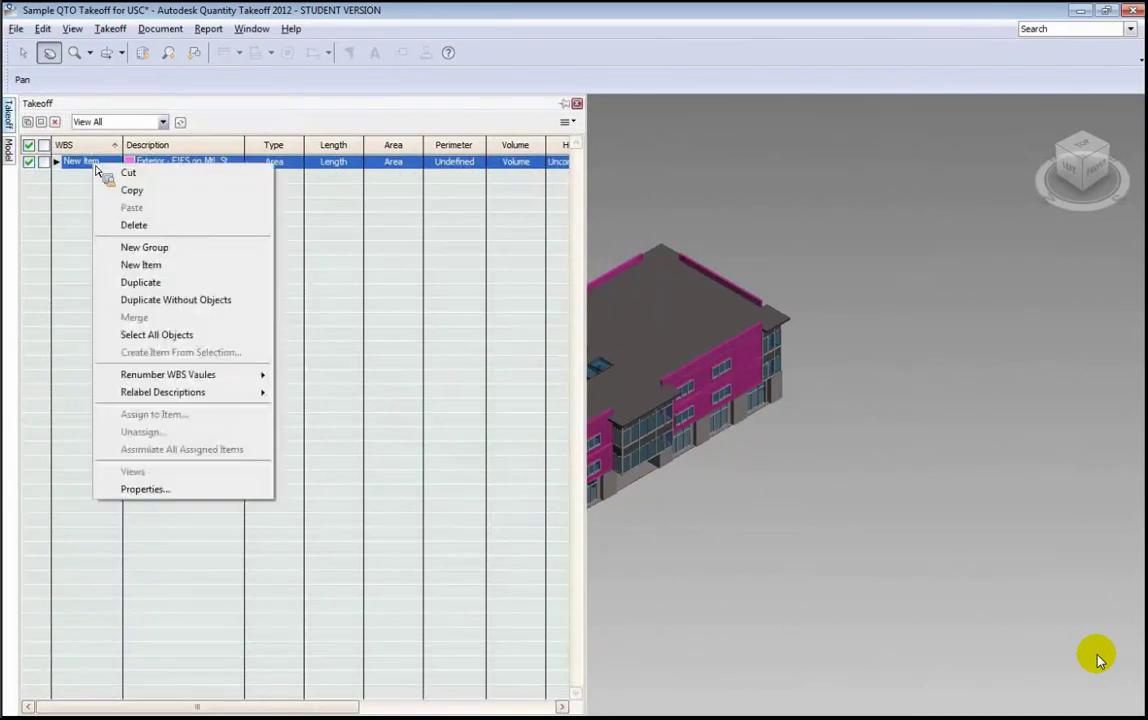
{"action": "left_click", "coordinate": [134, 229]}
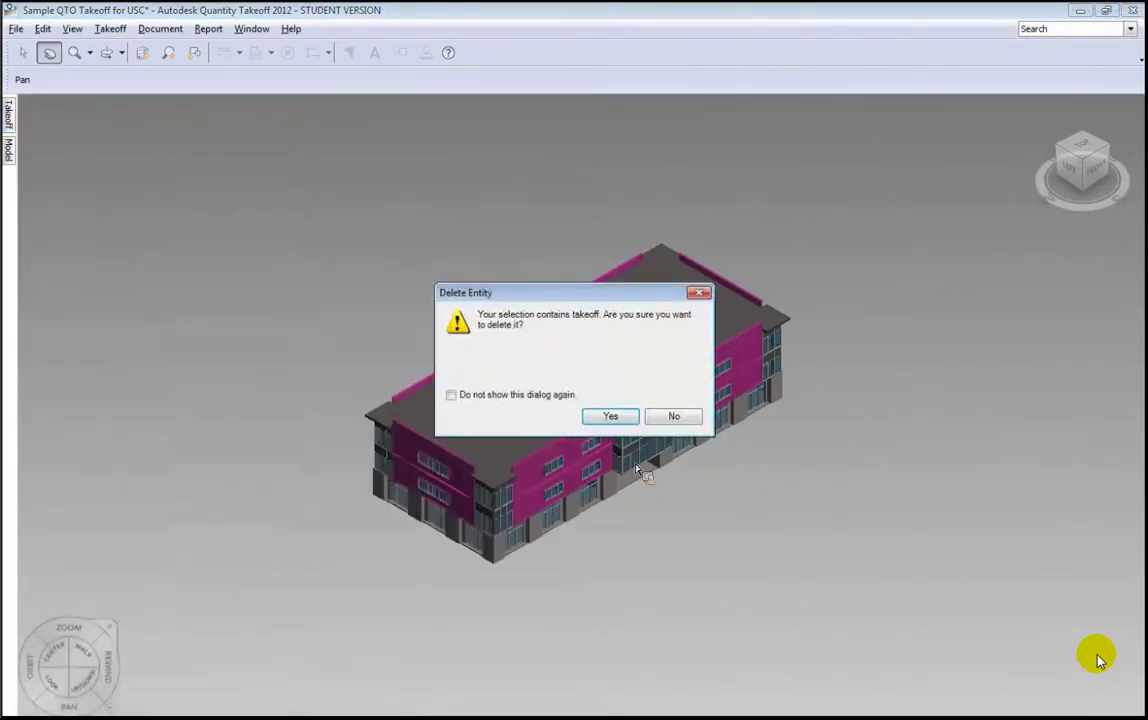
{"action": "left_click", "coordinate": [610, 420]}
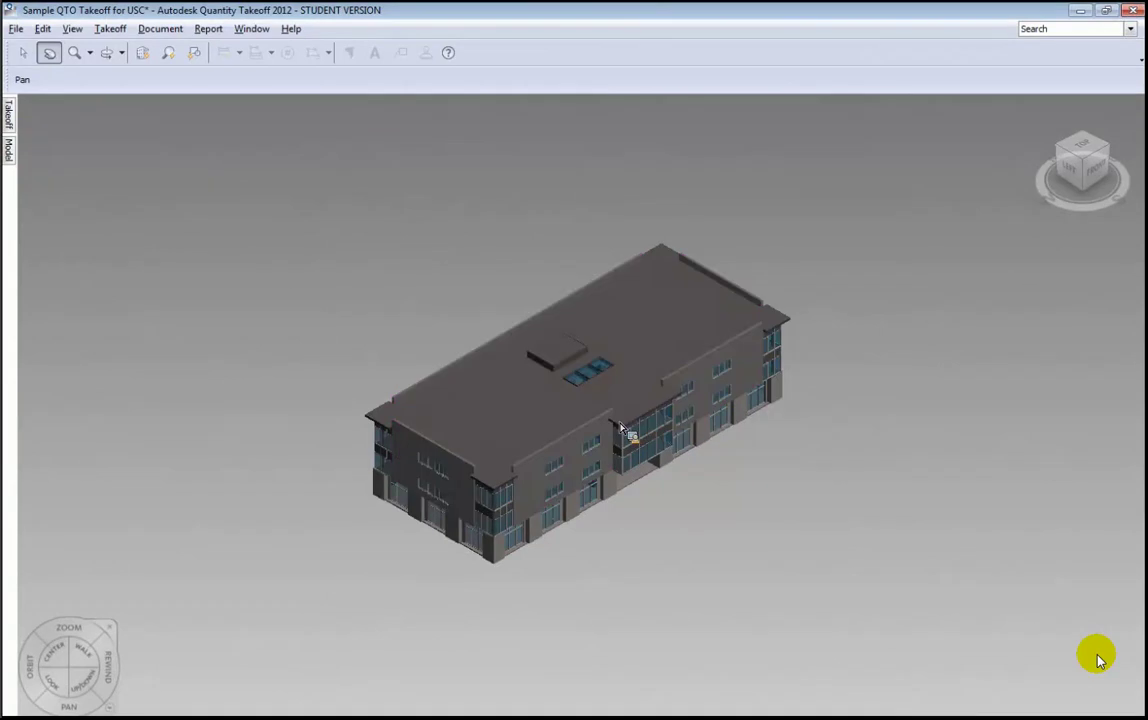
Run a model takeoff of the entire 3D building model and dismiss the results dialog
{"action": "mouse_move", "coordinate": [14, 128]}
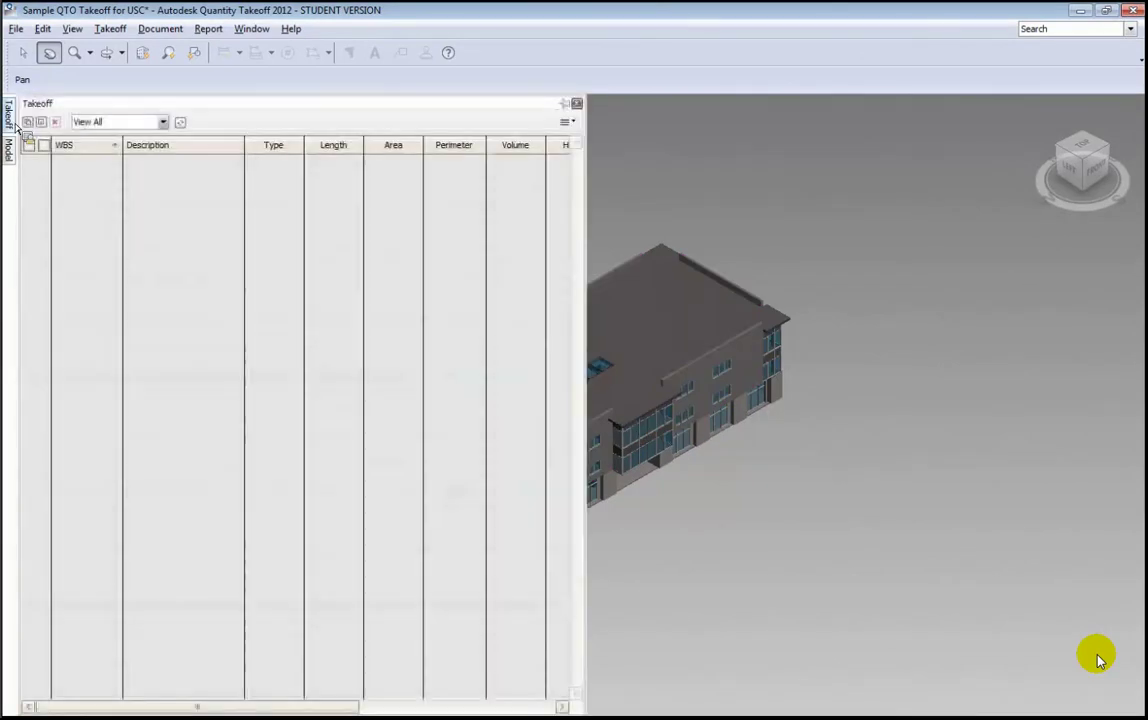
{"action": "left_click", "coordinate": [115, 31]}
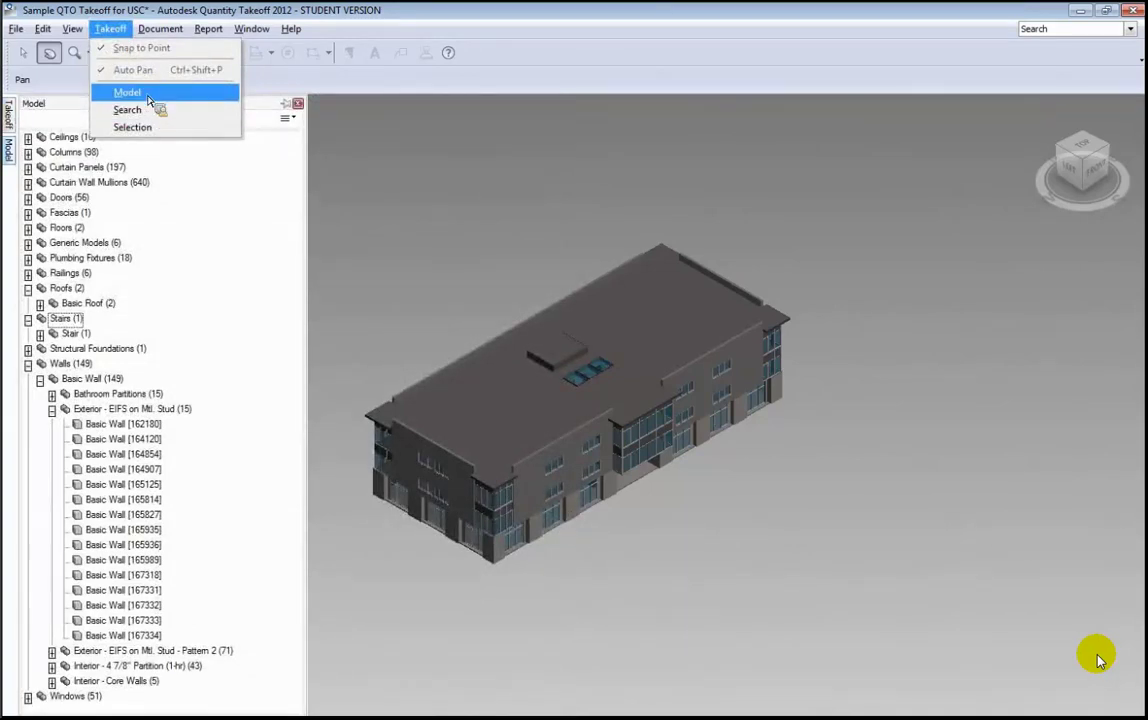
{"action": "left_click", "coordinate": [148, 97]}
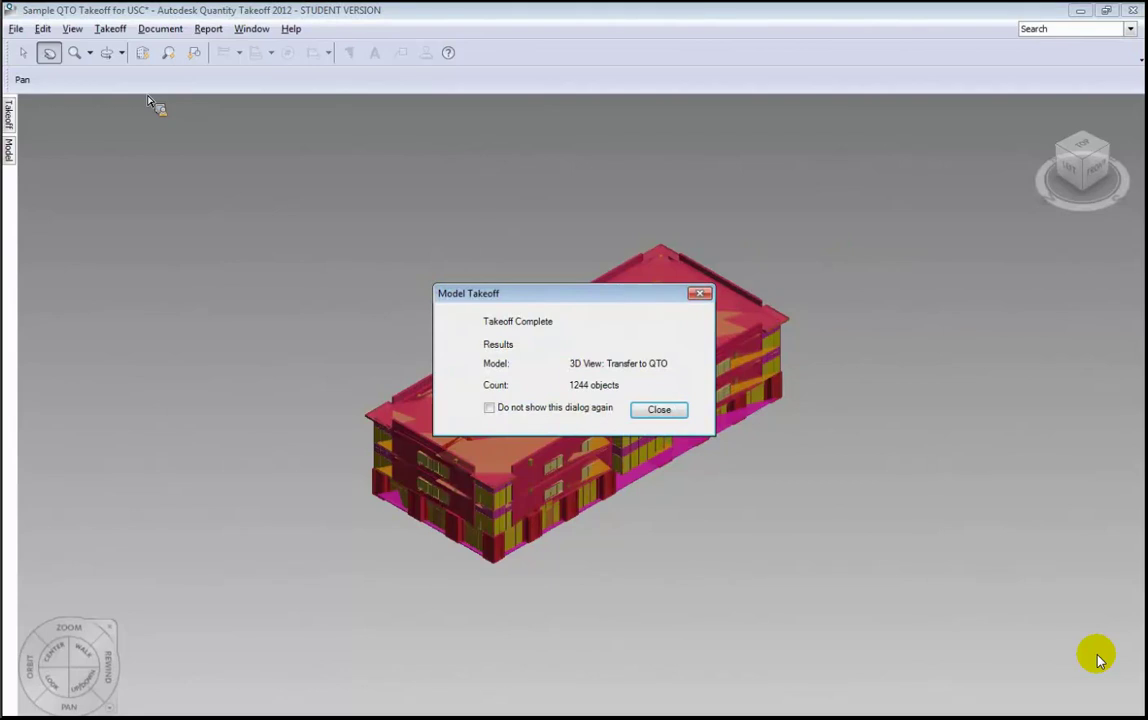
{"action": "left_click", "coordinate": [670, 413]}
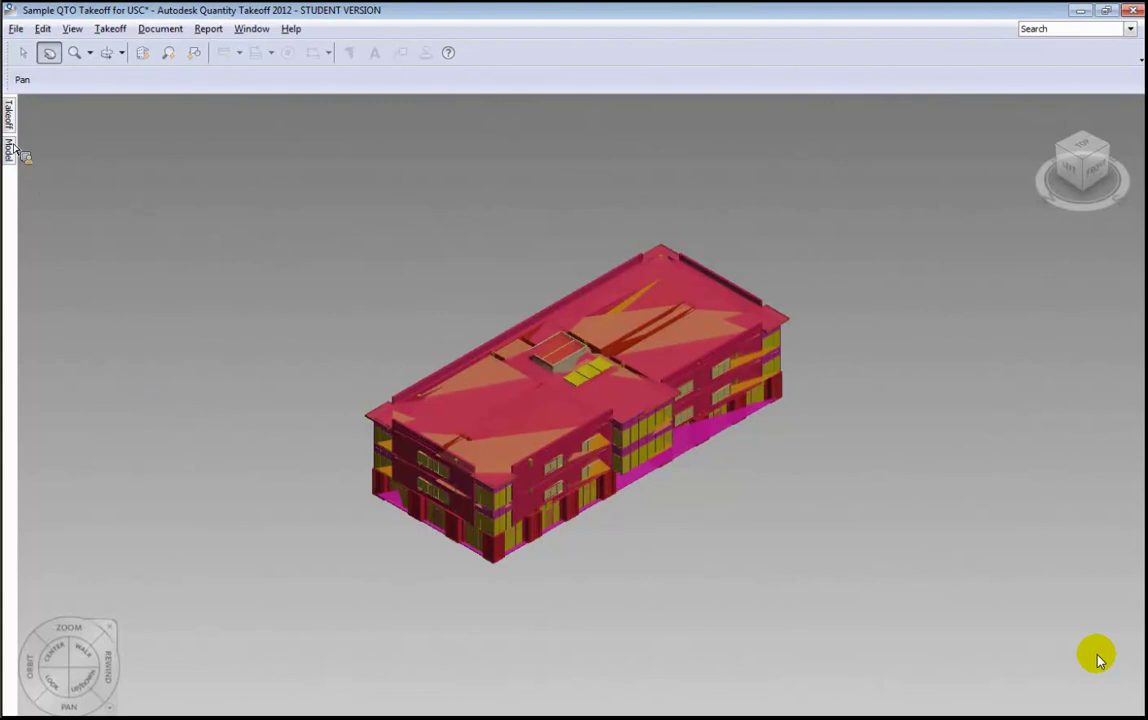
Expand the 3D View: Transfer to QTO takeoff group, its Doors category, and the Curtain Wall Dbl Glass doors
{"action": "mouse_move", "coordinate": [14, 127]}
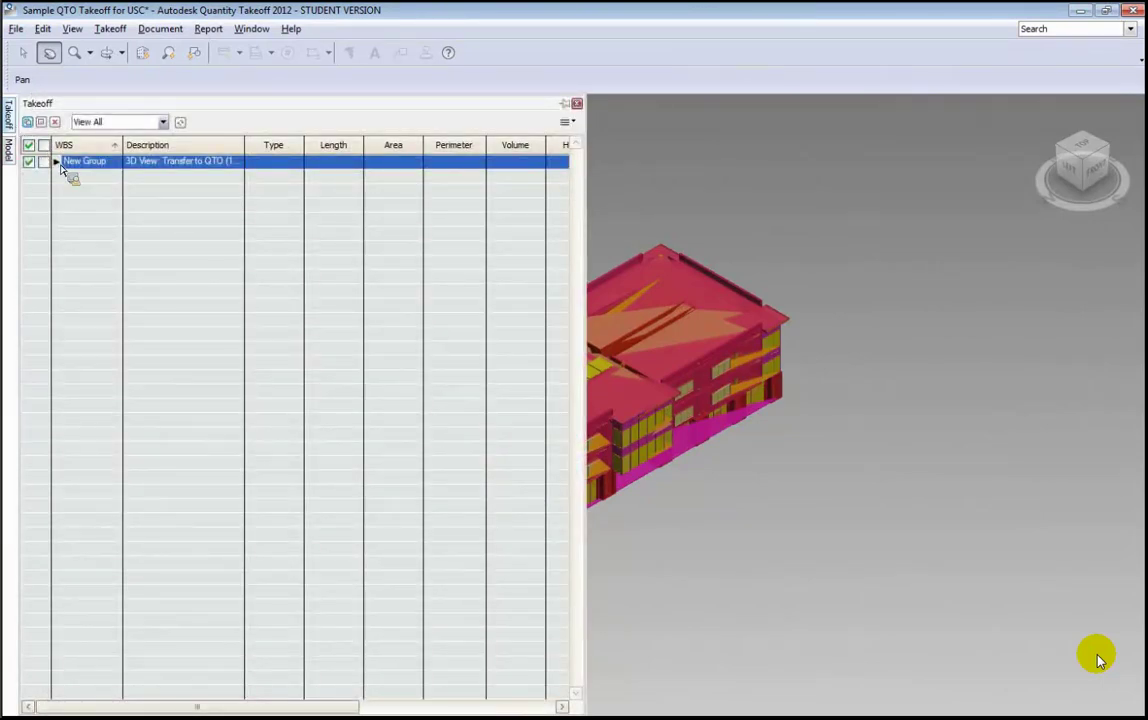
{"action": "left_click", "coordinate": [57, 162]}
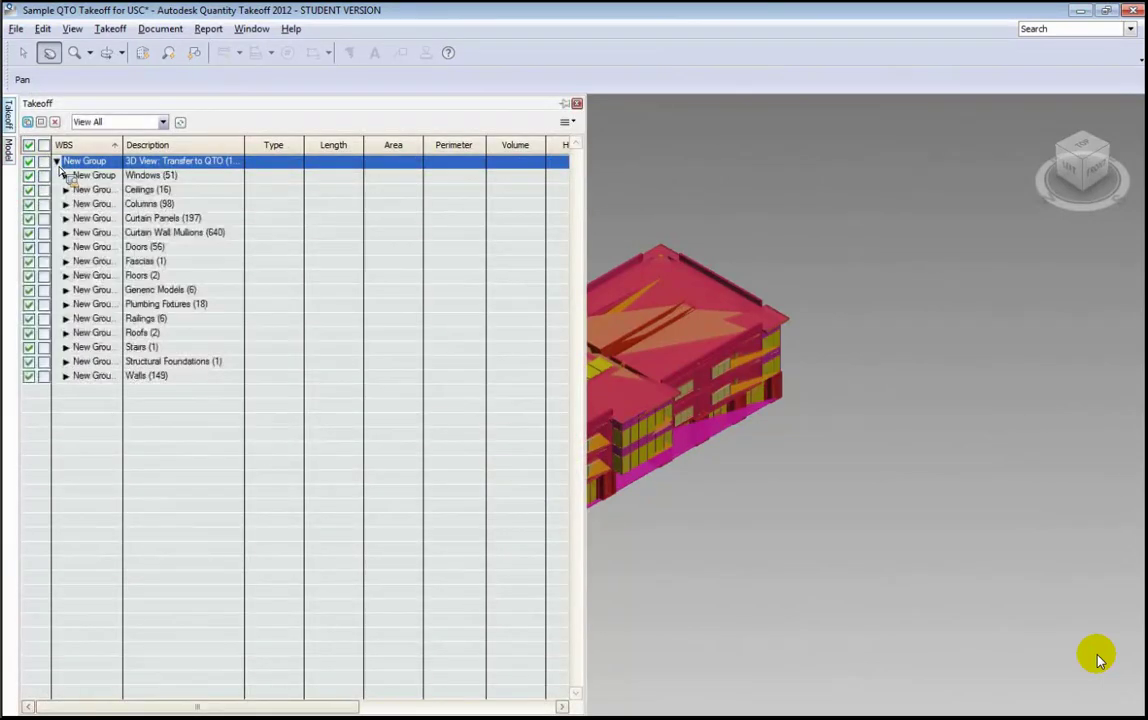
{"action": "left_click", "coordinate": [67, 249]}
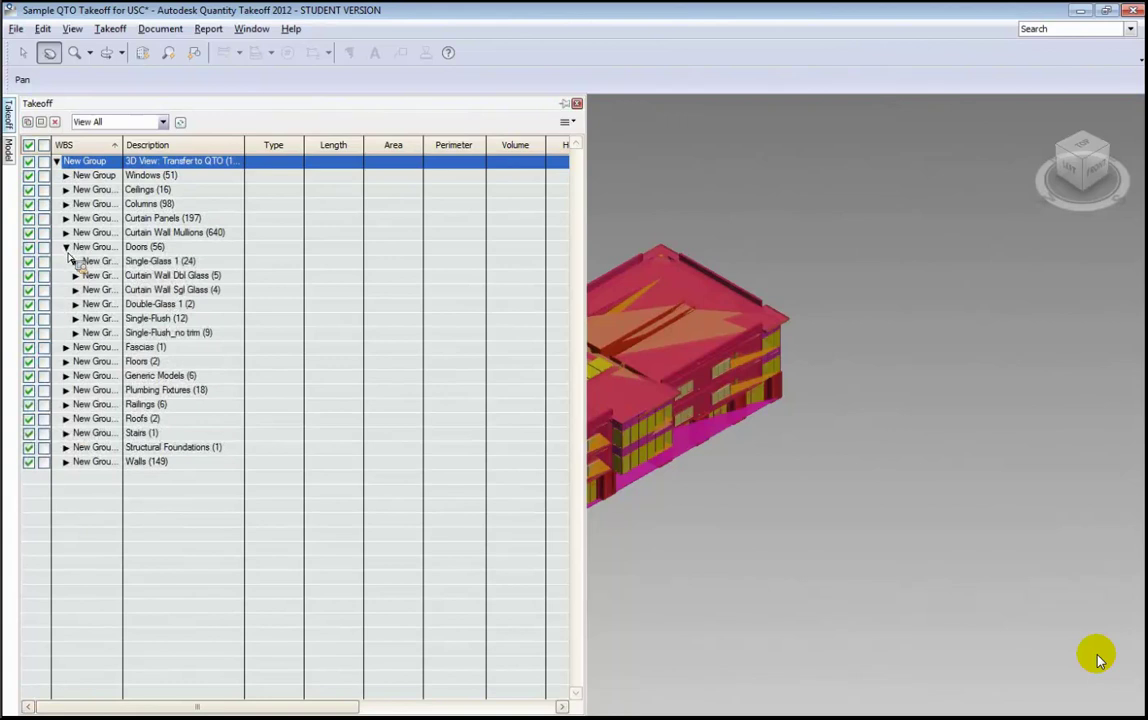
{"action": "left_click", "coordinate": [108, 277]}
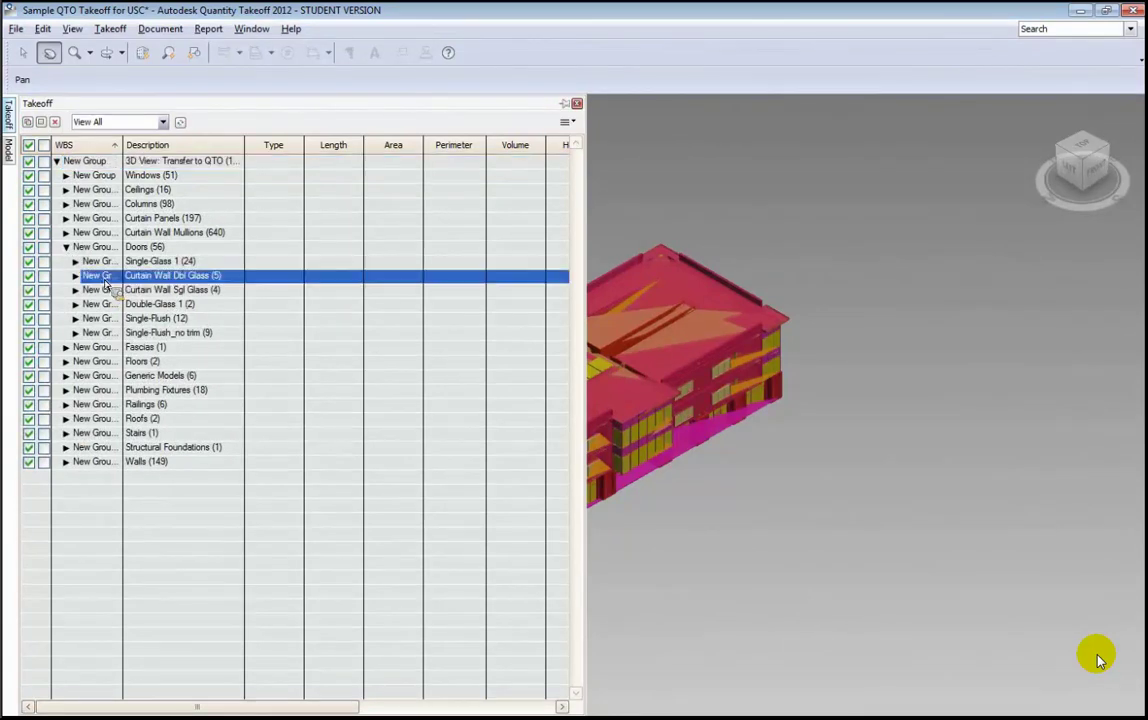
{"action": "left_click", "coordinate": [76, 276]}
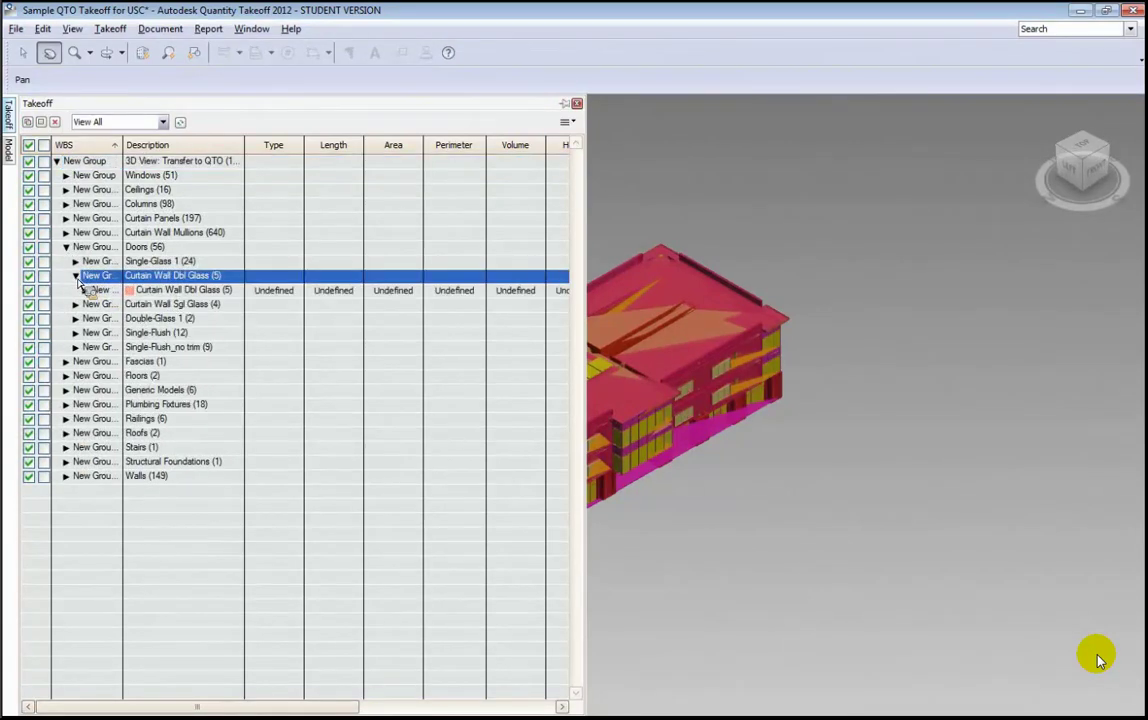
Expand the Double-Glass 1 doors to the individual 72" x 84" doors and inspect that item's takeoff details
{"action": "left_click", "coordinate": [75, 318]}
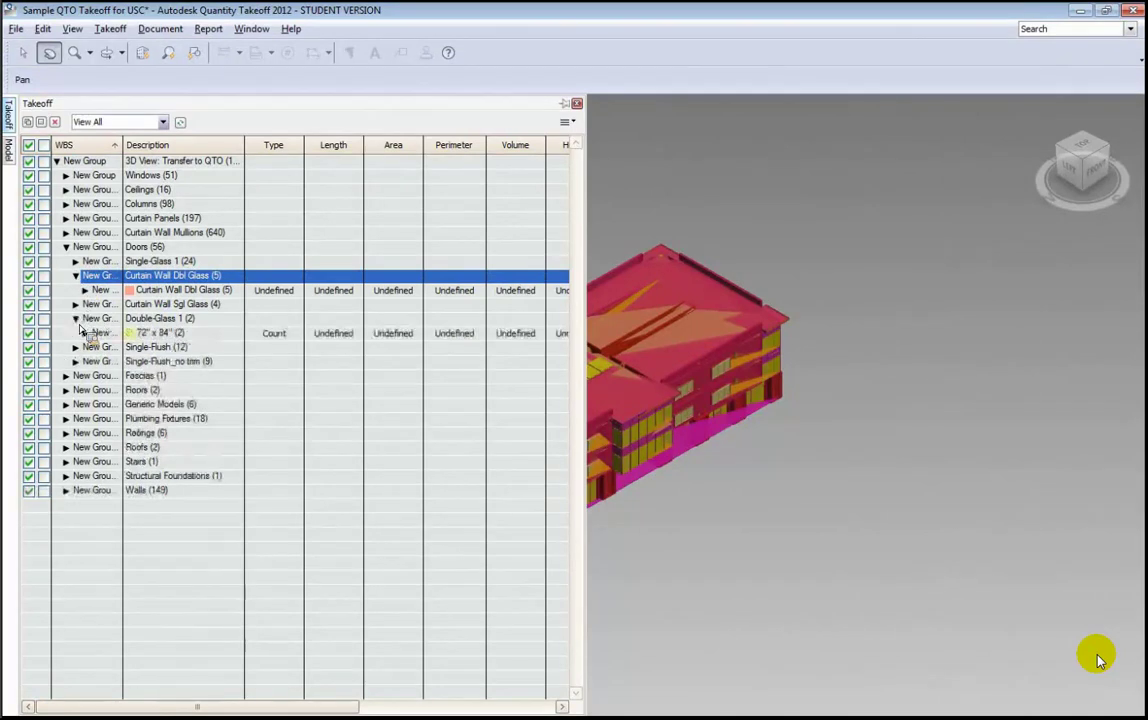
{"action": "left_click", "coordinate": [85, 333]}
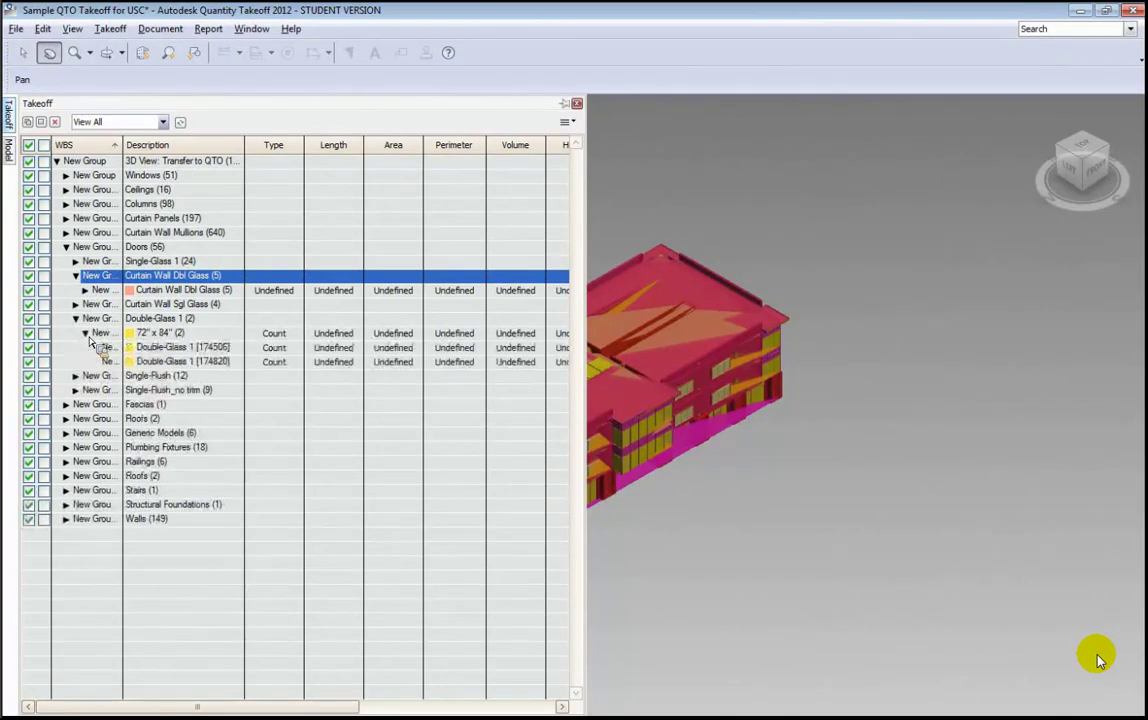
{"action": "left_click", "coordinate": [155, 348]}
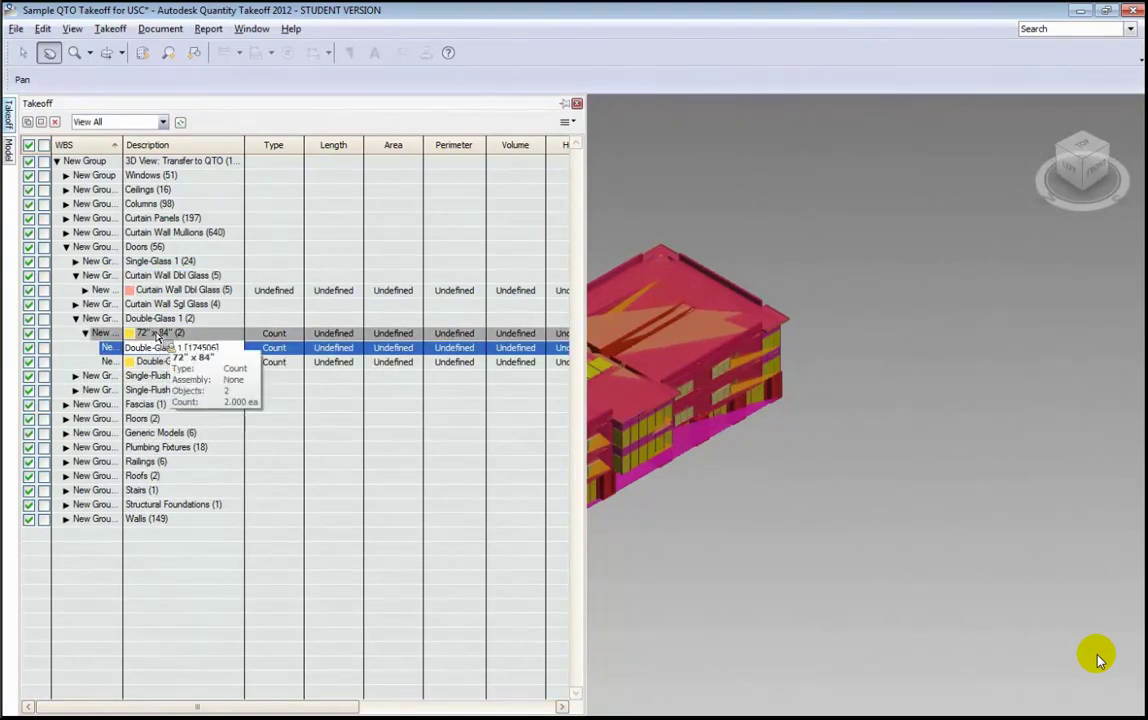
{"action": "left_click", "coordinate": [157, 334]}
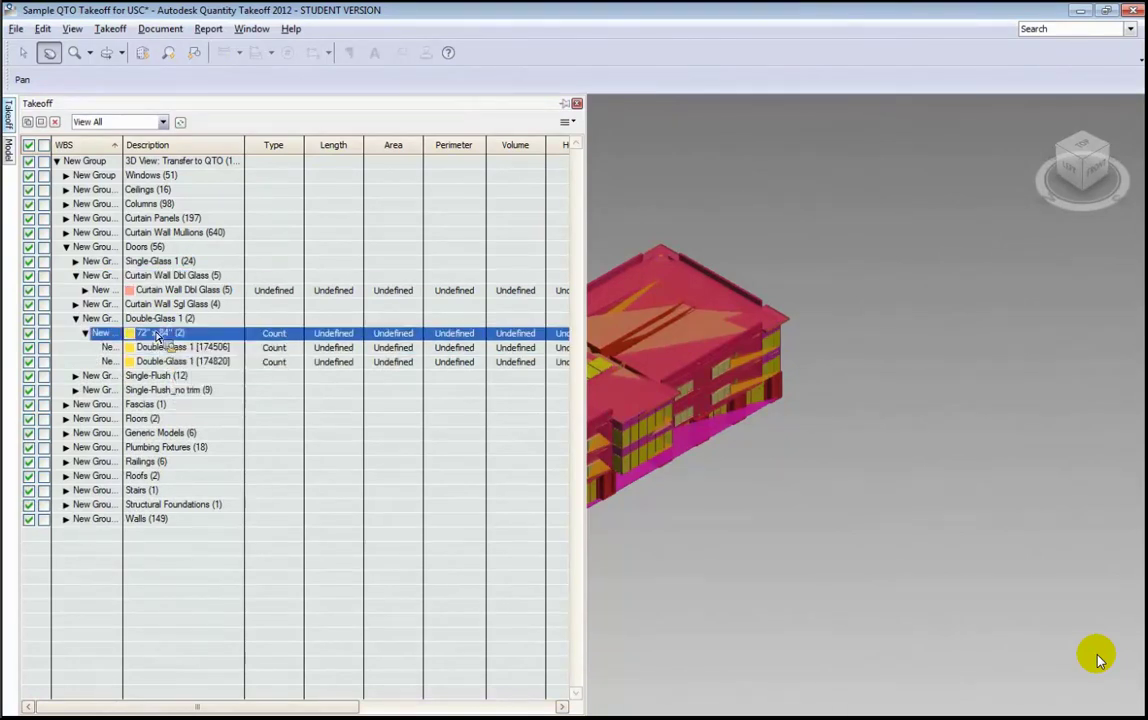
Expand Plumbing Fixtures and Lavatory - Wall Mounted in the takeoff list, and select the 20"x18" - Public item
{"action": "left_click", "coordinate": [66, 447]}
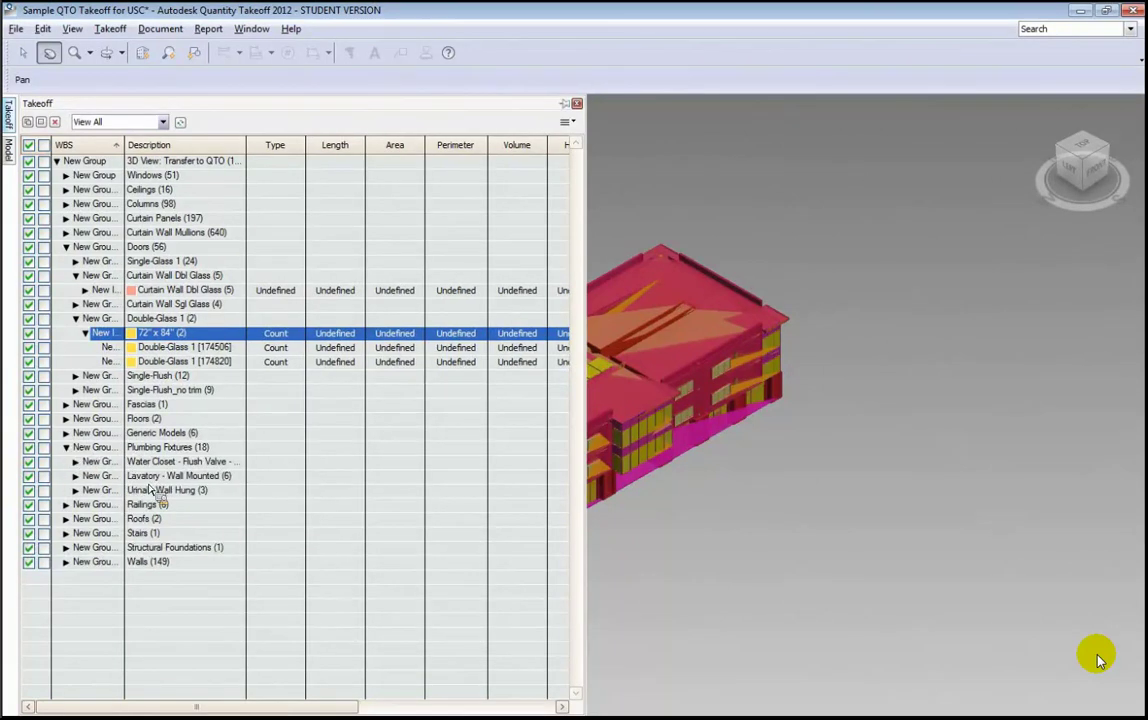
{"action": "left_click", "coordinate": [171, 478]}
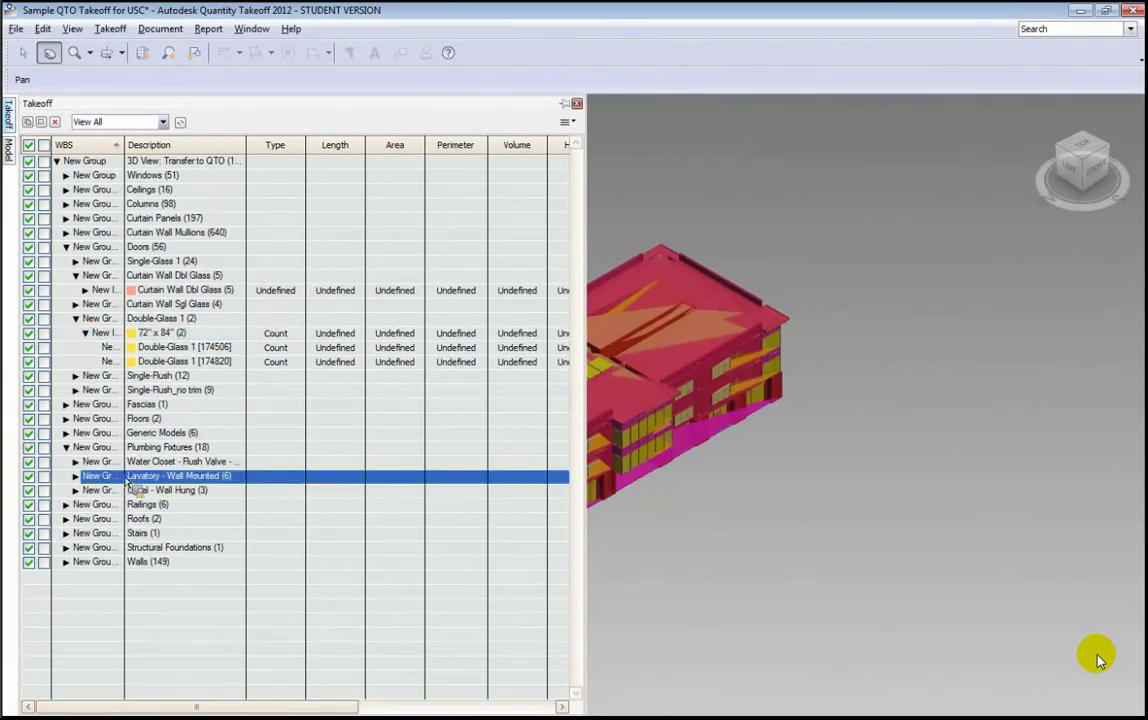
{"action": "left_click", "coordinate": [76, 476]}
{"action": "left_click", "coordinate": [159, 492]}
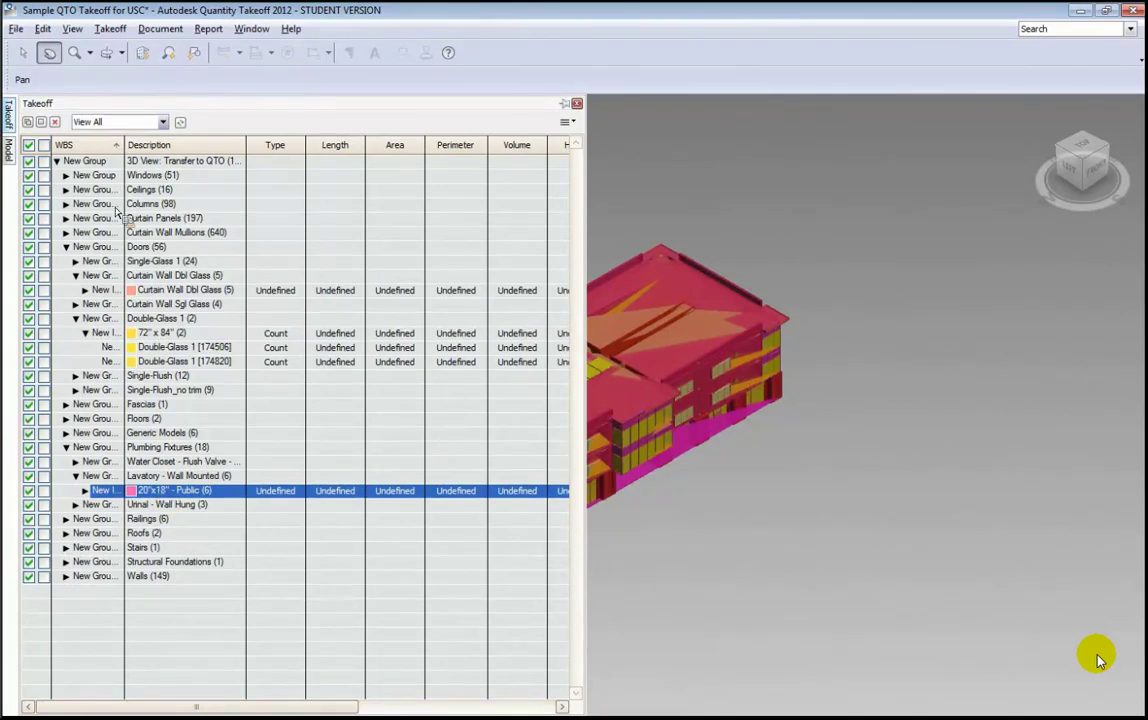
Create a new top-level group at the end of the takeoff list with the WBS code WBS 100.1
{"action": "left_click_drag", "start_coordinate": [107, 212], "coordinate": [44, 627]}
{"action": "right_click", "coordinate": [44, 627]}
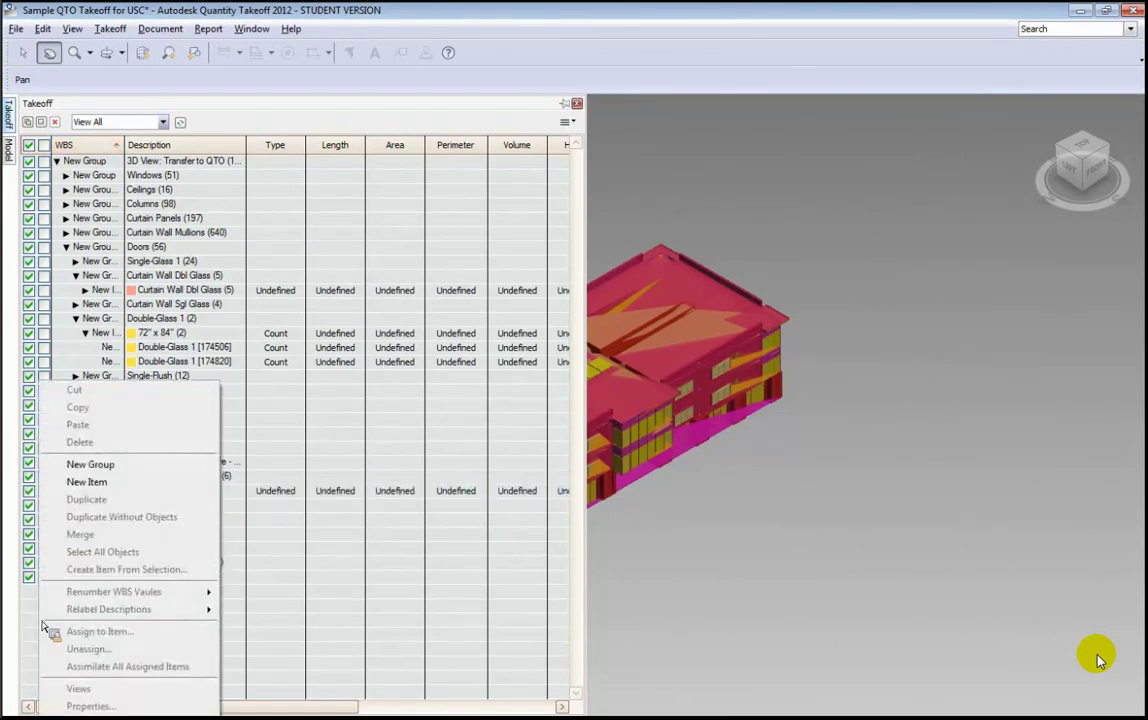
{"action": "left_click", "coordinate": [90, 465]}
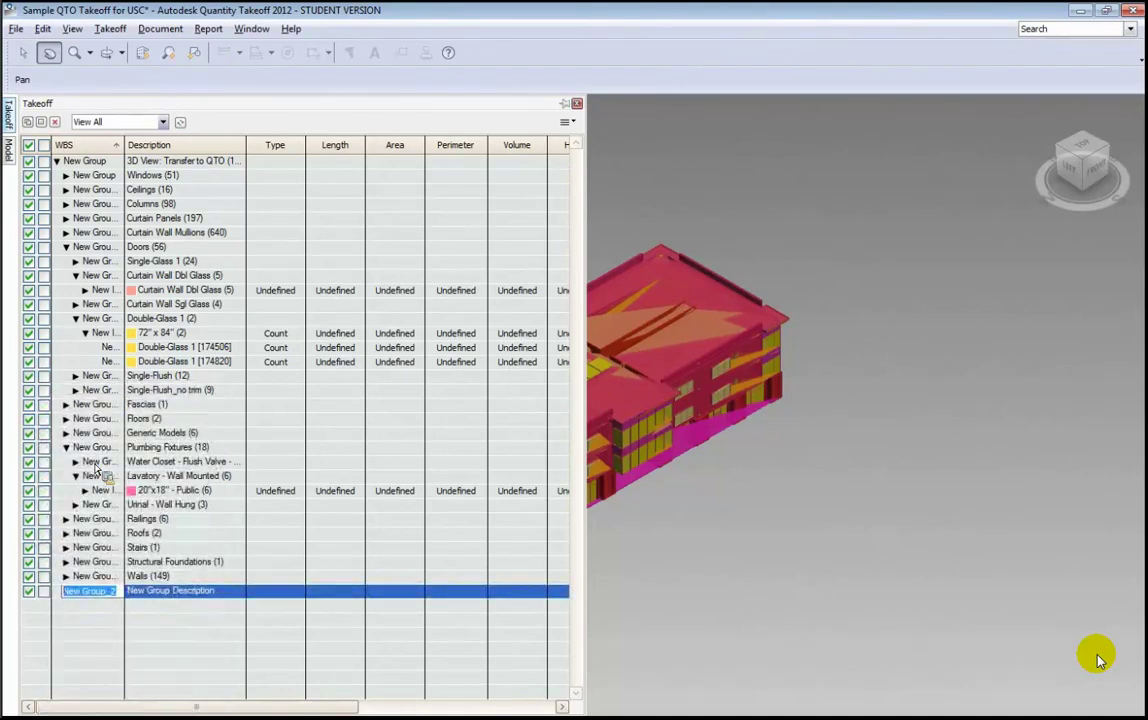
{"action": "type", "text": "Gla"}
{"action": "key", "text": "BackSpace"}
{"action": "key", "text": "BackSpace"}
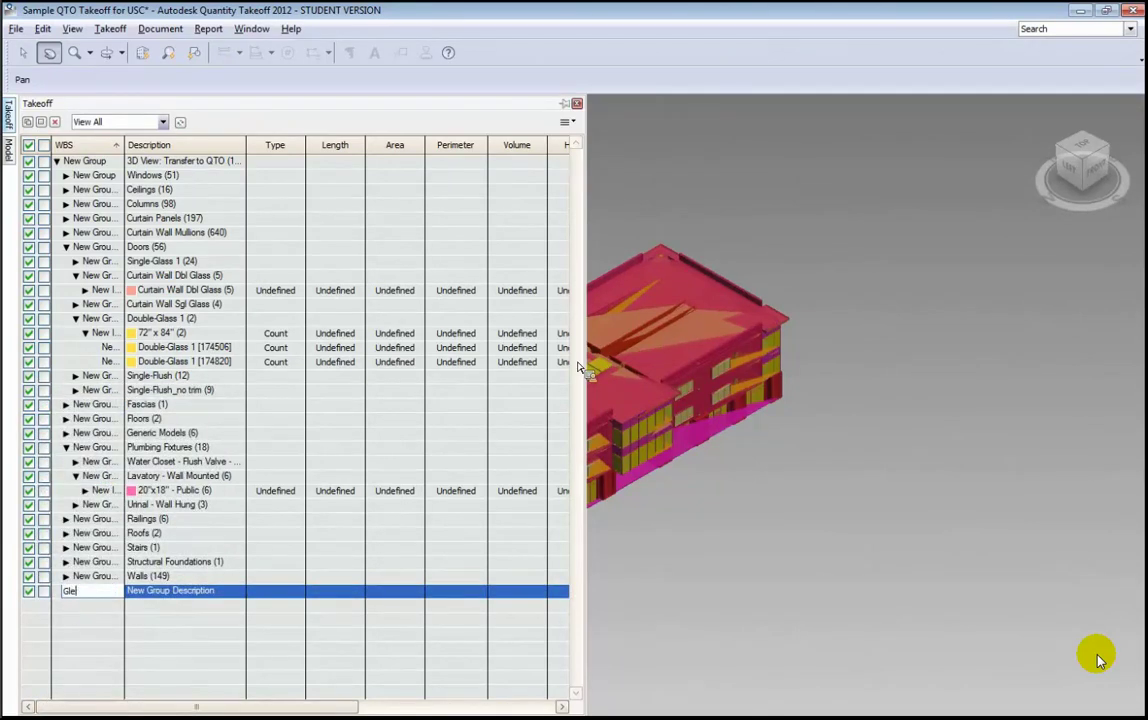
{"action": "key", "text": "BackSpace"}
{"action": "type", "text": "WBS 100.1"}
Set the description of the WBS 100.1 group to Plumbing
{"action": "left_click", "coordinate": [158, 596]}
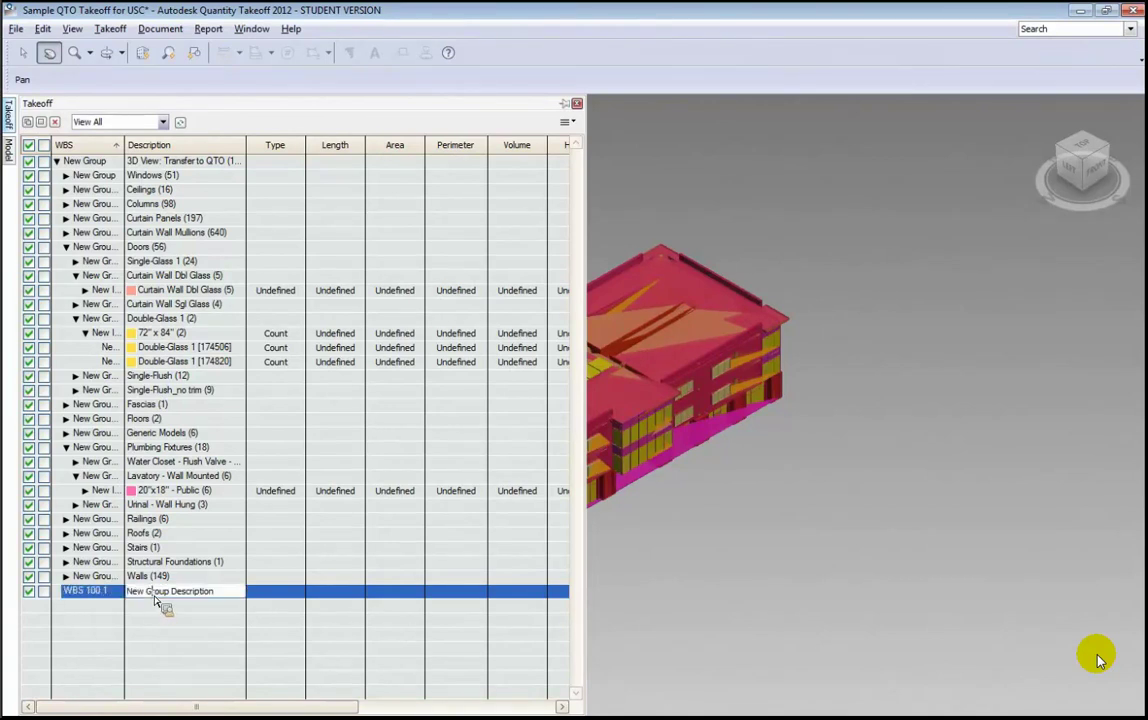
{"action": "left_click_drag", "start_coordinate": [218, 592], "coordinate": [120, 594]}
{"action": "type", "text": "Plumbing"}
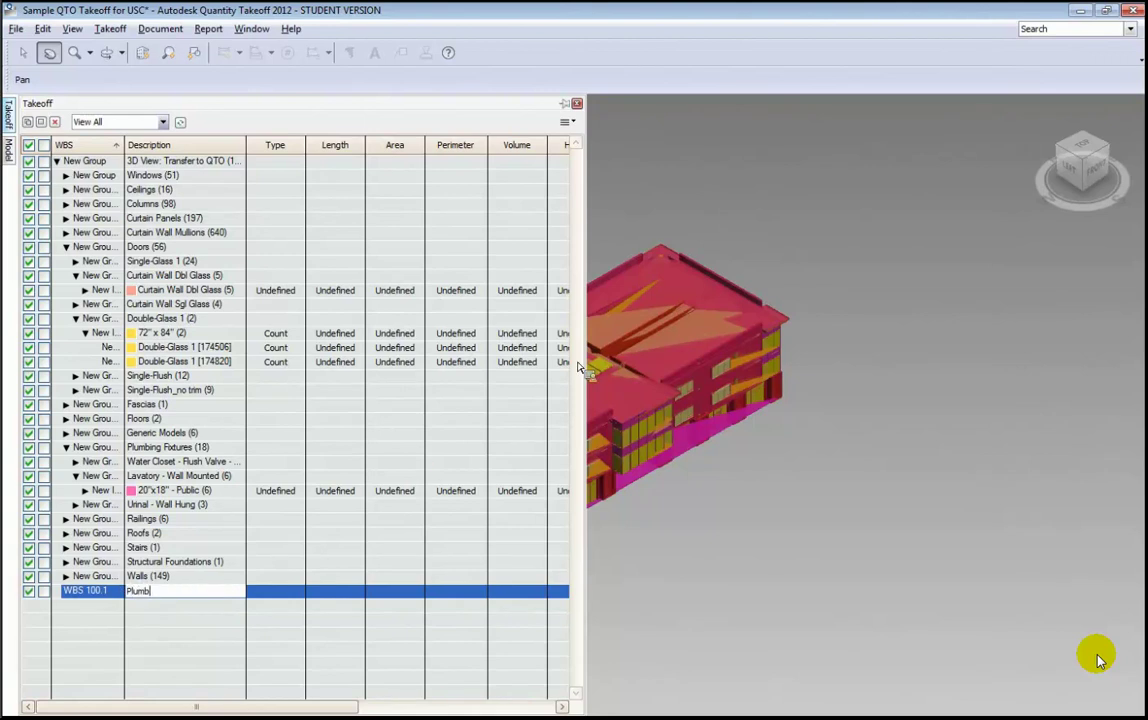
{"action": "left_click", "coordinate": [178, 673]}
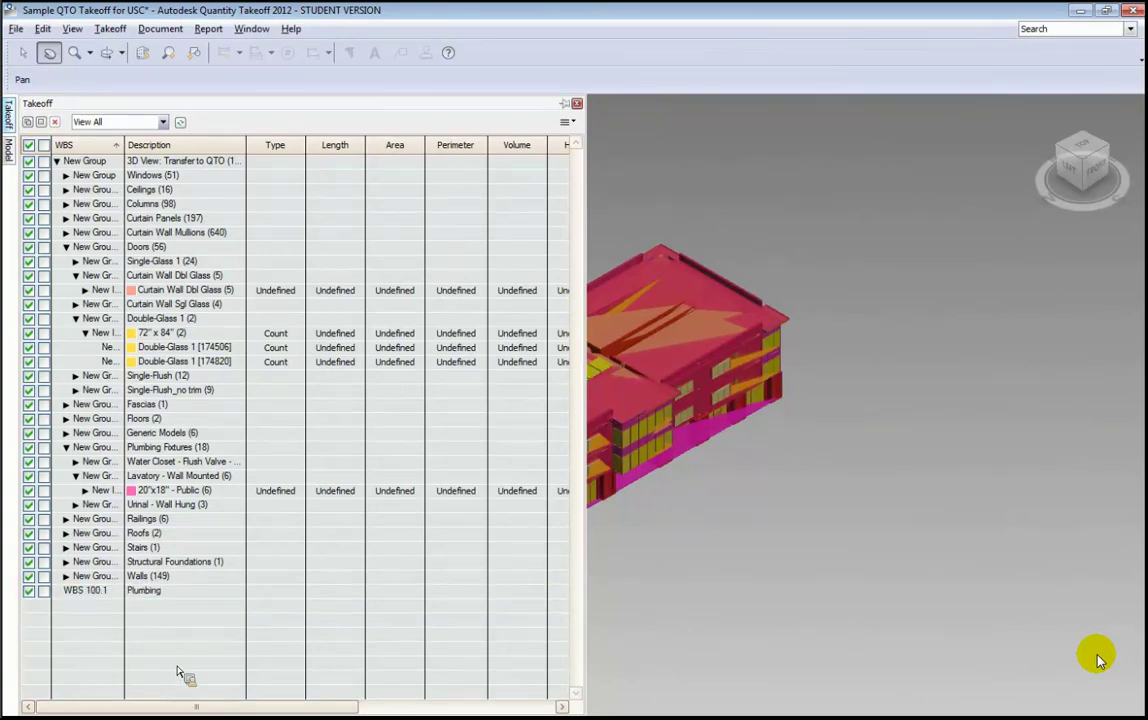
Move the Lavatory - Wall Mounted group from Plumbing Fixtures into WBS 100.1 Plumbing, and expand that group
{"action": "left_click", "coordinate": [104, 492]}
{"action": "left_click_drag", "start_coordinate": [106, 497], "coordinate": [108, 483]}
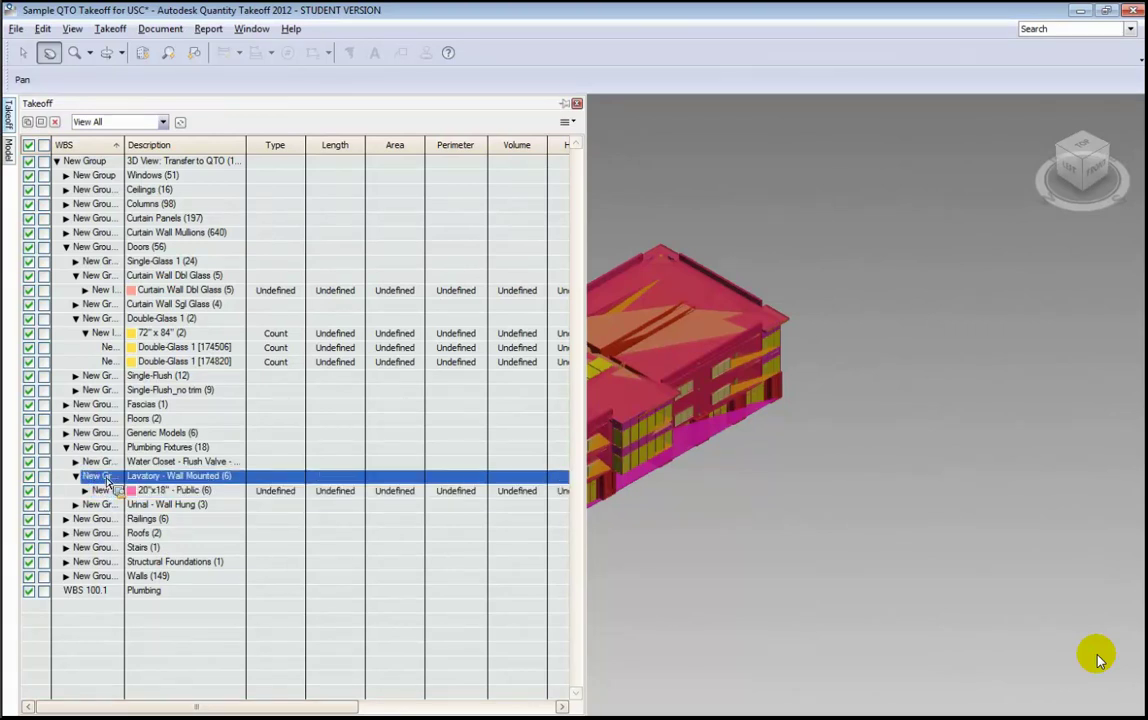
{"action": "left_click_drag", "start_coordinate": [108, 483], "coordinate": [93, 597]}
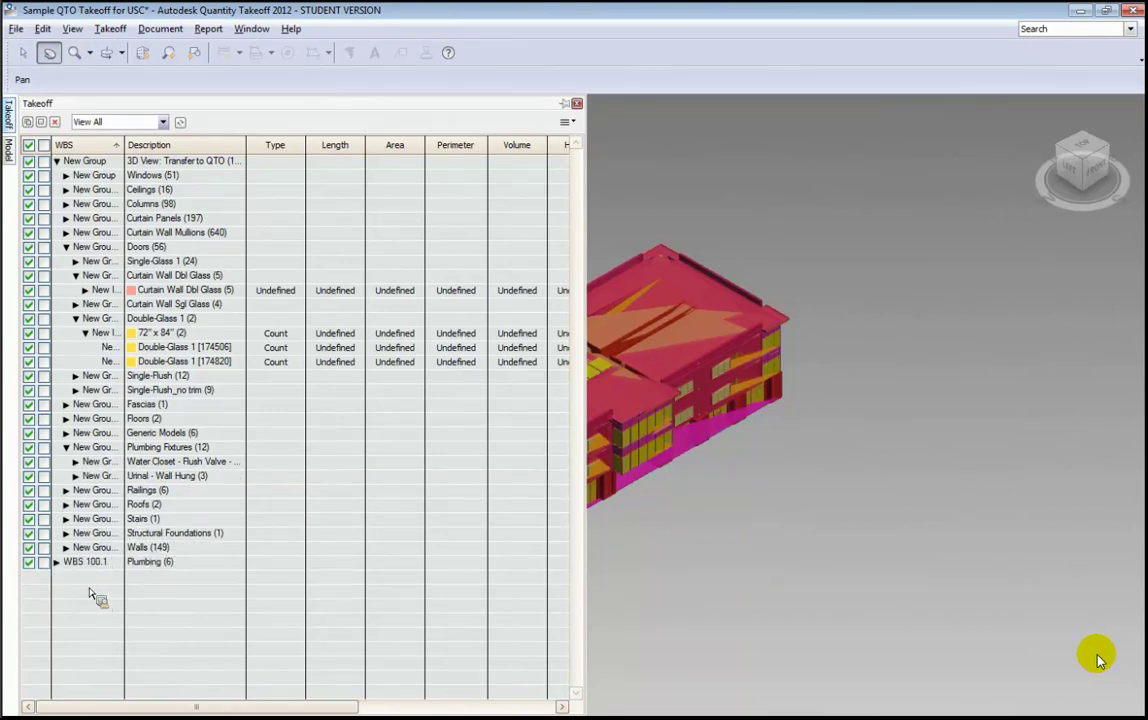
{"action": "left_click", "coordinate": [57, 563]}
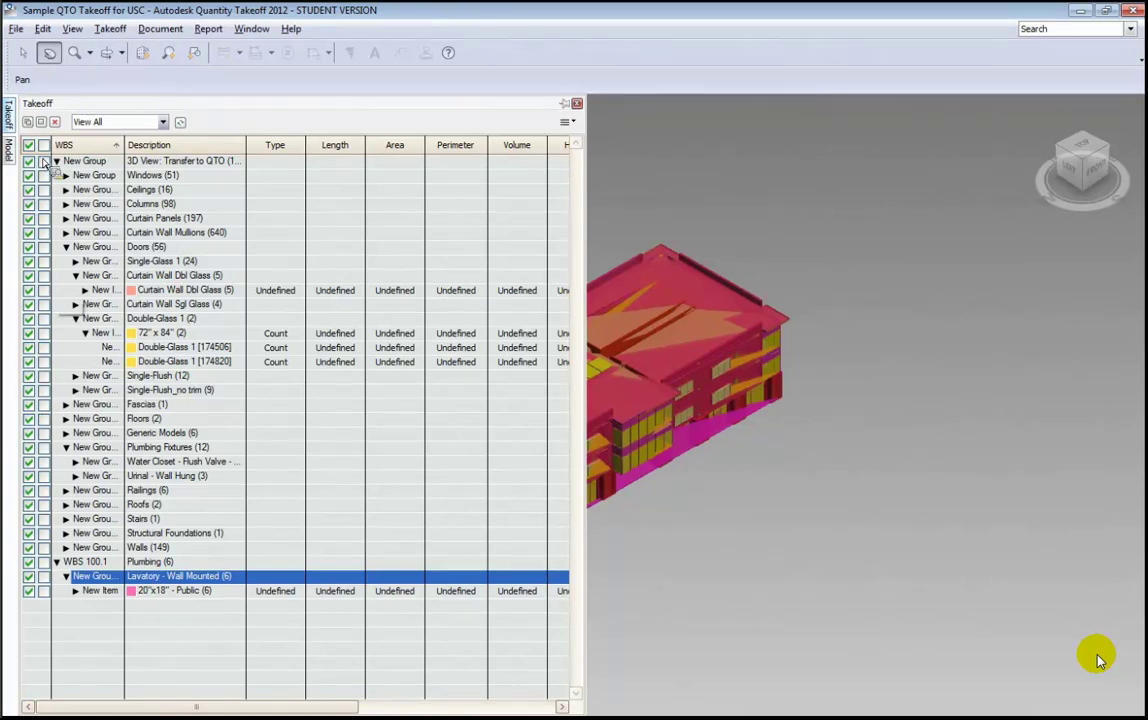
{"action": "left_click", "coordinate": [20, 33]}
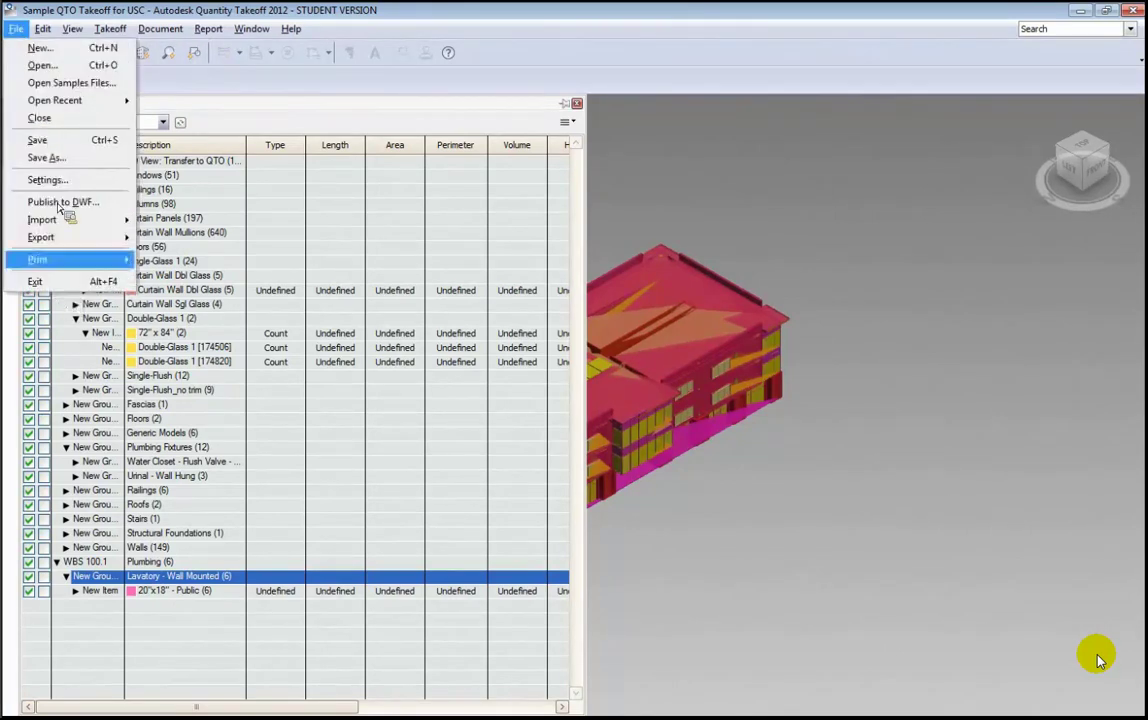
{"action": "mouse_move", "coordinate": [75, 247]}
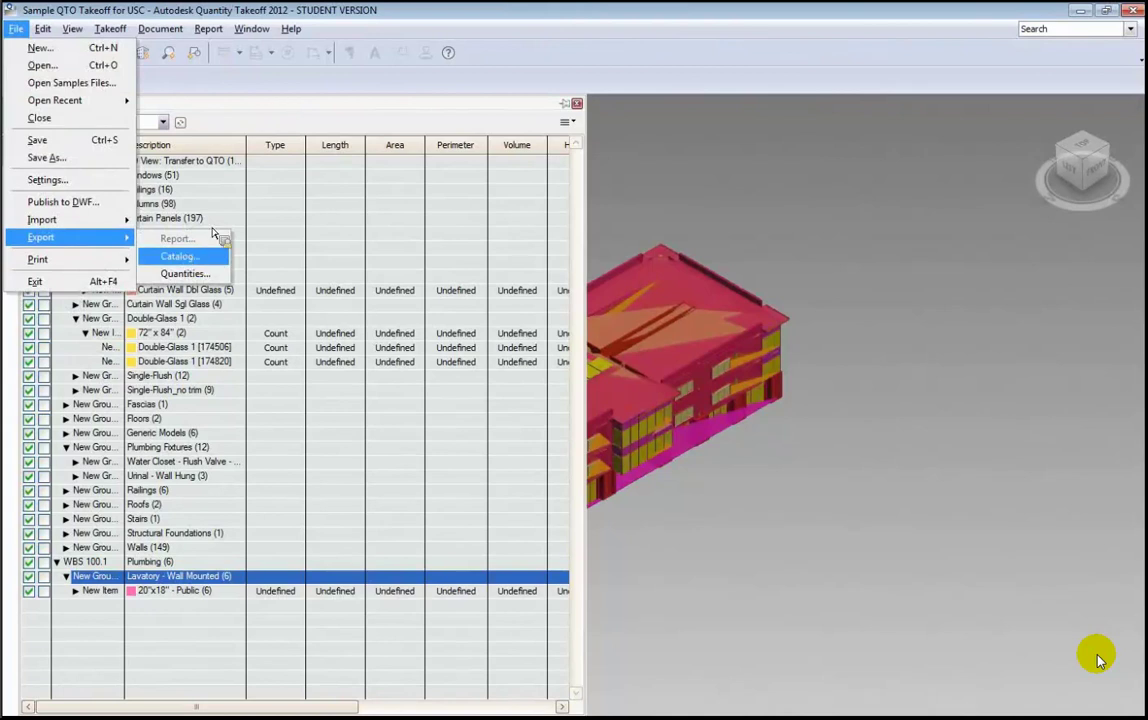
{"action": "left_click", "coordinate": [320, 131]}
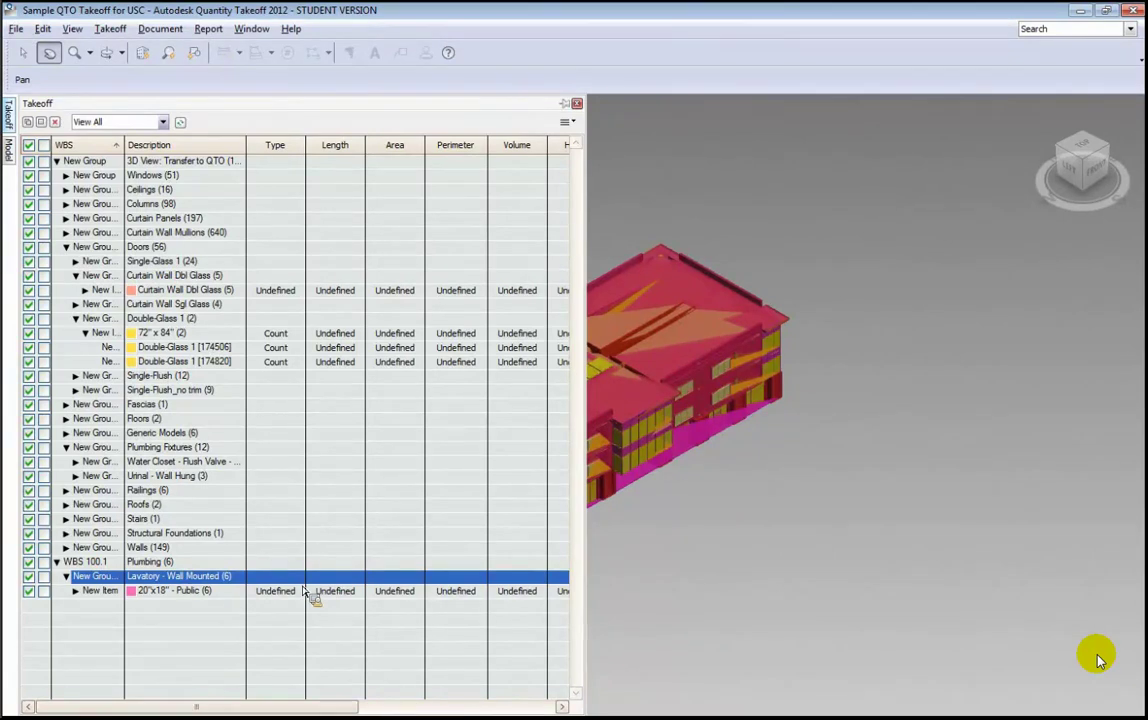
Expand the 20"x18" - Public item under Lavatory - Wall Mounted in WBS 100.1 Plumbing, and select that item
{"action": "left_click_drag", "start_coordinate": [305, 591], "coordinate": [82, 602]}
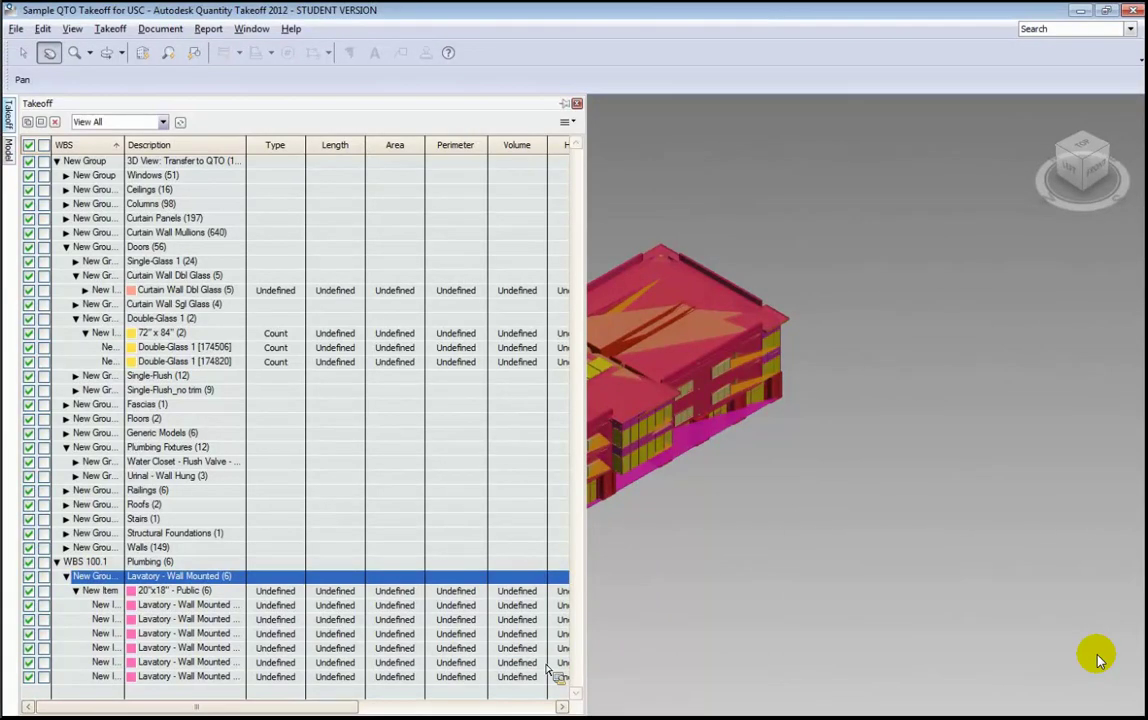
{"action": "left_click_drag", "start_coordinate": [547, 668], "coordinate": [142, 598]}
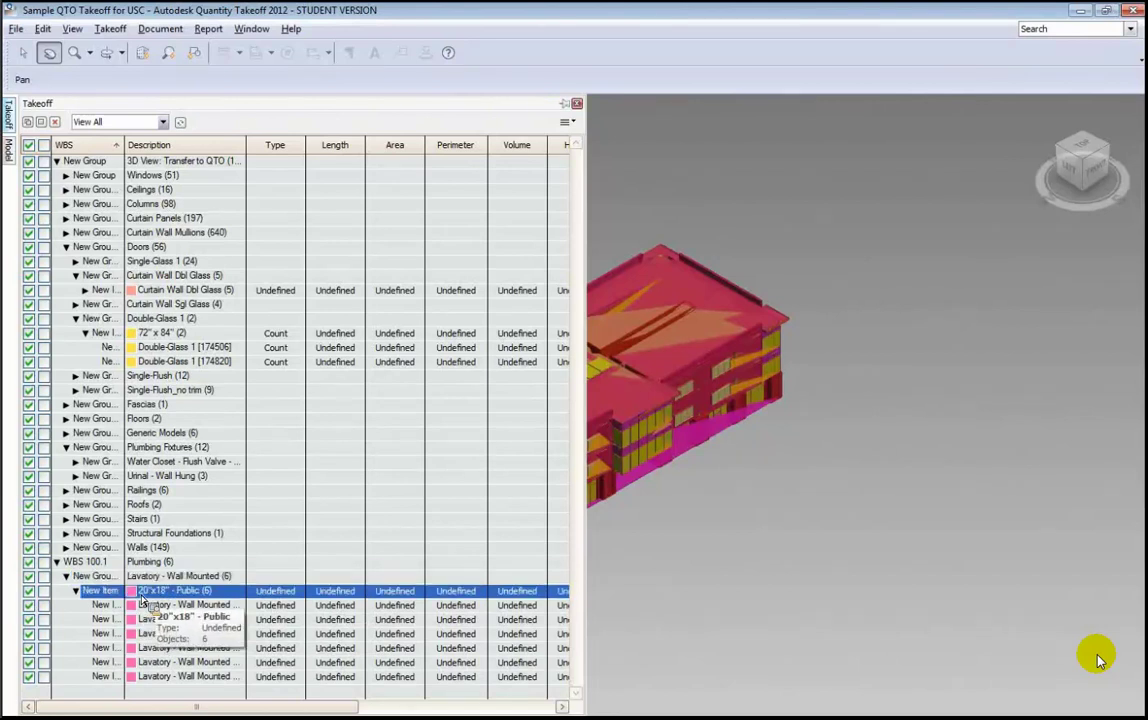
{"action": "right_click", "coordinate": [142, 600]}
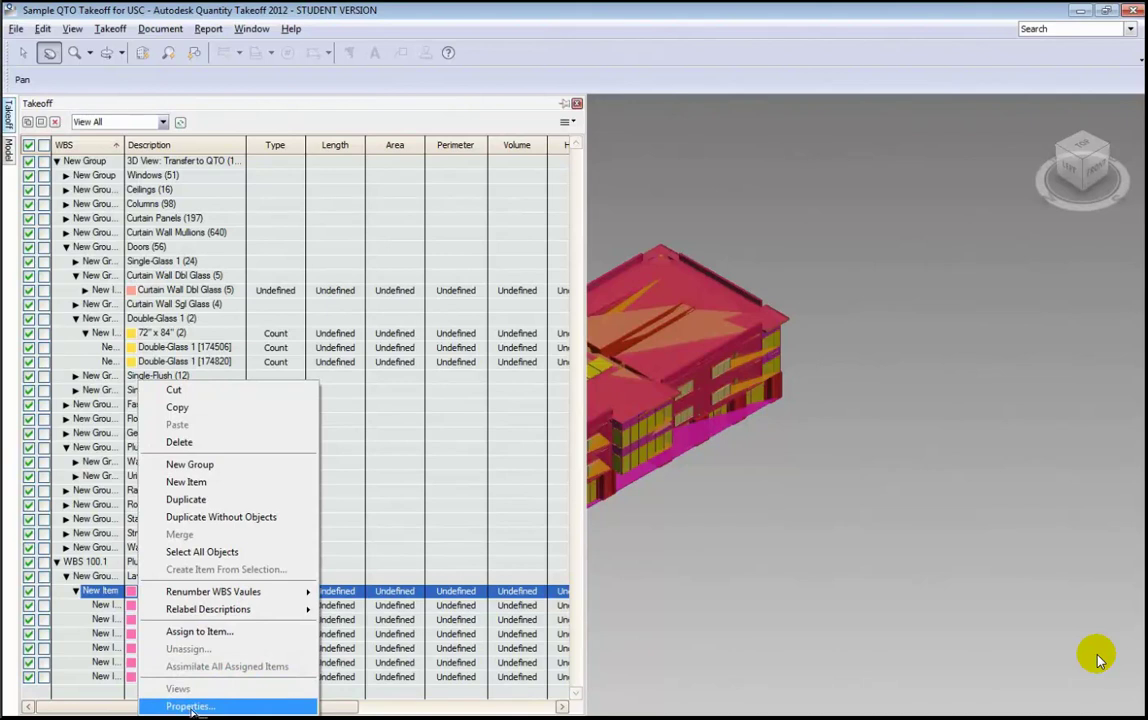
{"action": "right_click", "coordinate": [342, 551]}
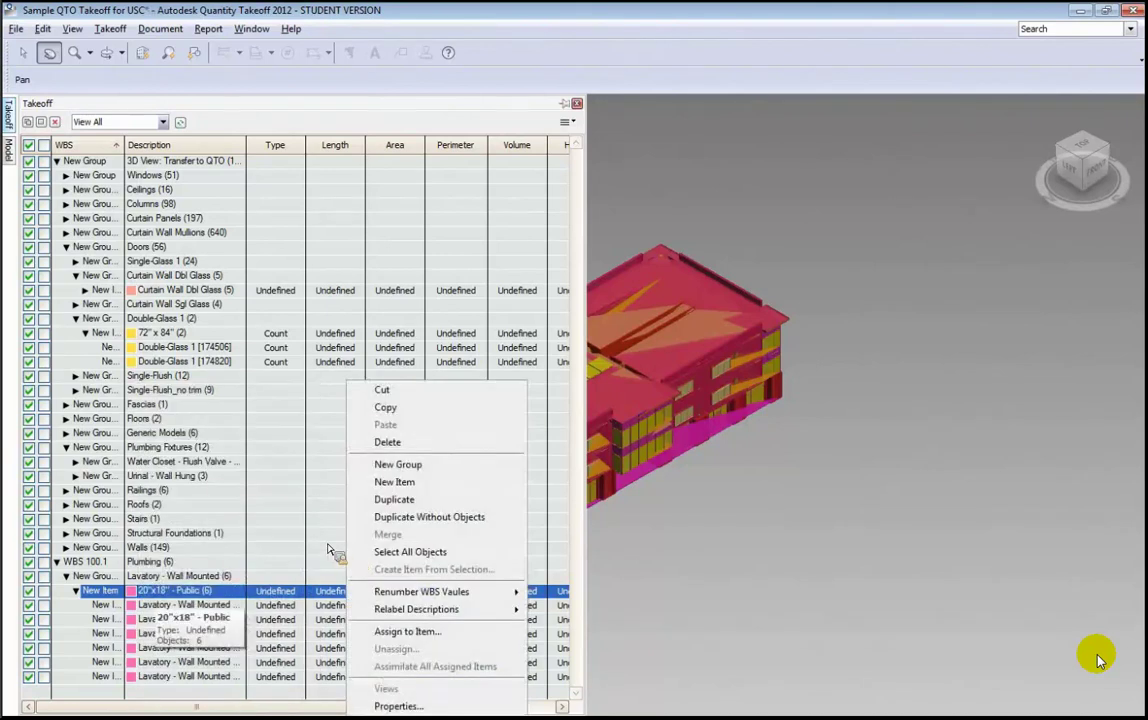
{"action": "left_click", "coordinate": [214, 533]}
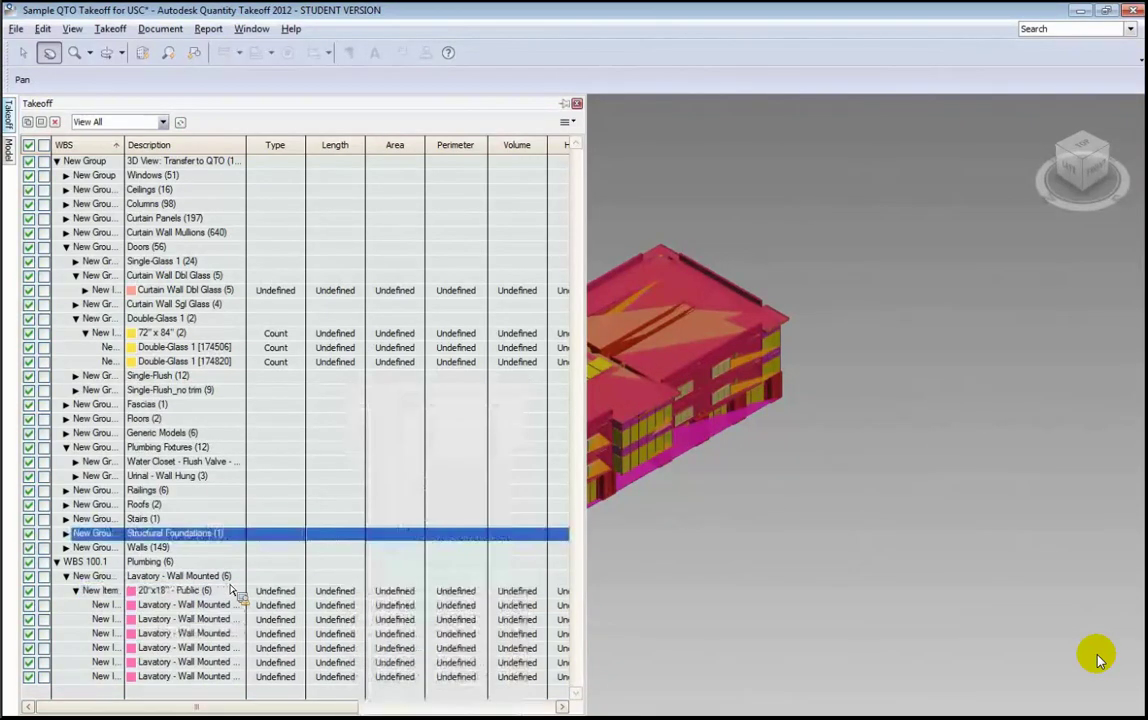
{"action": "left_click", "coordinate": [174, 577]}
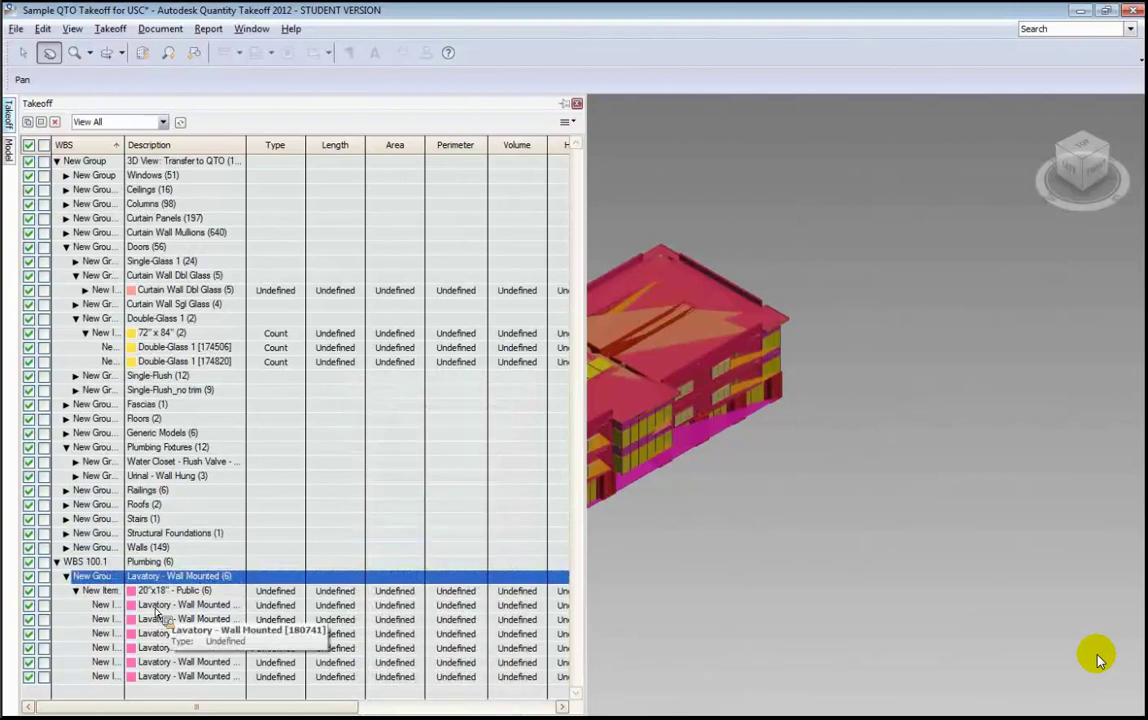
{"action": "left_click", "coordinate": [158, 591]}
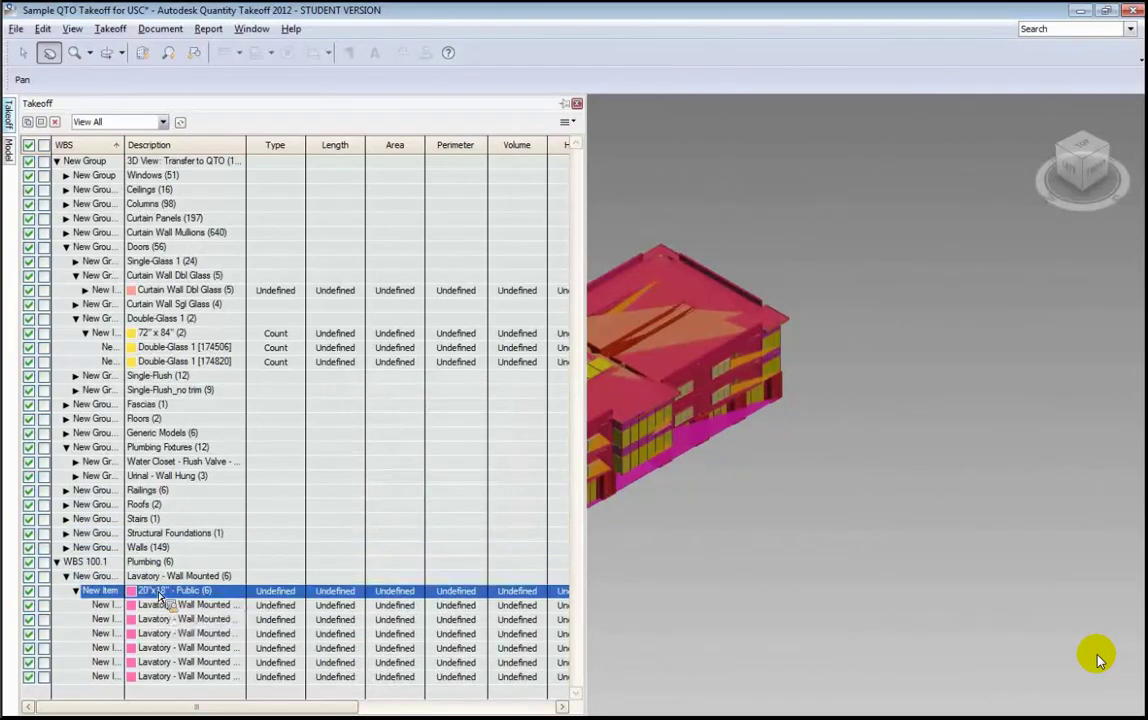
Change the takeoff type of the 20"x18" - Public lavatory item to Count in its properties
{"action": "right_click", "coordinate": [158, 591]}
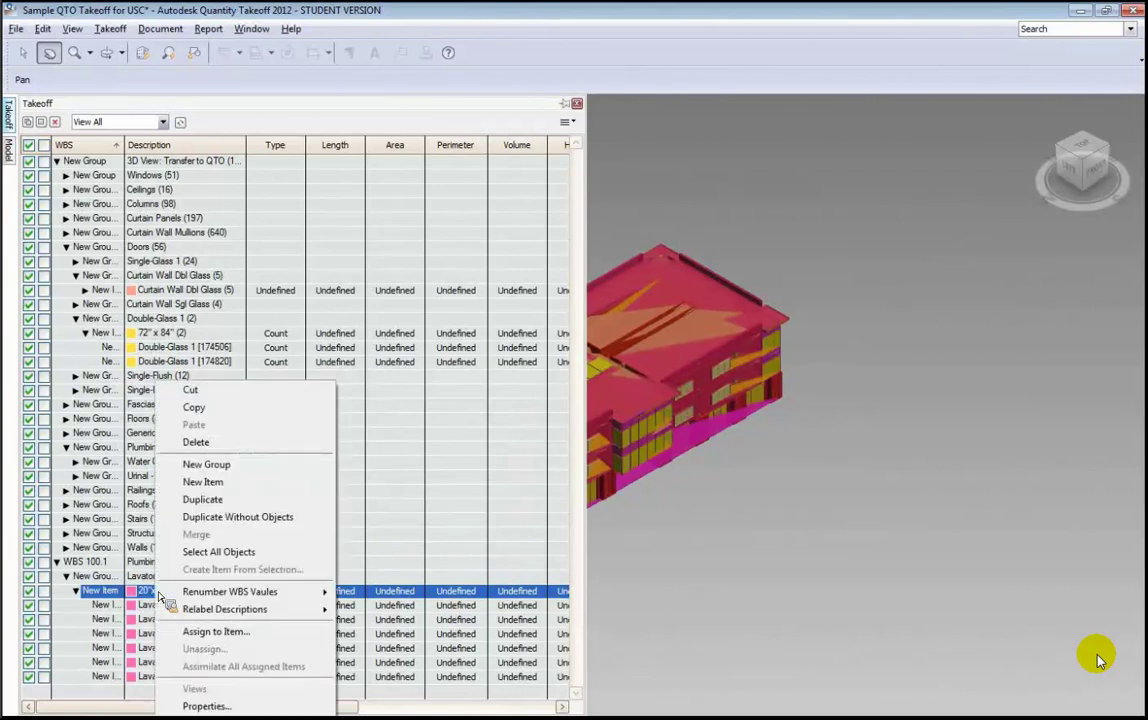
{"action": "left_click", "coordinate": [207, 707]}
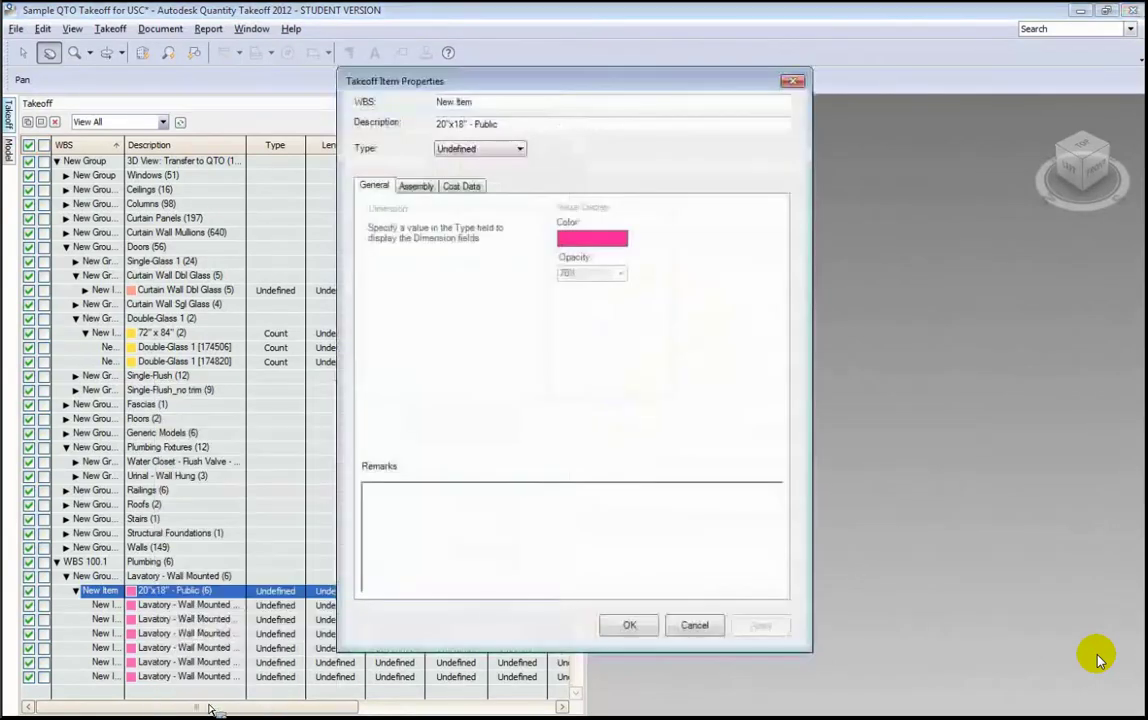
{"action": "left_click", "coordinate": [484, 154]}
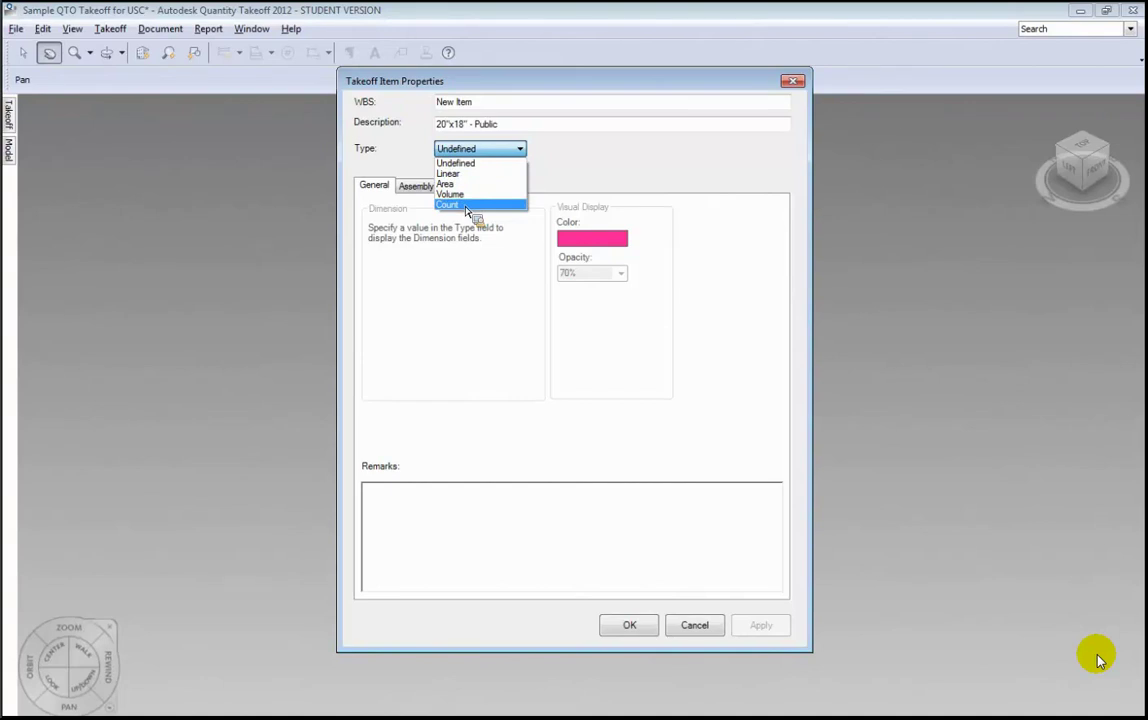
{"action": "left_click", "coordinate": [467, 206]}
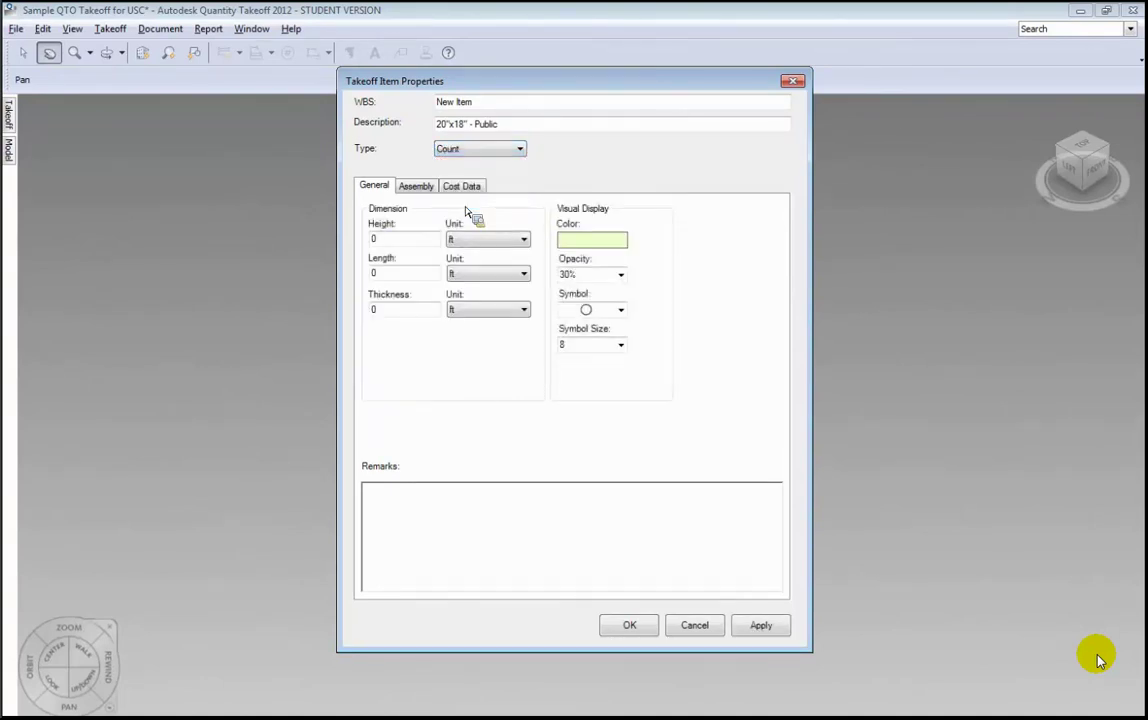
Set the lavatory item's material cost to 150 and labor cost to 100 per count, and apply the properties
{"action": "left_click", "coordinate": [469, 191]}
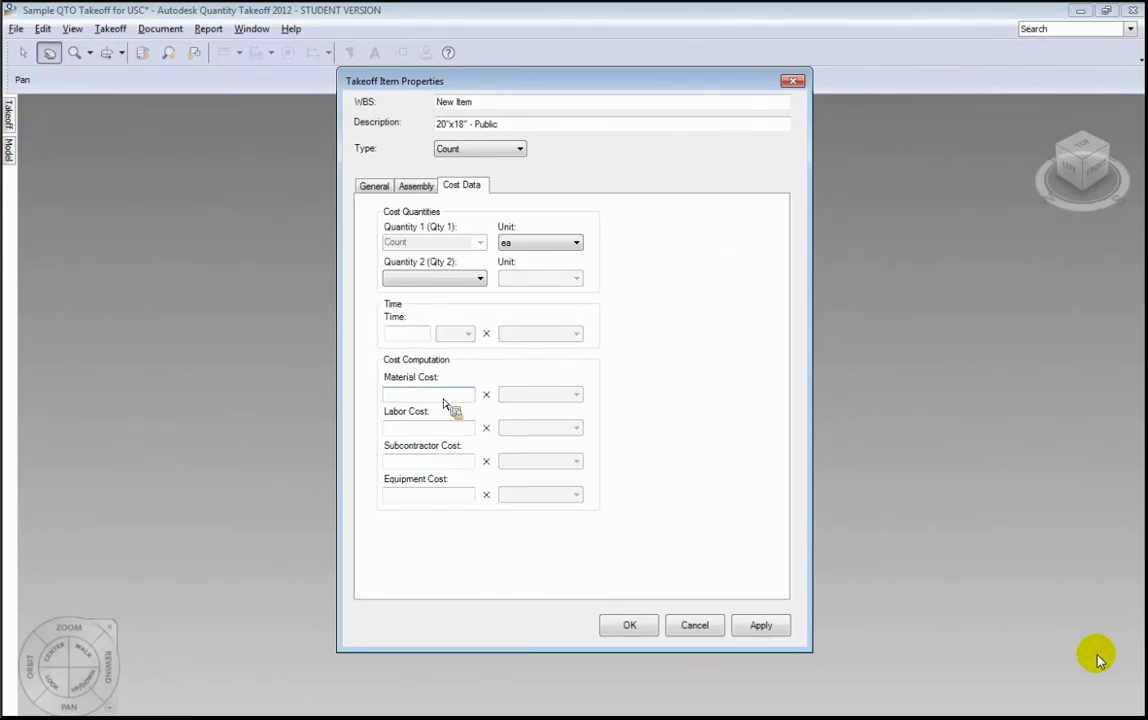
{"action": "type", "text": "150"}
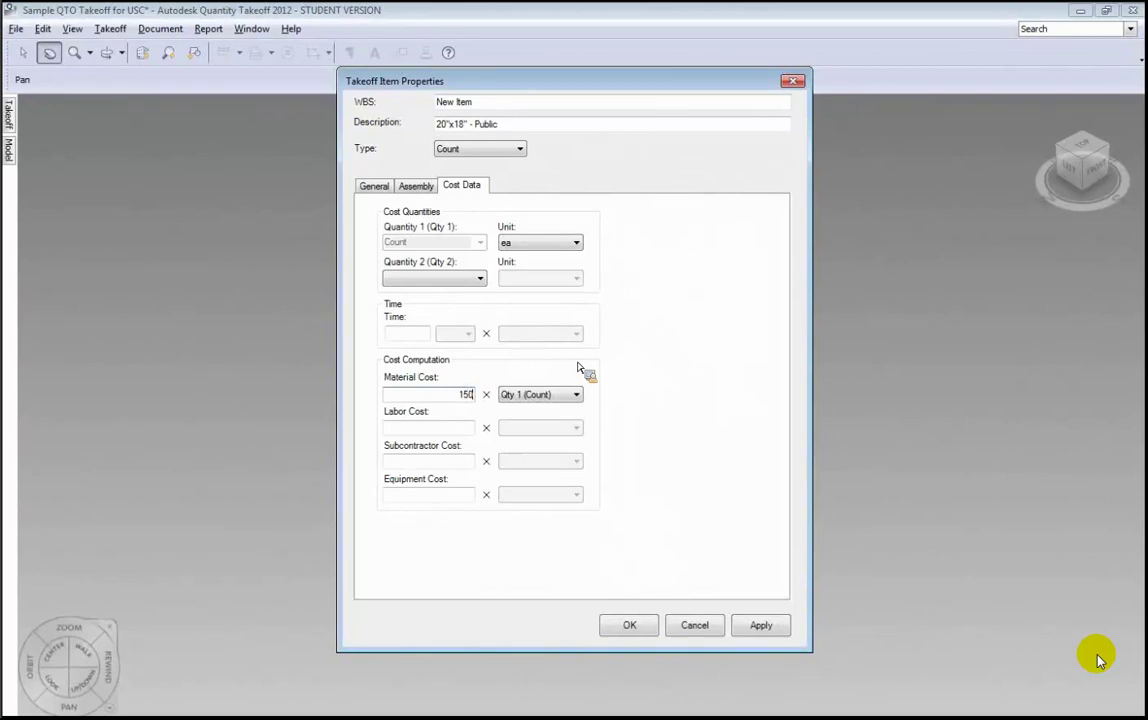
{"action": "key", "text": "Tab"}
{"action": "left_click", "coordinate": [445, 430]}
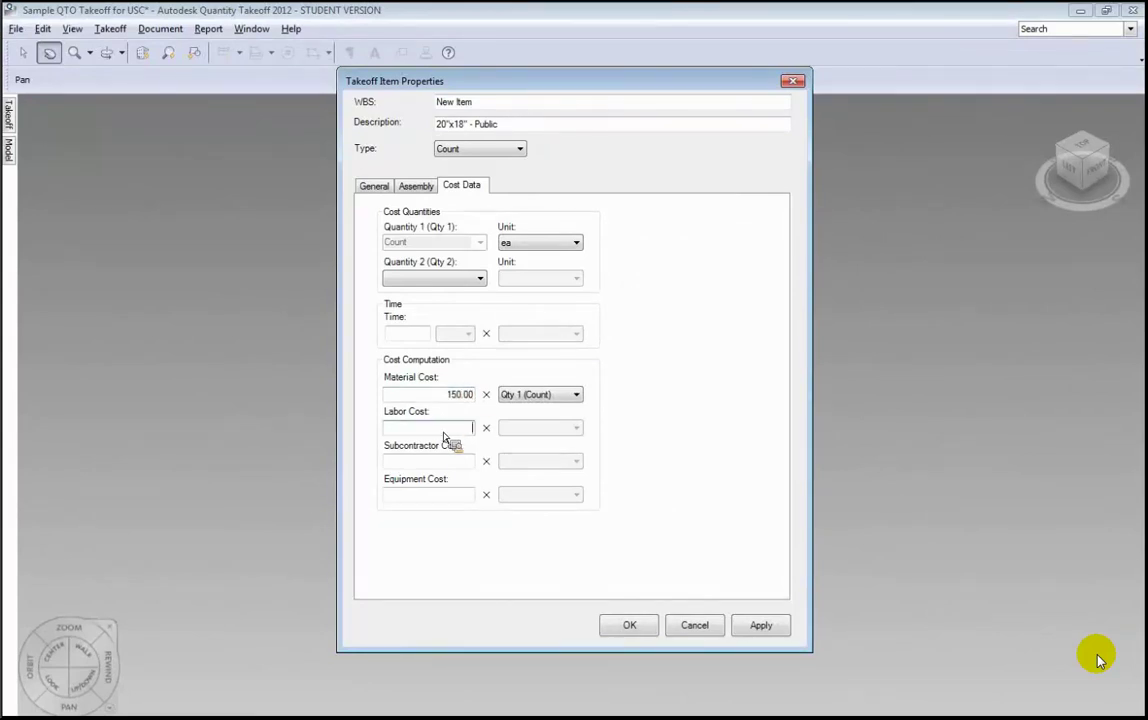
{"action": "type", "text": "100"}
{"action": "key", "text": "Tab"}
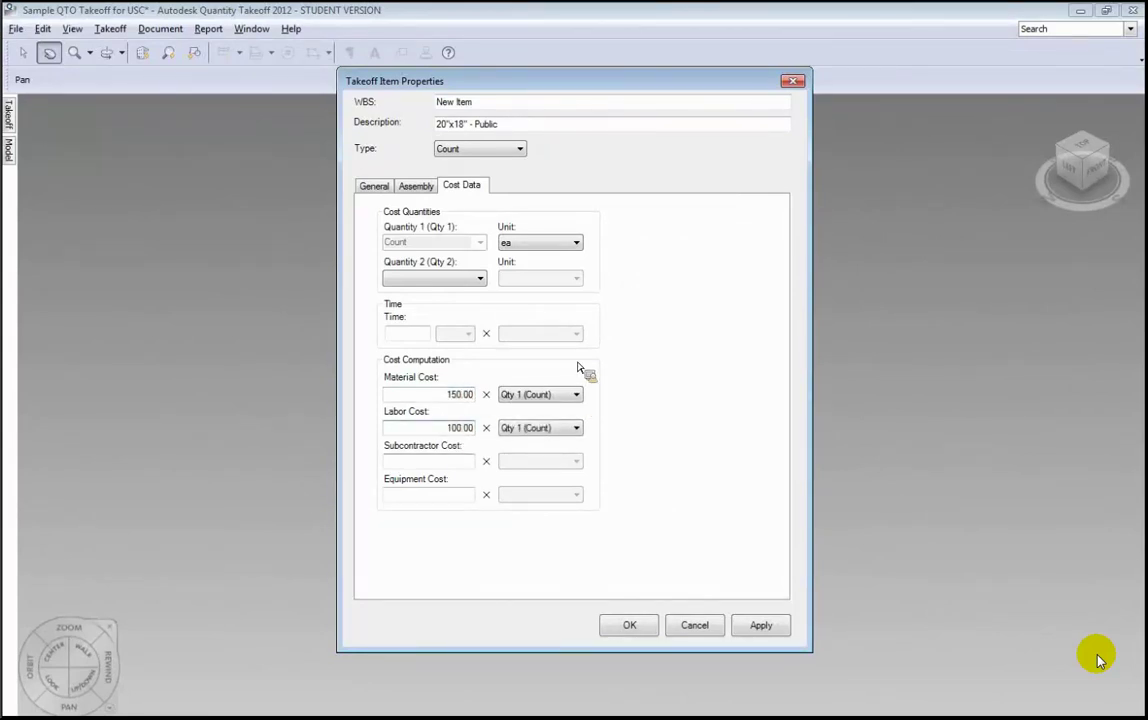
{"action": "left_click", "coordinate": [630, 625]}
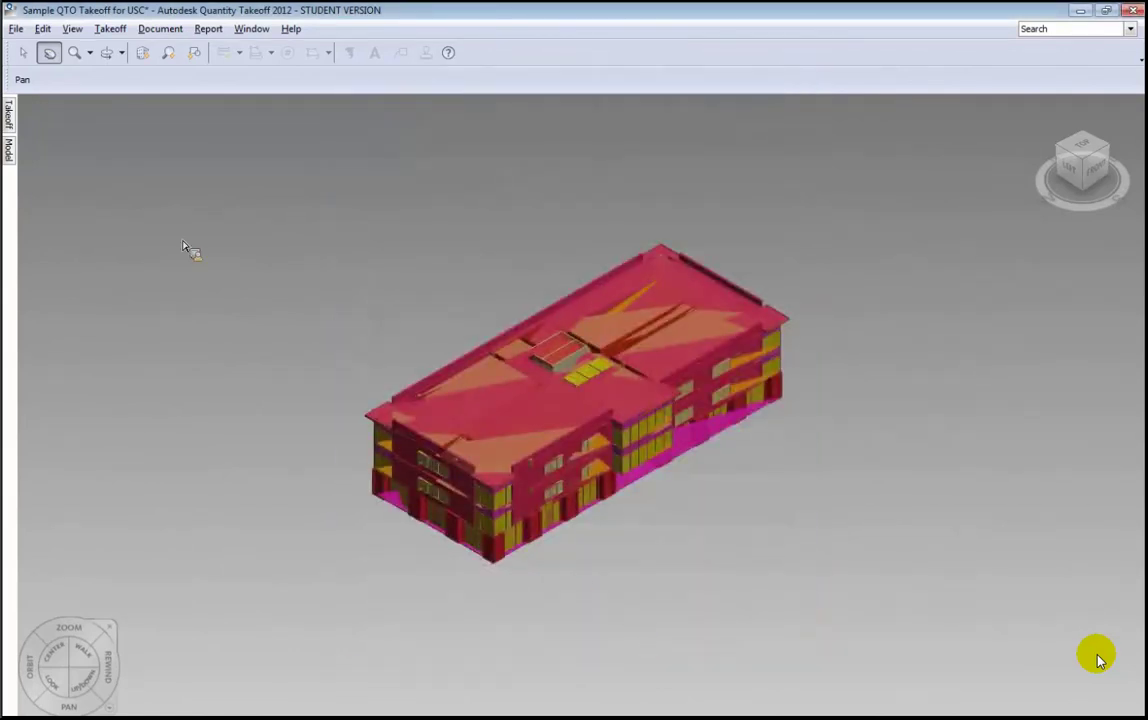
Collapse the WBS 100.1 Plumbing group and widen the WBS column to fit the full group and item names
{"action": "mouse_move", "coordinate": [10, 115]}
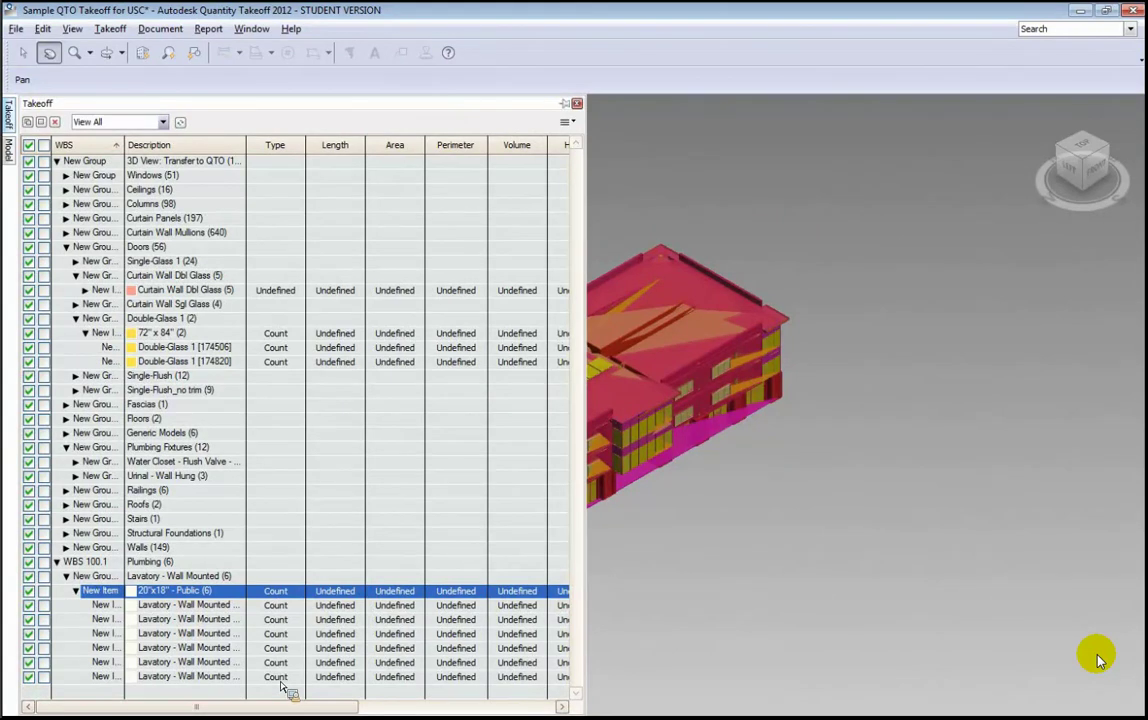
{"action": "left_click", "coordinate": [57, 562]}
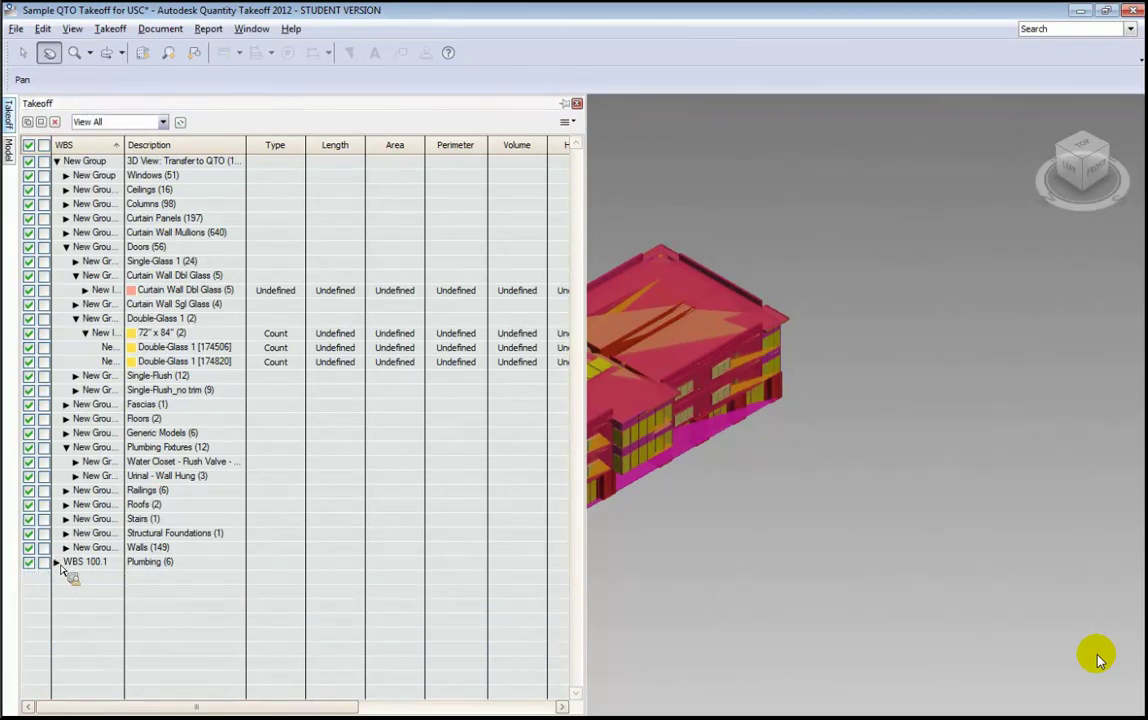
{"action": "left_click_drag", "start_coordinate": [62, 568], "coordinate": [178, 150]}
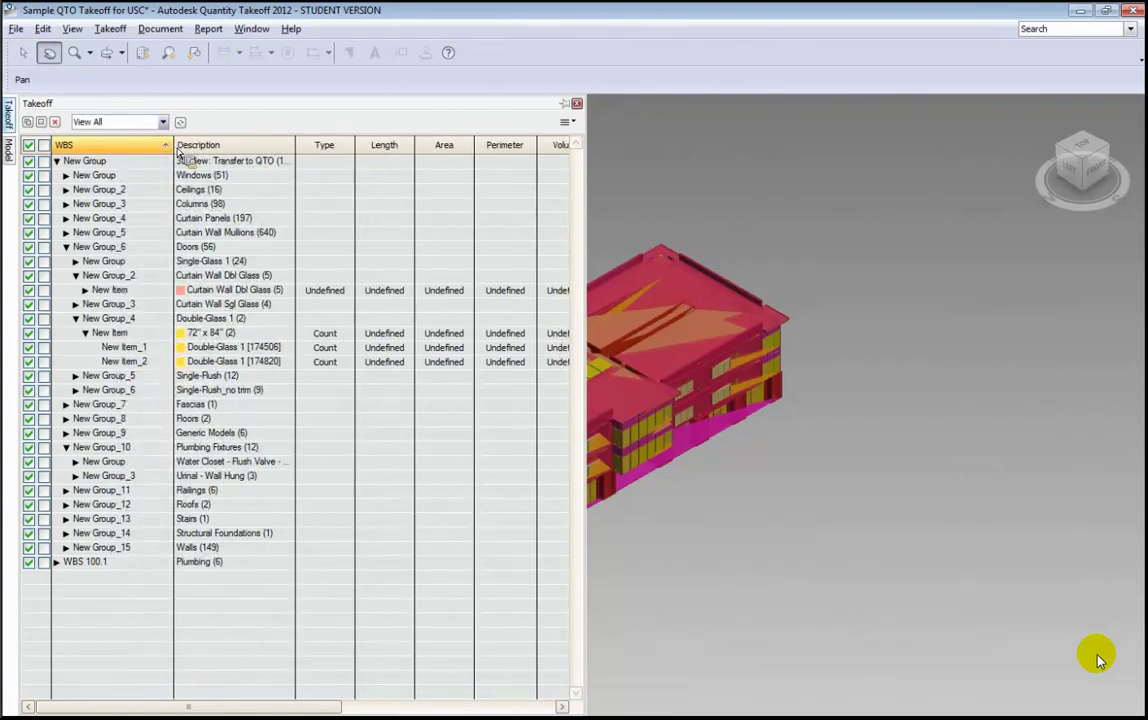
Expand Walls and its Basic Wall group, and open the properties of the Exterior - EIFS on Mtl. Stud - Pattern 2 item
{"action": "left_click_drag", "start_coordinate": [178, 152], "coordinate": [210, 658]}
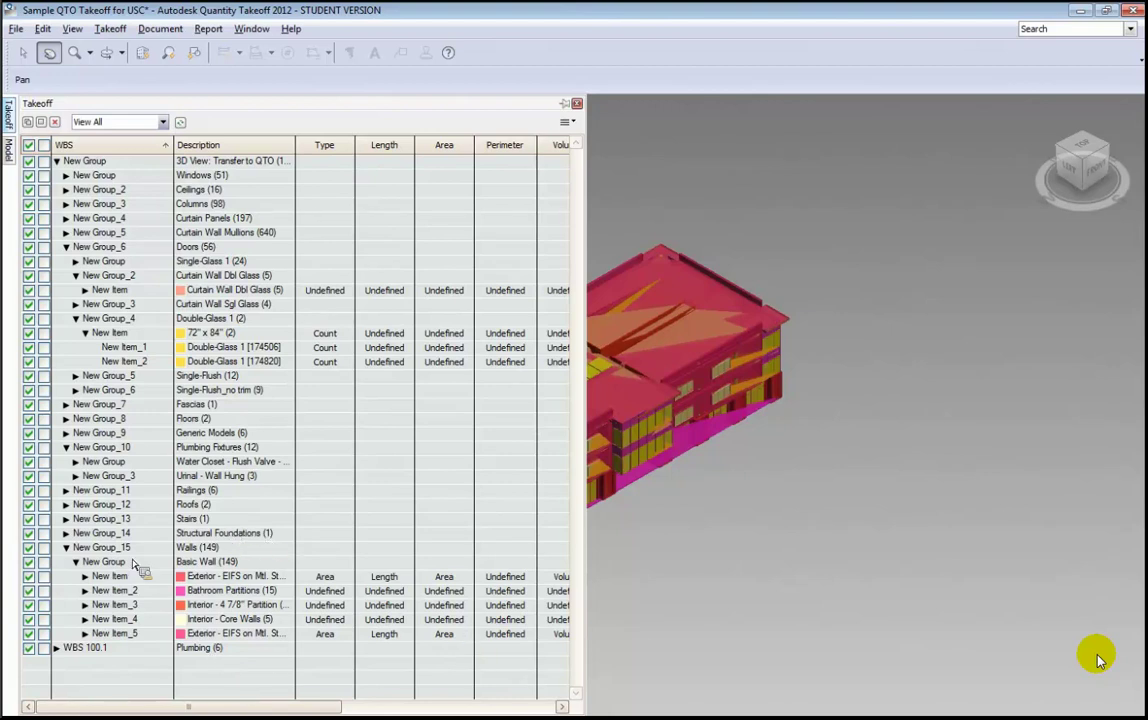
{"action": "left_click_drag", "start_coordinate": [118, 556], "coordinate": [100, 580]}
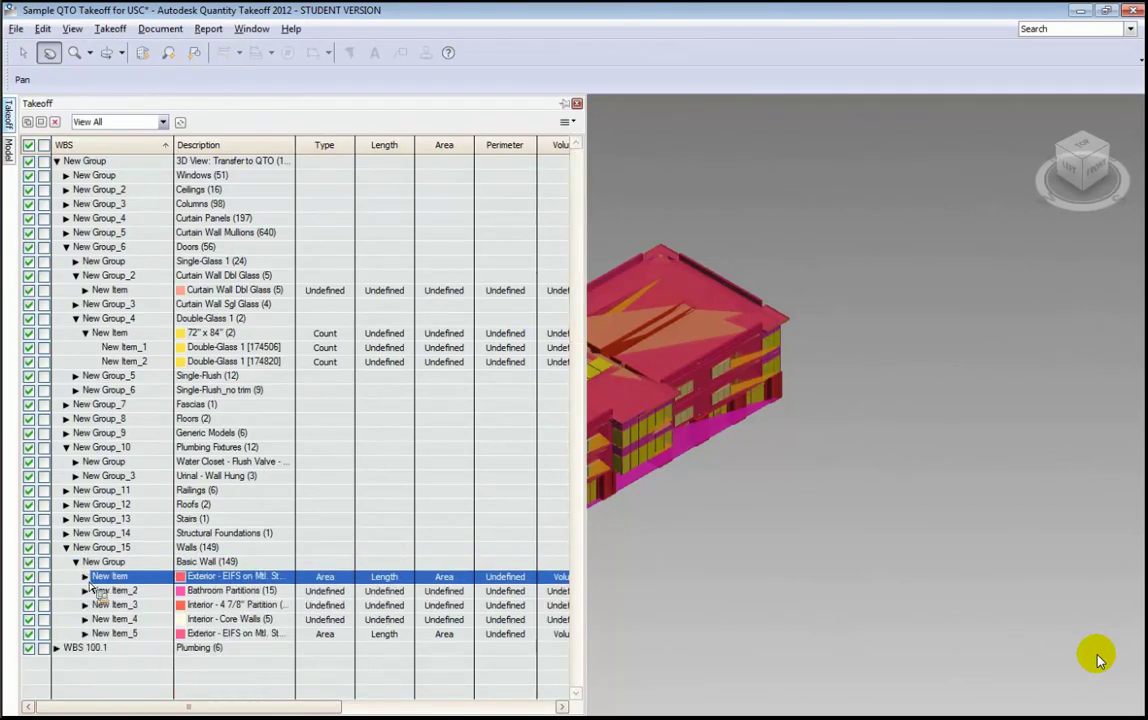
{"action": "right_click", "coordinate": [114, 578]}
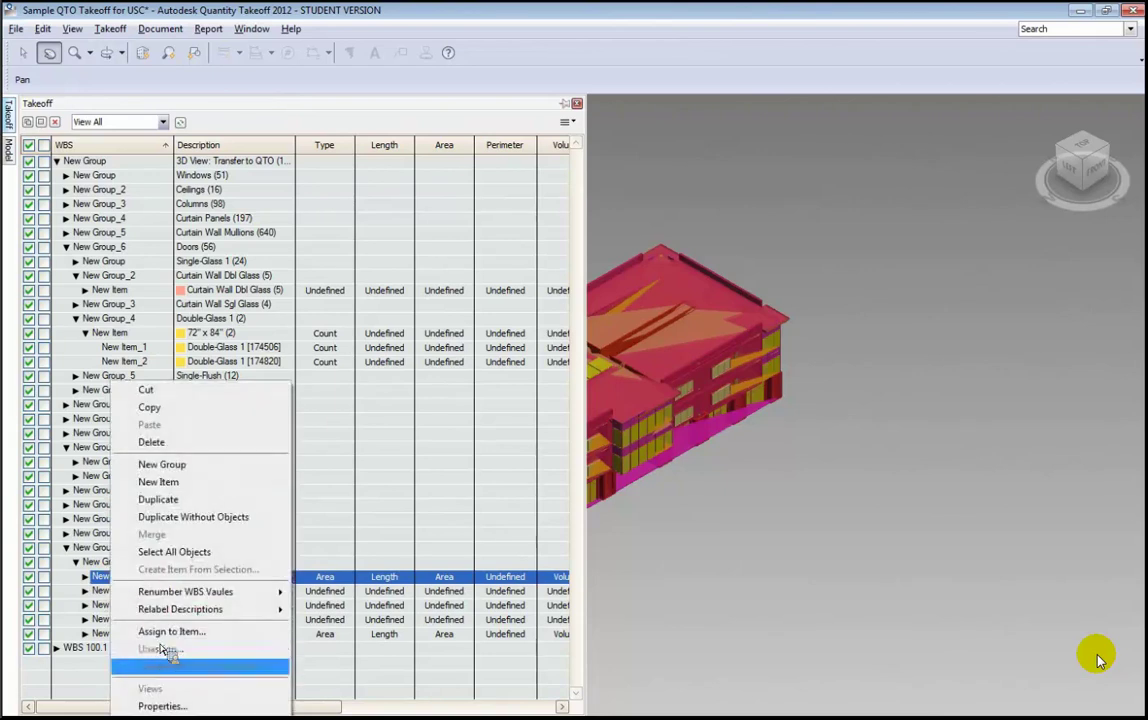
{"action": "left_click", "coordinate": [170, 706]}
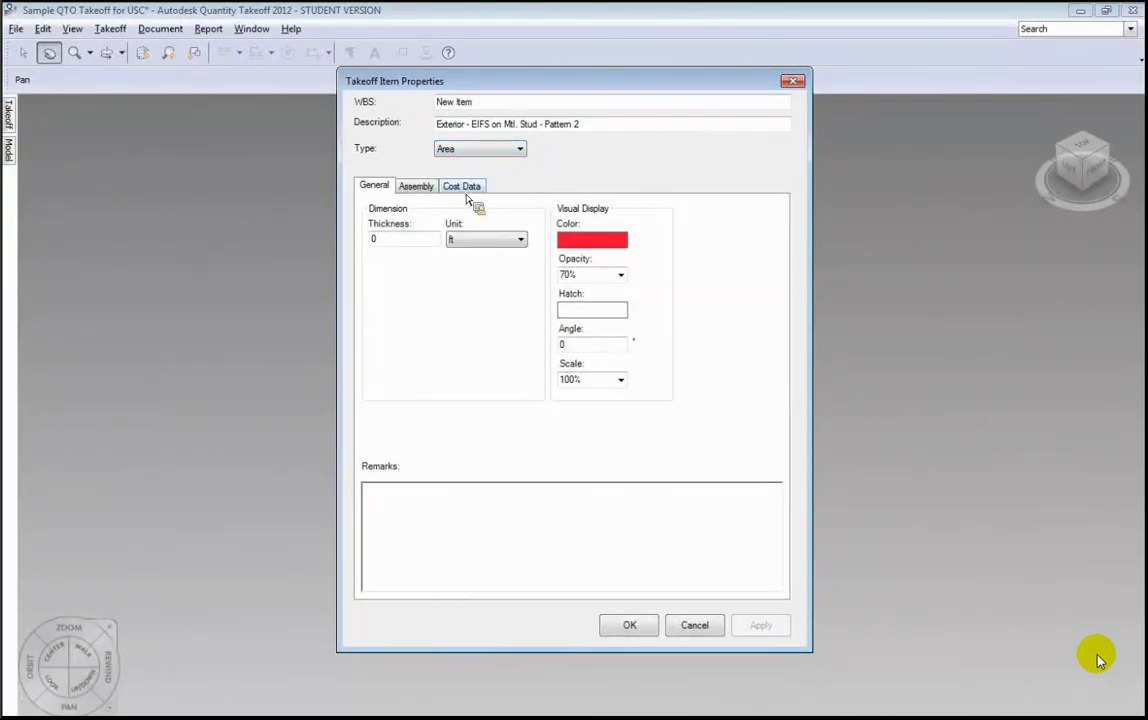
Set the exterior wall item's material cost to 30 and labor cost to 15 per area, and apply the properties
{"action": "left_click", "coordinate": [470, 186]}
{"action": "left_click", "coordinate": [444, 398]}
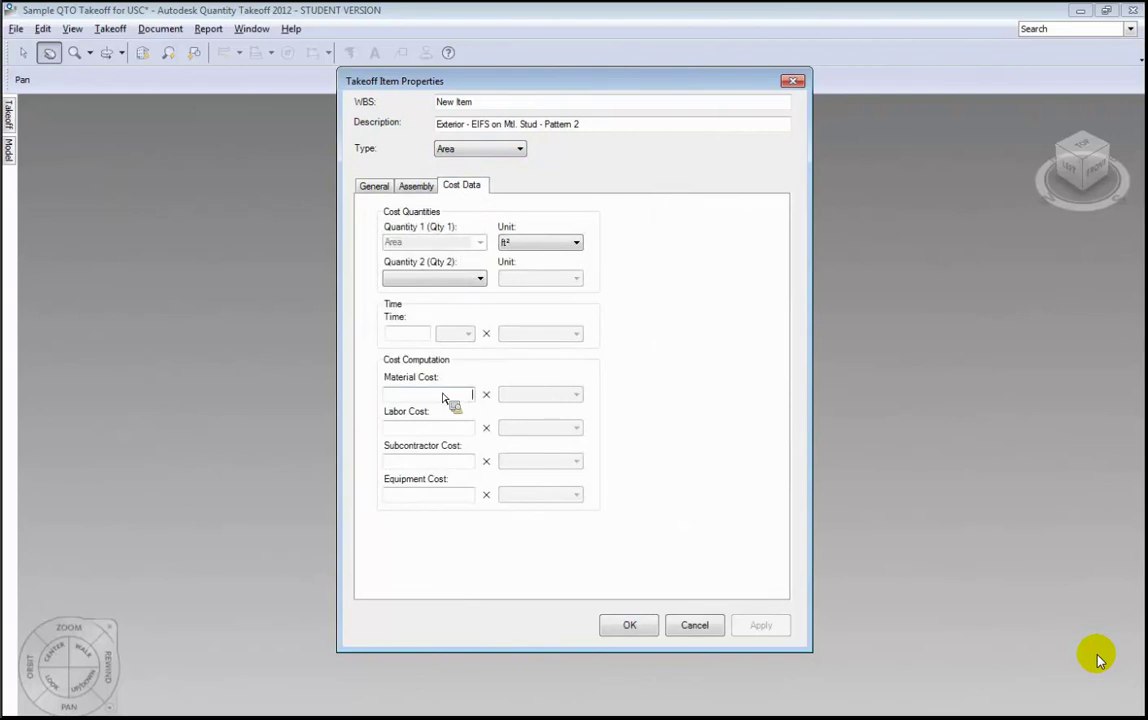
{"action": "type", "text": "10"}
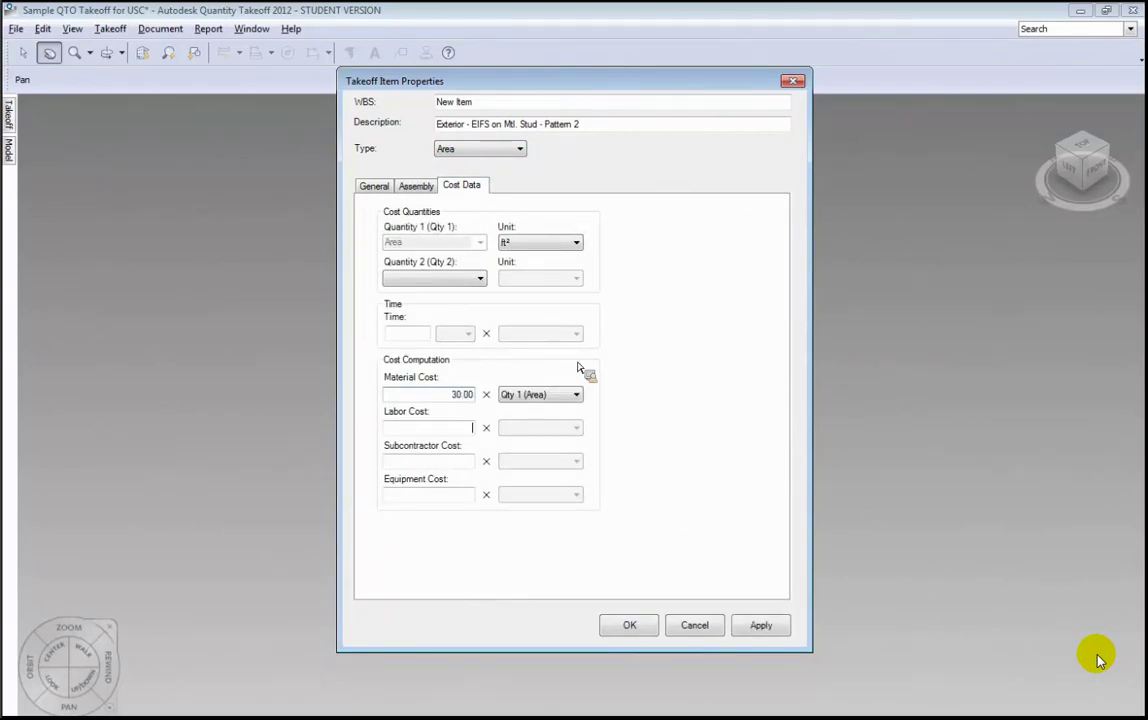
{"action": "left_click", "coordinate": [466, 430]}
{"action": "type", "text": "15"}
{"action": "key", "text": "Tab"}
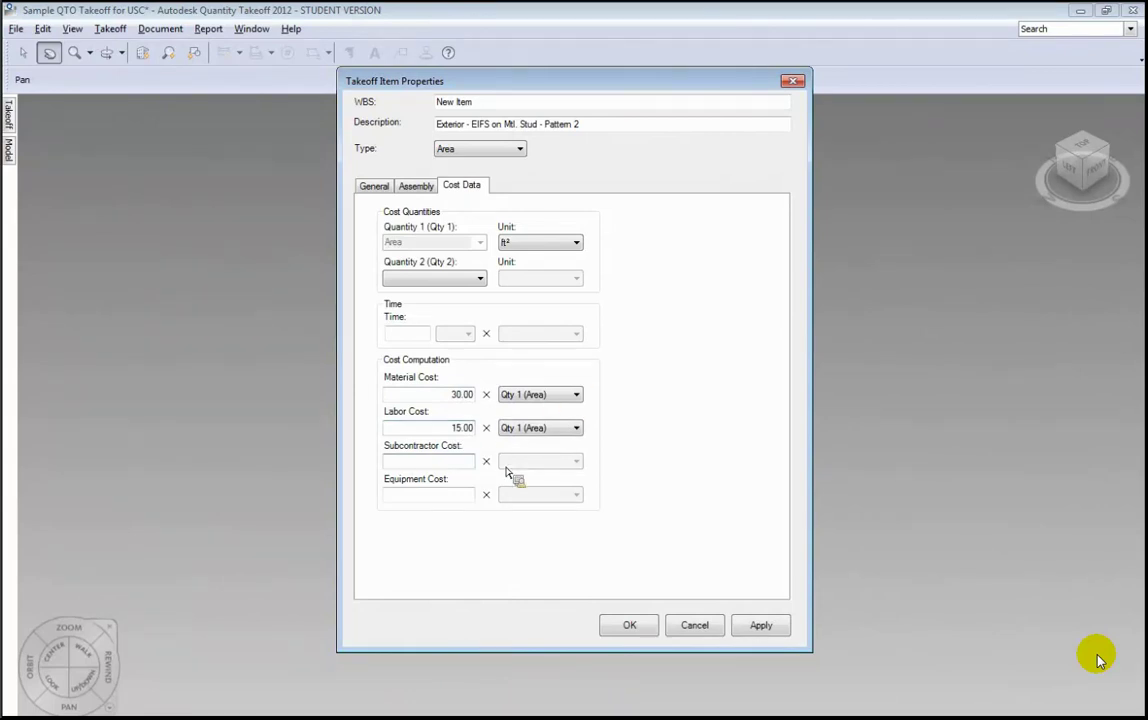
{"action": "left_click", "coordinate": [630, 626]}
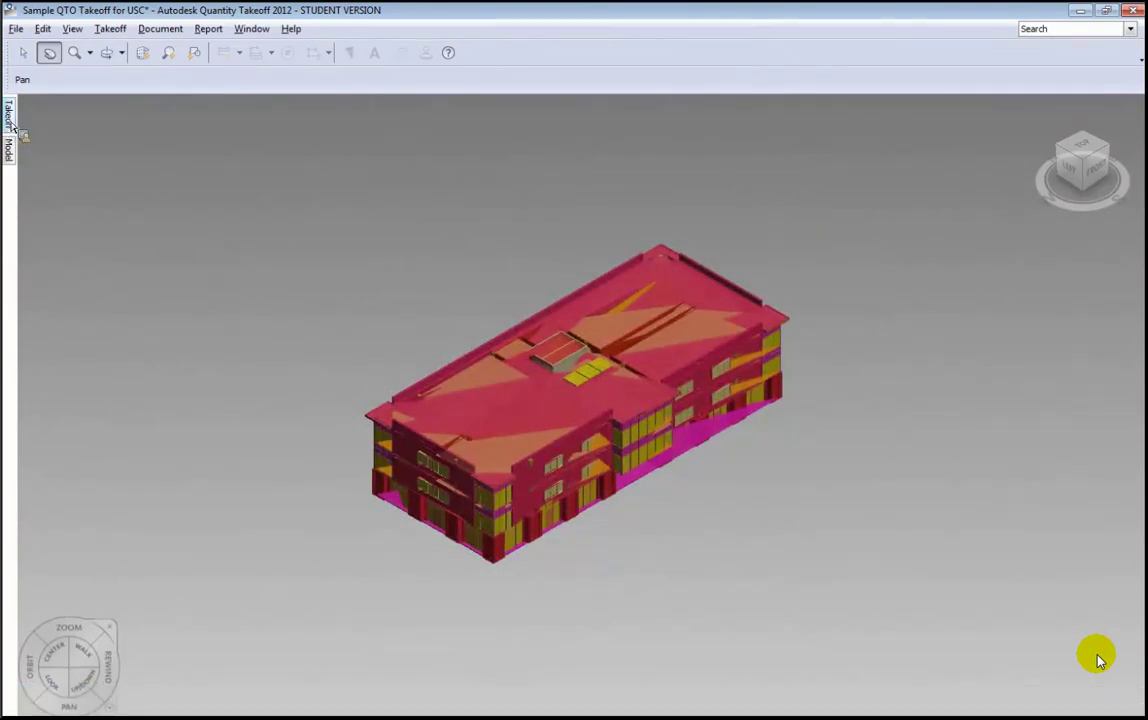
Expand the Railings group down to its Guardrail - Pipe item and open that item's properties
{"action": "mouse_move", "coordinate": [10, 122]}
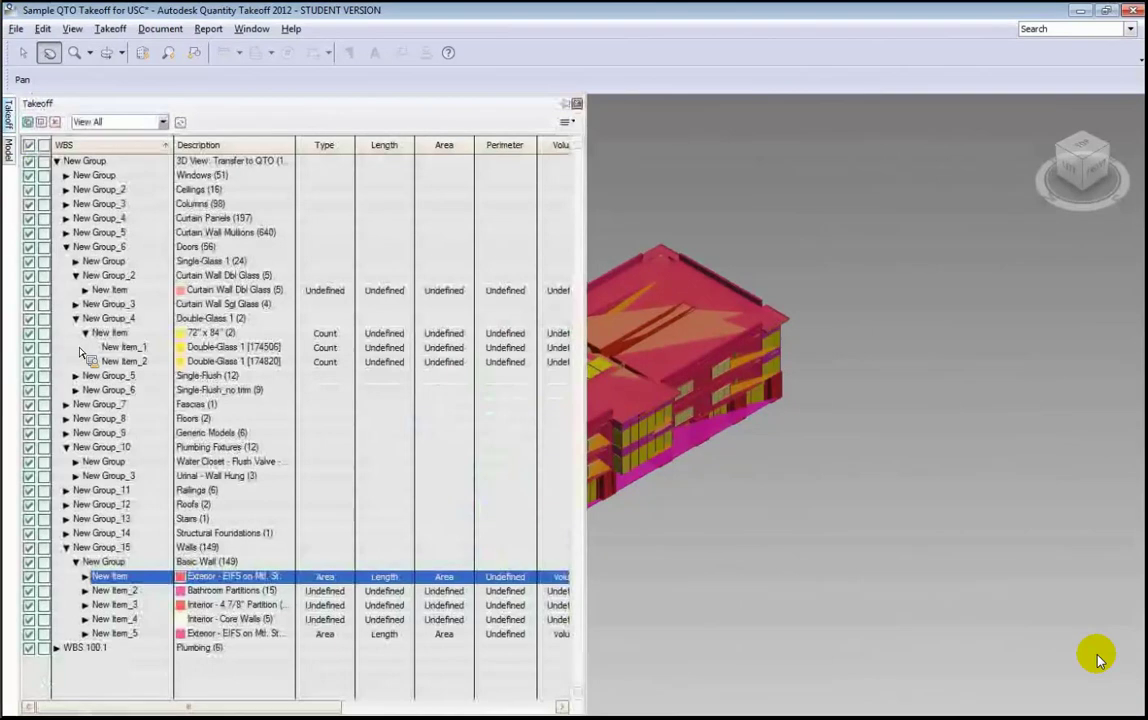
{"action": "left_click_drag", "start_coordinate": [80, 352], "coordinate": [122, 530]}
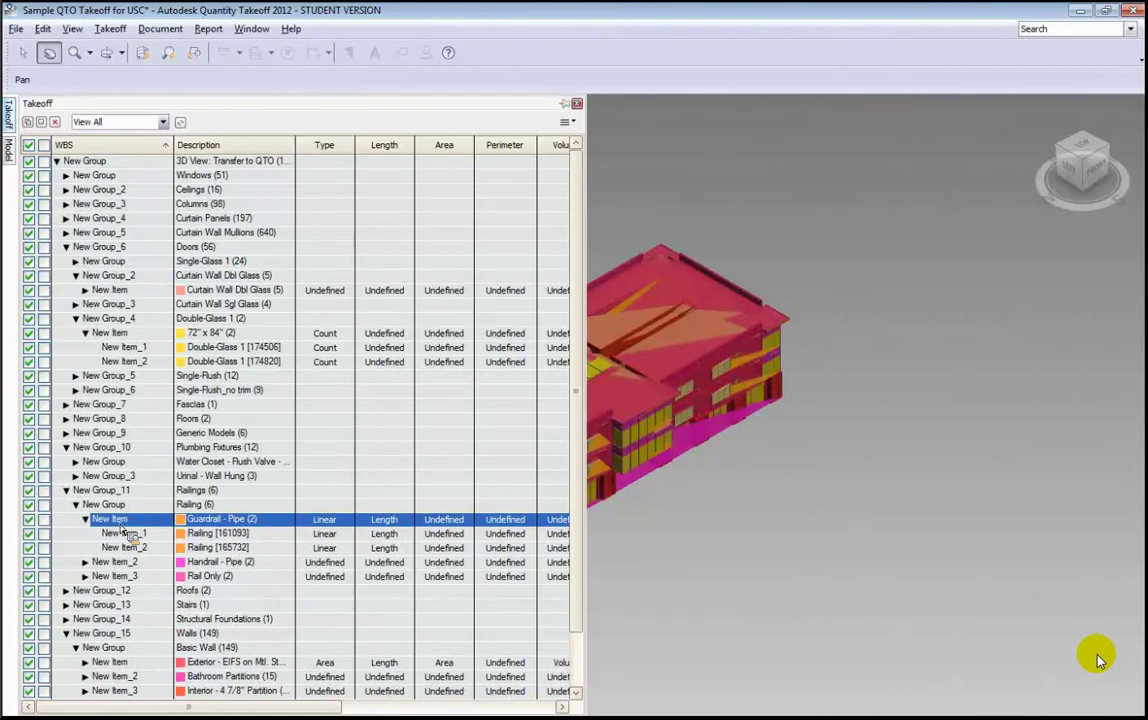
{"action": "right_click", "coordinate": [122, 528]}
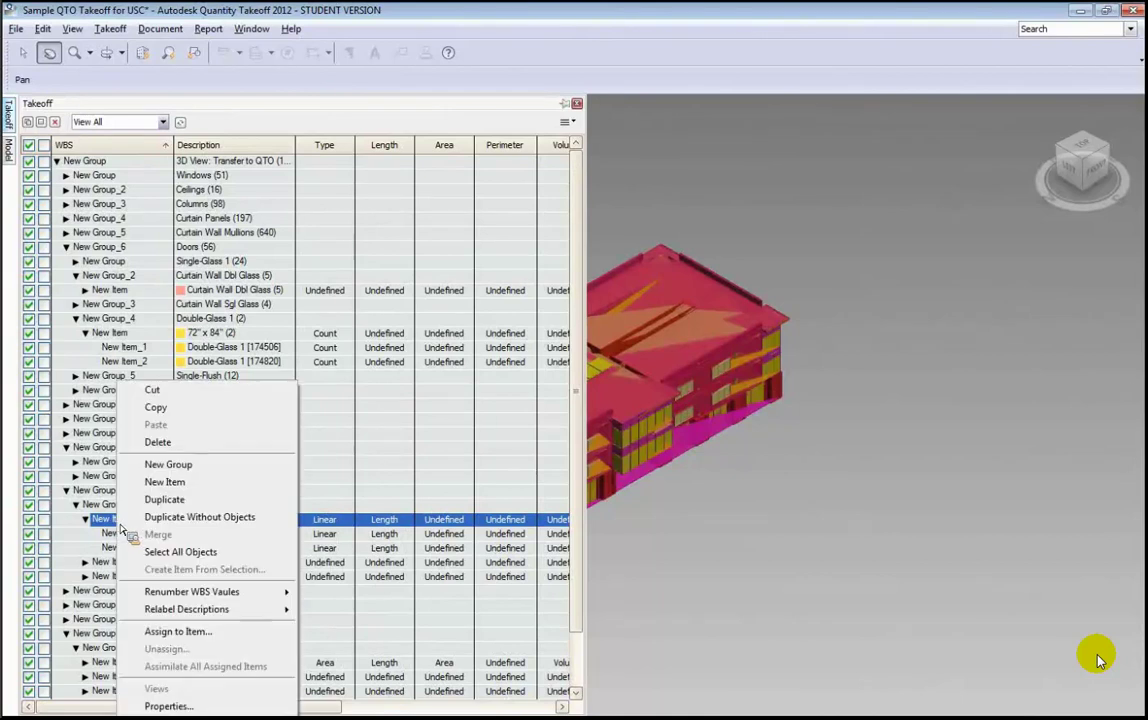
{"action": "left_click", "coordinate": [166, 706]}
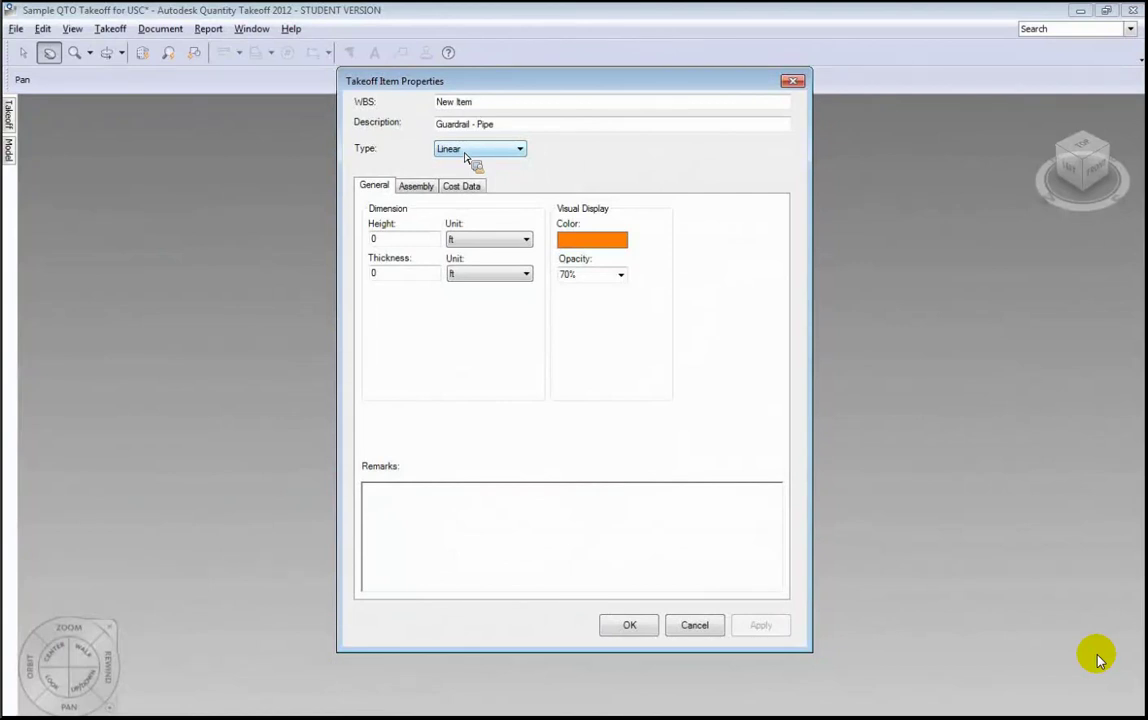
Set the guardrail item's material cost to 50 and labor cost to 100 per length, and confirm the properties
{"action": "left_click", "coordinate": [465, 190]}
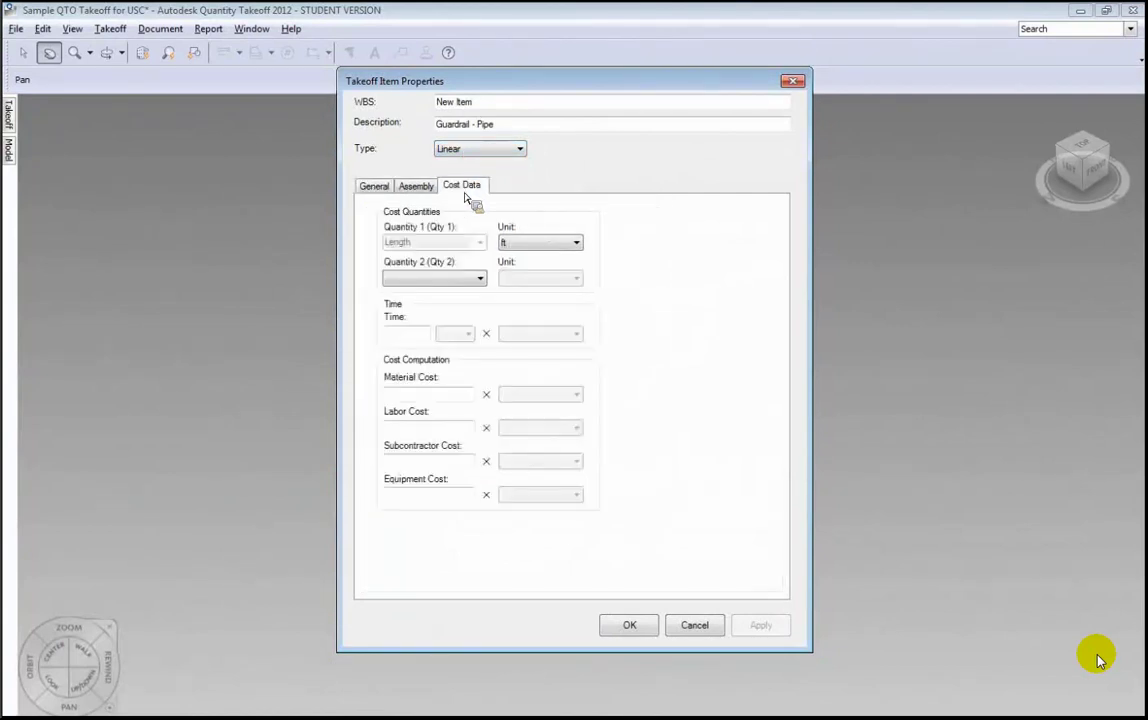
{"action": "left_click", "coordinate": [449, 395]}
{"action": "type", "text": "50"}
{"action": "left_click", "coordinate": [460, 428]}
{"action": "type", "text": "100"}
{"action": "key", "text": "Tab"}
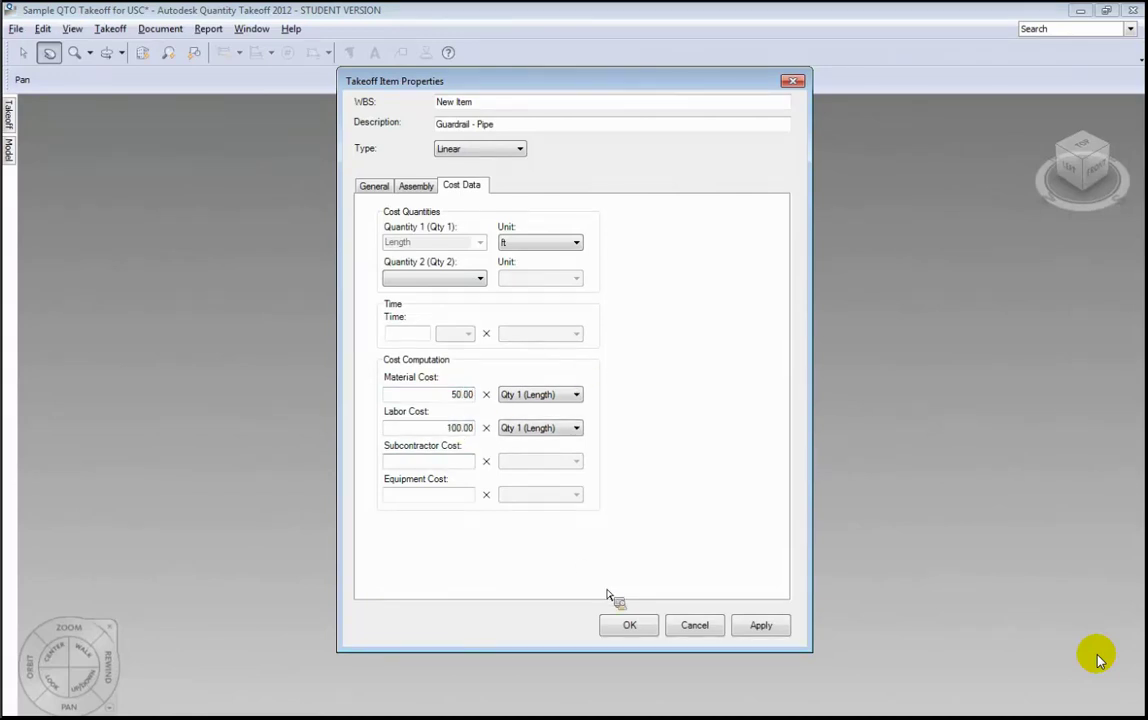
{"action": "left_click", "coordinate": [645, 626]}
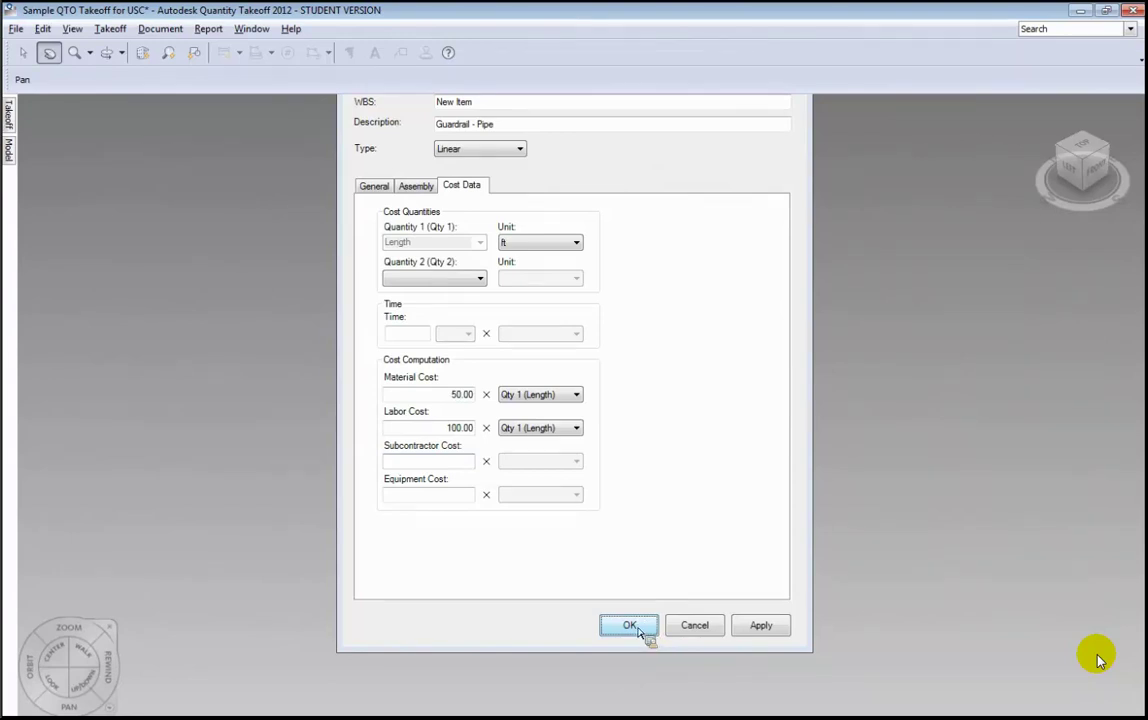
{"action": "left_click", "coordinate": [640, 627]}
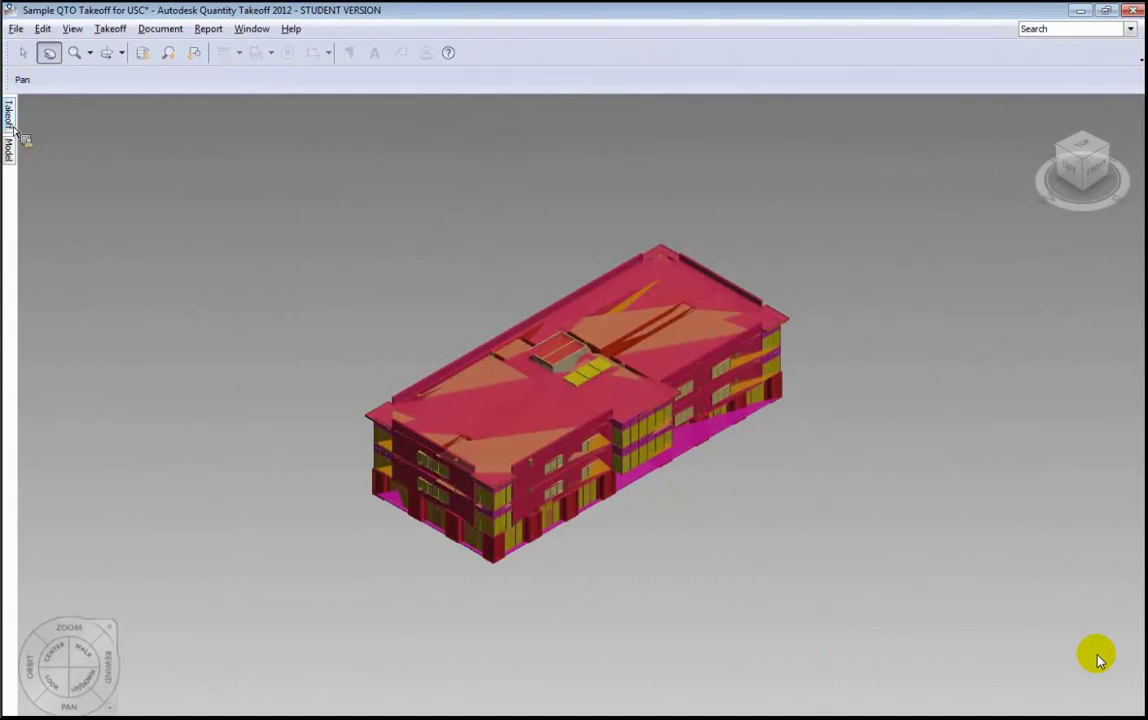
Expand the Single-Glass 1 group under Doors and set its 36" x 84" item's takeoff type to Count
{"action": "mouse_move", "coordinate": [14, 134]}
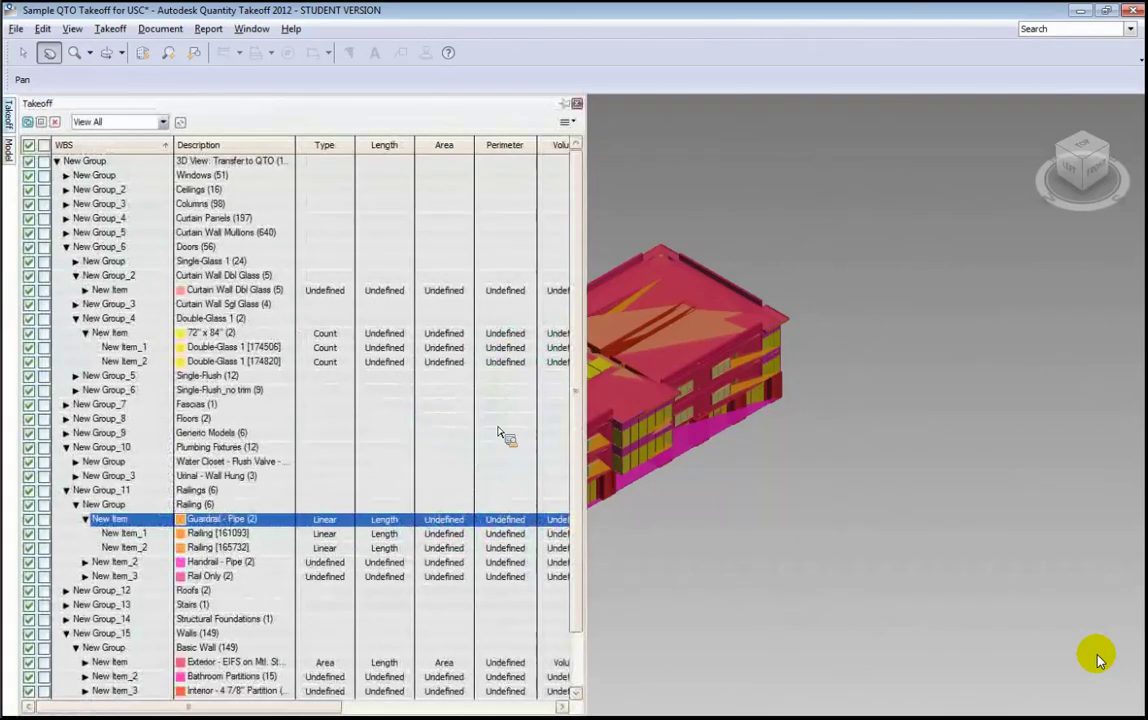
{"action": "scroll", "coordinate": [578, 487], "scroll_direction": "down", "scroll_amount": 1}
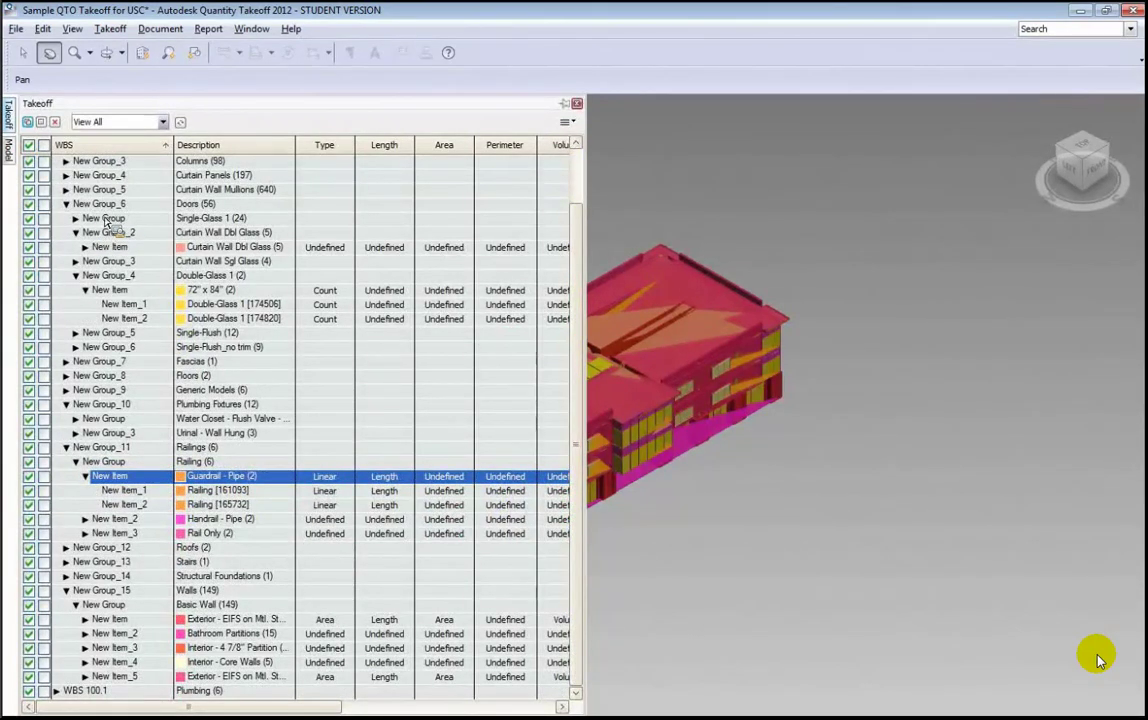
{"action": "left_click", "coordinate": [76, 218]}
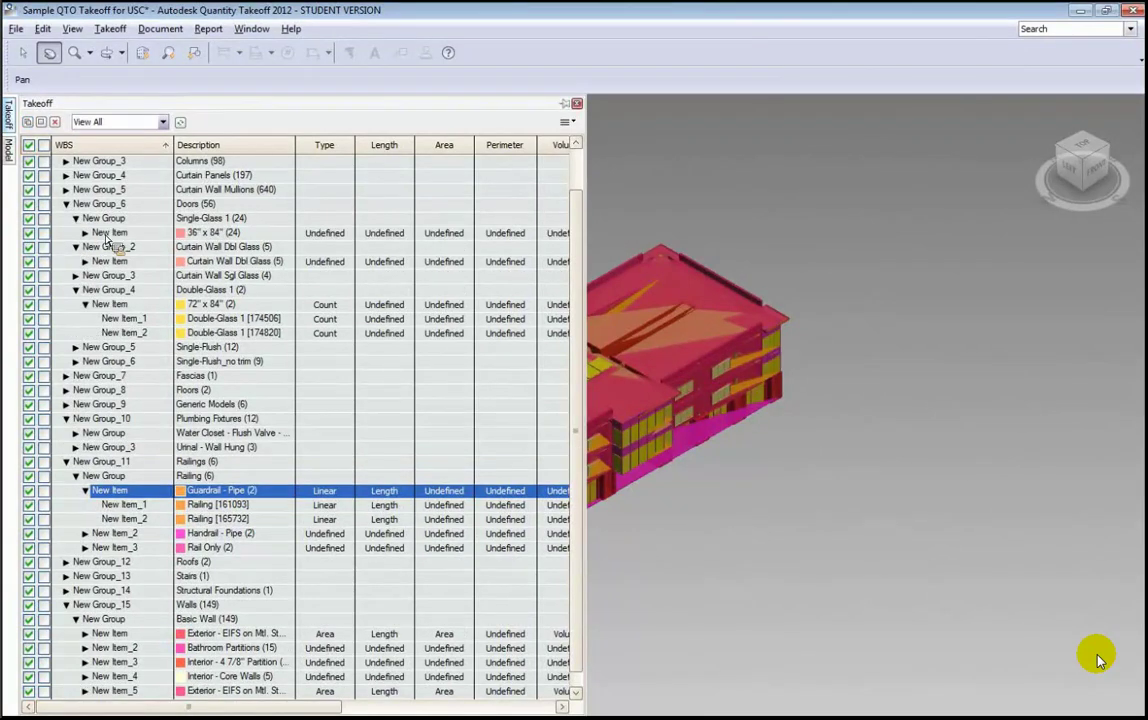
{"action": "left_click", "coordinate": [106, 234]}
{"action": "right_click", "coordinate": [106, 236]}
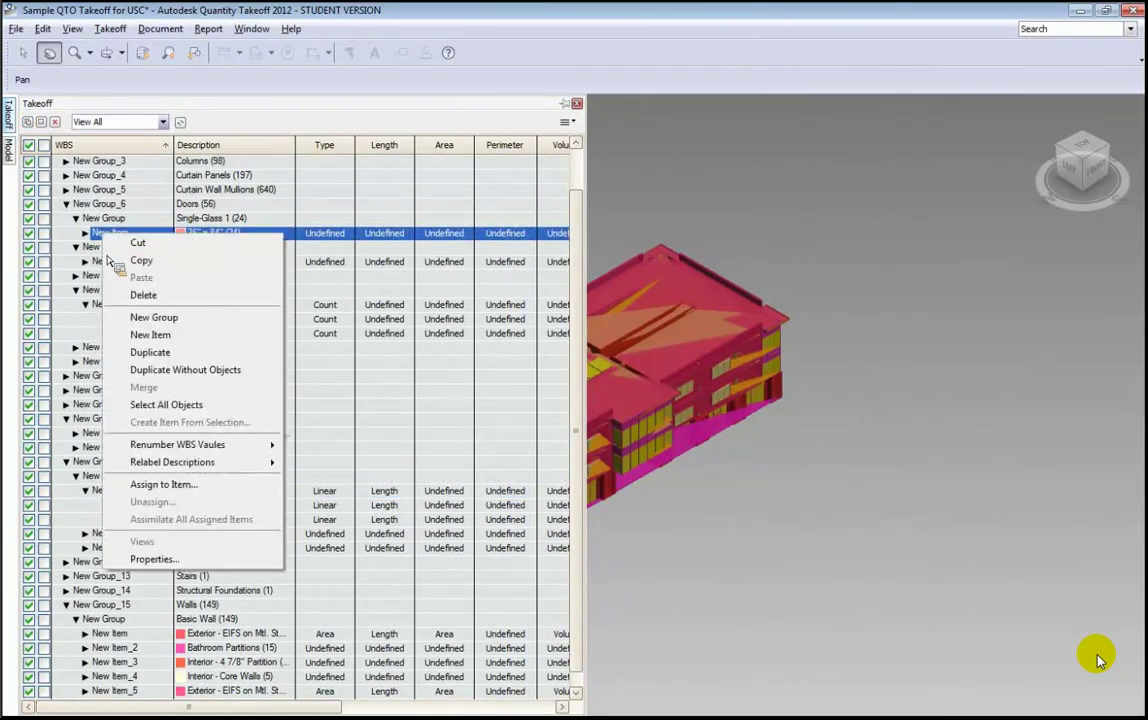
{"action": "left_click", "coordinate": [152, 560]}
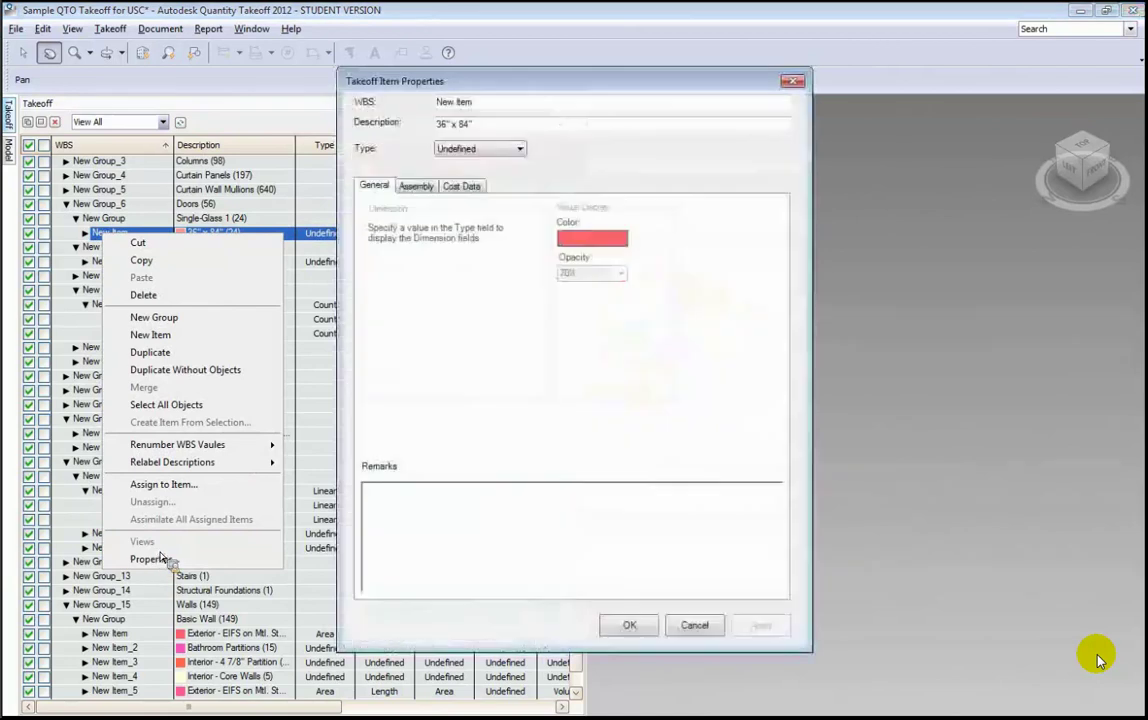
{"action": "left_click", "coordinate": [456, 150]}
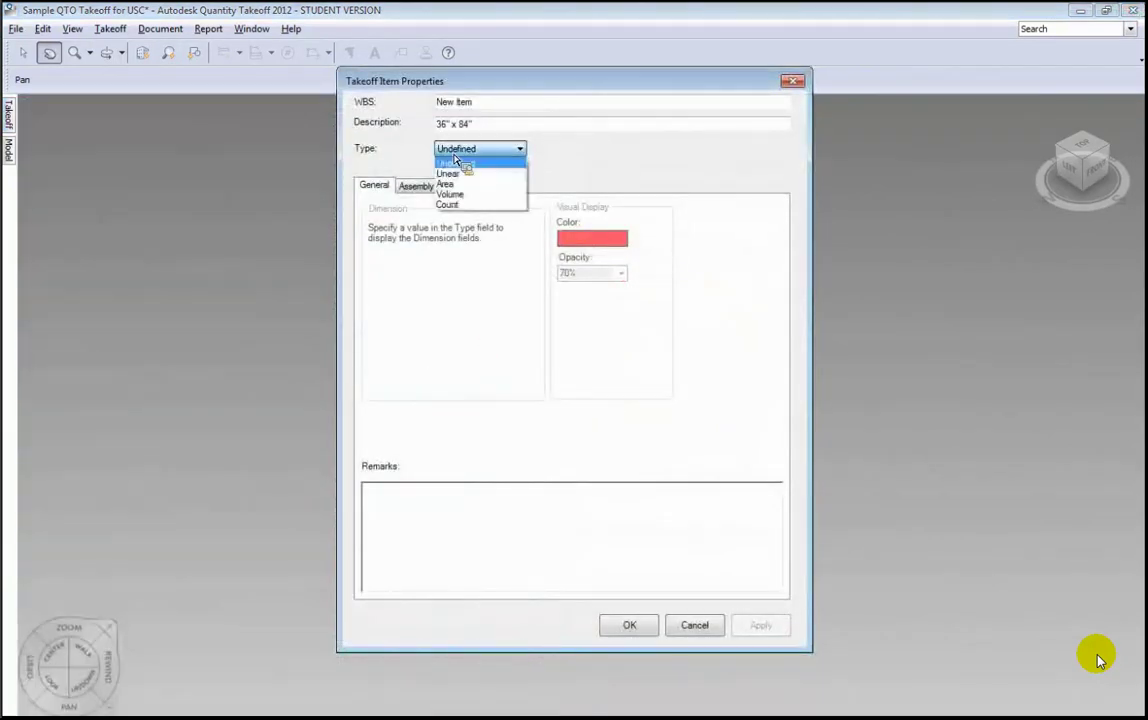
{"action": "left_click", "coordinate": [456, 206]}
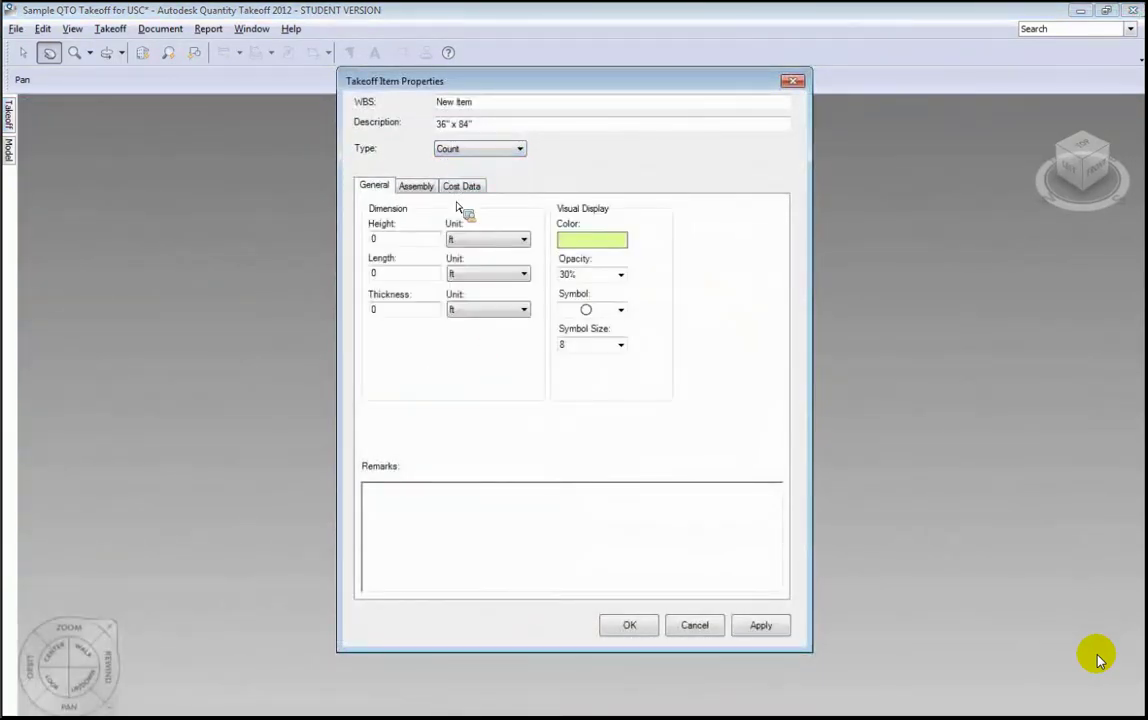
Set the 36" x 84" door item's material cost to 200 and labor cost to 100 per count, and confirm the properties
{"action": "left_click", "coordinate": [474, 187]}
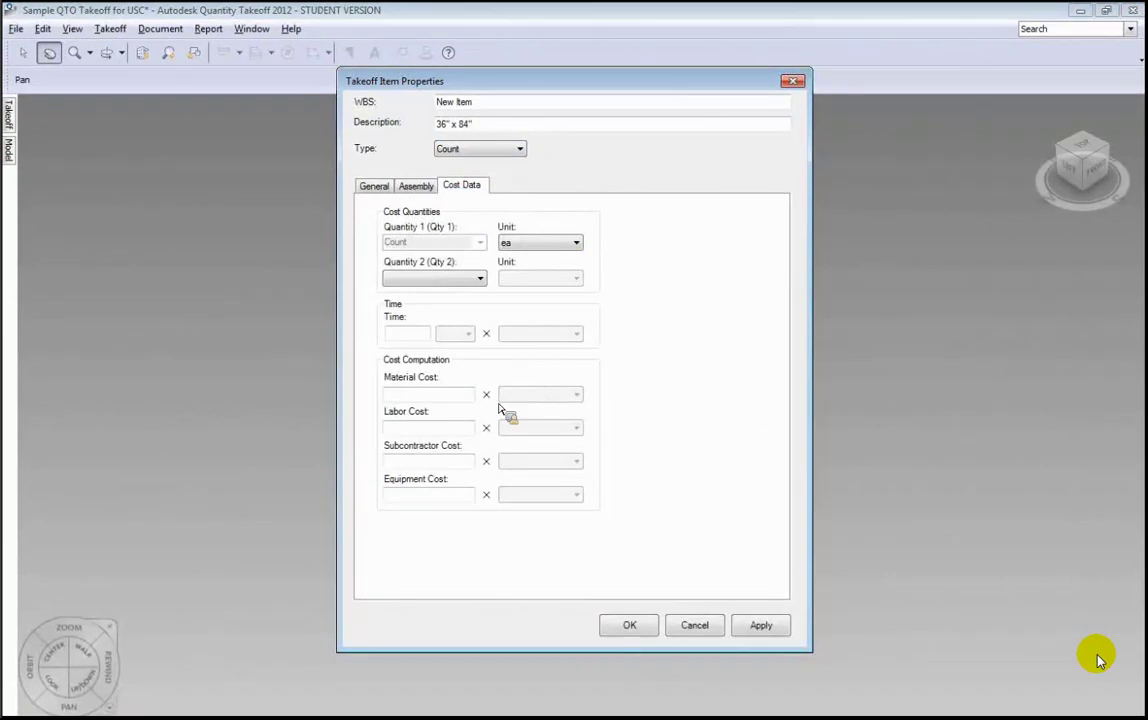
{"action": "type", "text": "2000"}
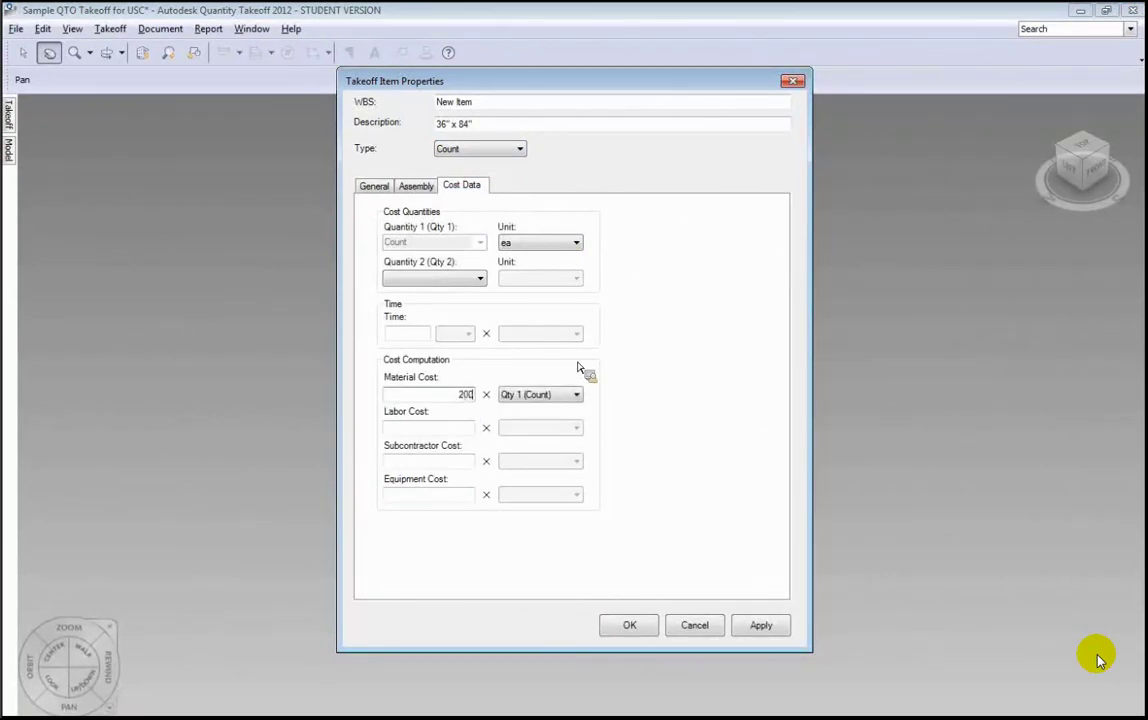
{"action": "key", "text": "Tab"}
{"action": "type", "text": "100"}
{"action": "key", "text": "Tab"}
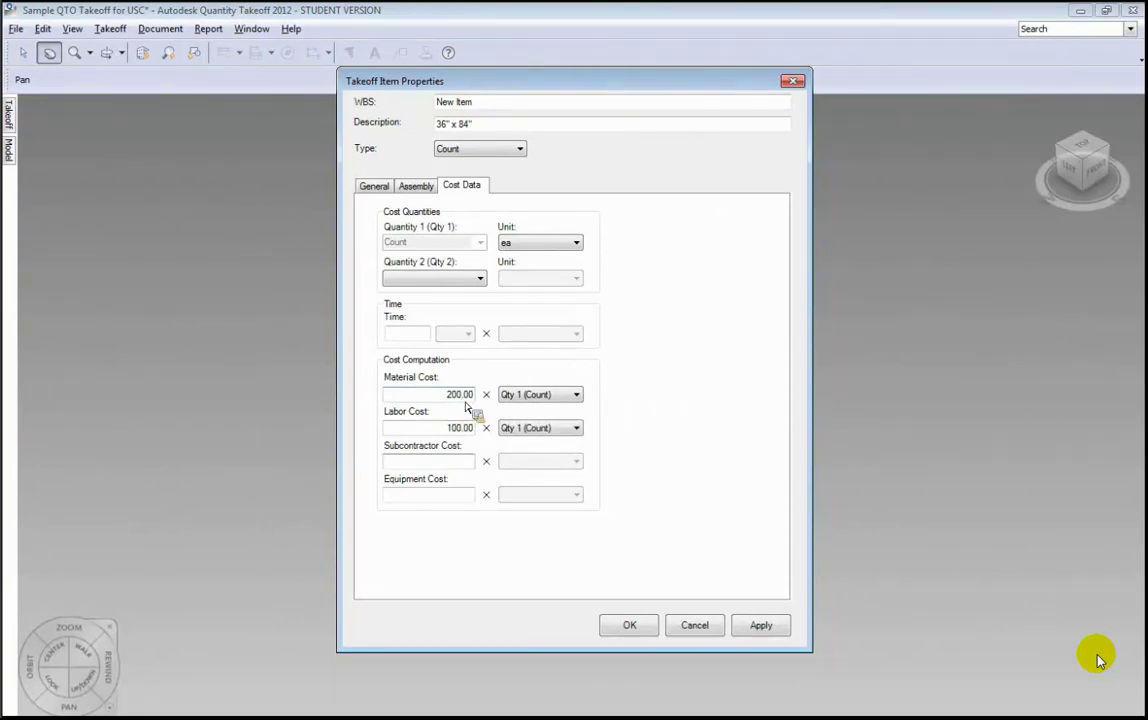
{"action": "left_click", "coordinate": [630, 625]}
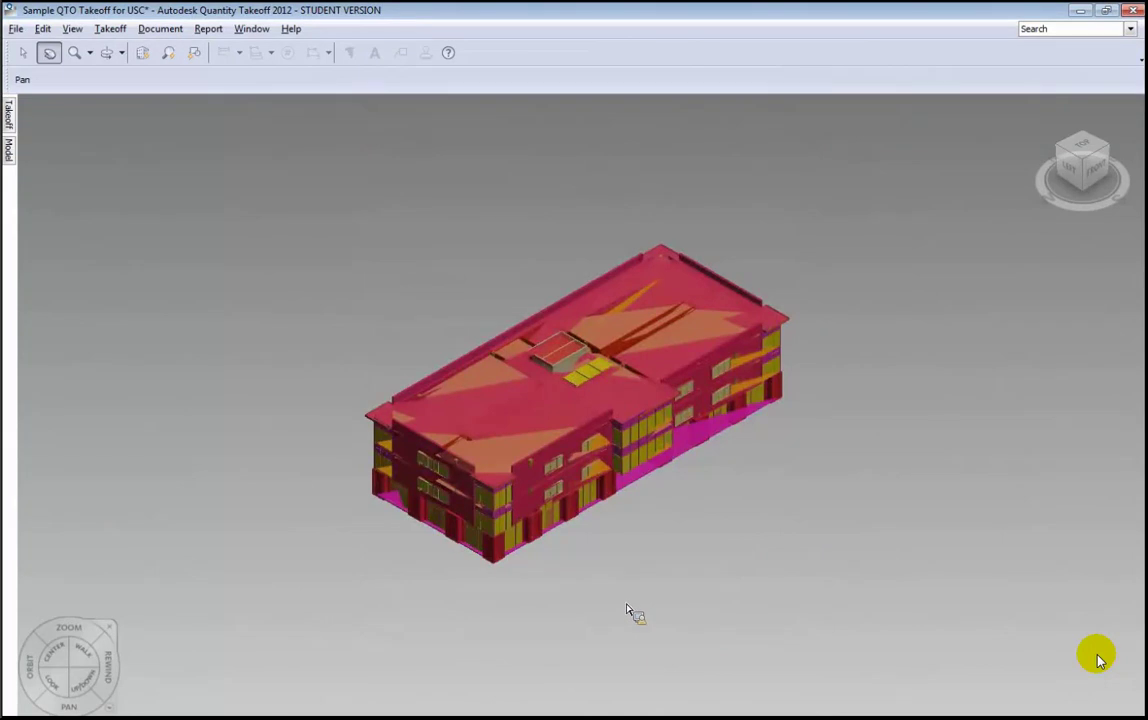
Move the Single-Glass 1 door group out of Doors into the WBS 100.1 Plumbing group
{"action": "left_click", "coordinate": [12, 128]}
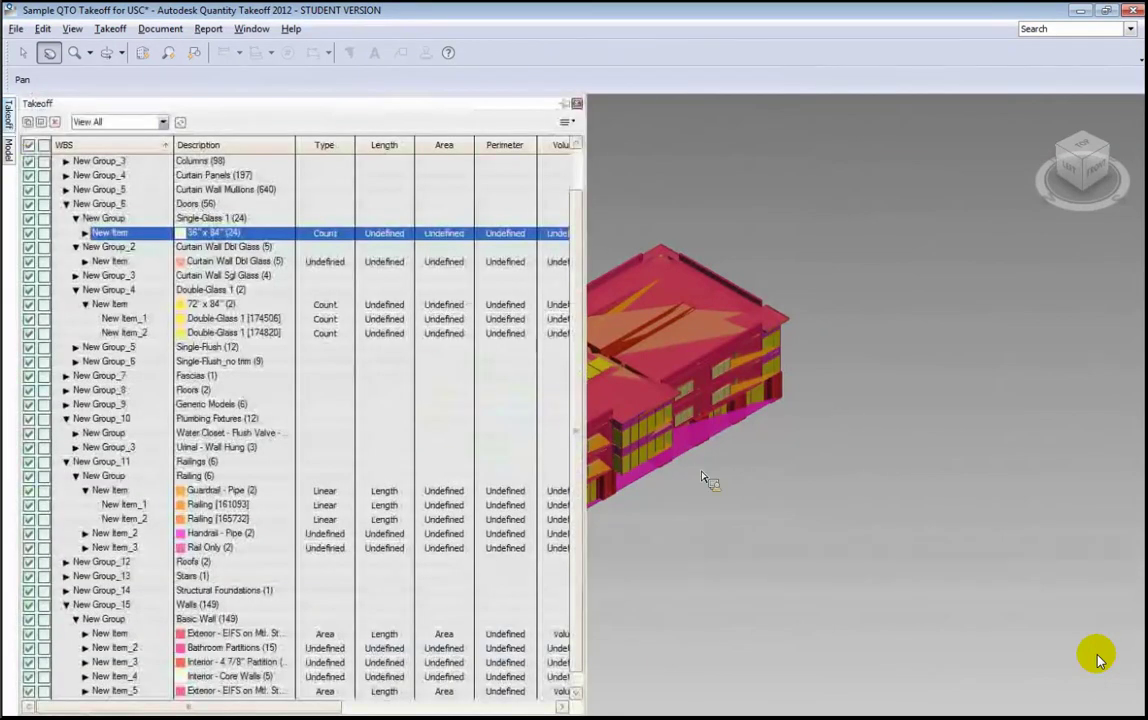
{"action": "scroll", "coordinate": [577, 472], "scroll_direction": "down", "scroll_amount": 1}
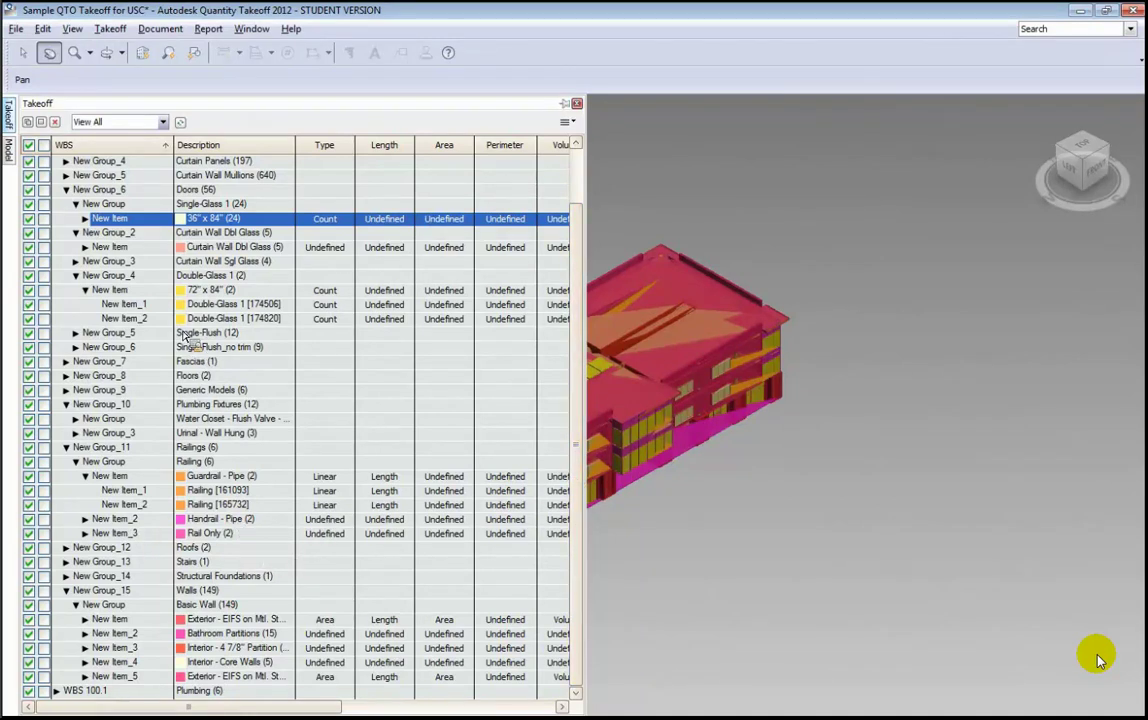
{"action": "left_click", "coordinate": [112, 204]}
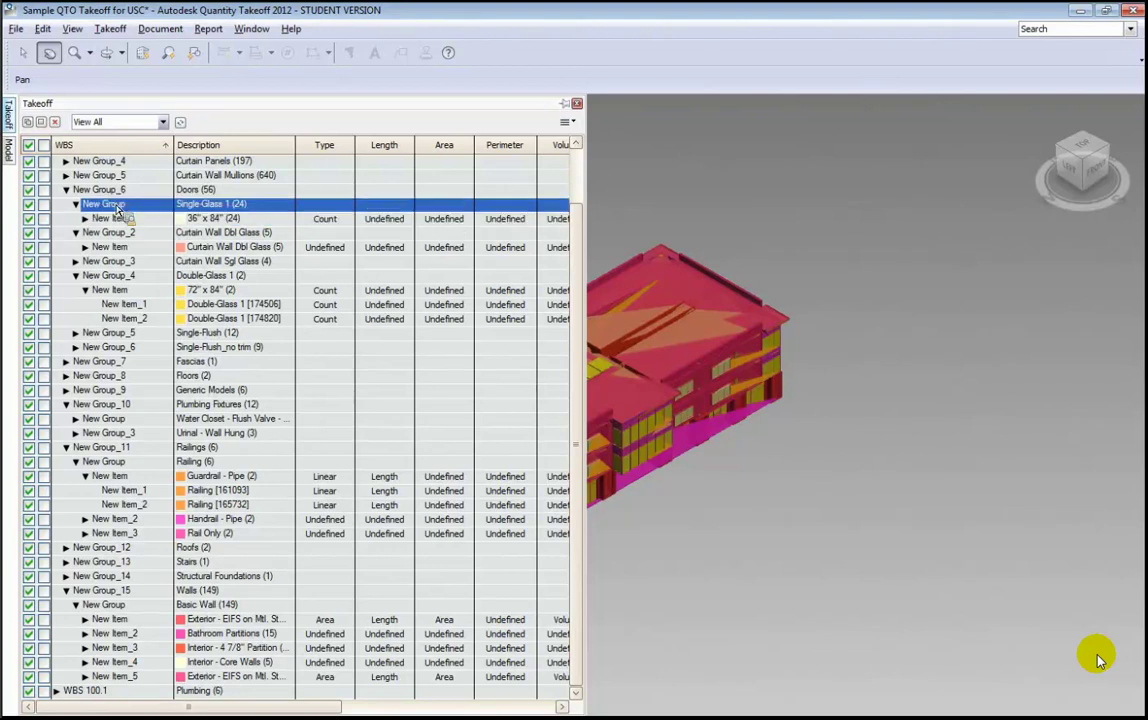
{"action": "mouse_move", "coordinate": [117, 210]}
{"action": "left_mouse_down"}
{"action": "mouse_move", "coordinate": [93, 685]}
{"action": "mouse_move", "coordinate": [75, 700]}
{"action": "mouse_move", "coordinate": [92, 718]}
{"action": "mouse_move", "coordinate": [100, 577]}
{"action": "mouse_move", "coordinate": [97, 710]}
{"action": "mouse_move", "coordinate": [100, 697]}
{"action": "left_mouse_up"}
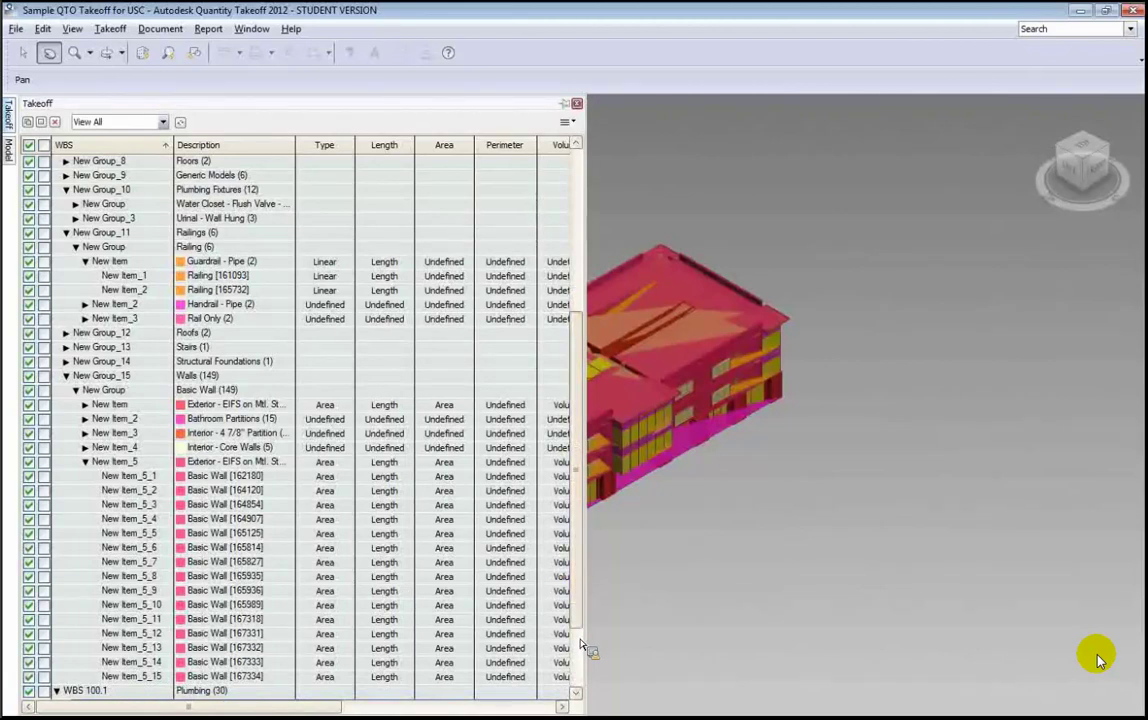
{"action": "scroll", "coordinate": [584, 679], "scroll_direction": "down", "scroll_amount": 3}
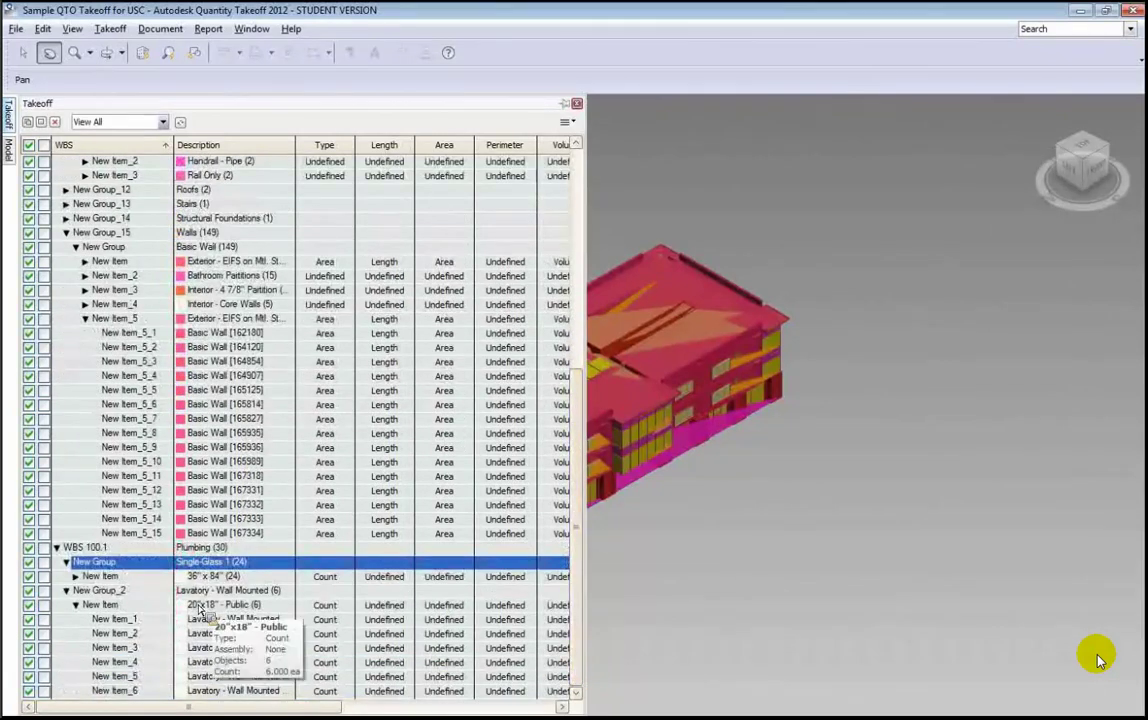
{"action": "left_click_drag", "start_coordinate": [108, 598], "coordinate": [152, 574]}
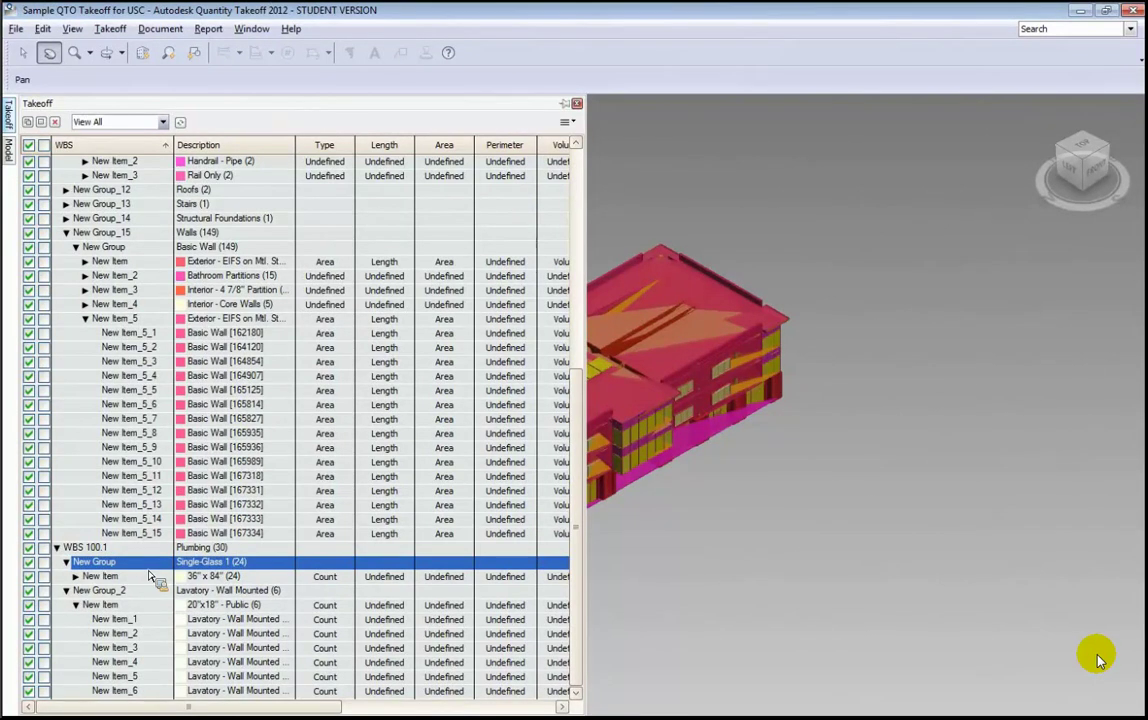
Show the Workbook and expand WBS 100.1 Plumbing with its Single-Glass 1 and Lavatory - Wall Mounted groups
{"action": "left_click", "coordinate": [250, 36]}
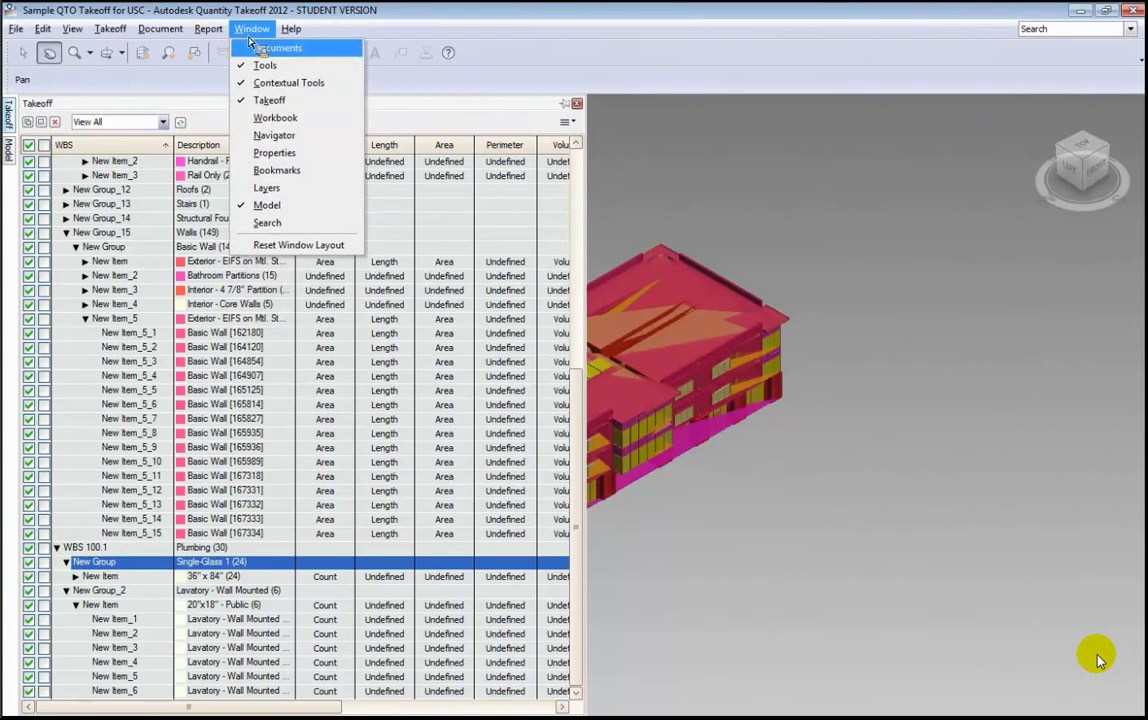
{"action": "left_click", "coordinate": [261, 120]}
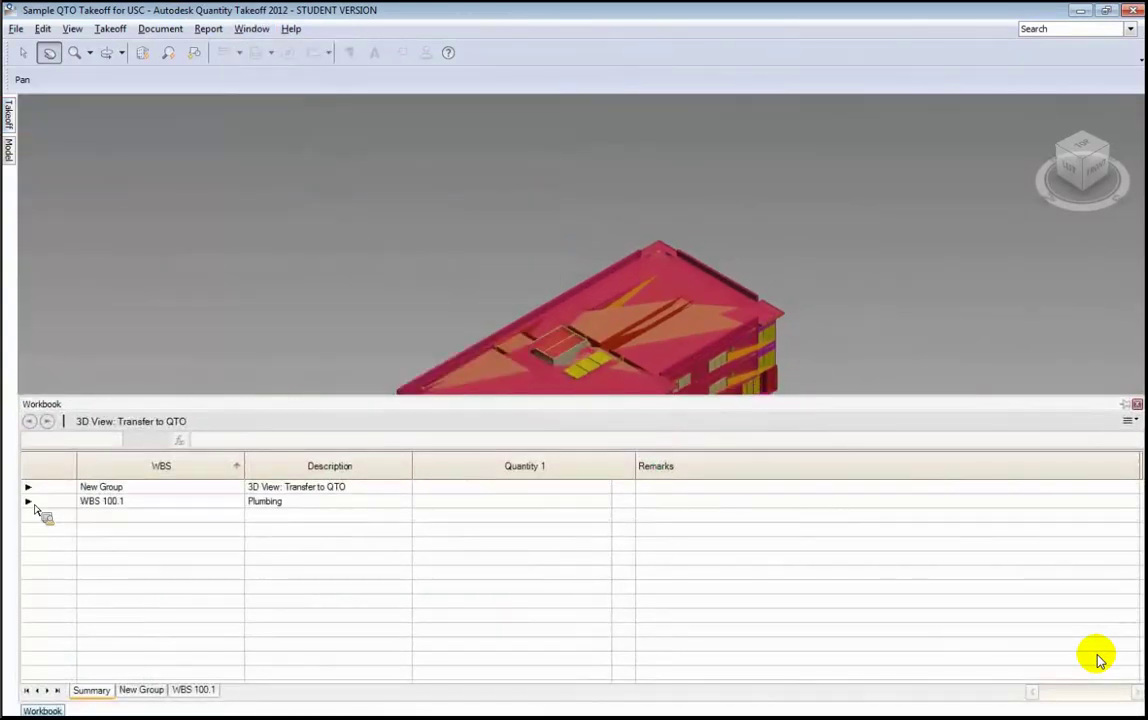
{"action": "left_click", "coordinate": [33, 505]}
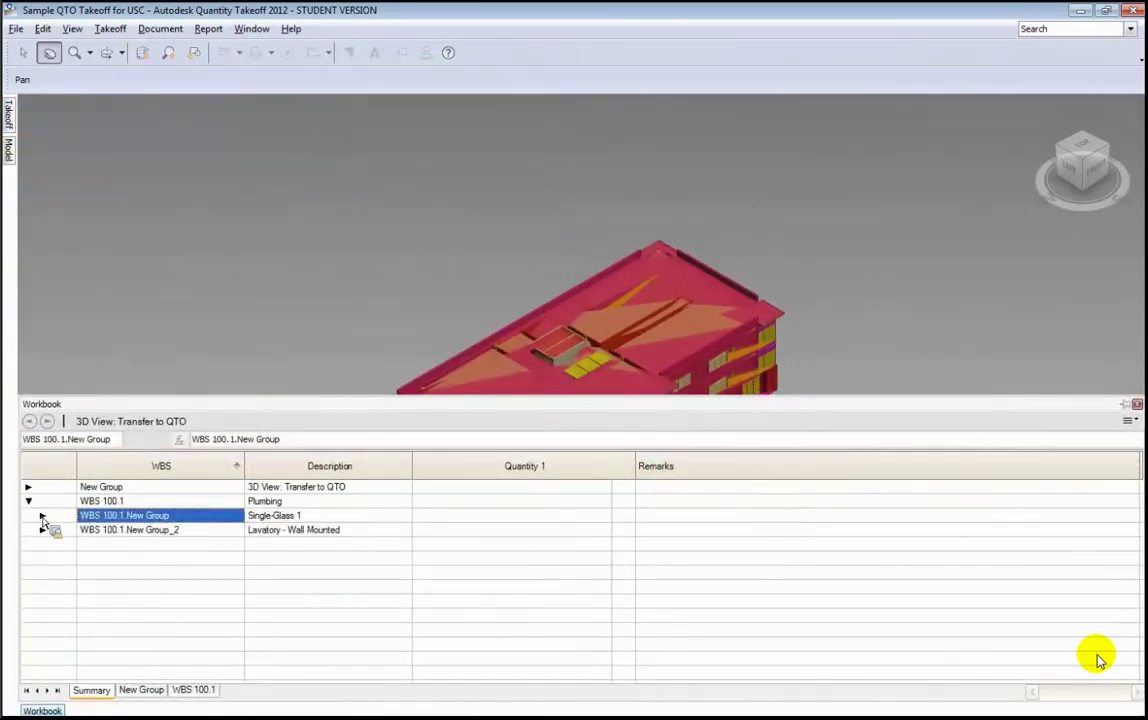
{"action": "left_click", "coordinate": [41, 516]}
{"action": "left_click", "coordinate": [43, 545]}
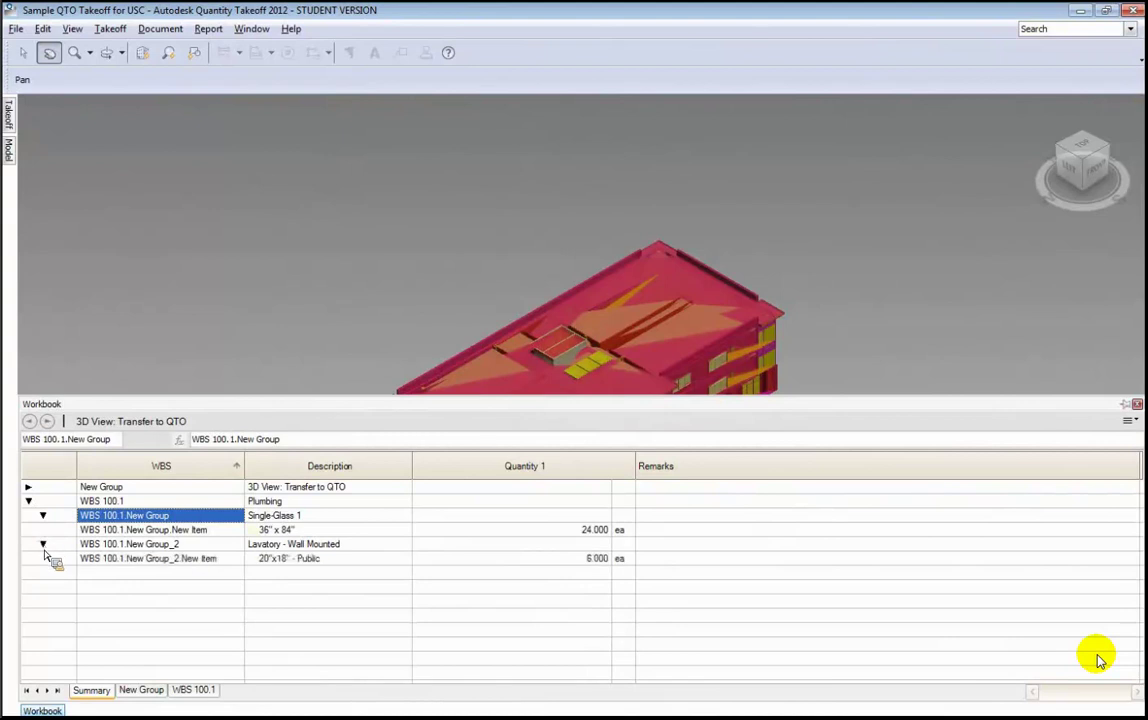
Expand the workbook's 3D View: Transfer to QTO group down to the Basic Wall items under Walls
{"action": "left_click", "coordinate": [28, 488]}
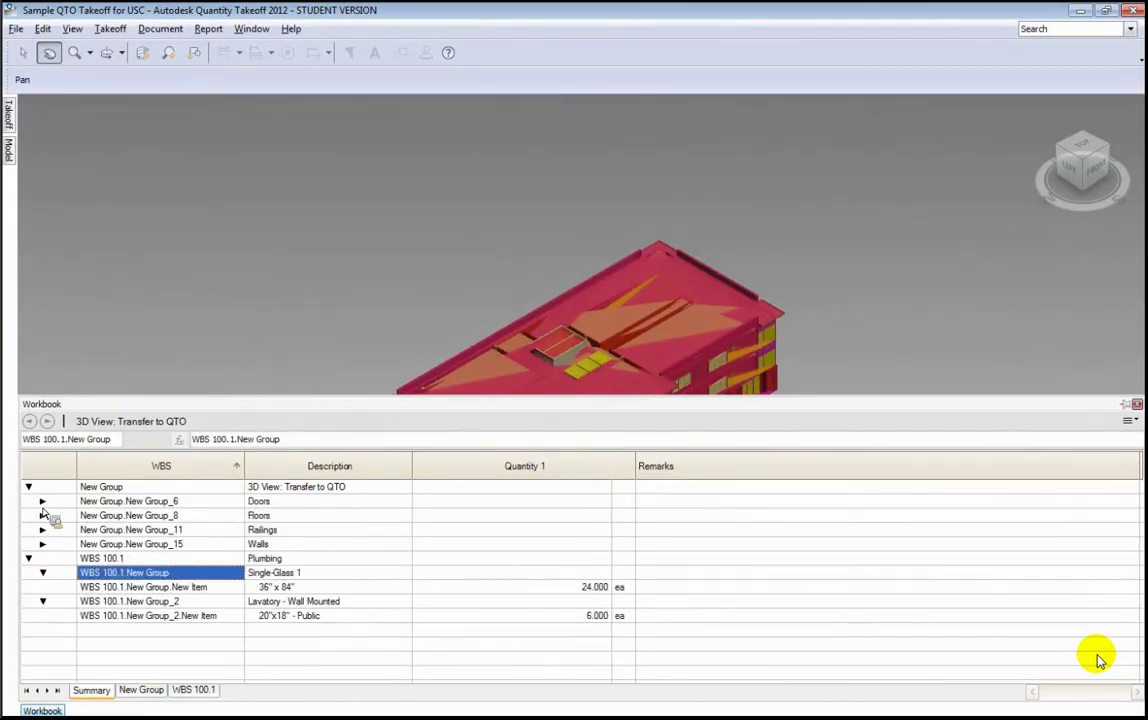
{"action": "left_click", "coordinate": [42, 503]}
{"action": "left_click", "coordinate": [42, 503]}
{"action": "left_click", "coordinate": [42, 545]}
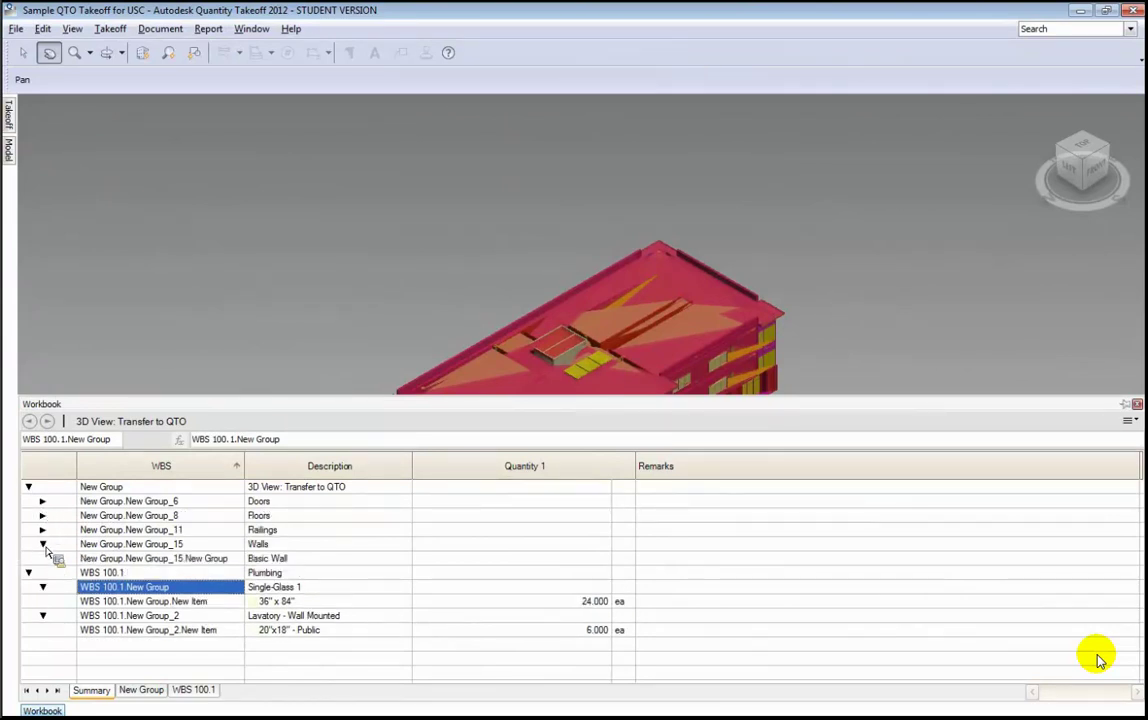
{"action": "left_click", "coordinate": [57, 559]}
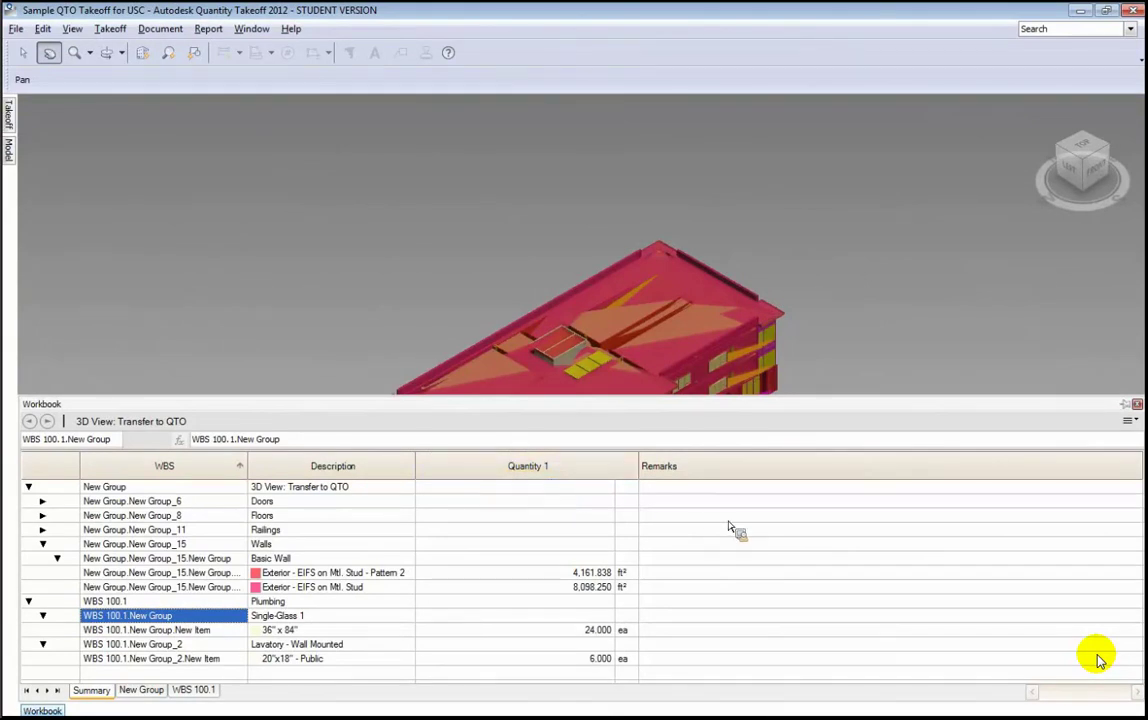
Replace the workbook's Remarks column with Labor Cost, Material Cost and Total Cost columns, and narrow the Quantity 1 column
{"action": "right_click", "coordinate": [716, 472]}
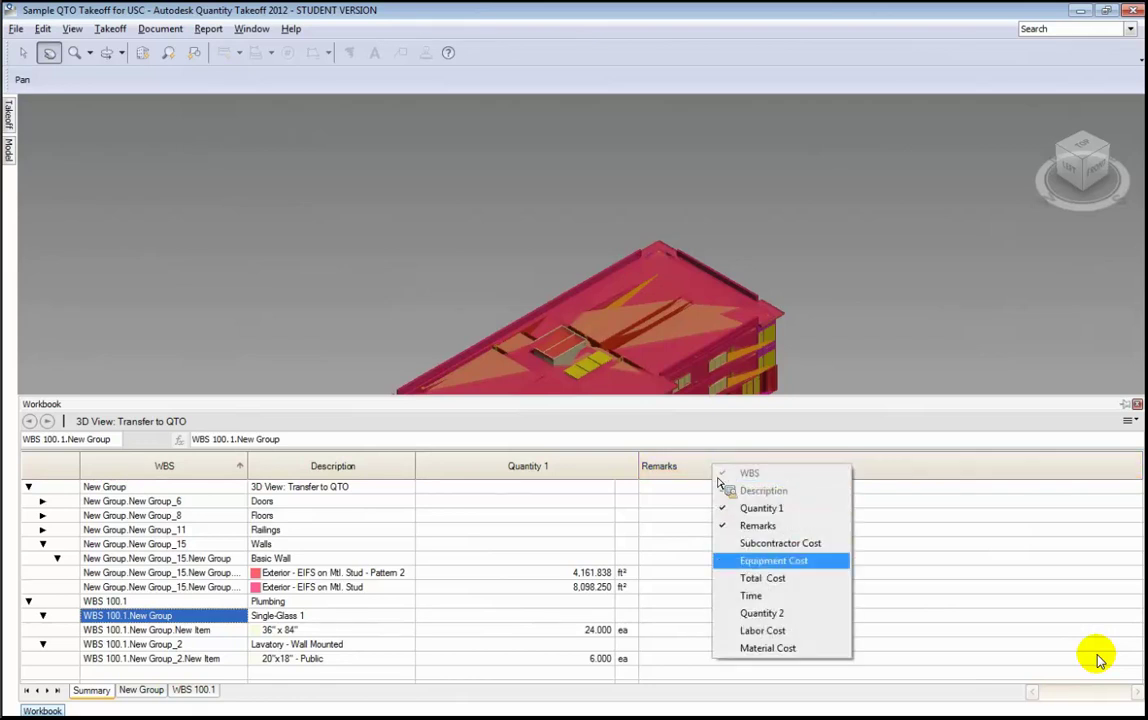
{"action": "left_click", "coordinate": [760, 526]}
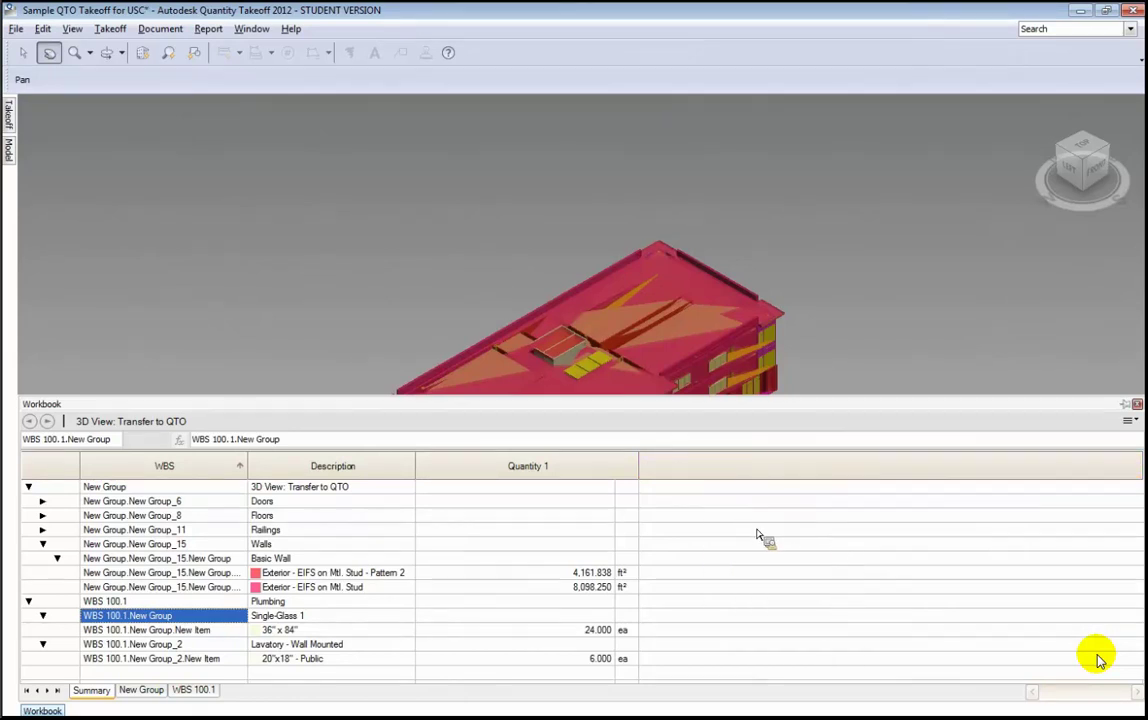
{"action": "right_click", "coordinate": [682, 470]}
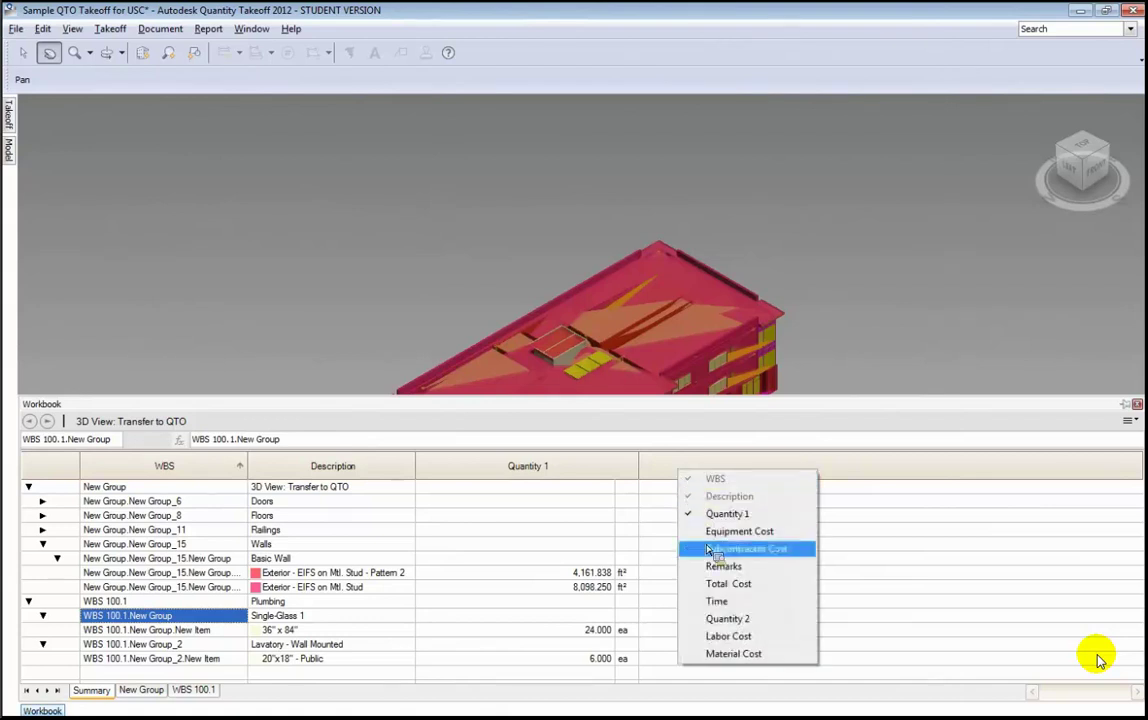
{"action": "left_click", "coordinate": [700, 636]}
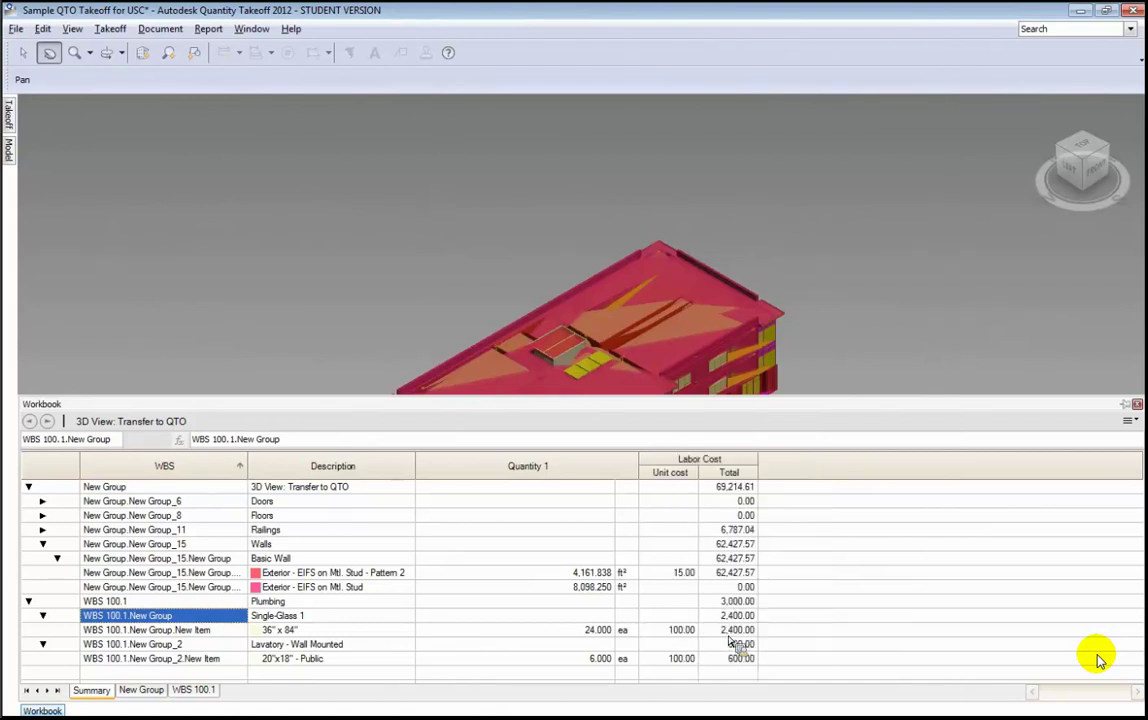
{"action": "right_click", "coordinate": [783, 490]}
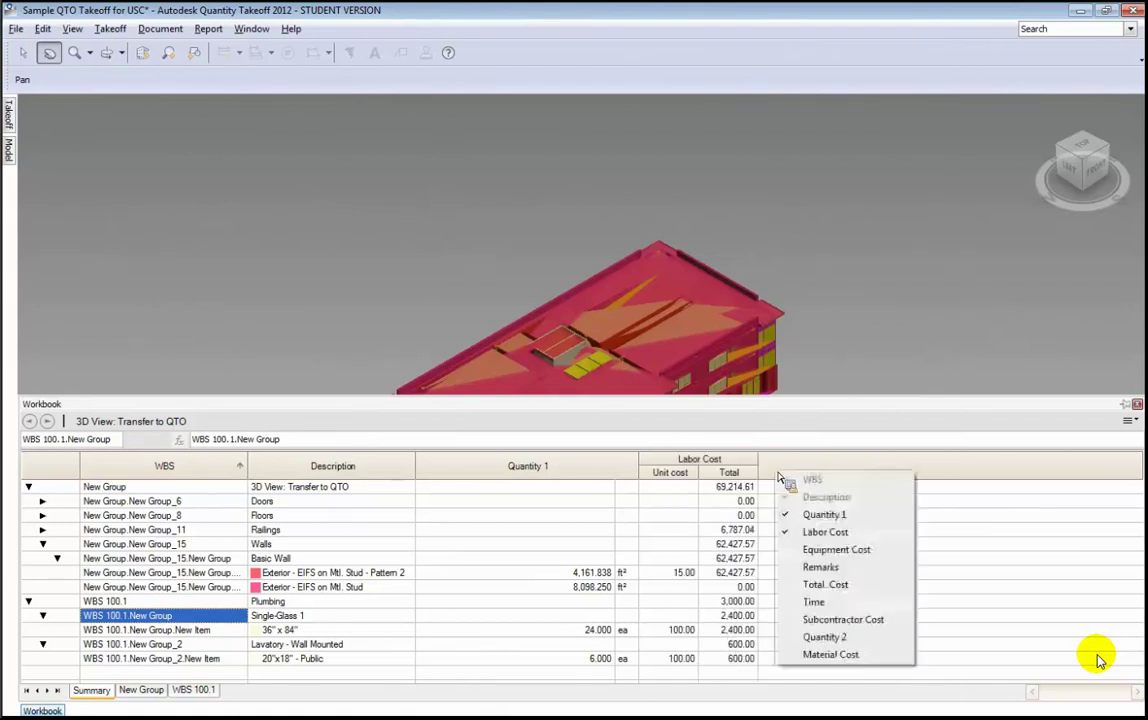
{"action": "left_click", "coordinate": [810, 655]}
{"action": "right_click", "coordinate": [902, 476]}
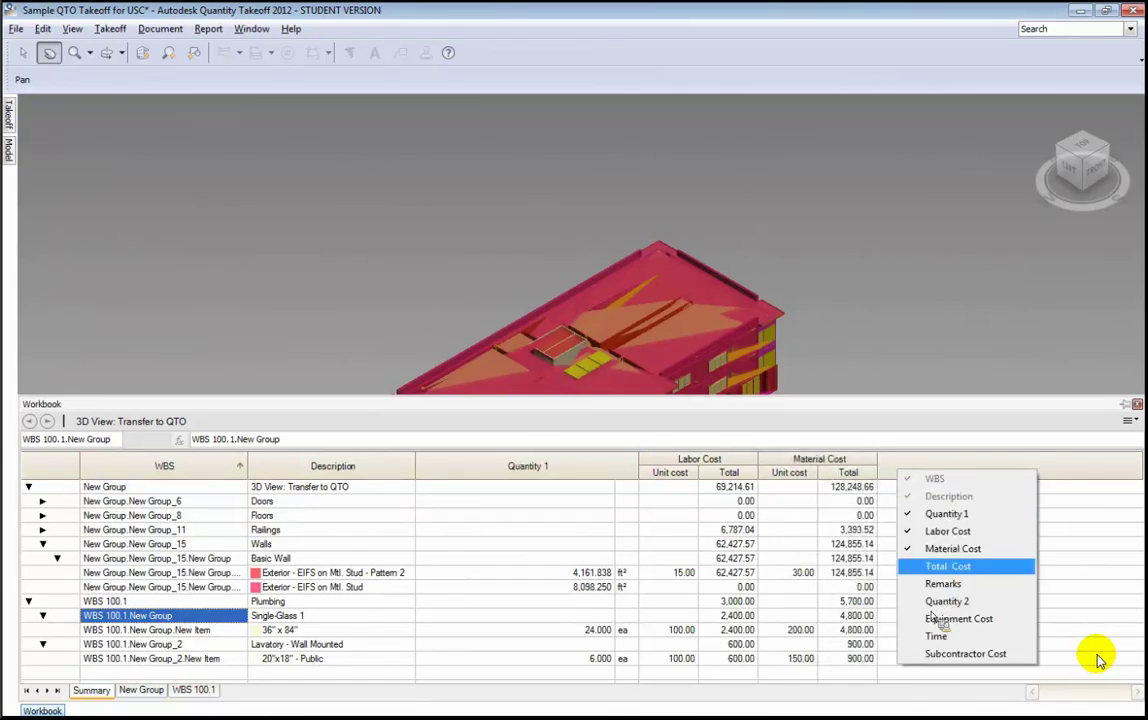
{"action": "left_click", "coordinate": [940, 567]}
{"action": "left_click_drag", "start_coordinate": [940, 572], "coordinate": [548, 463]}
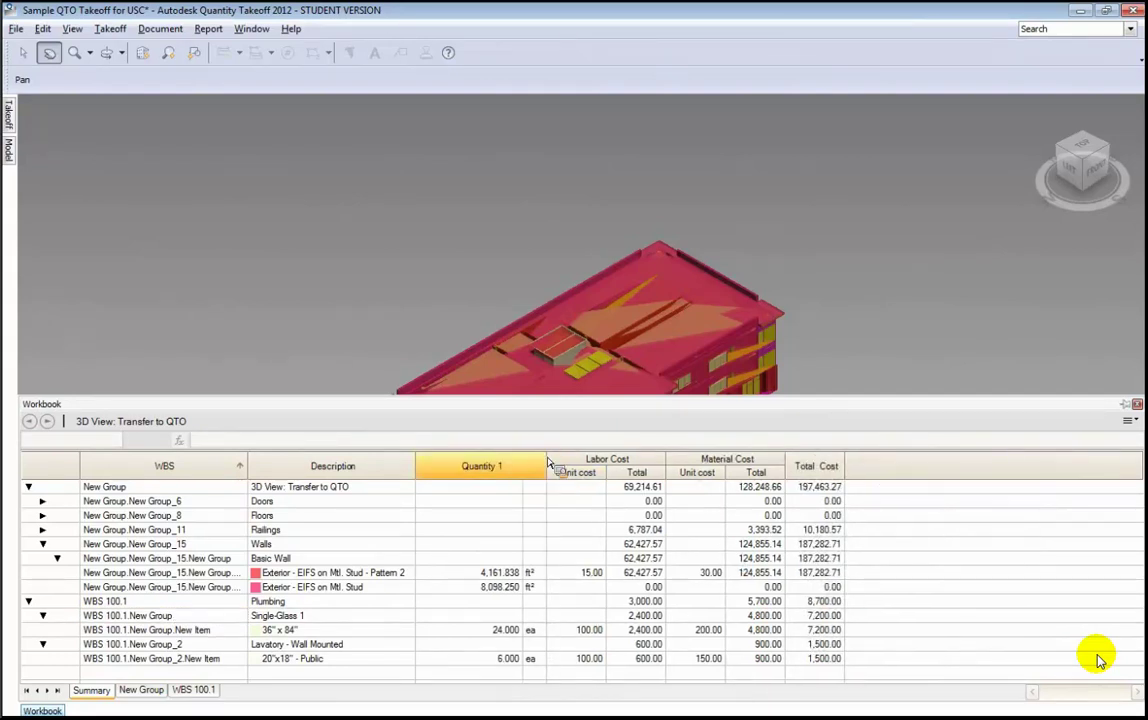
Set the Exterior - EIFS on Mtl. Stud wall item's labor unit cost to 10 and its material unit cost to 25
{"action": "left_click", "coordinate": [505, 577]}
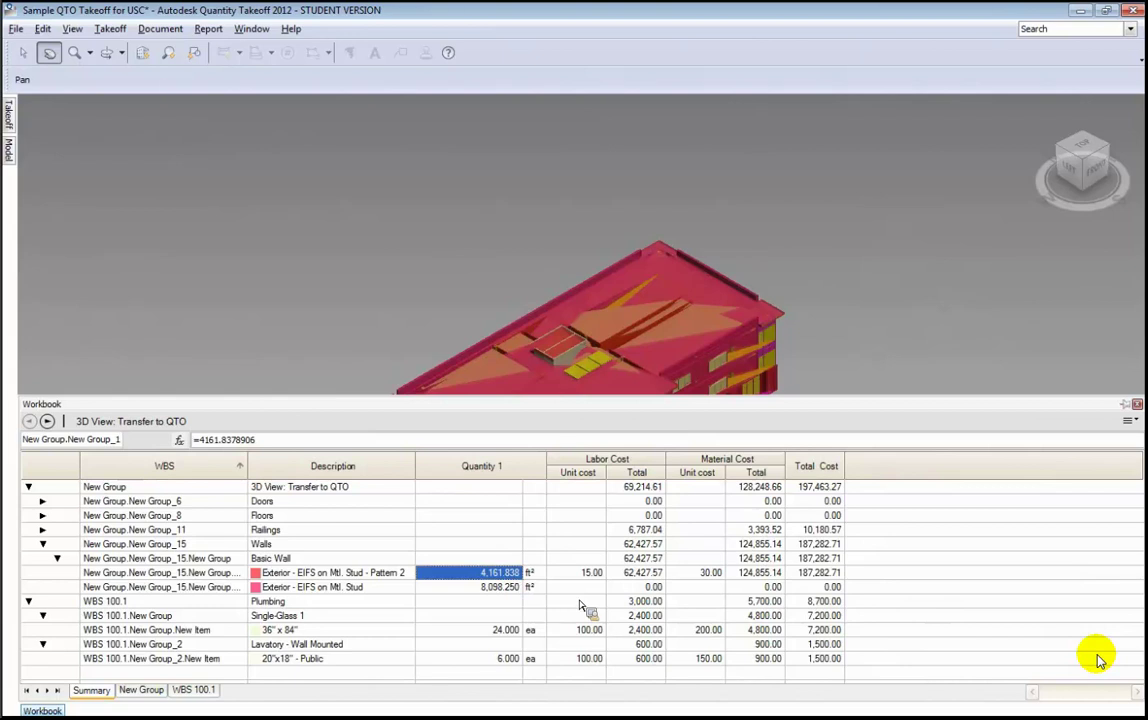
{"action": "key", "text": "Right"}
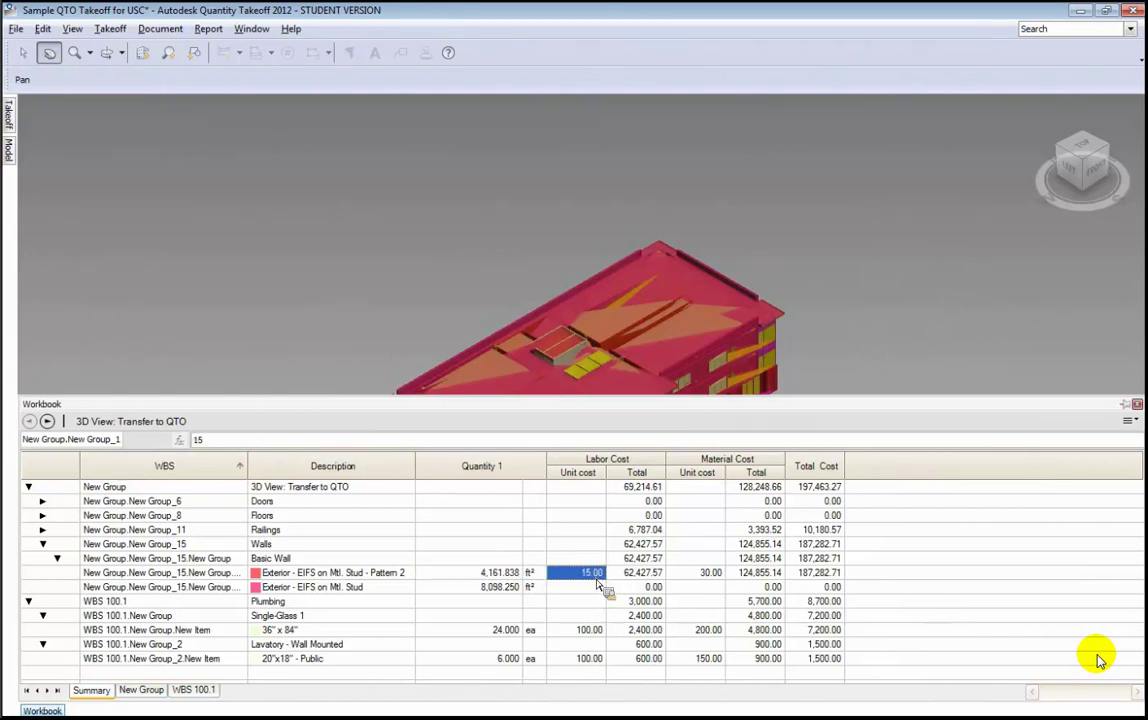
{"action": "left_click", "coordinate": [596, 589]}
{"action": "type", "text": "10"}
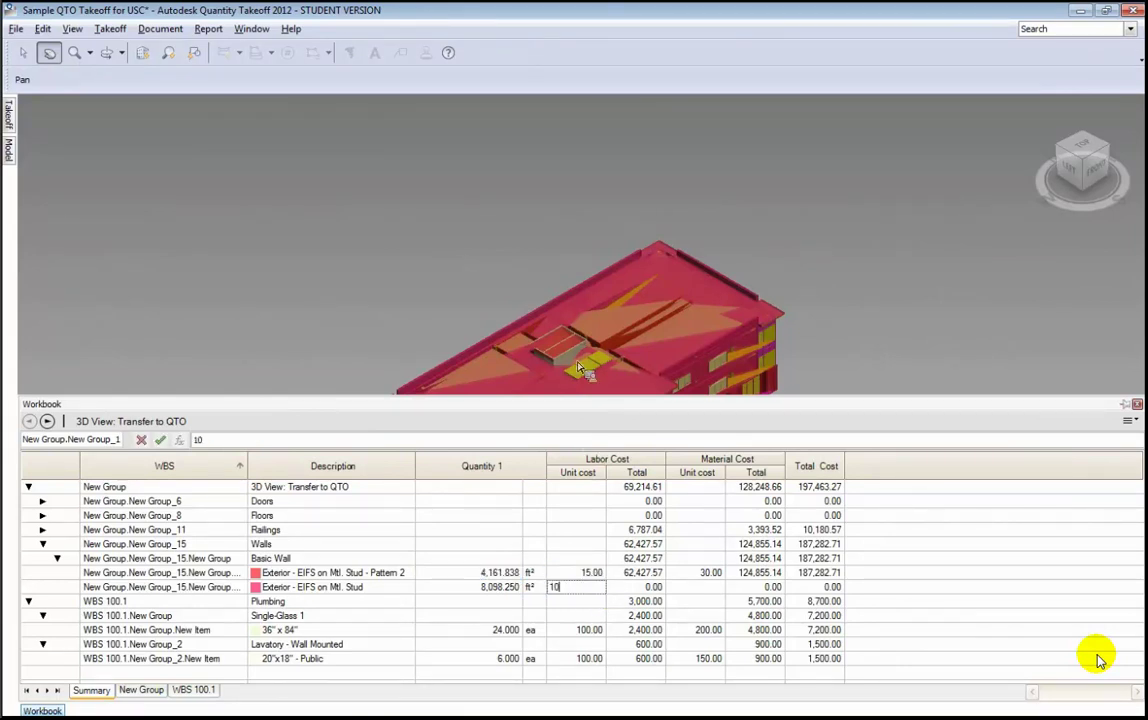
{"action": "key", "text": "Return"}
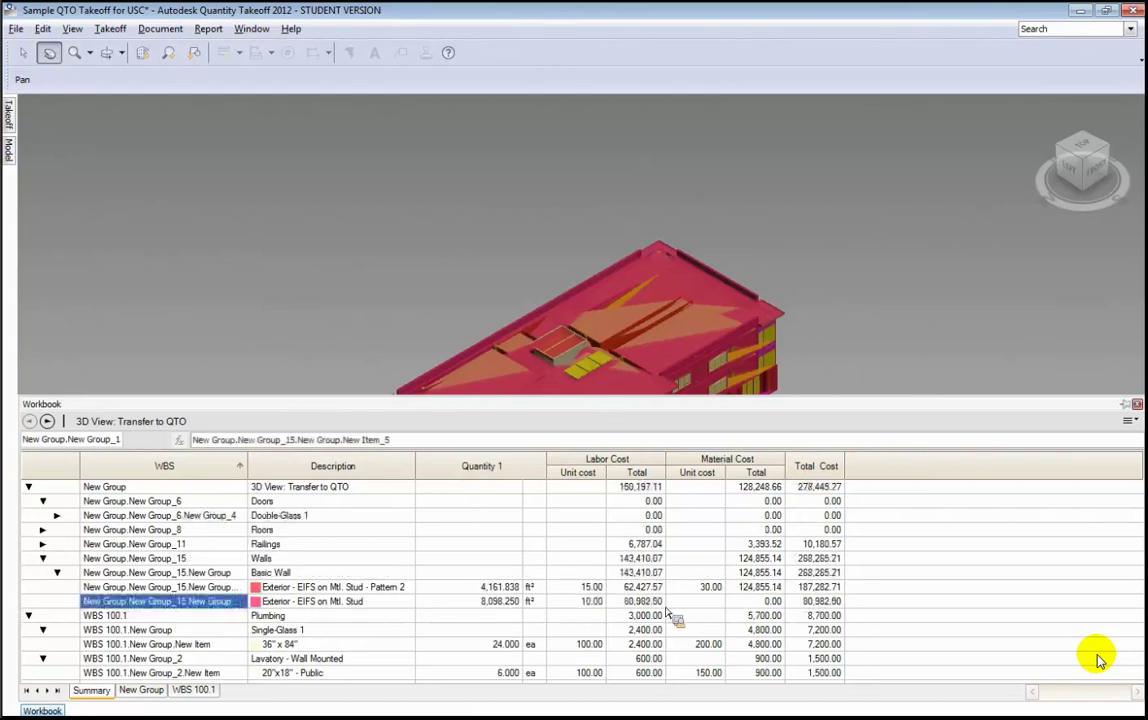
{"action": "left_click", "coordinate": [698, 602]}
{"action": "type", "text": "25"}
{"action": "key", "text": "Return"}
Set the Exterior - EIFS on Mtl. Stud - Pattern 2 wall item's material unit cost to 29.50
{"action": "left_click", "coordinate": [716, 589]}
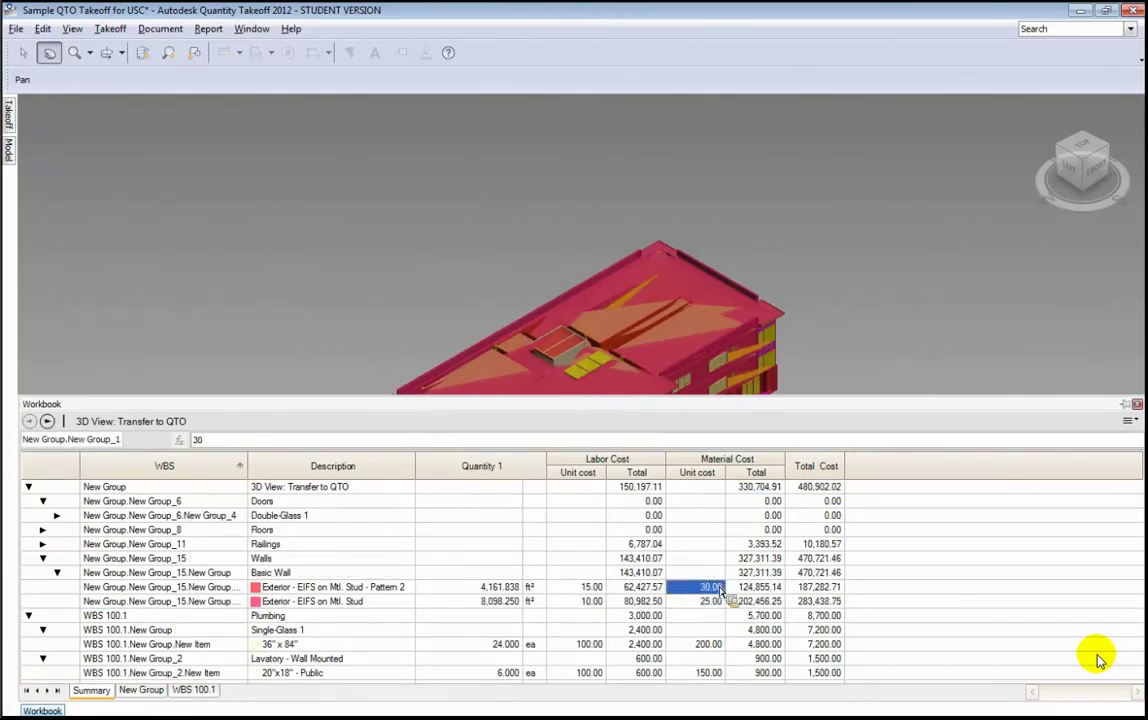
{"action": "left_click", "coordinate": [718, 590]}
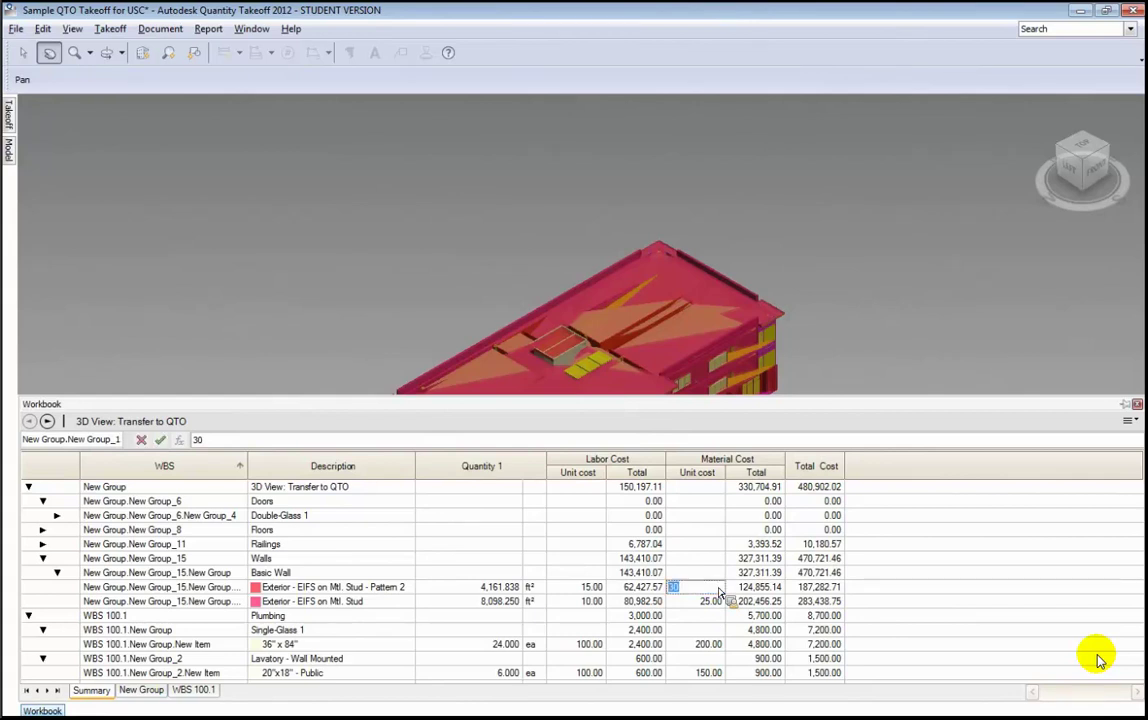
{"action": "type", "text": "29.5"}
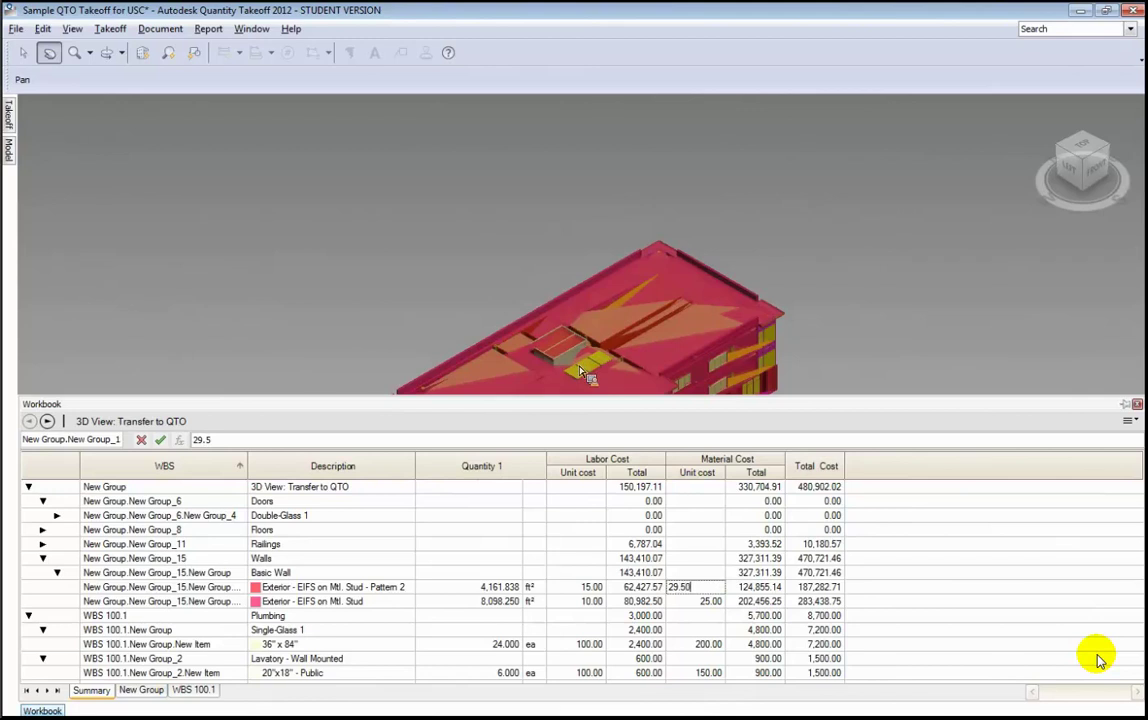
{"action": "key", "text": "Return"}
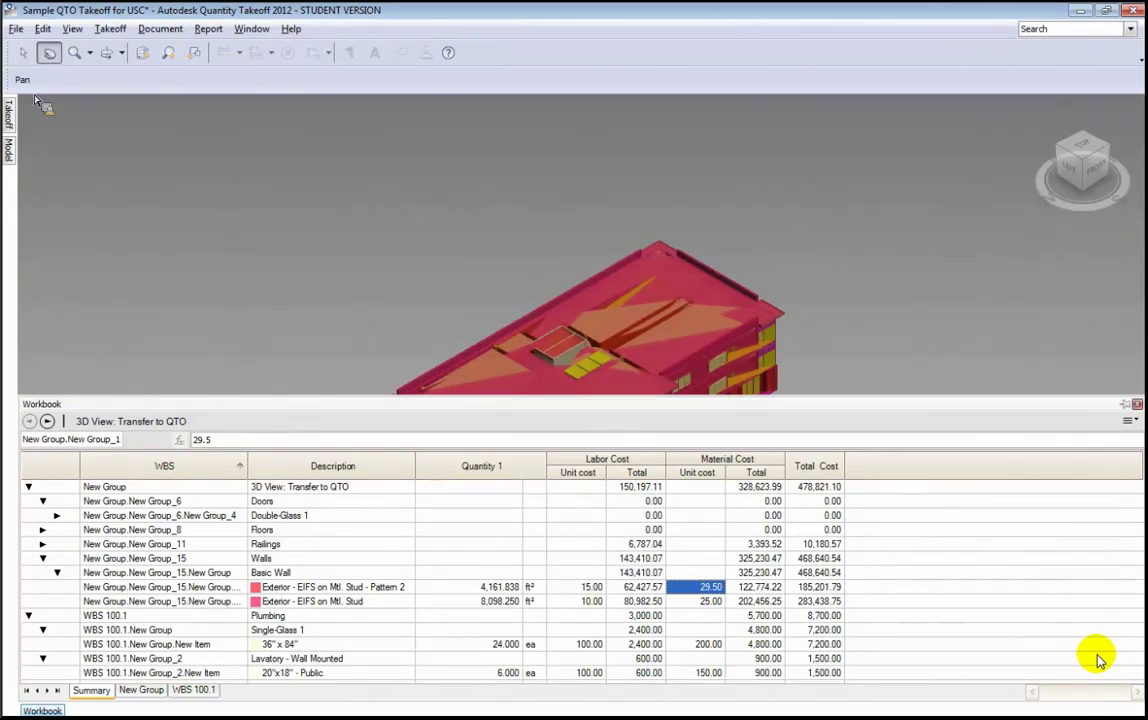
Show the options for exporting quantities, close them without exporting, and bring the Workbook back
{"action": "left_click", "coordinate": [17, 30]}
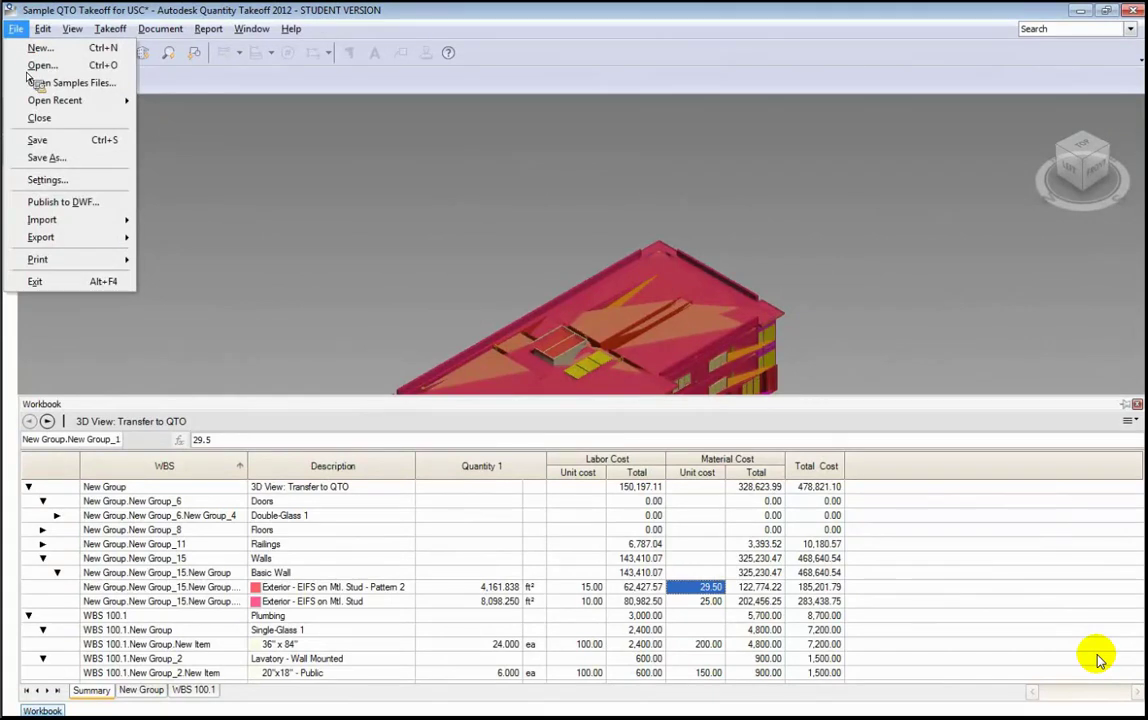
{"action": "mouse_move", "coordinate": [70, 246]}
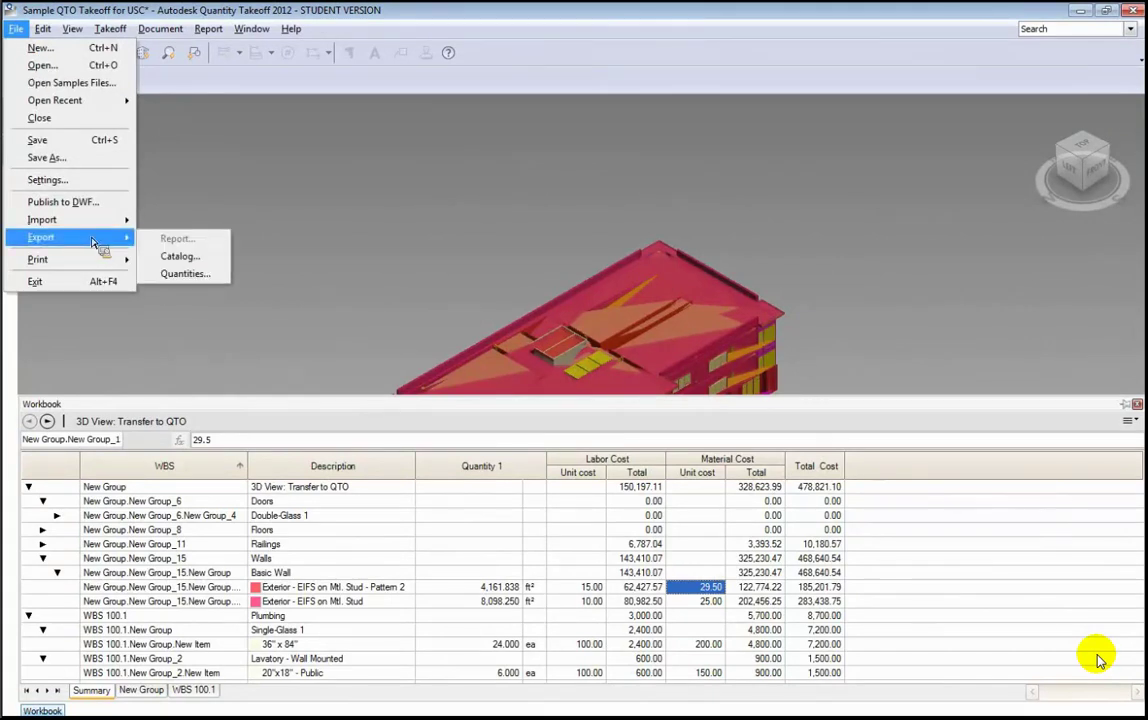
{"action": "left_click", "coordinate": [184, 275]}
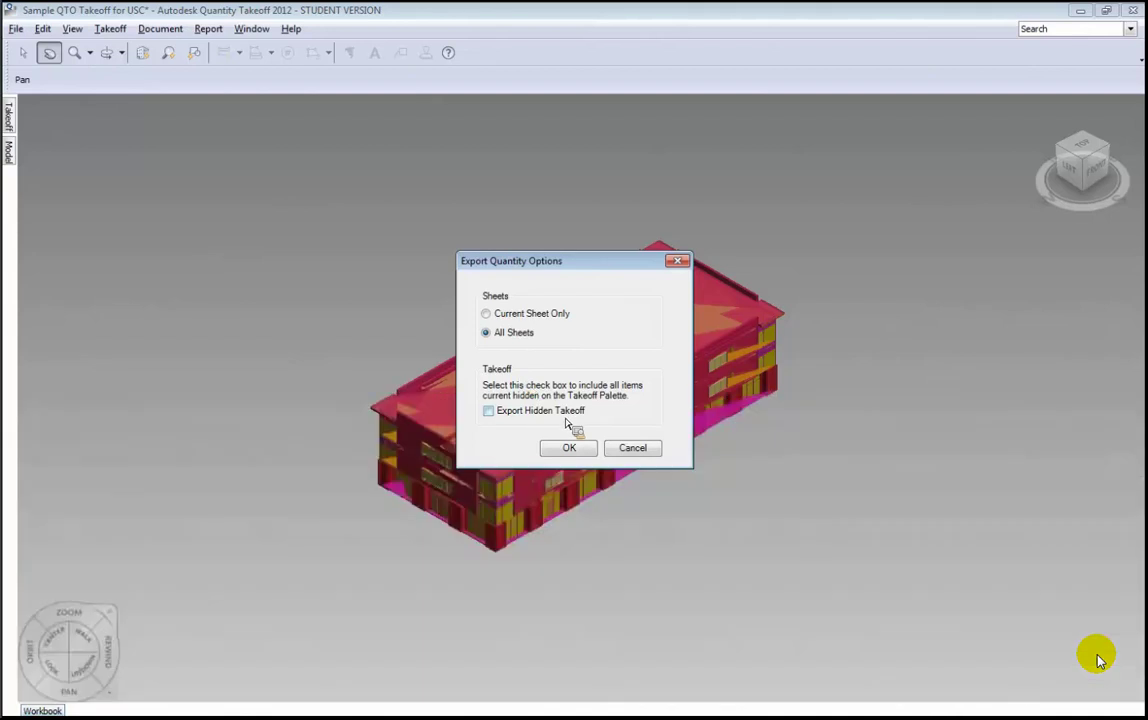
{"action": "left_click", "coordinate": [633, 450]}
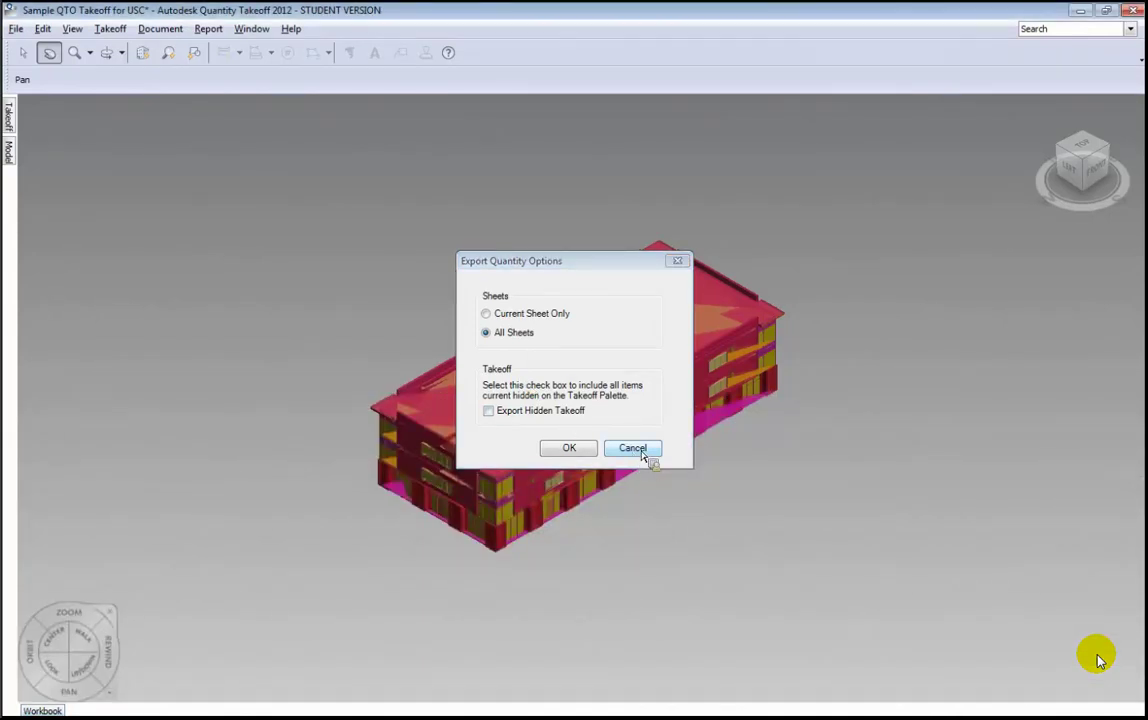
{"action": "left_click", "coordinate": [640, 450]}
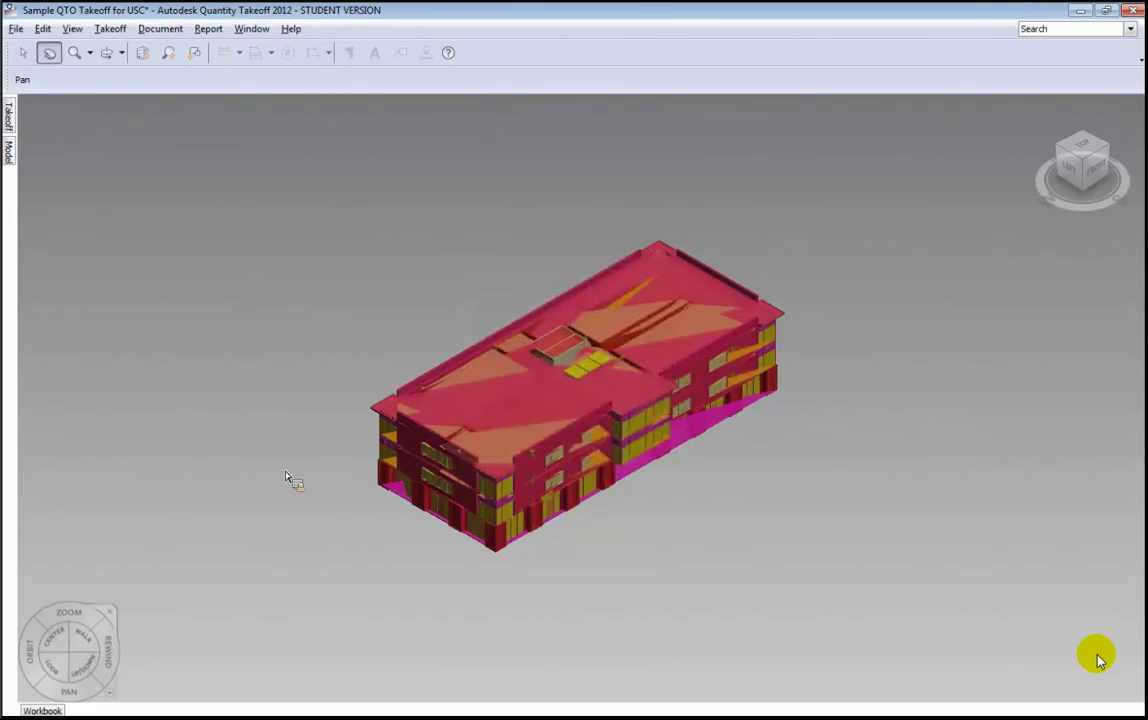
{"action": "left_click", "coordinate": [45, 711]}
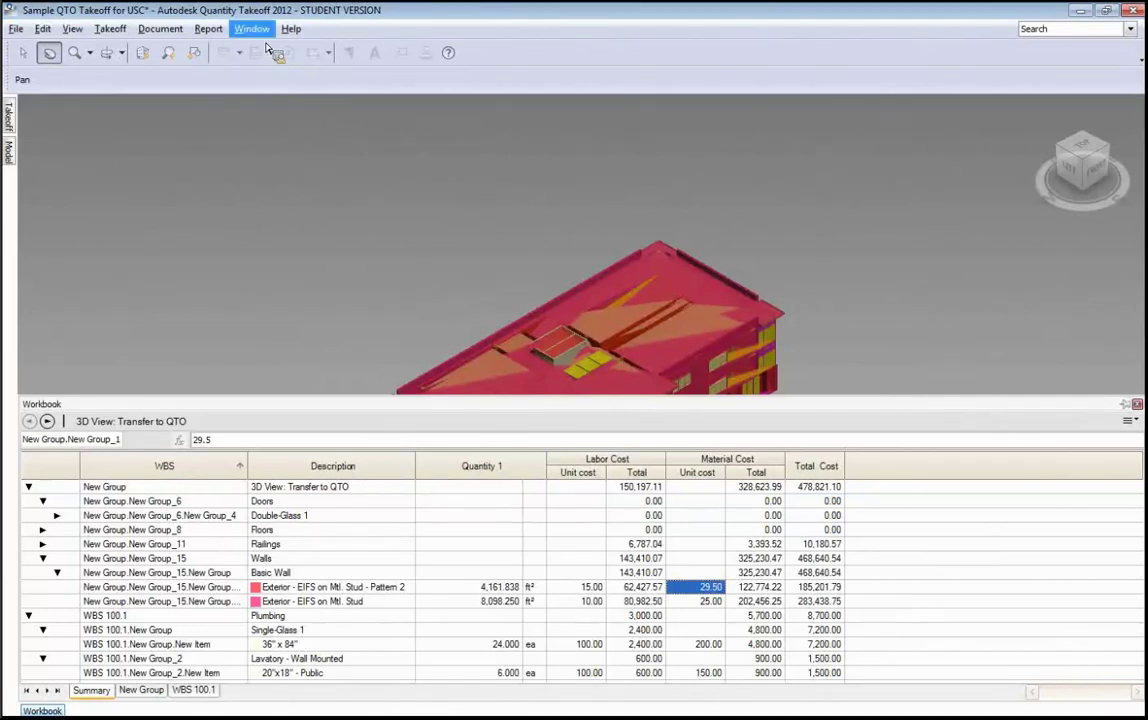
Start a custom report of type Group (Items and Objects) covering the 3D View: Transfer to QTO and WBS 100.1 Plumbing groups
{"action": "left_click", "coordinate": [218, 36]}
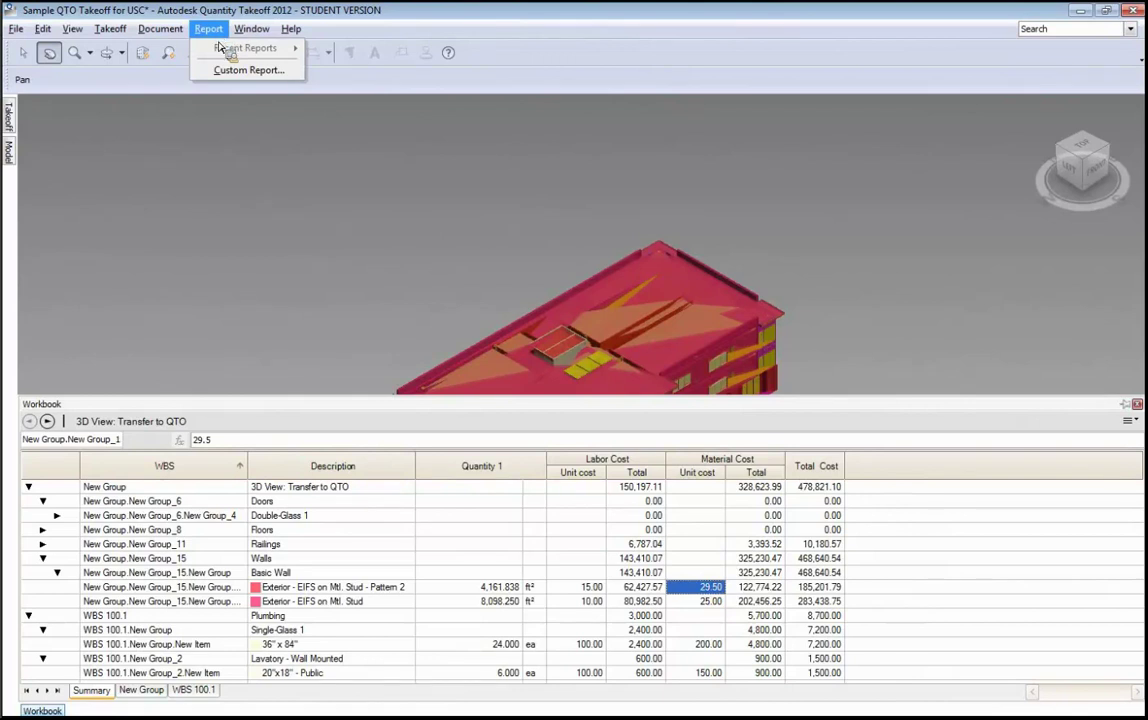
{"action": "left_click", "coordinate": [233, 72]}
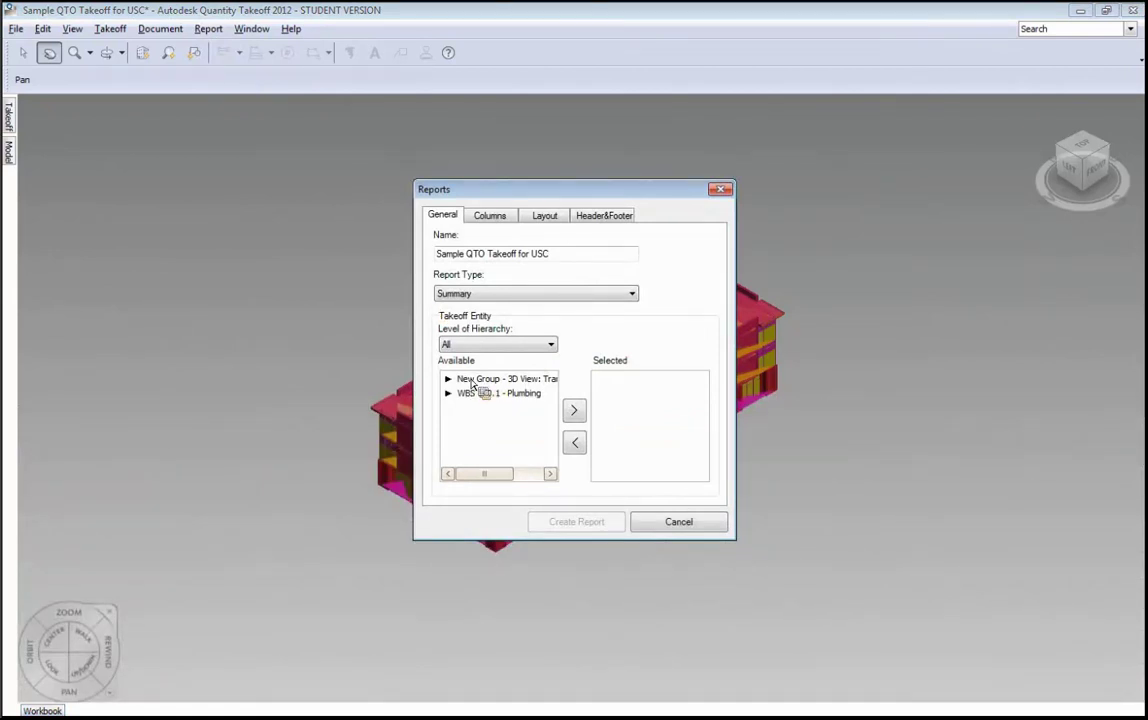
{"action": "left_click", "coordinate": [498, 379]}
{"action": "left_click", "coordinate": [574, 410]}
{"action": "left_click", "coordinate": [505, 378]}
{"action": "left_click", "coordinate": [574, 410]}
{"action": "left_click", "coordinate": [507, 295]}
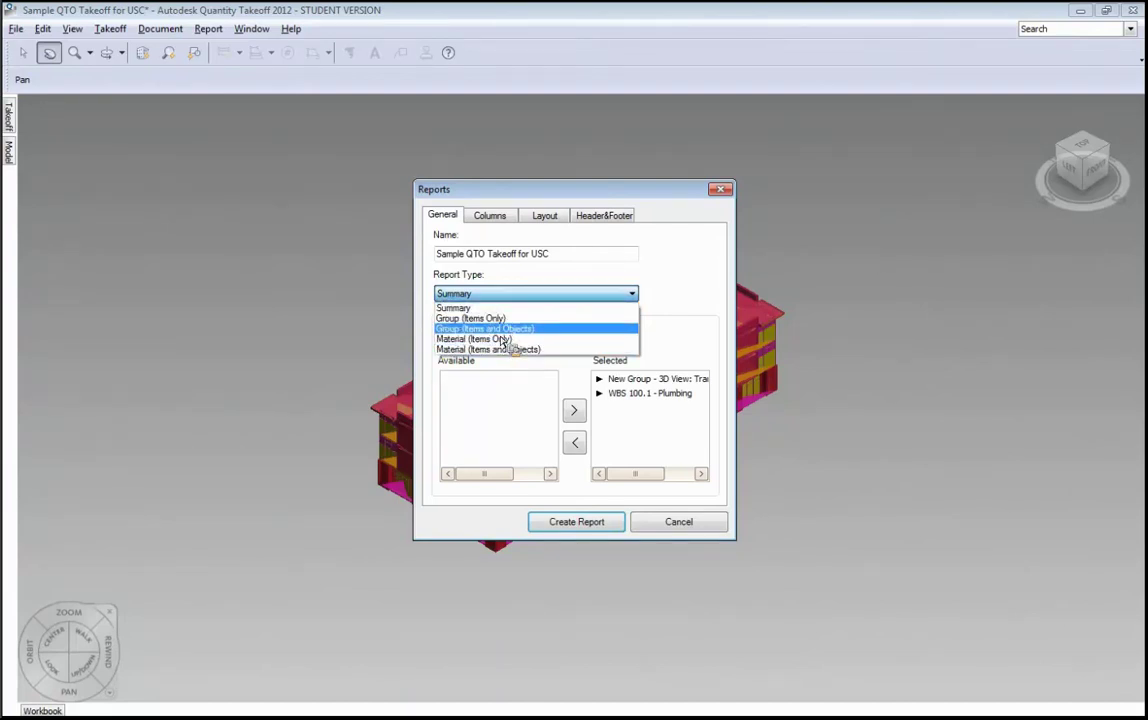
{"action": "left_click", "coordinate": [501, 332]}
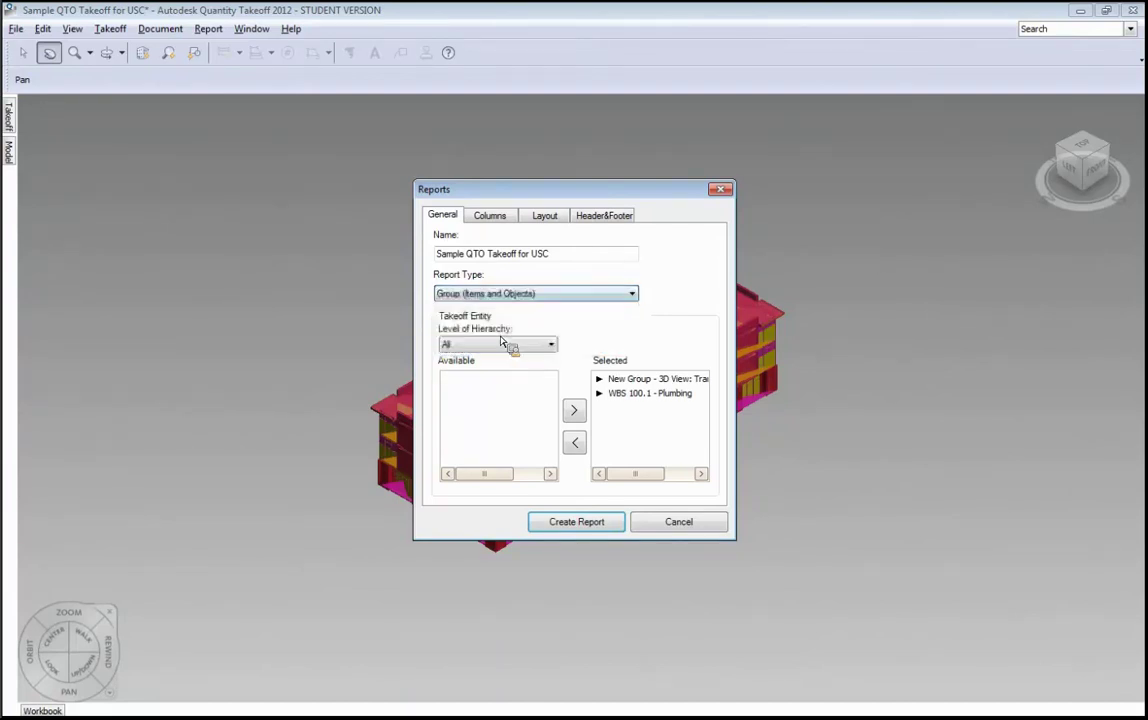
Add the Labor Cost and Material Cost columns from Cost Data to the report and create it
{"action": "left_click", "coordinate": [505, 224]}
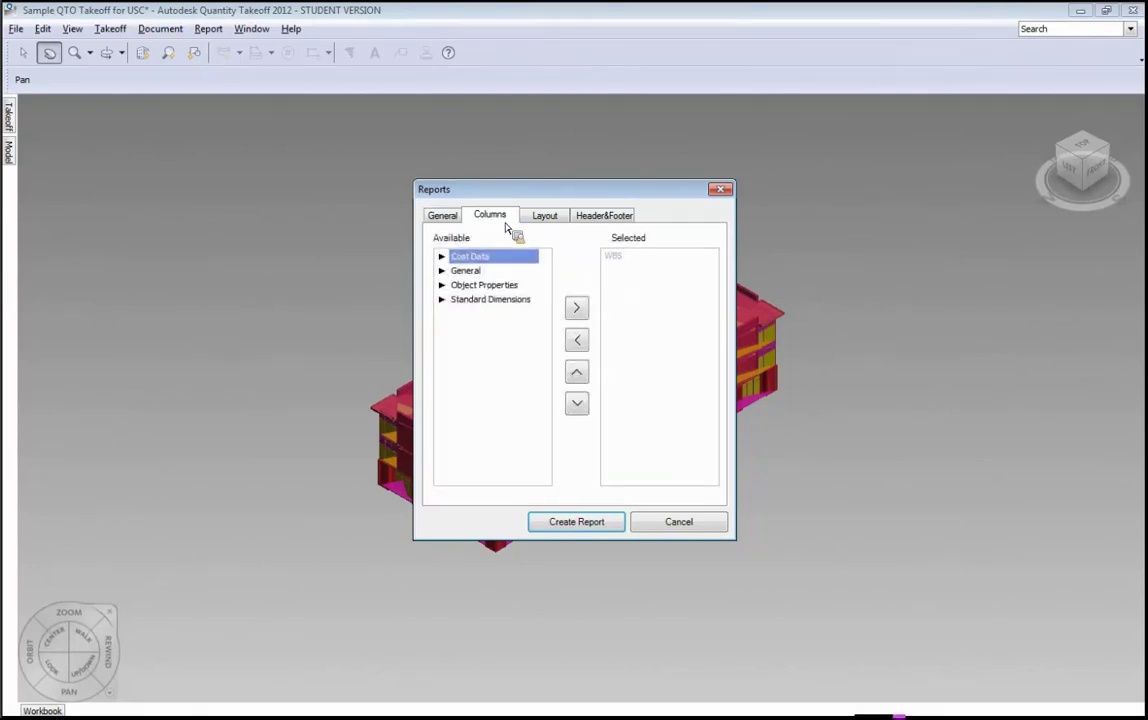
{"action": "left_click", "coordinate": [441, 256]}
{"action": "mouse_move", "coordinate": [493, 316]}
{"action": "left_mouse_down"}
{"action": "mouse_move", "coordinate": [505, 366]}
{"action": "mouse_move", "coordinate": [510, 300]}
{"action": "mouse_move", "coordinate": [498, 308]}
{"action": "mouse_move", "coordinate": [502, 373]}
{"action": "mouse_move", "coordinate": [500, 301]}
{"action": "left_mouse_up"}
{"action": "left_click", "coordinate": [578, 309]}
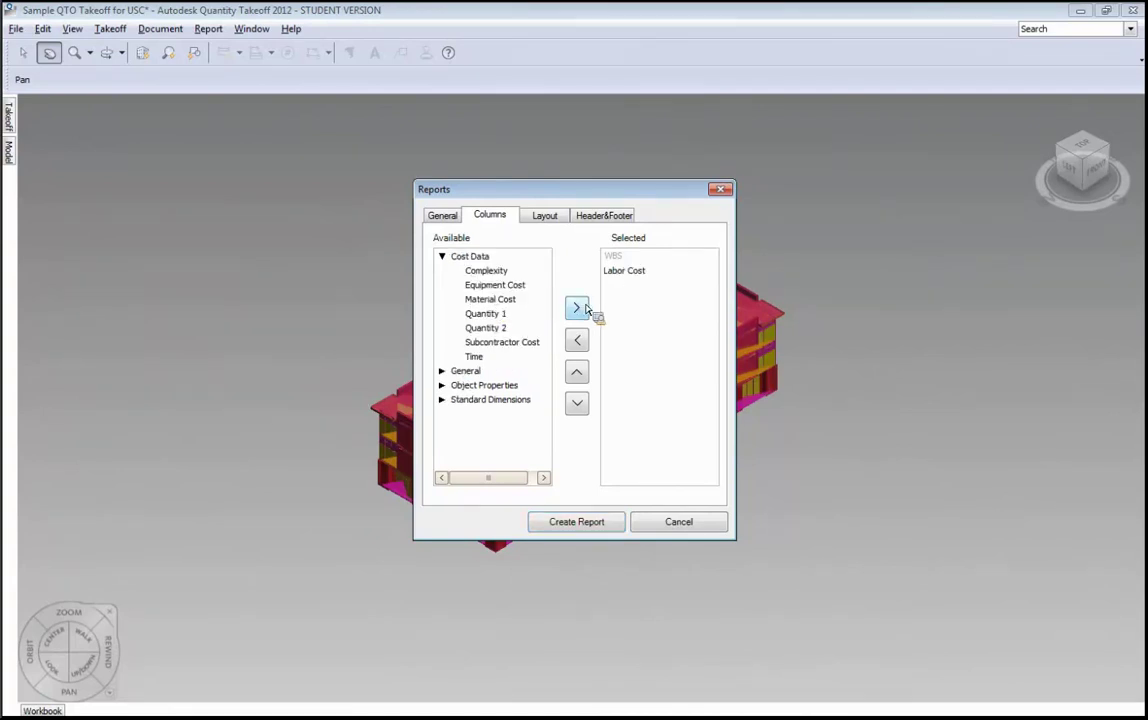
{"action": "left_click", "coordinate": [500, 300]}
{"action": "left_click", "coordinate": [578, 310]}
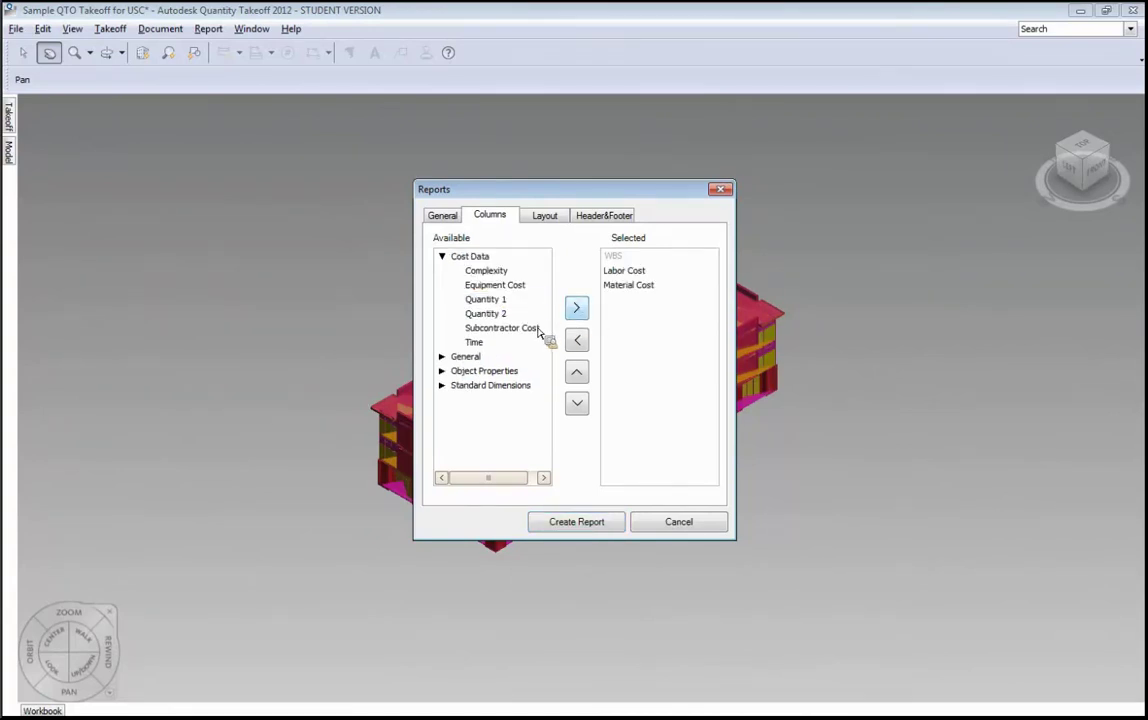
{"action": "left_click", "coordinate": [441, 371]}
{"action": "left_click_drag", "start_coordinate": [449, 378], "coordinate": [570, 522]}
{"action": "left_click", "coordinate": [572, 522]}
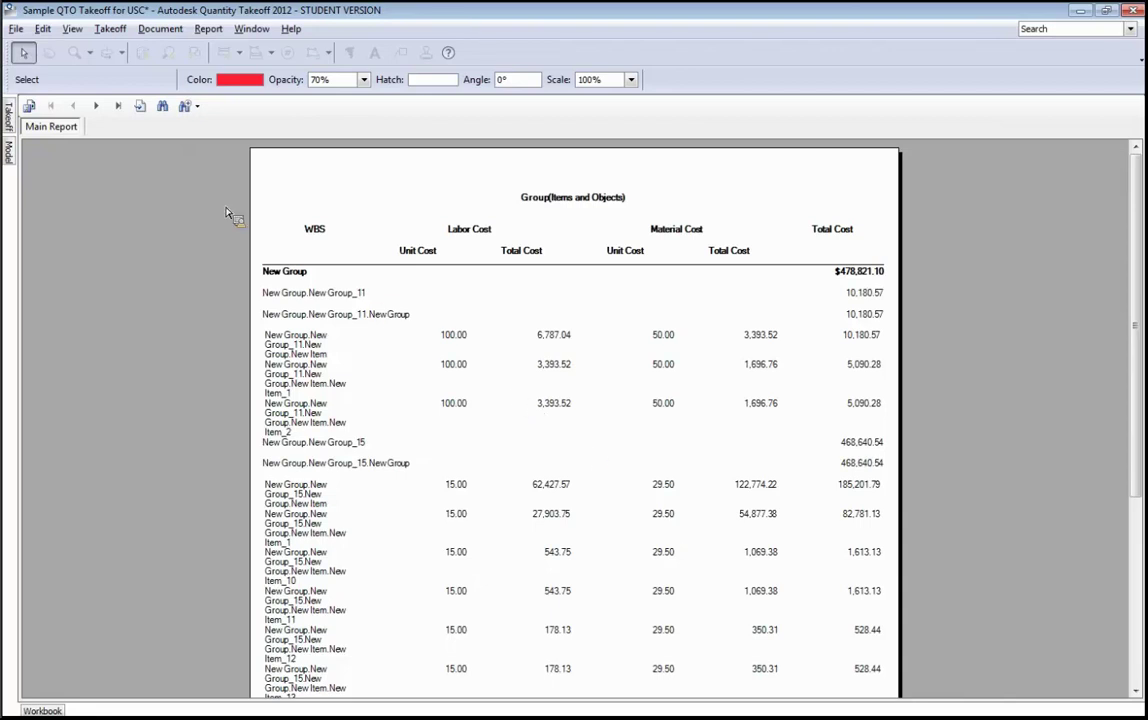
Open the properties of New Item_5, Exterior - EIFS on Mtl. Stud, and review its cost data and assembly list
{"action": "mouse_move", "coordinate": [9, 118]}
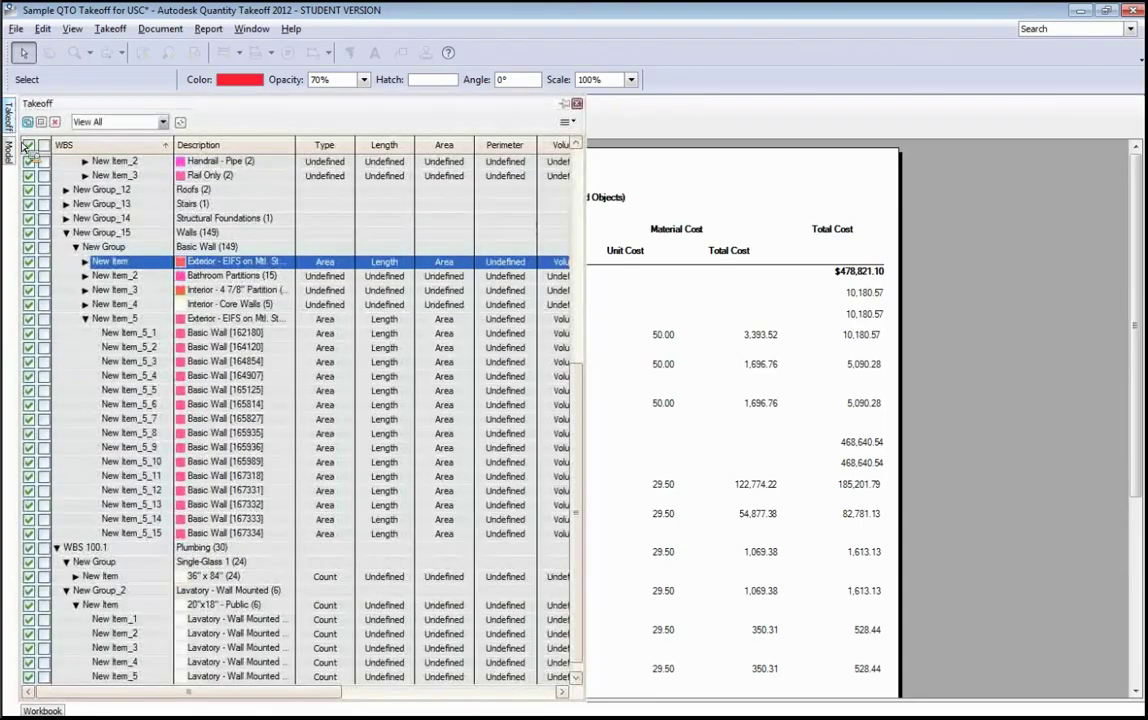
{"action": "left_click", "coordinate": [127, 323]}
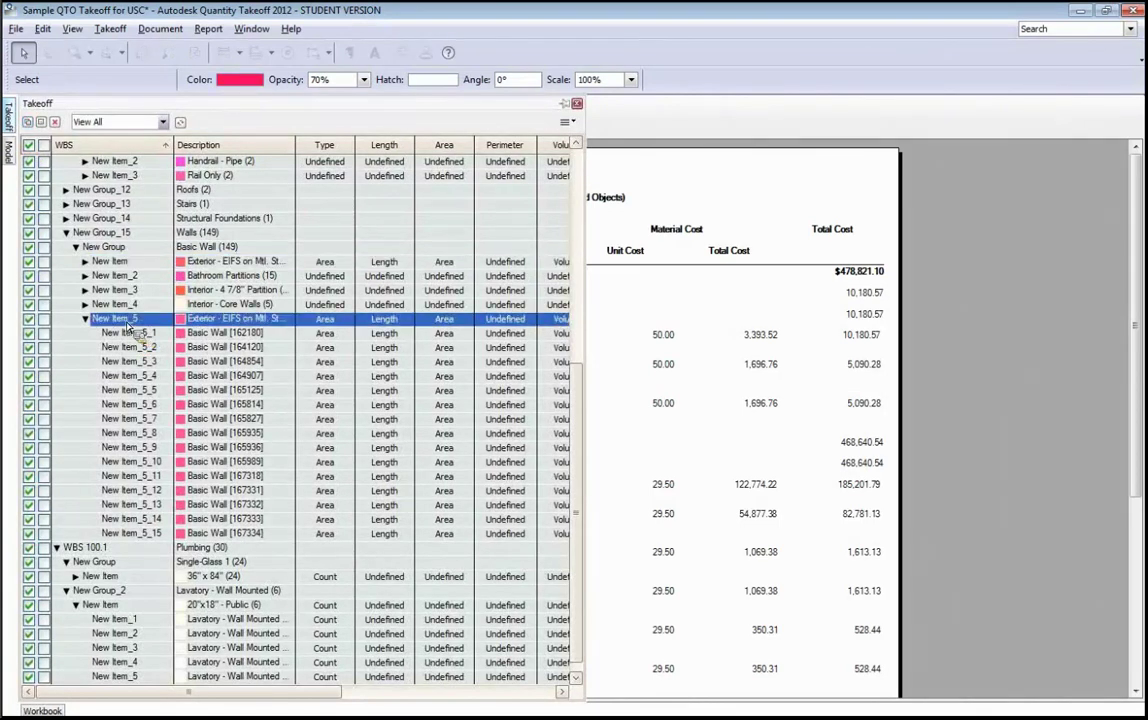
{"action": "right_click", "coordinate": [128, 324]}
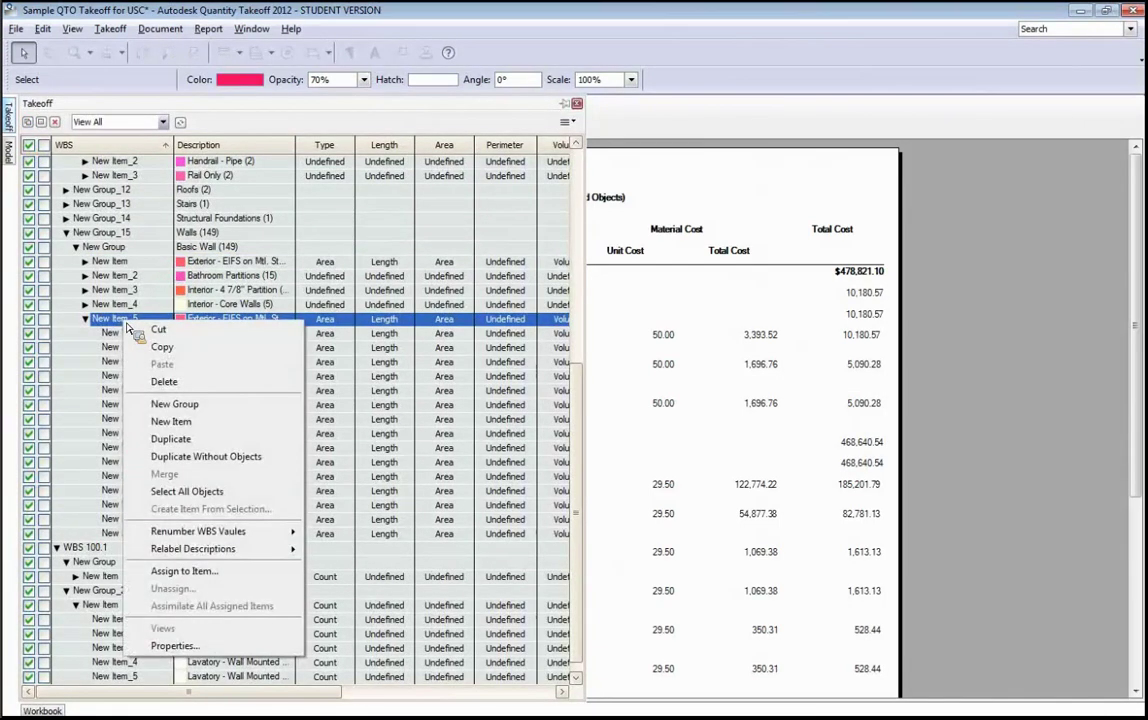
{"action": "left_click", "coordinate": [211, 647]}
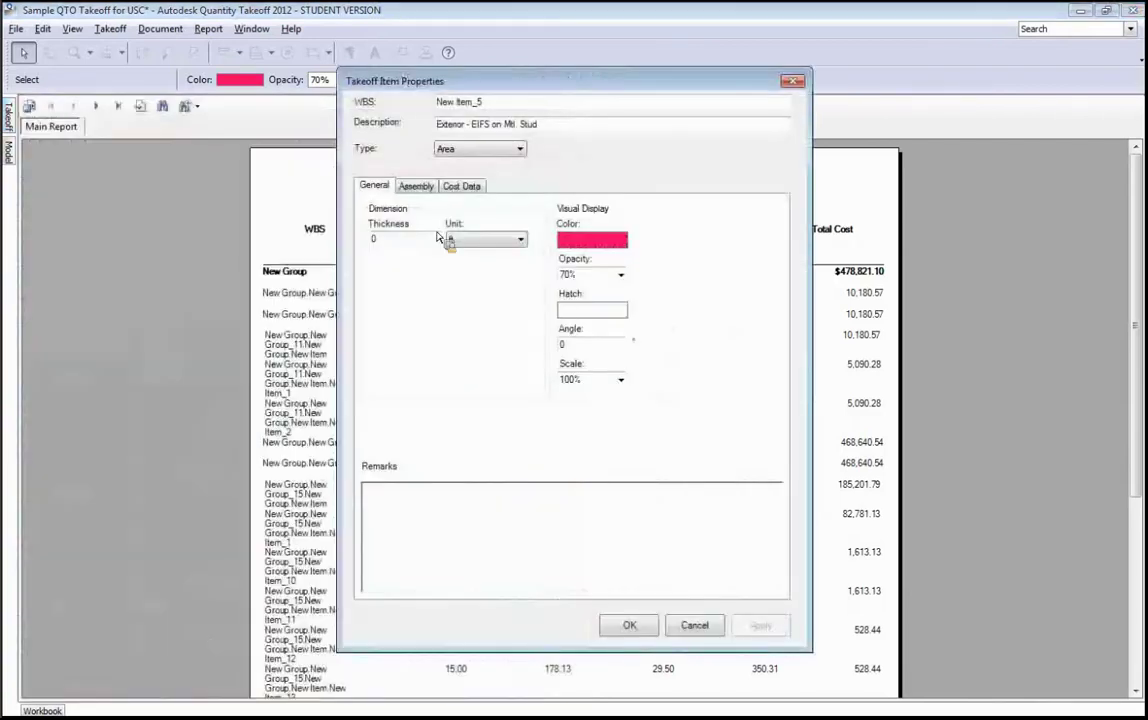
{"action": "left_click", "coordinate": [466, 187]}
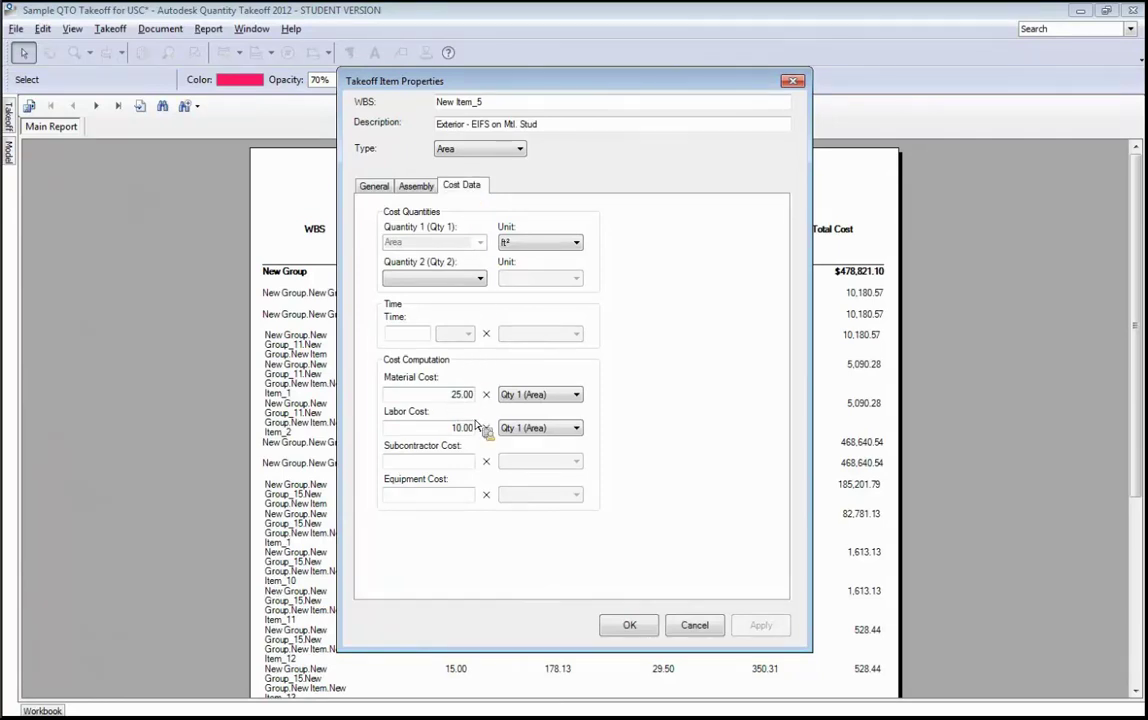
{"action": "left_click", "coordinate": [415, 338]}
{"action": "left_click", "coordinate": [417, 187]}
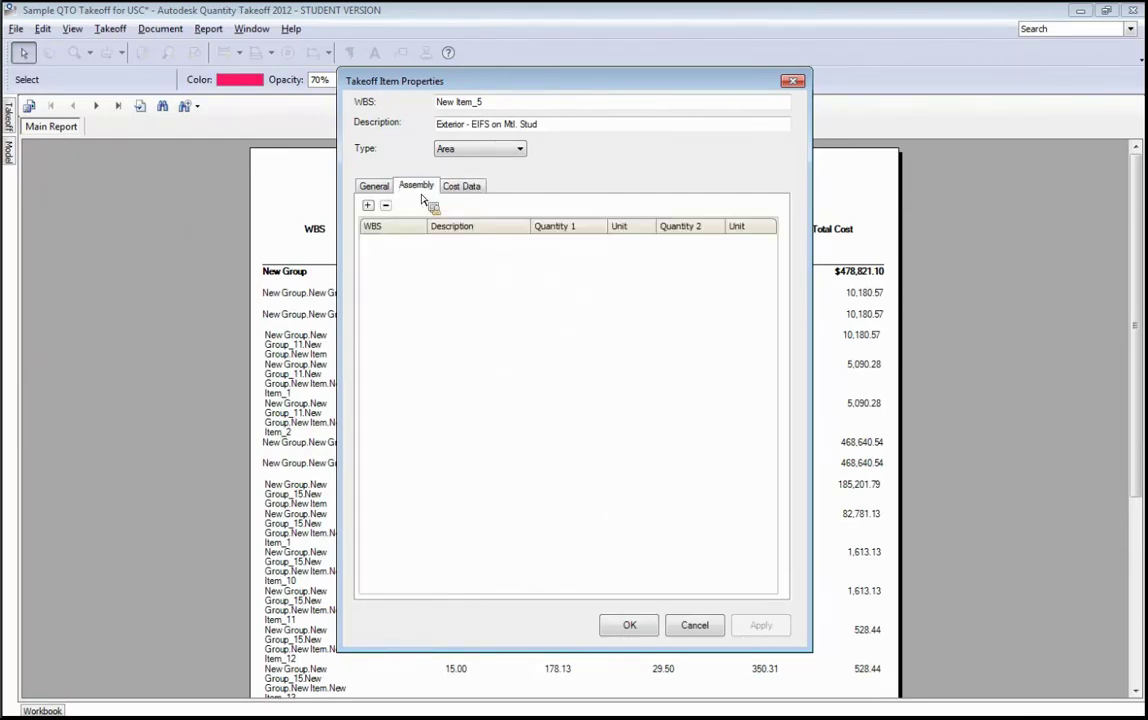